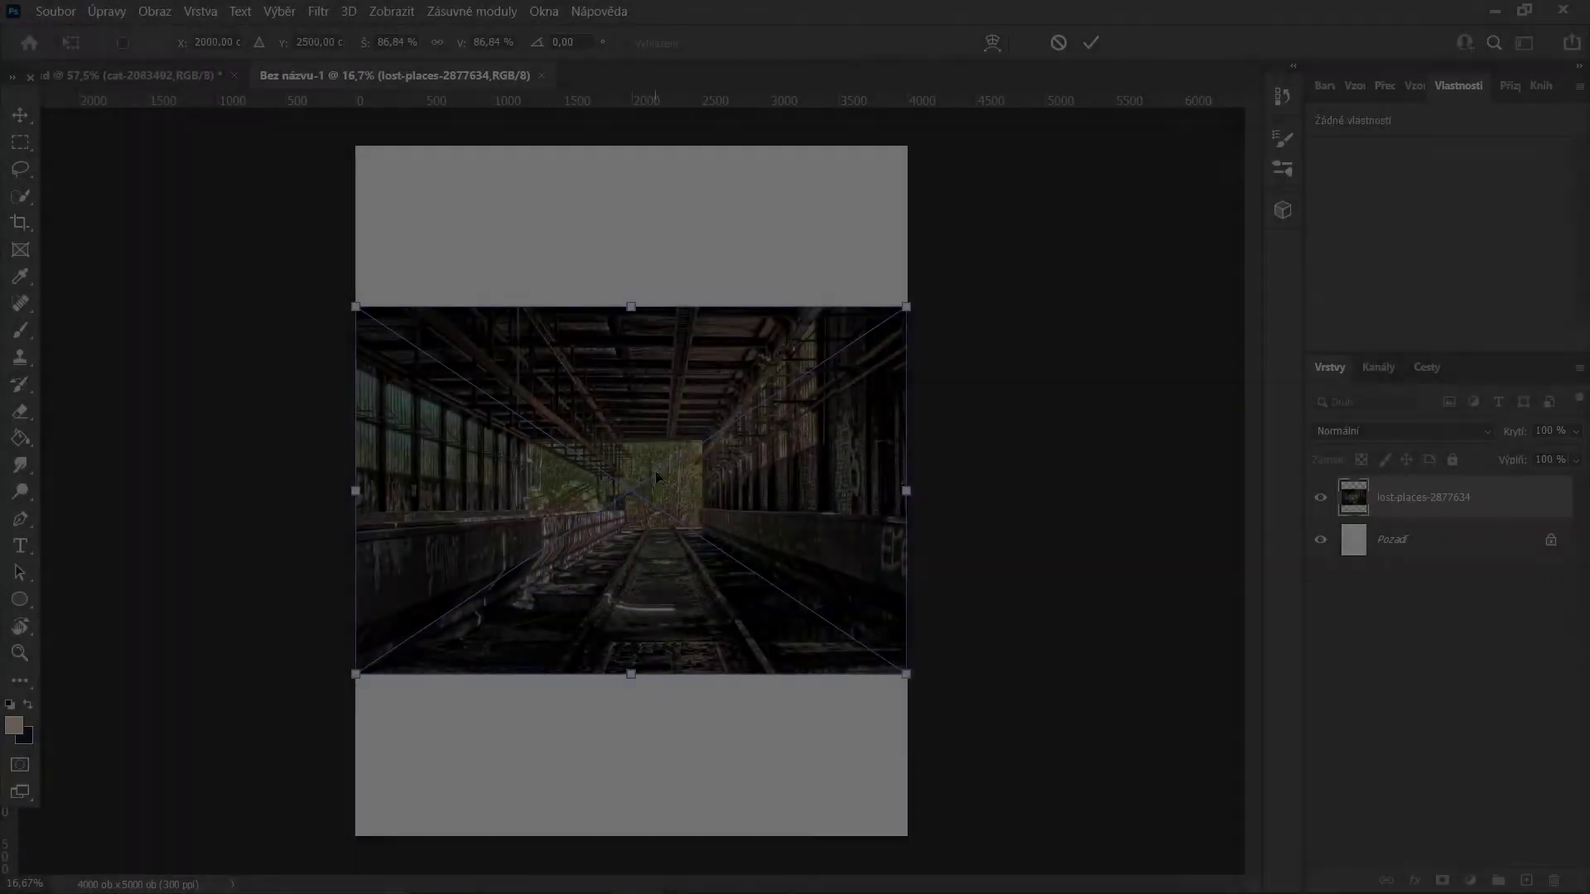
- Enlarge the railway photo, then scale and position the ruined hall photo over the tracks at 62% opacity
{"action": "left_click_drag", "start_coordinate": [905, 306], "coordinate": [964, 224]}
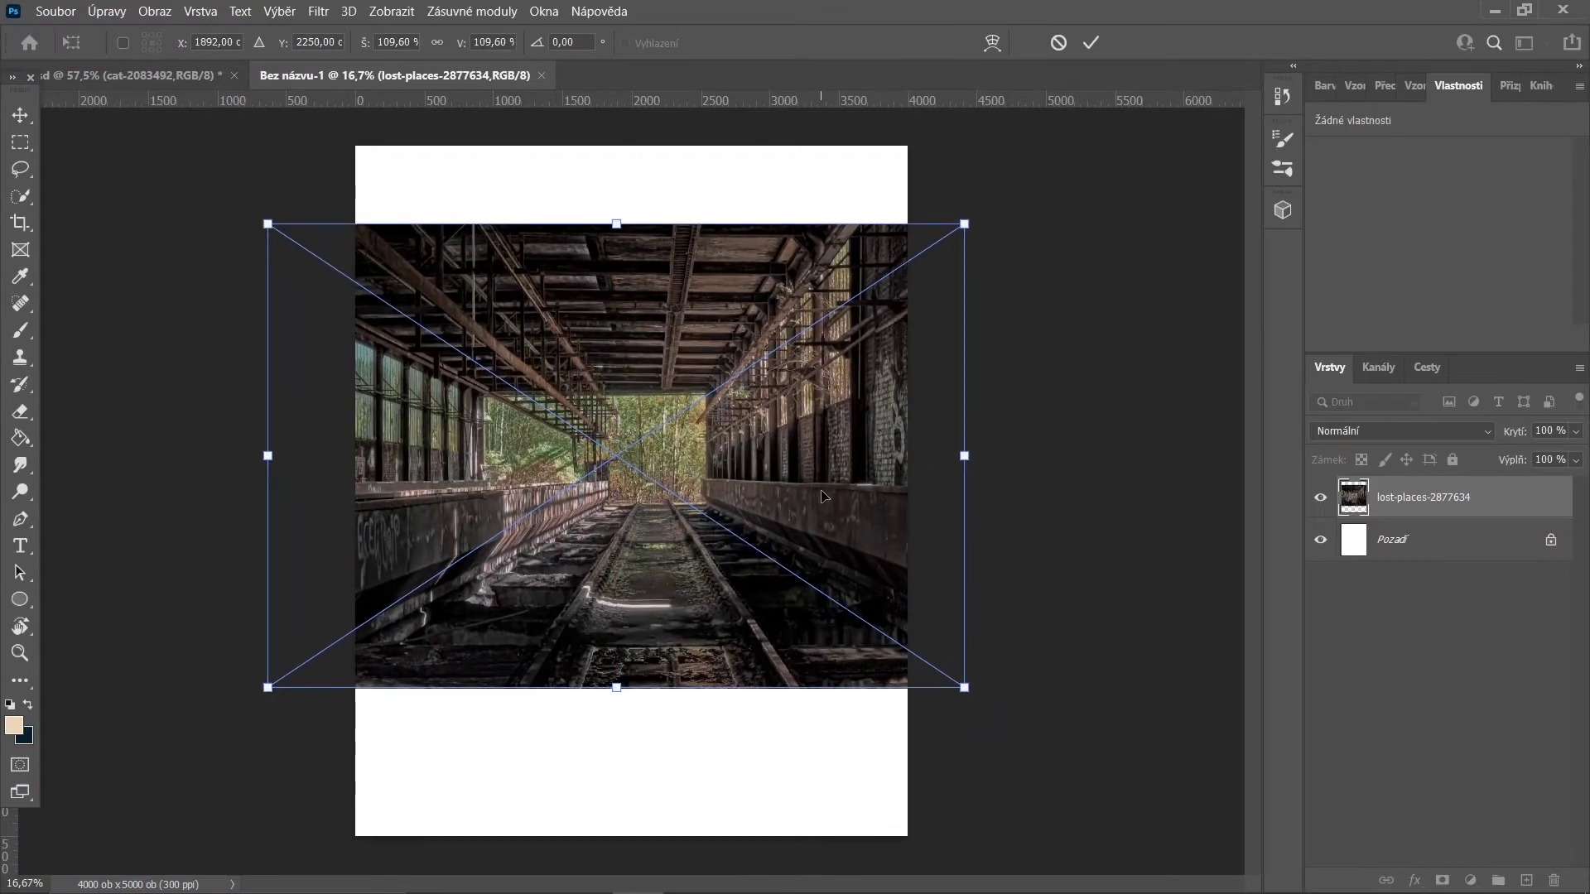
{"action": "mouse_move", "coordinate": [673, 414]}
{"action": "left_mouse_down"}
{"action": "mouse_move", "coordinate": [709, 195]}
{"action": "mouse_move", "coordinate": [688, 480]}
{"action": "left_mouse_up"}
{"action": "key", "text": "6"}
{"action": "key", "text": "2"}
{"action": "left_click_drag", "start_coordinate": [906, 408], "coordinate": [1057, 248]}
{"action": "left_click_drag", "start_coordinate": [773, 435], "coordinate": [800, 336]}
- Commit the hall photo and Pen-trace the wall tops into a vector mask on the railway photo
{"action": "left_click", "coordinate": [1089, 44]}
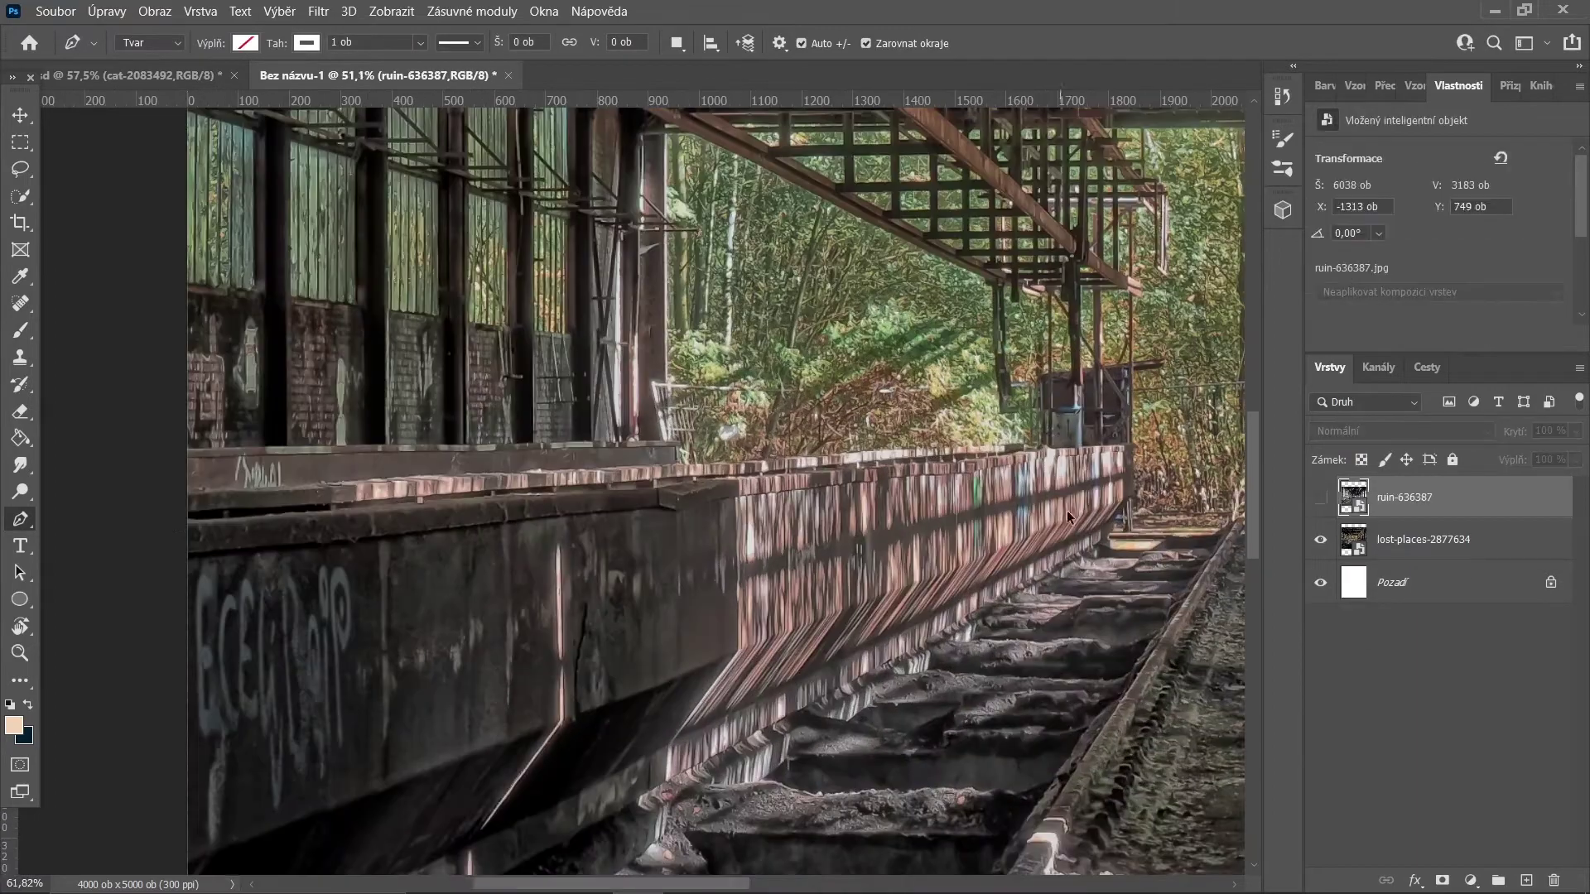
{"action": "scroll", "coordinate": [615, 513], "scroll_direction": "up", "scroll_amount": 10}
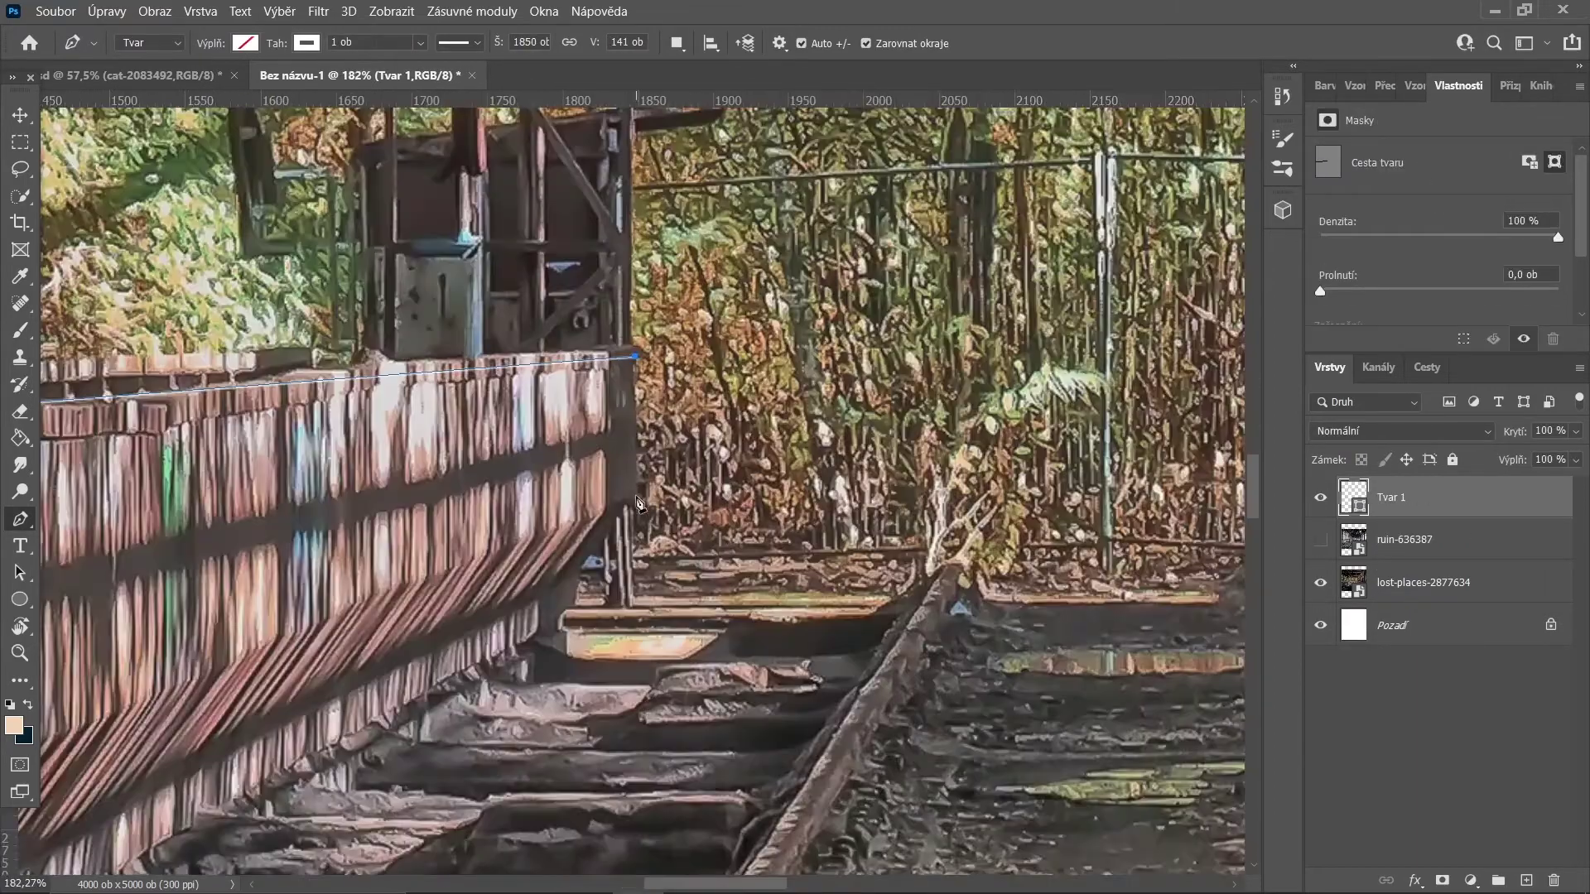
{"action": "scroll", "coordinate": [589, 647], "scroll_direction": "up", "scroll_amount": 3}
{"action": "left_click", "coordinate": [564, 637]}
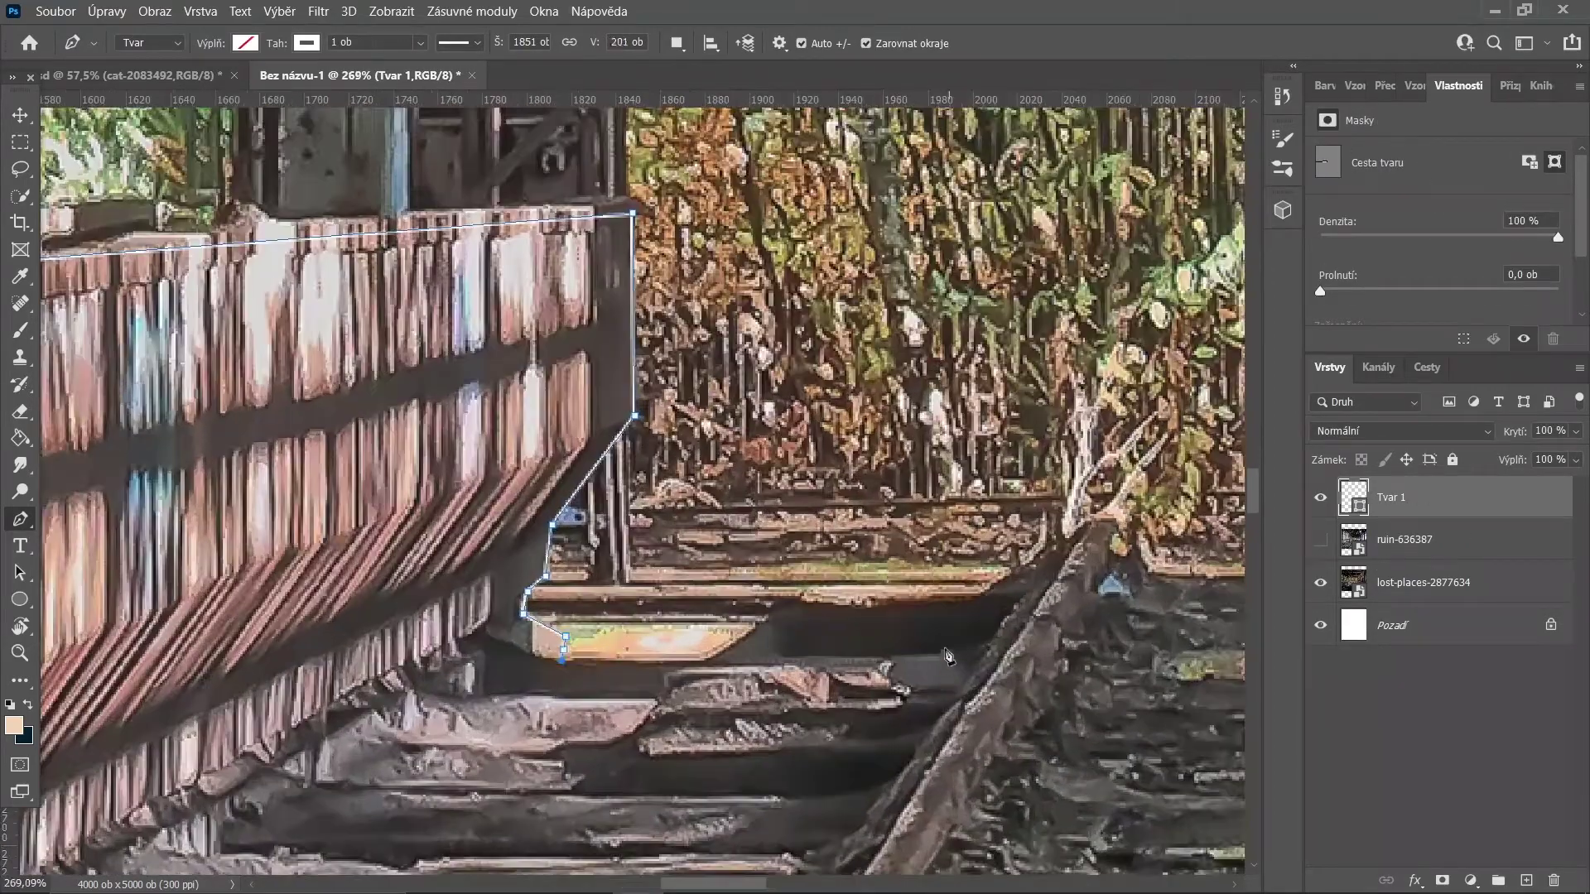
{"action": "scroll", "coordinate": [1116, 523], "scroll_direction": "right", "scroll_amount": 10}
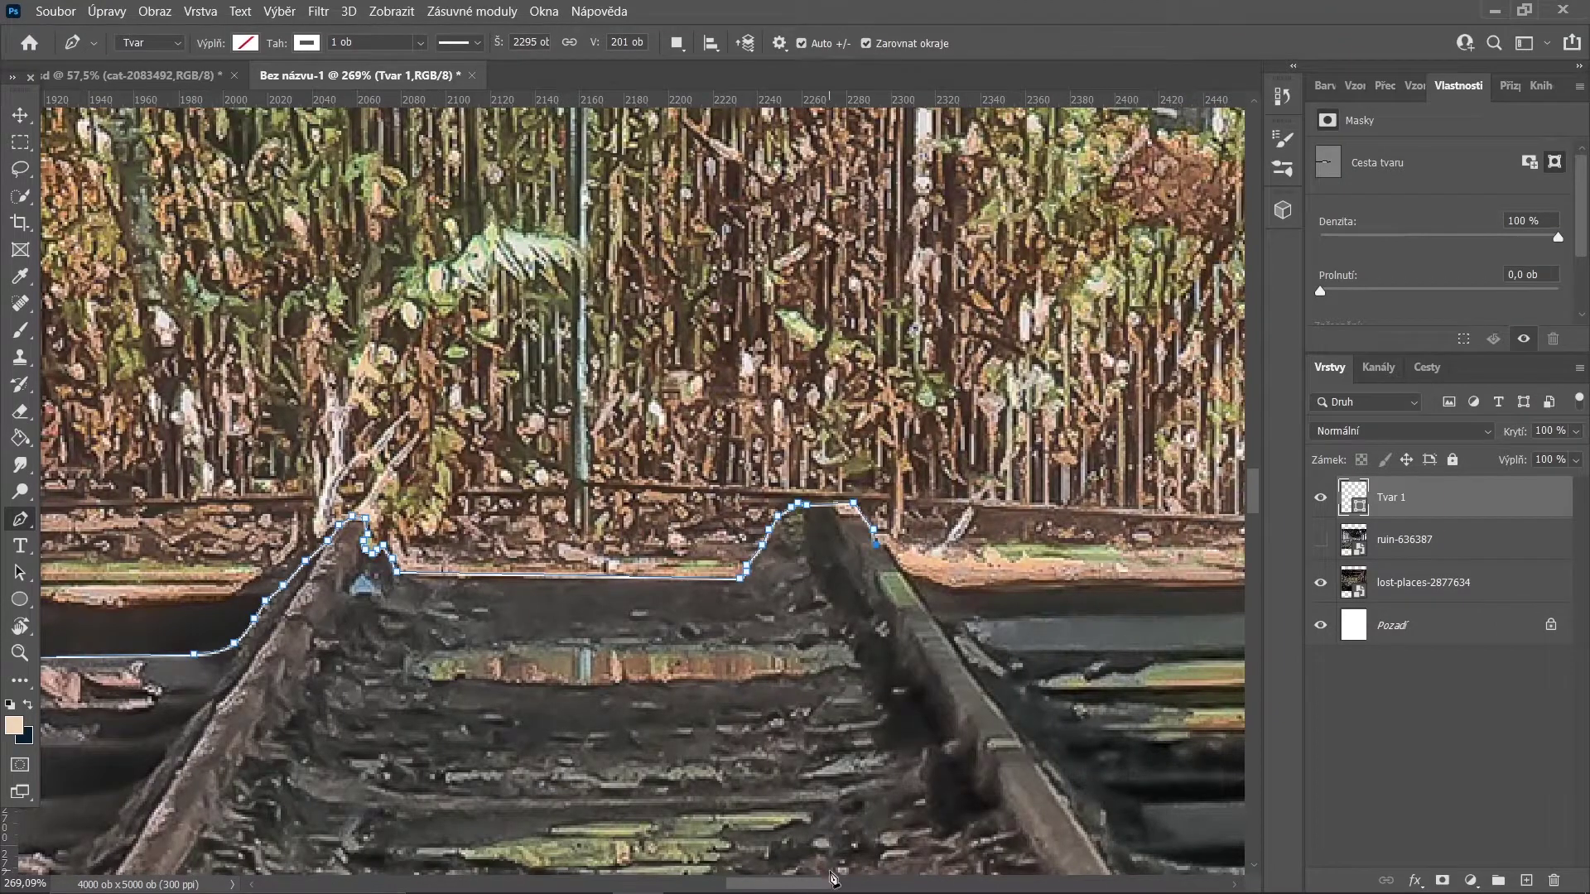
{"action": "scroll", "coordinate": [474, 554], "scroll_direction": "right", "scroll_amount": 5}
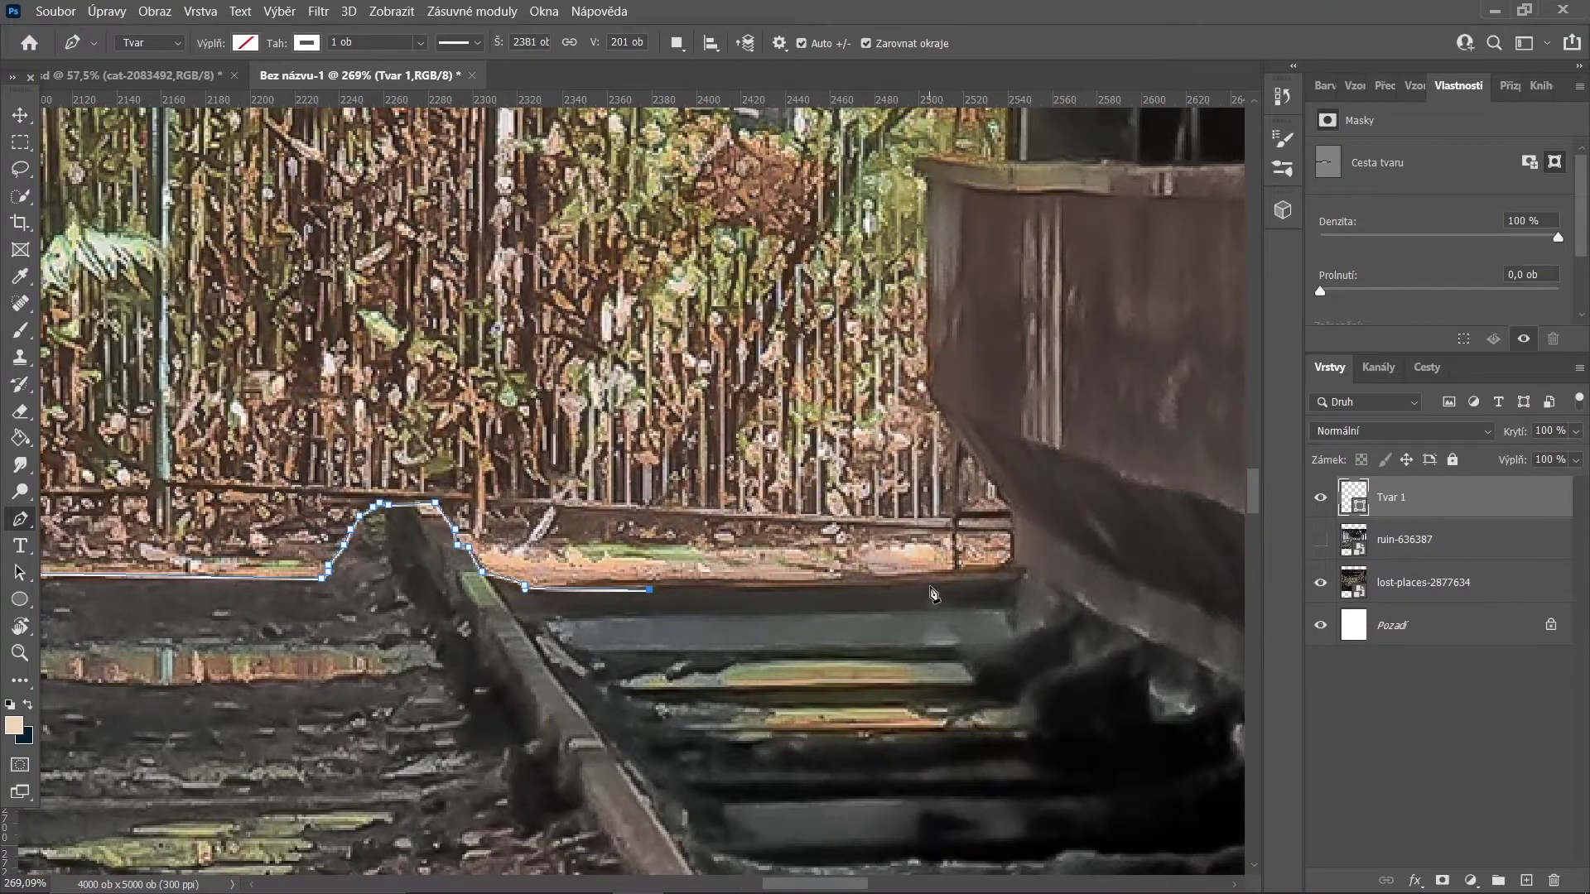
{"action": "scroll", "coordinate": [921, 192], "scroll_direction": "down", "scroll_amount": 5}
{"action": "scroll", "coordinate": [928, 463], "scroll_direction": "up", "scroll_amount": 2}
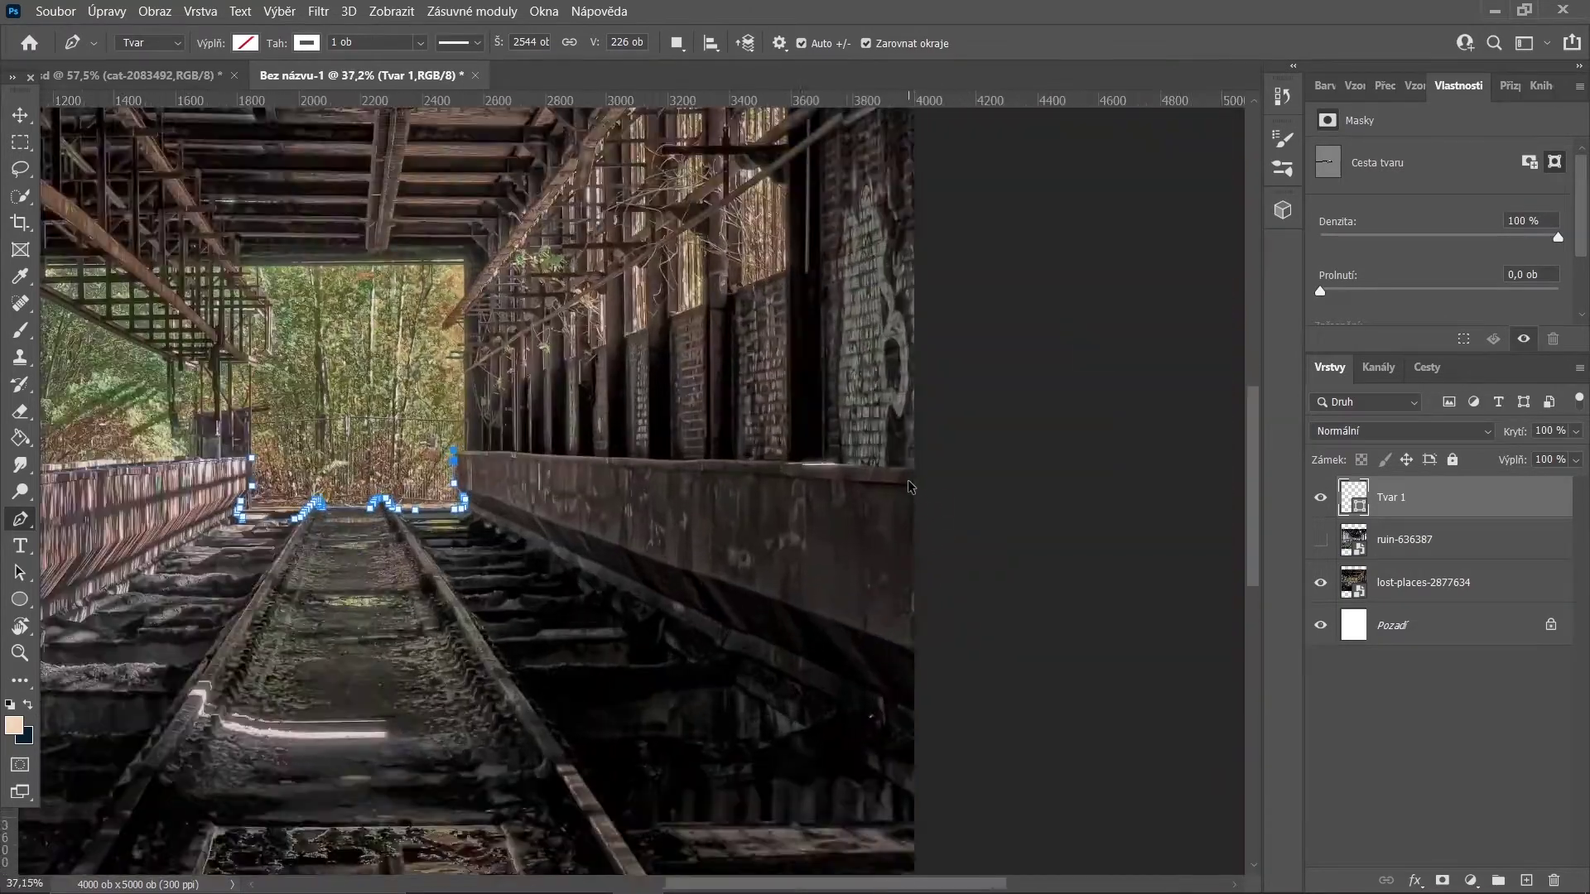
{"action": "scroll", "coordinate": [930, 472], "scroll_direction": "up", "scroll_amount": 2}
{"action": "left_click", "coordinate": [931, 481]}
{"action": "scroll", "coordinate": [941, 452], "scroll_direction": "down", "scroll_amount": 4}
{"action": "left_click", "coordinate": [1353, 497], "text": "ctrl"}
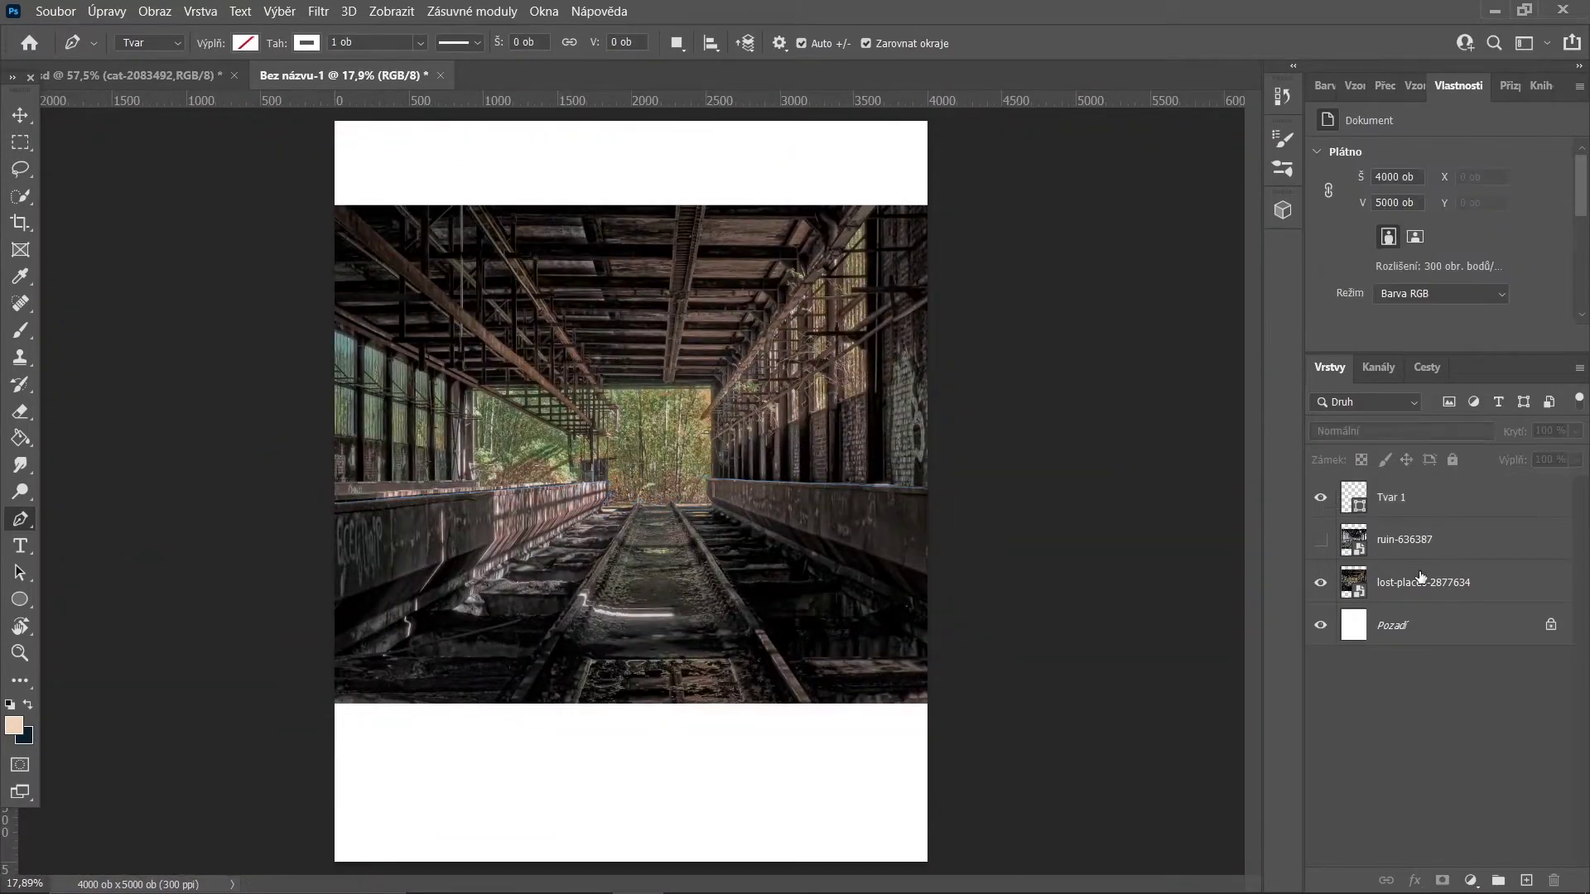
- Show the ruined hall photo and move its layer beneath the masked railway photo
{"action": "left_click", "coordinate": [1419, 582]}
{"action": "left_click", "coordinate": [1441, 880]}
{"action": "left_click", "coordinate": [1320, 539]}
{"action": "left_click_drag", "start_coordinate": [1407, 539], "coordinate": [1434, 612]}
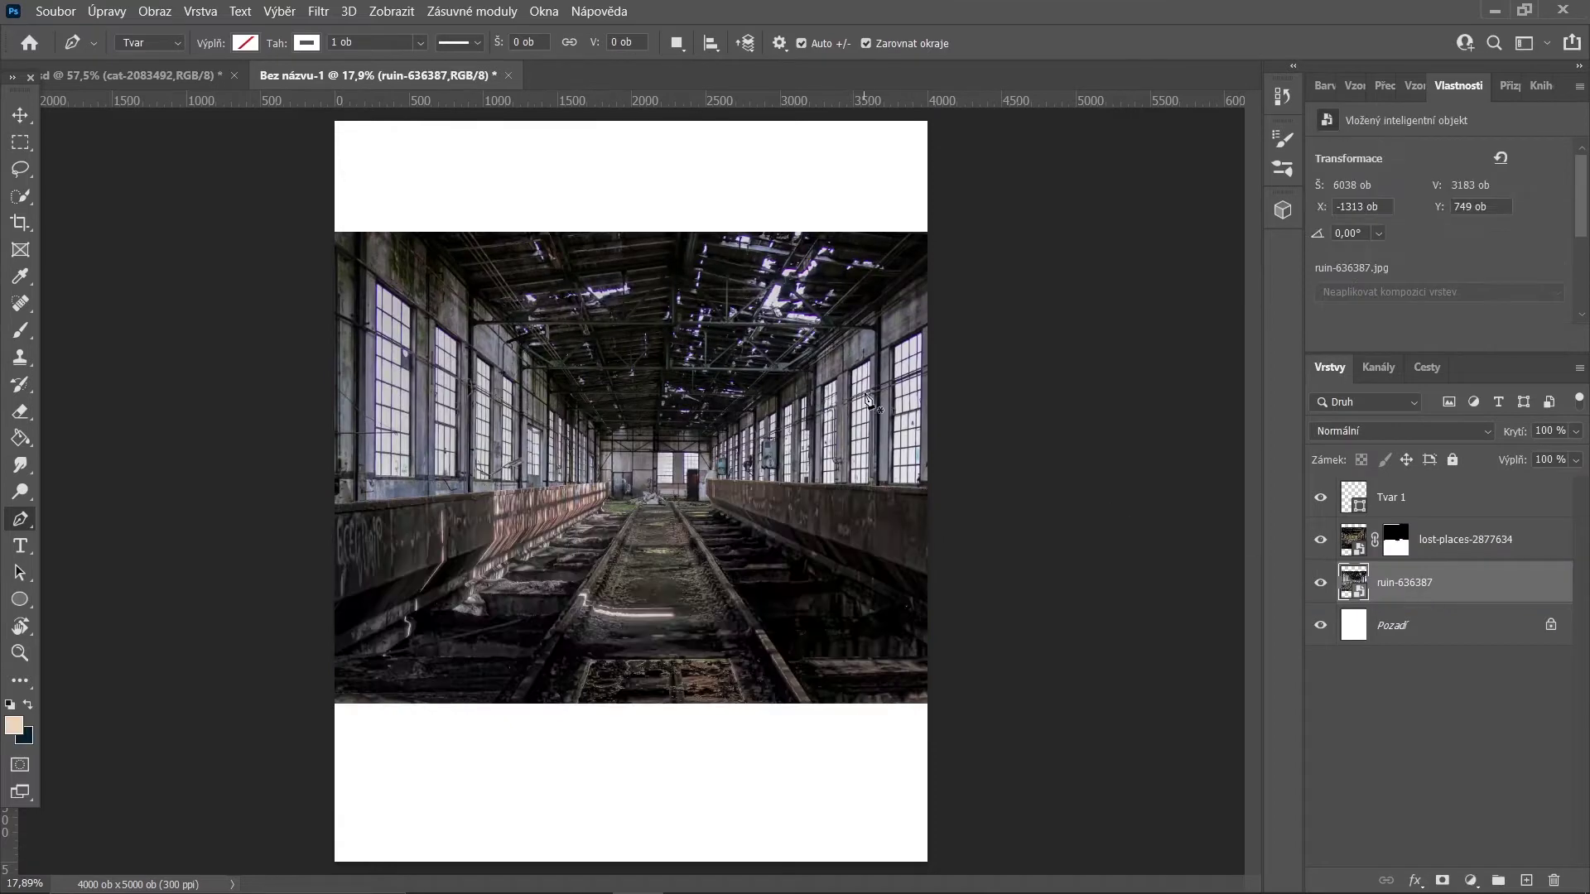
{"action": "right_click", "coordinate": [1389, 539]}
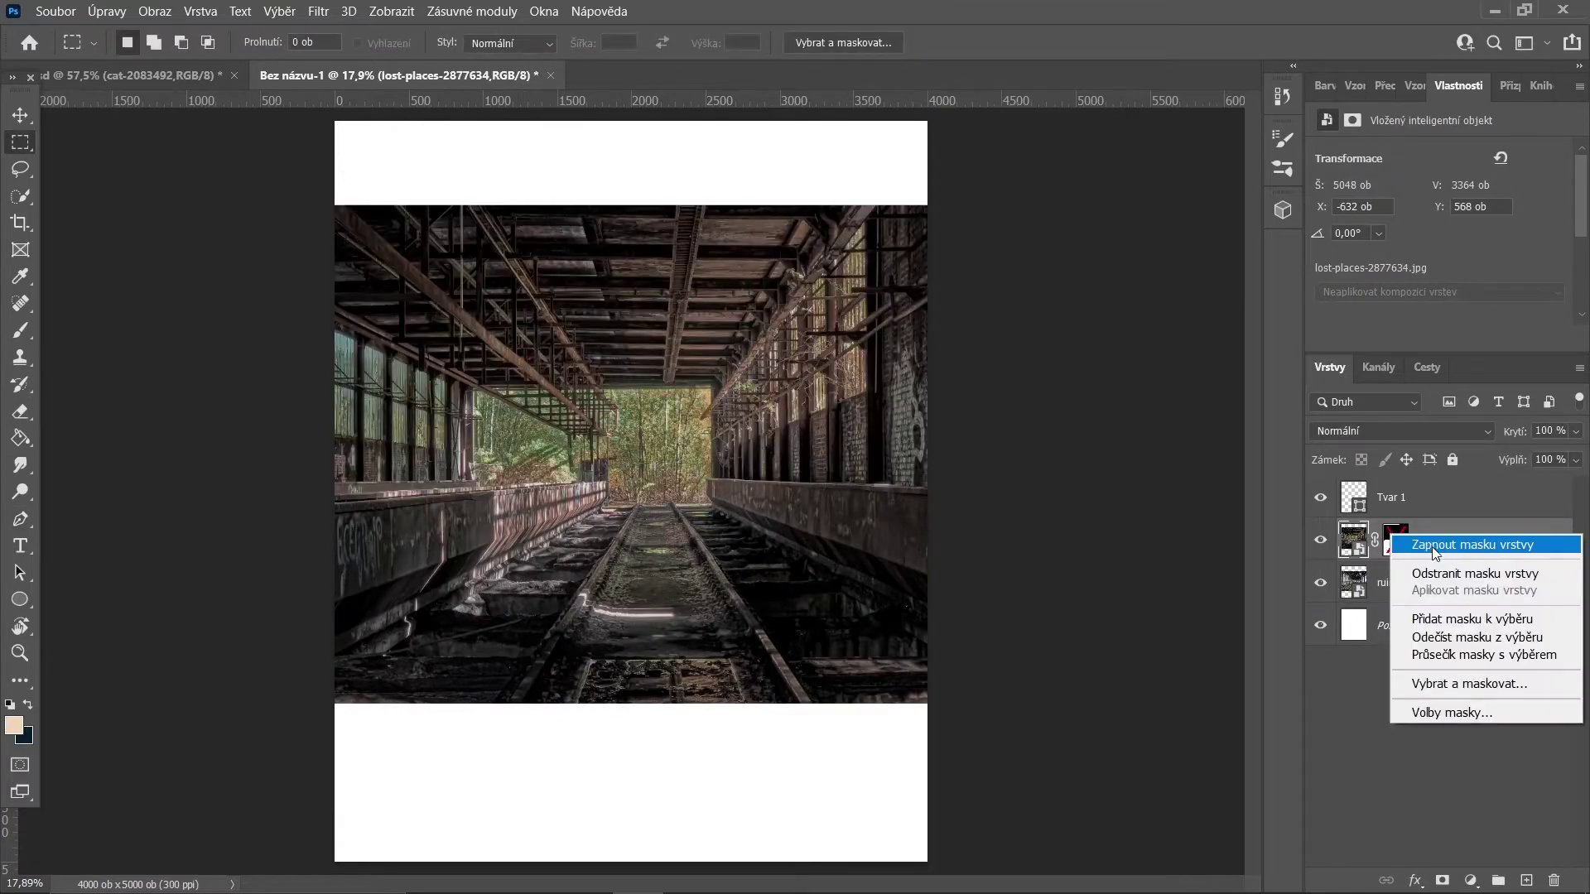
- Stretch the hall photo wider on both sides, then place the lost-places-2136973 flooded-floor photo
{"action": "key", "text": "Escape"}
{"action": "key", "text": "ctrl+t"}
{"action": "left_click_drag", "start_coordinate": [1055, 466], "coordinate": [1075, 462]}
{"action": "left_click_drag", "start_coordinate": [139, 466], "coordinate": [109, 466]}
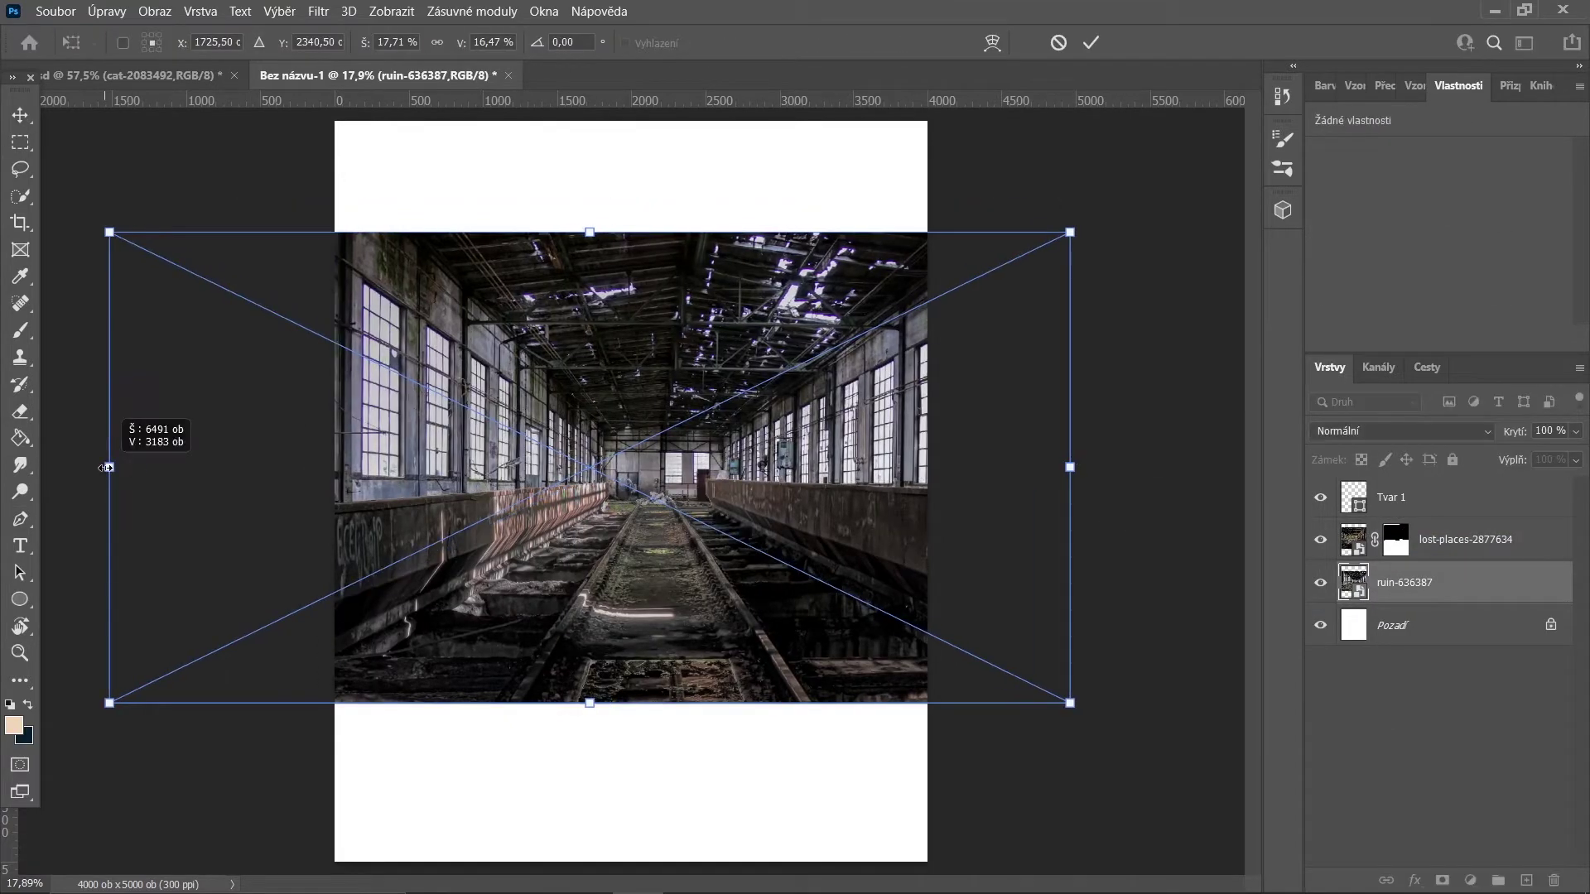
{"action": "key", "text": "Return"}
{"action": "key", "text": "m"}
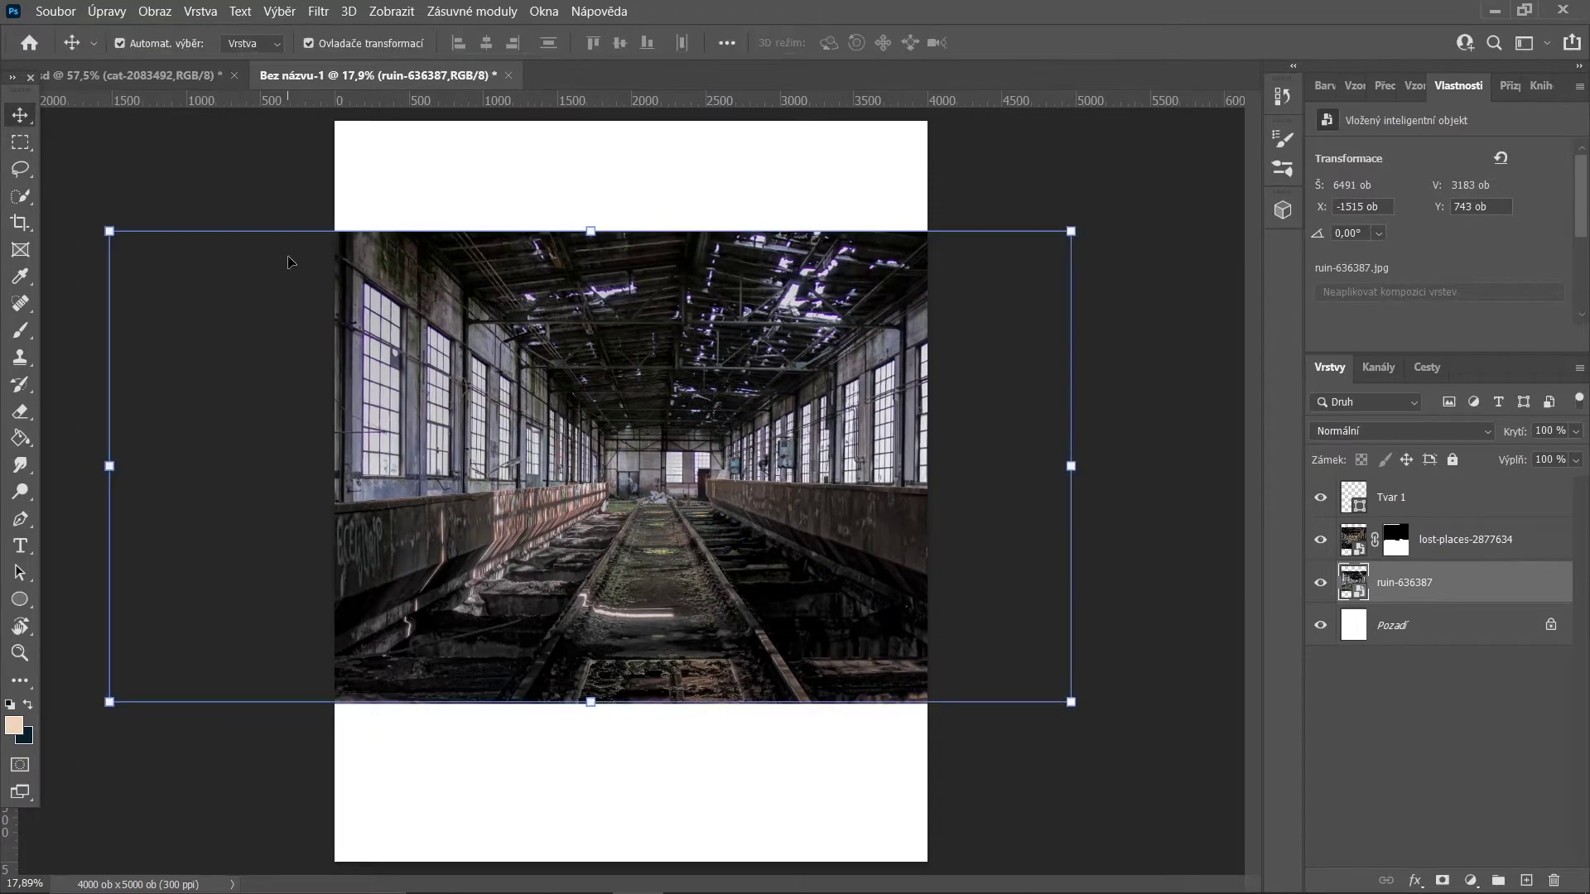
{"action": "key", "text": "Return"}
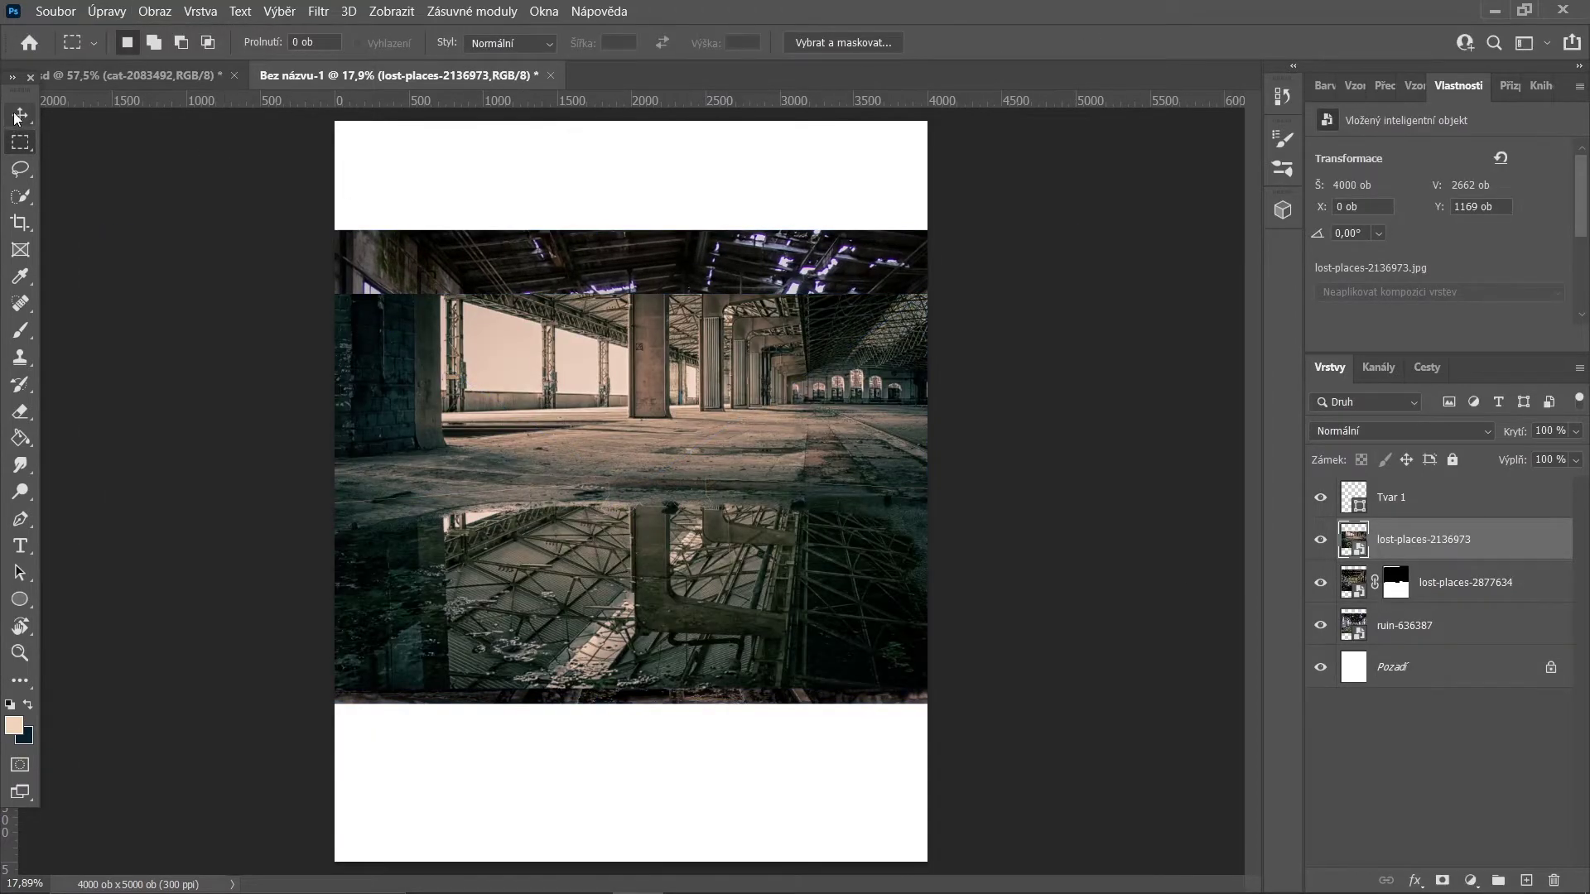
- Move the flooded-floor photo down and lay a Perspective Warp grid over it
{"action": "left_click", "coordinate": [20, 115]}
{"action": "left_click_drag", "start_coordinate": [818, 433], "coordinate": [817, 629]}
{"action": "left_click", "coordinate": [279, 11]}
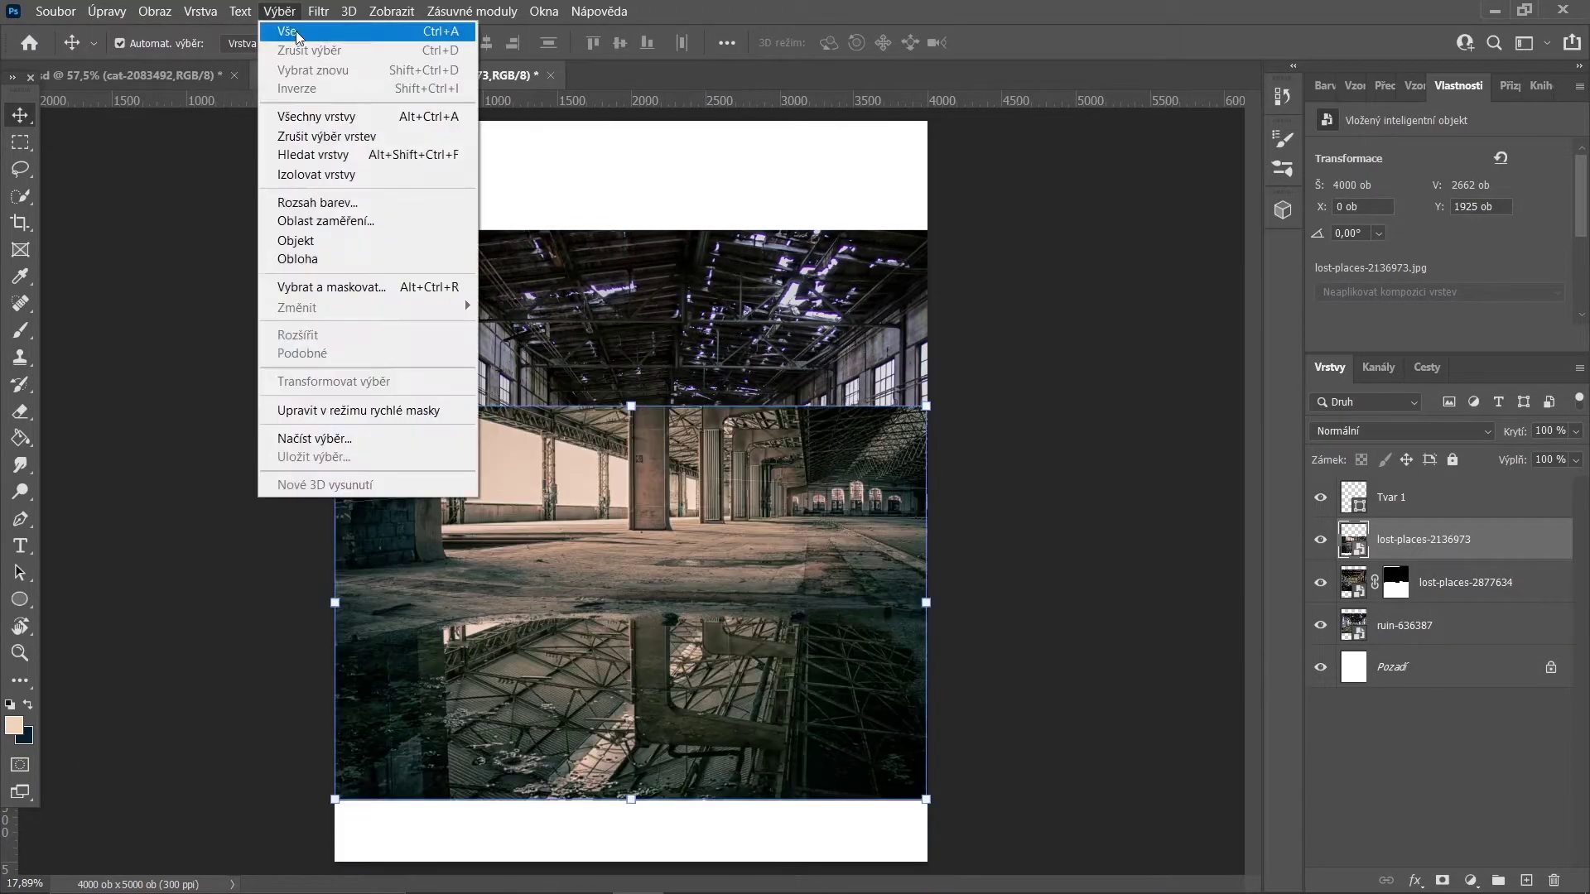
{"action": "left_click", "coordinate": [100, 406]}
{"action": "left_click_drag", "start_coordinate": [326, 401], "coordinate": [931, 801]}
{"action": "key", "text": "w"}
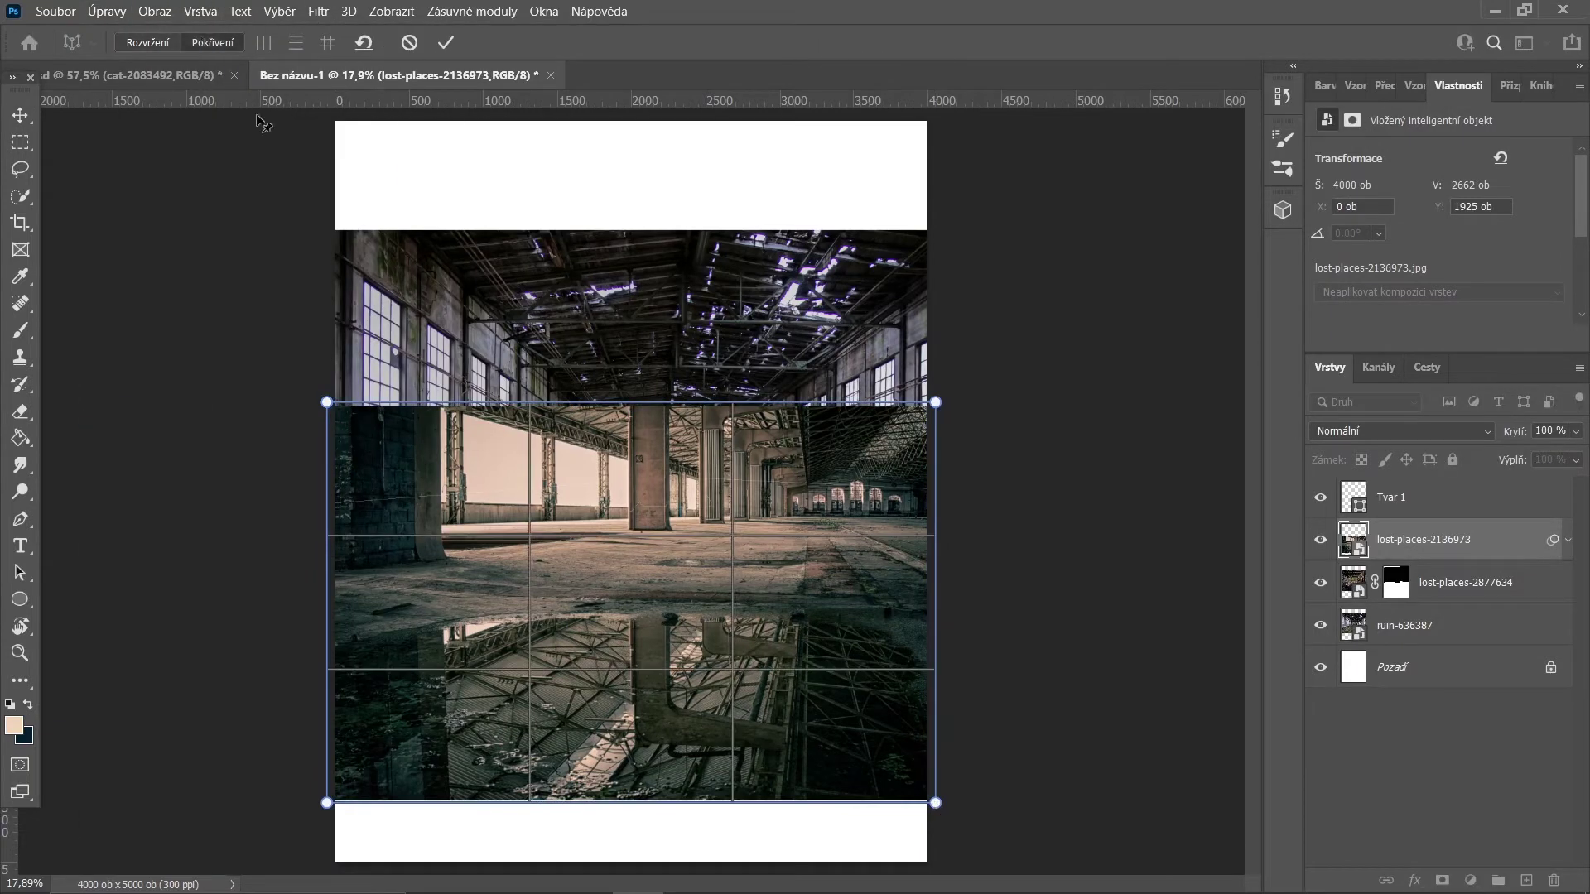
- Warp the floor's top corners in toward the tracks and bottom corners outward, then apply
{"action": "left_click_drag", "start_coordinate": [326, 402], "coordinate": [350, 501]}
{"action": "mouse_move", "coordinate": [926, 401]}
{"action": "left_mouse_down"}
{"action": "mouse_move", "coordinate": [930, 499]}
{"action": "mouse_move", "coordinate": [887, 604]}
{"action": "mouse_move", "coordinate": [930, 563]}
{"action": "left_mouse_up"}
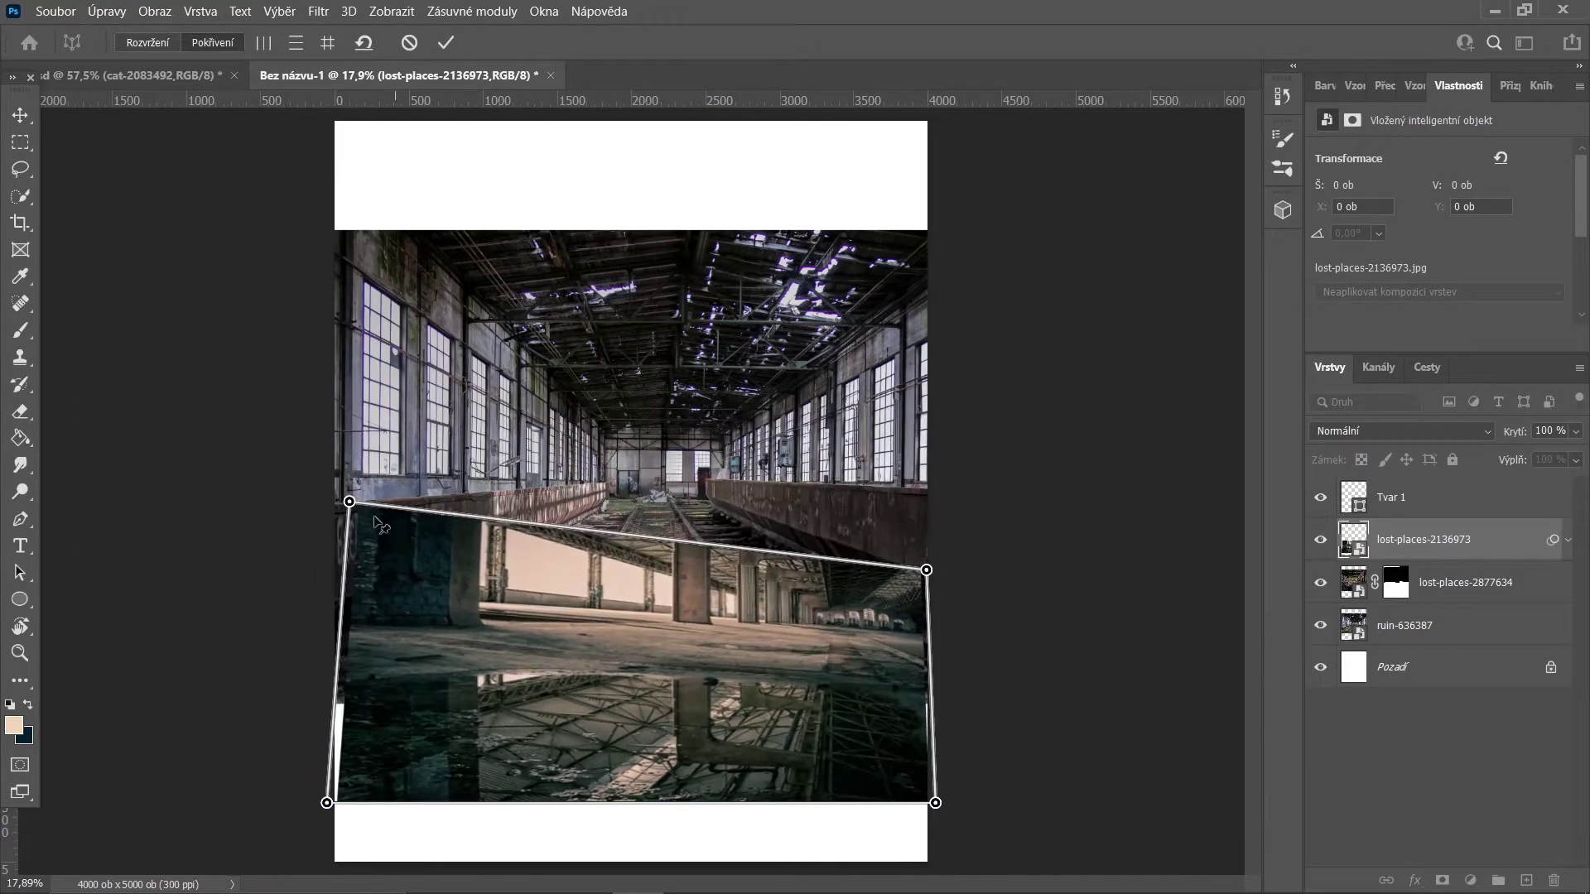
{"action": "mouse_move", "coordinate": [350, 502]}
{"action": "left_mouse_down"}
{"action": "mouse_move", "coordinate": [337, 579]}
{"action": "mouse_move", "coordinate": [496, 550]}
{"action": "left_mouse_up"}
{"action": "left_click_drag", "start_coordinate": [930, 571], "coordinate": [840, 537]}
{"action": "left_click_drag", "start_coordinate": [935, 802], "coordinate": [1015, 812]}
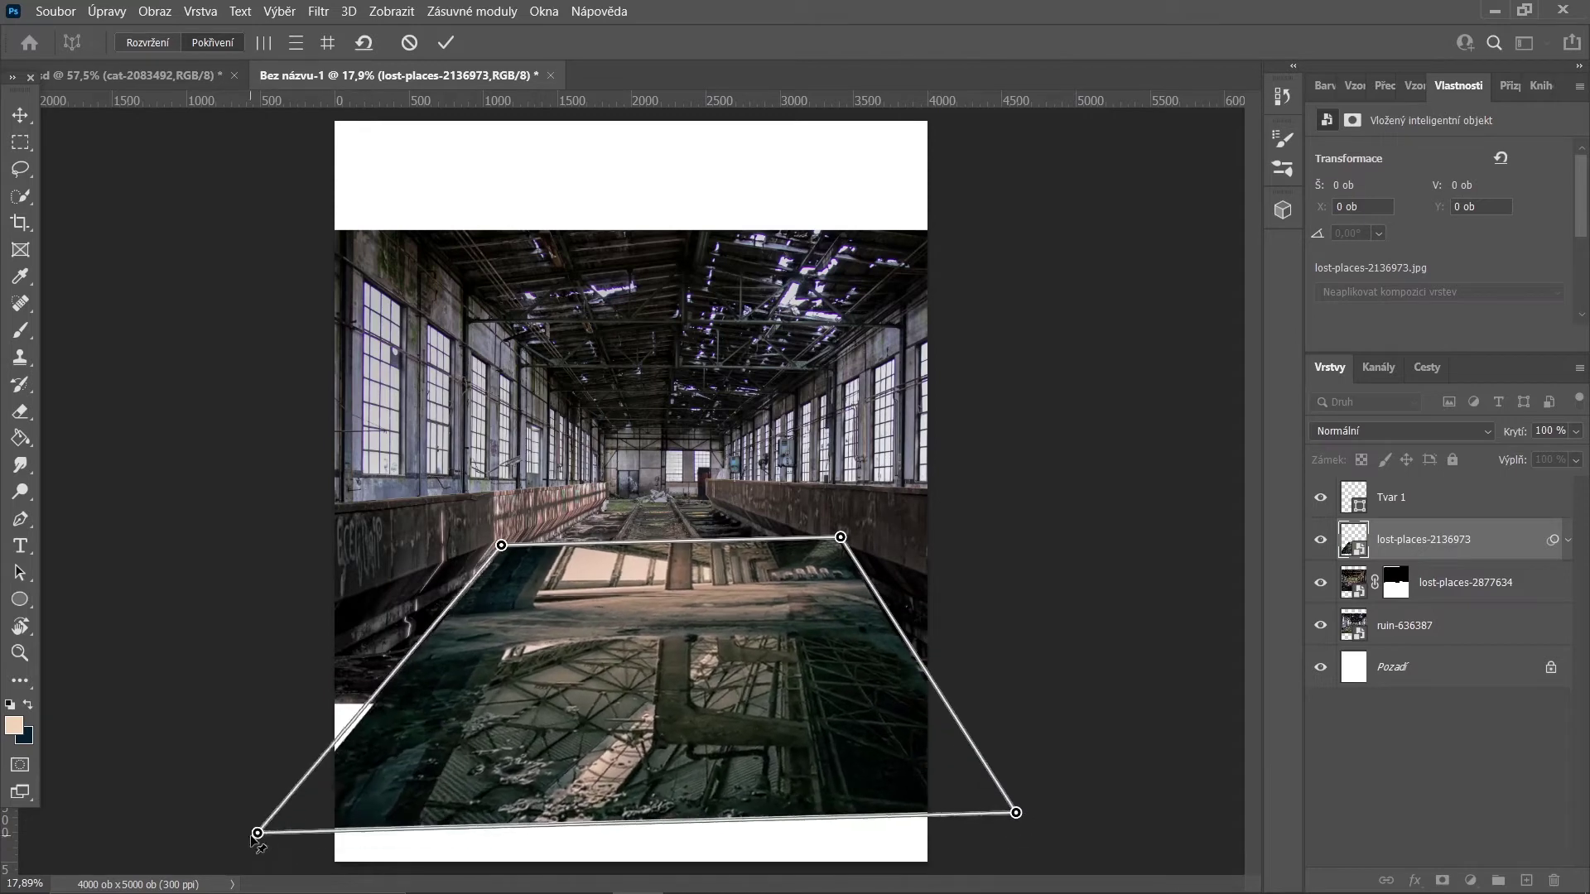
{"action": "left_click_drag", "start_coordinate": [327, 802], "coordinate": [268, 812]}
{"action": "left_click_drag", "start_coordinate": [500, 544], "coordinate": [501, 549]}
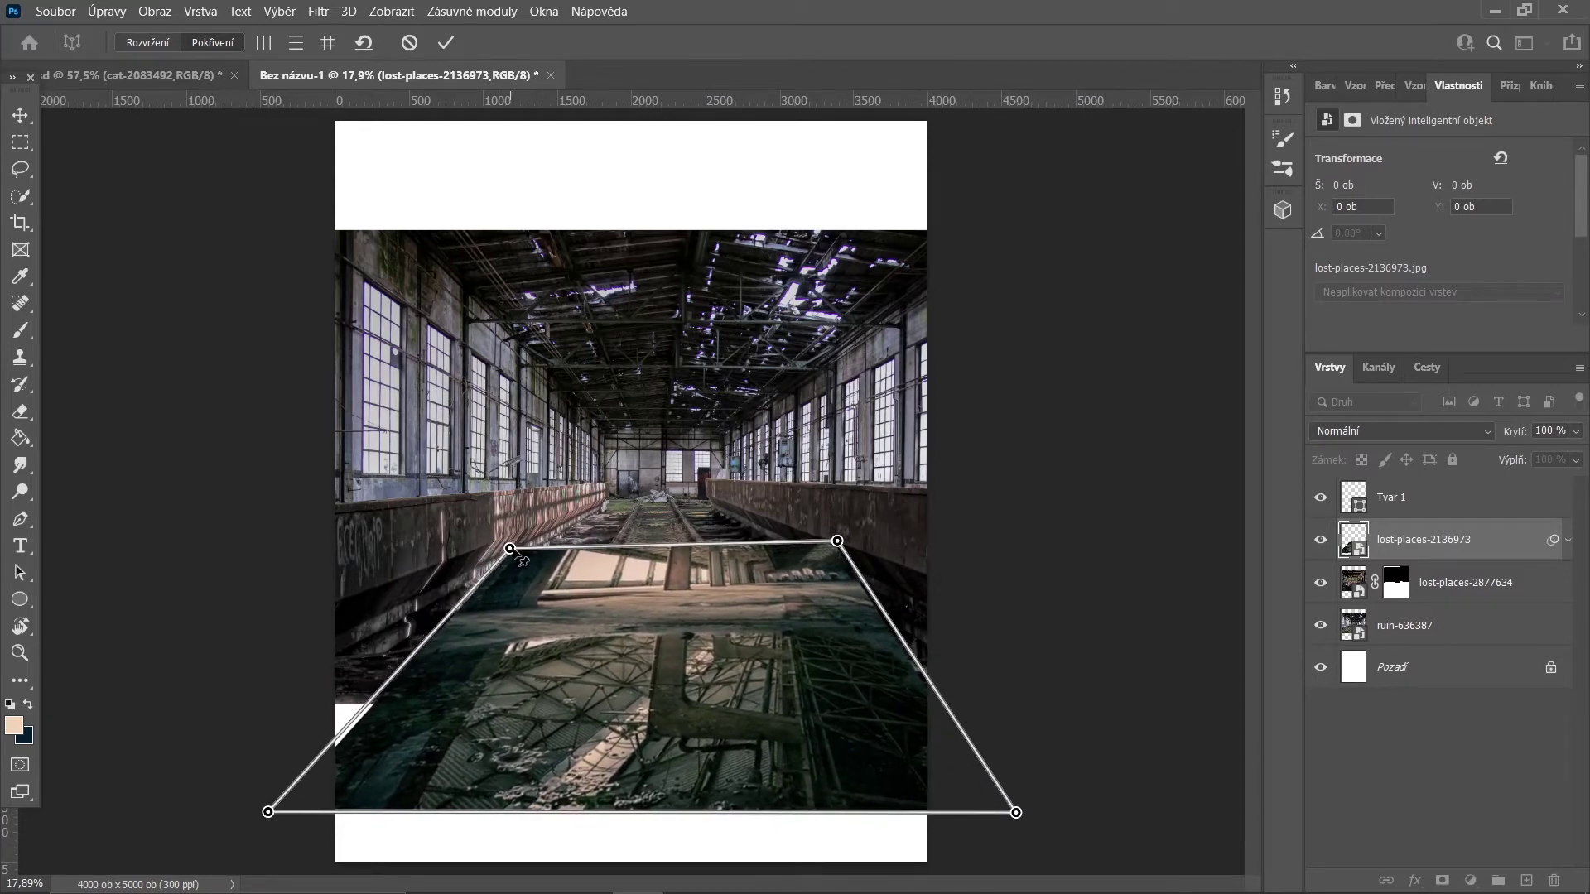
{"action": "left_click", "coordinate": [446, 42]}
- Move the warped floor to the canvas bottom and Content-Aware Fill its empty bottom corners
{"action": "left_click_drag", "start_coordinate": [845, 664], "coordinate": [853, 721]}
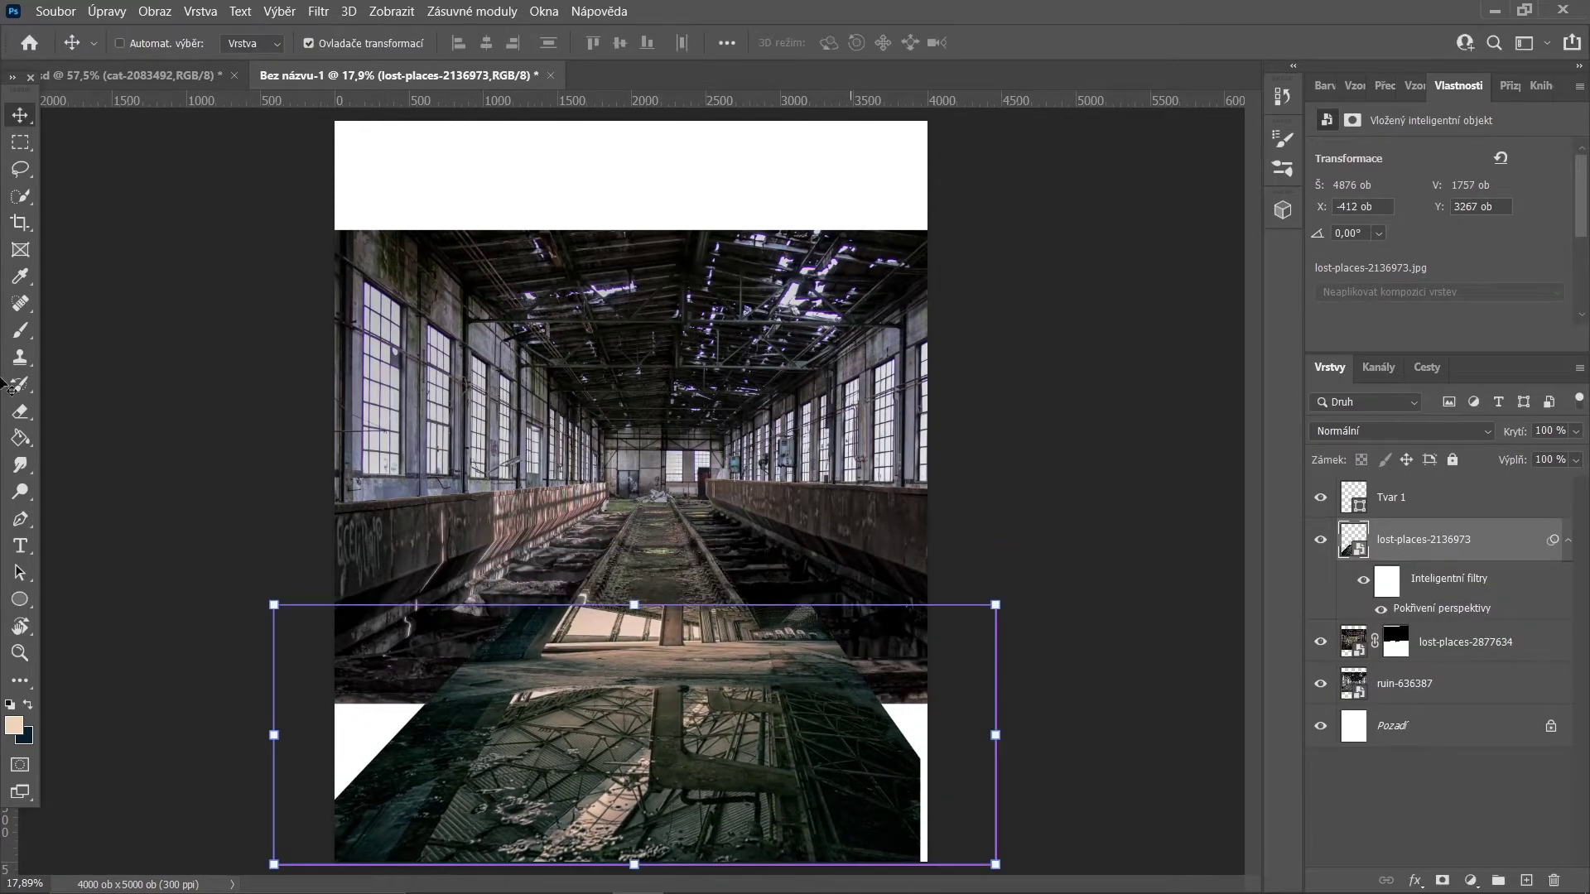
{"action": "left_click", "coordinate": [20, 142]}
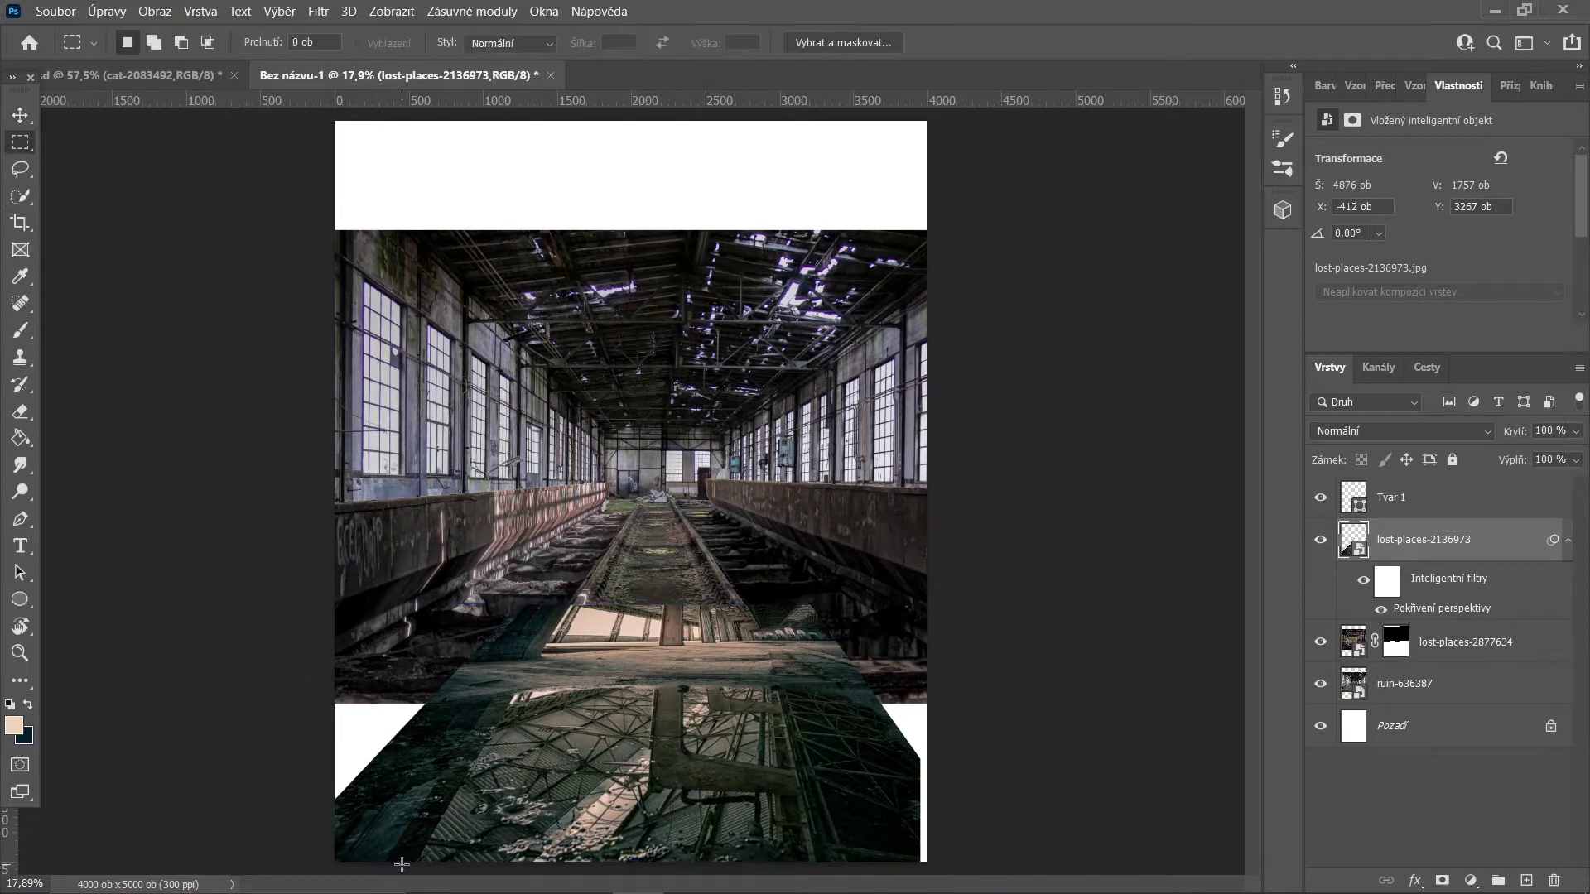
{"action": "left_click", "coordinate": [107, 11]}
{"action": "left_click", "coordinate": [141, 196]}
{"action": "key", "text": "Return"}
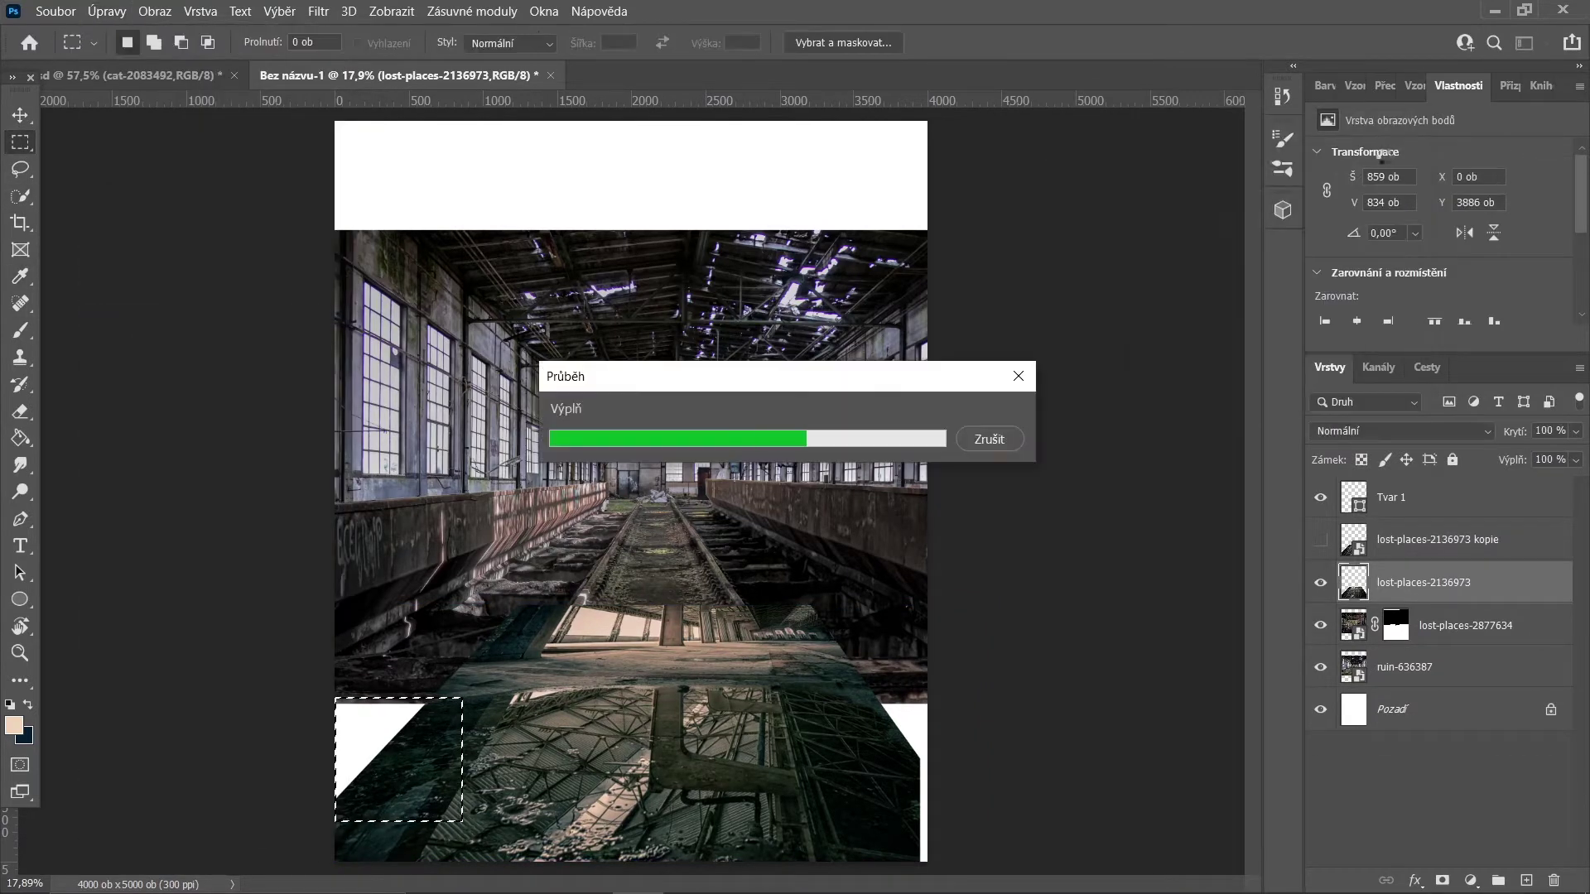
{"action": "left_click_drag", "start_coordinate": [953, 763], "coordinate": [954, 865]}
{"action": "left_click", "coordinate": [107, 11]}
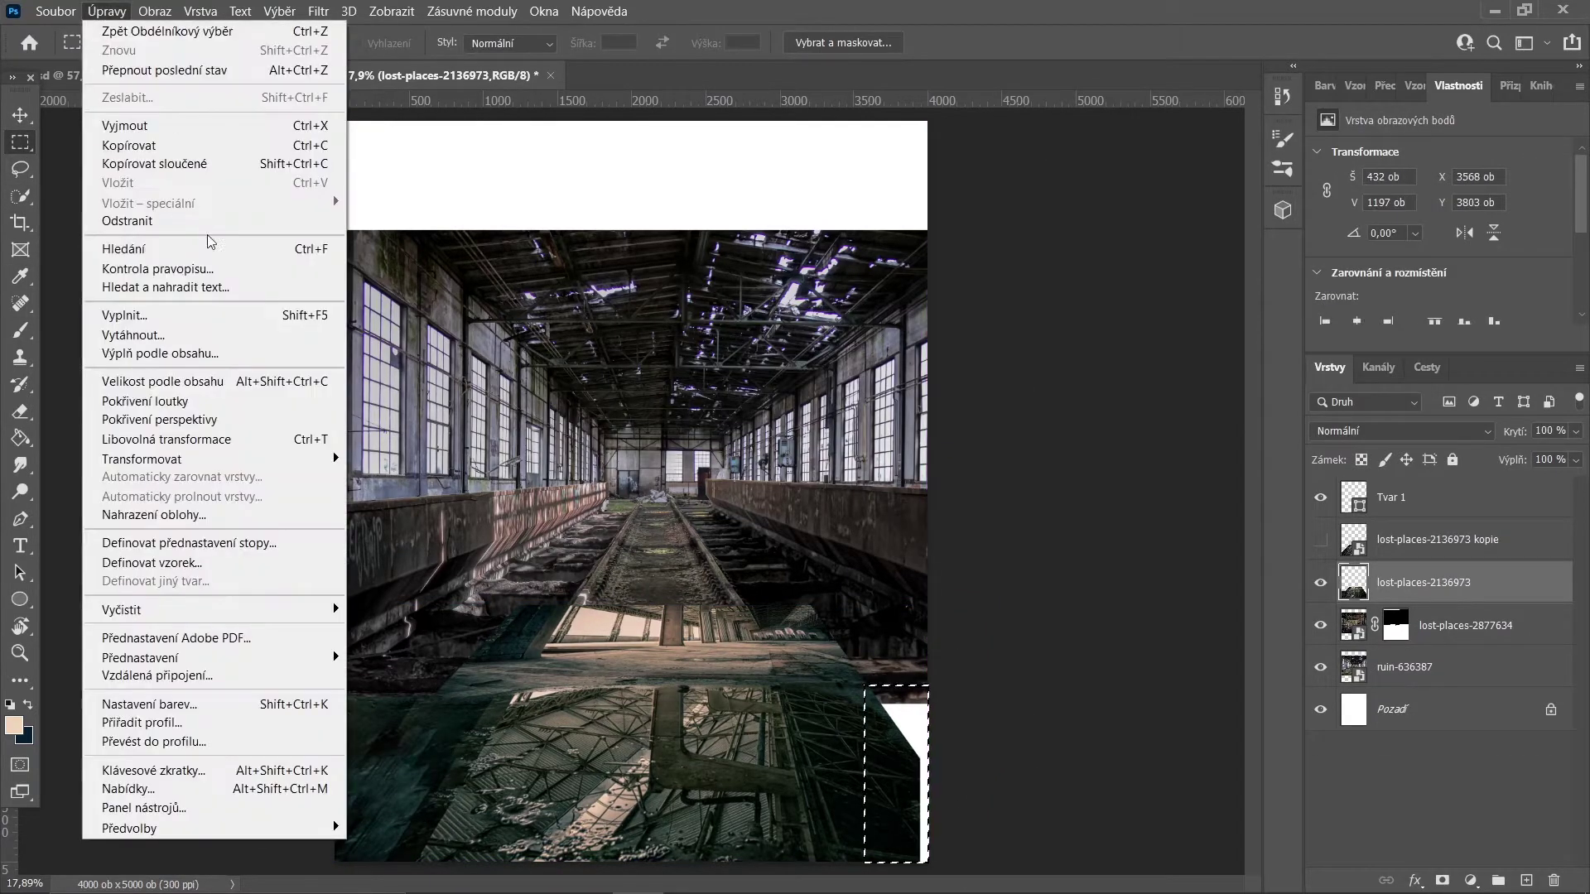
- Mask the floor photo and paint black to blend its upper edge into the tracks
{"action": "left_click", "coordinate": [1445, 880]}
{"action": "key", "text": "b"}
{"action": "key", "text": "d"}
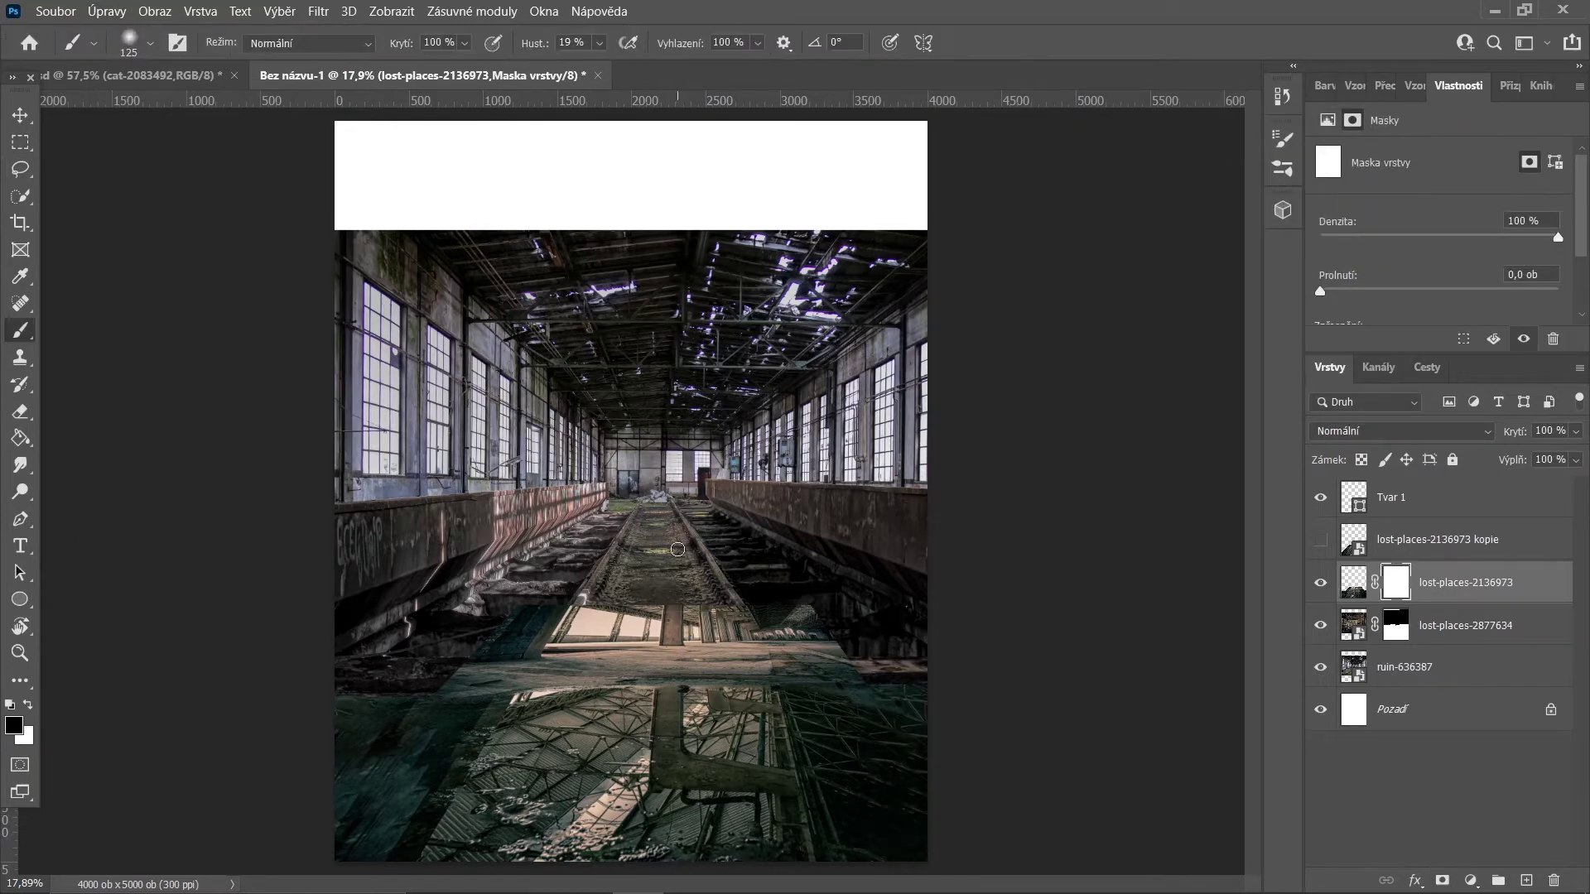
{"action": "left_click_drag", "start_coordinate": [852, 601], "coordinate": [1079, 657]}
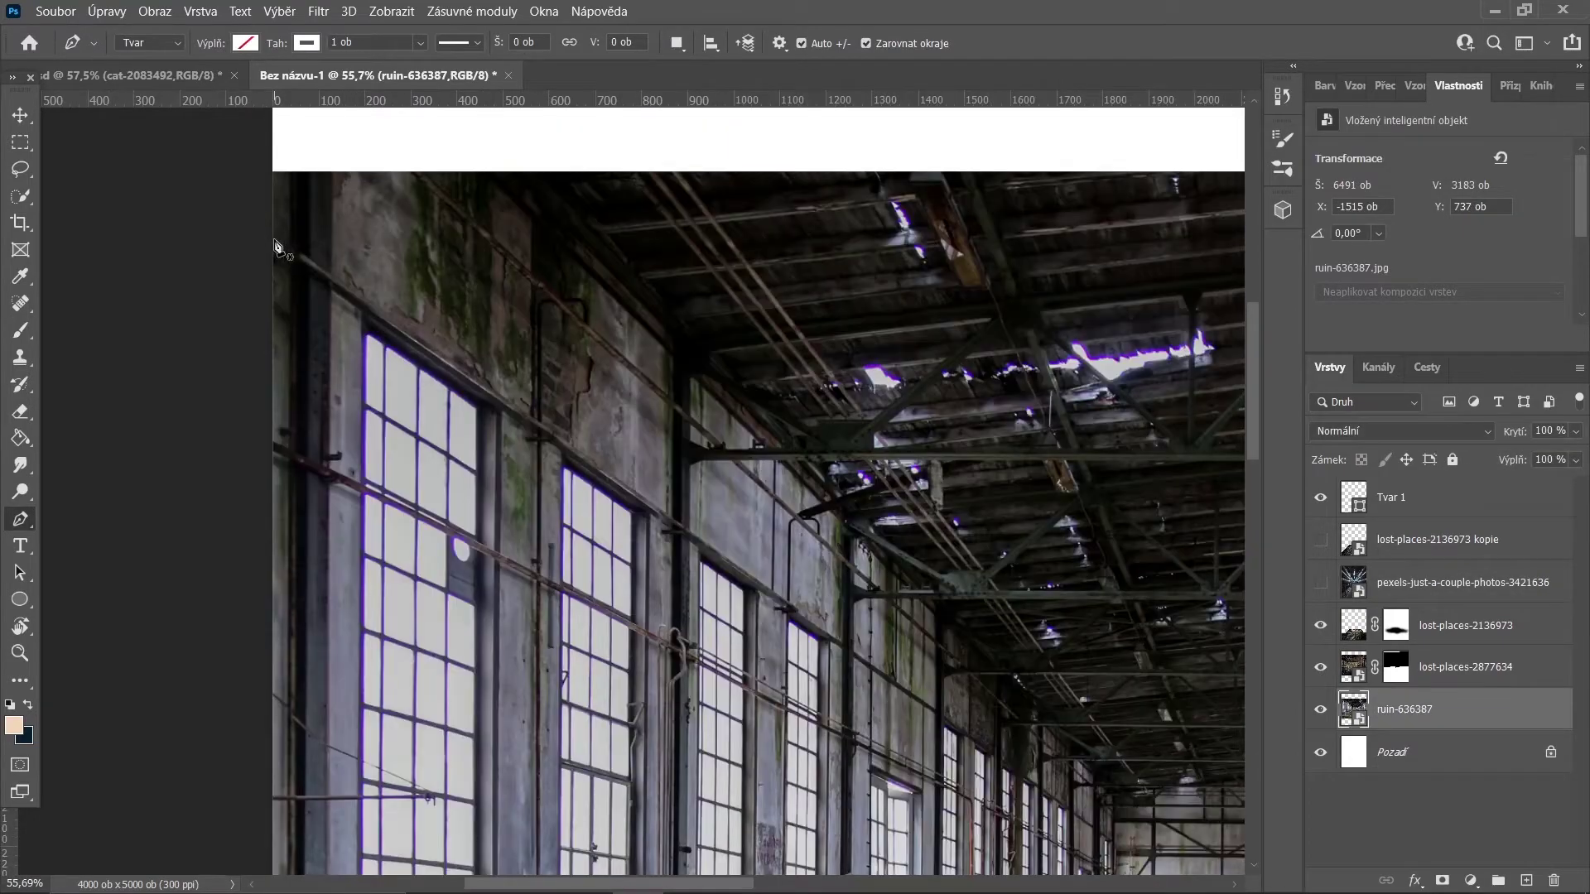
- Pen-trace a path along the hall's back wall top, up the right side wall to the canvas top-right
{"action": "left_click", "coordinate": [277, 247]}
{"action": "scroll", "coordinate": [712, 496], "scroll_direction": "up", "scroll_amount": 2}
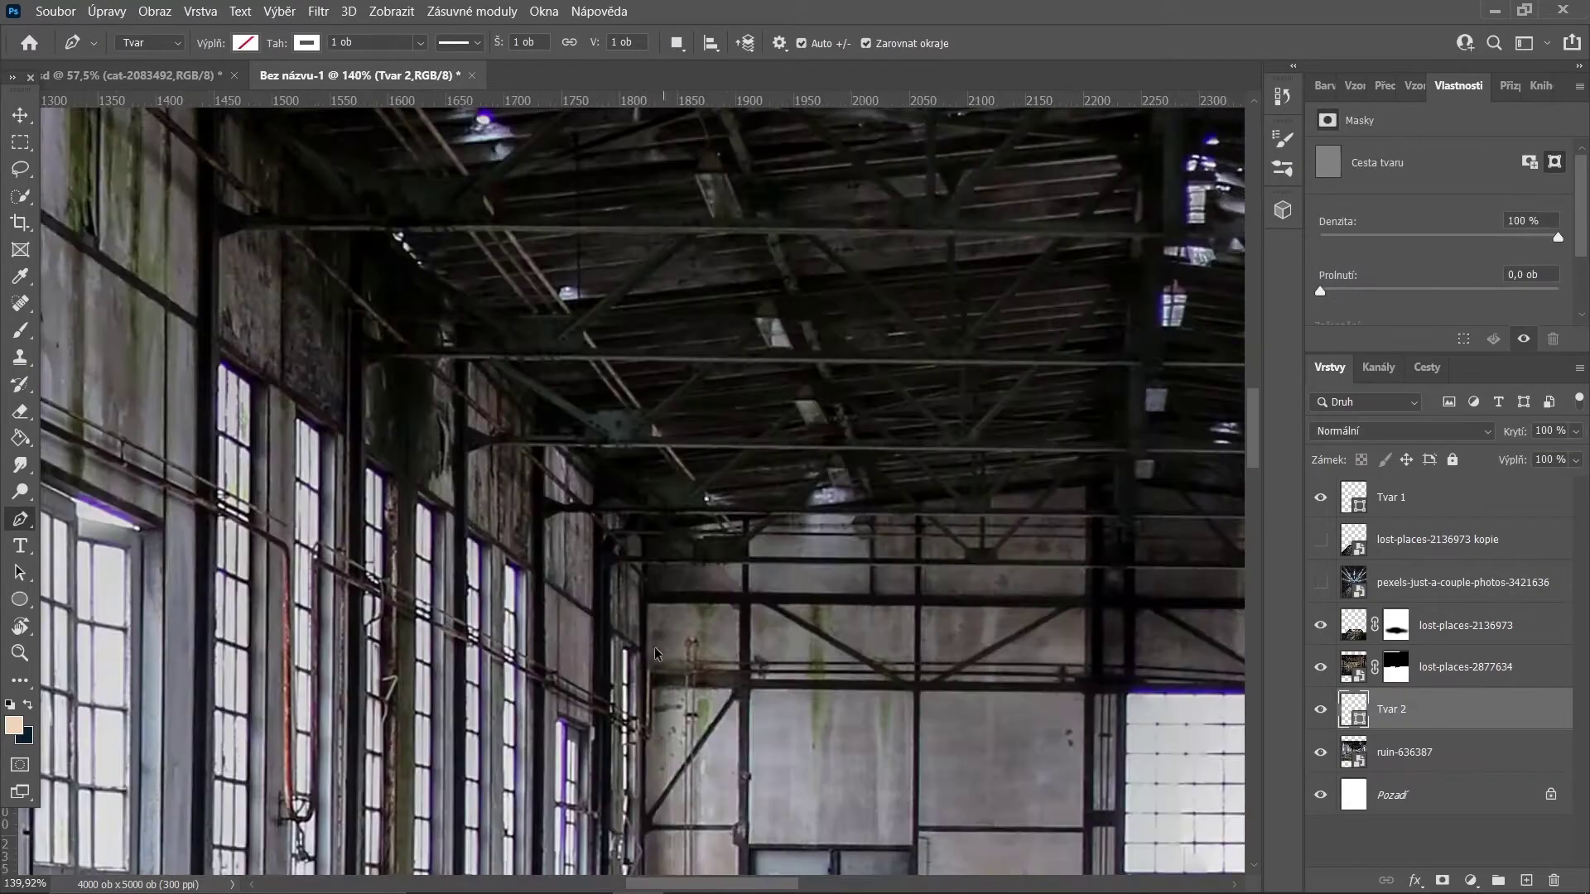
{"action": "scroll", "coordinate": [712, 497], "scroll_direction": "right", "scroll_amount": 5}
{"action": "left_click", "coordinate": [711, 668]}
{"action": "left_click", "coordinate": [1166, 673]}
{"action": "scroll", "coordinate": [1166, 699], "scroll_direction": "up", "scroll_amount": 5}
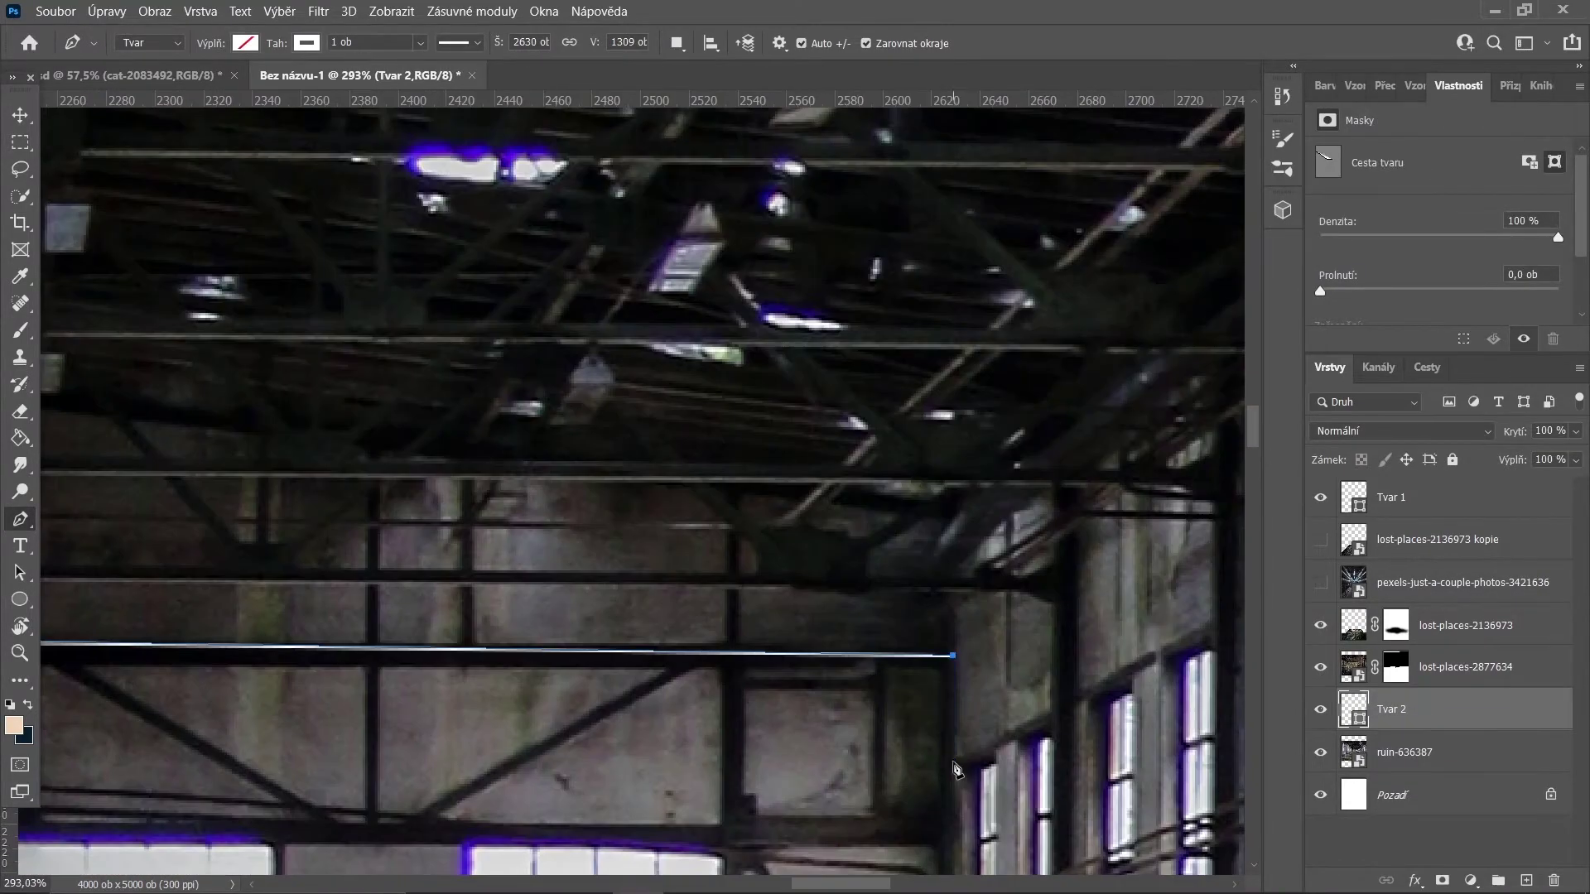
{"action": "scroll", "coordinate": [958, 769], "scroll_direction": "down", "scroll_amount": 6}
{"action": "scroll", "coordinate": [993, 580], "scroll_direction": "up", "scroll_amount": 3}
{"action": "scroll", "coordinate": [1035, 496], "scroll_direction": "down", "scroll_amount": 3}
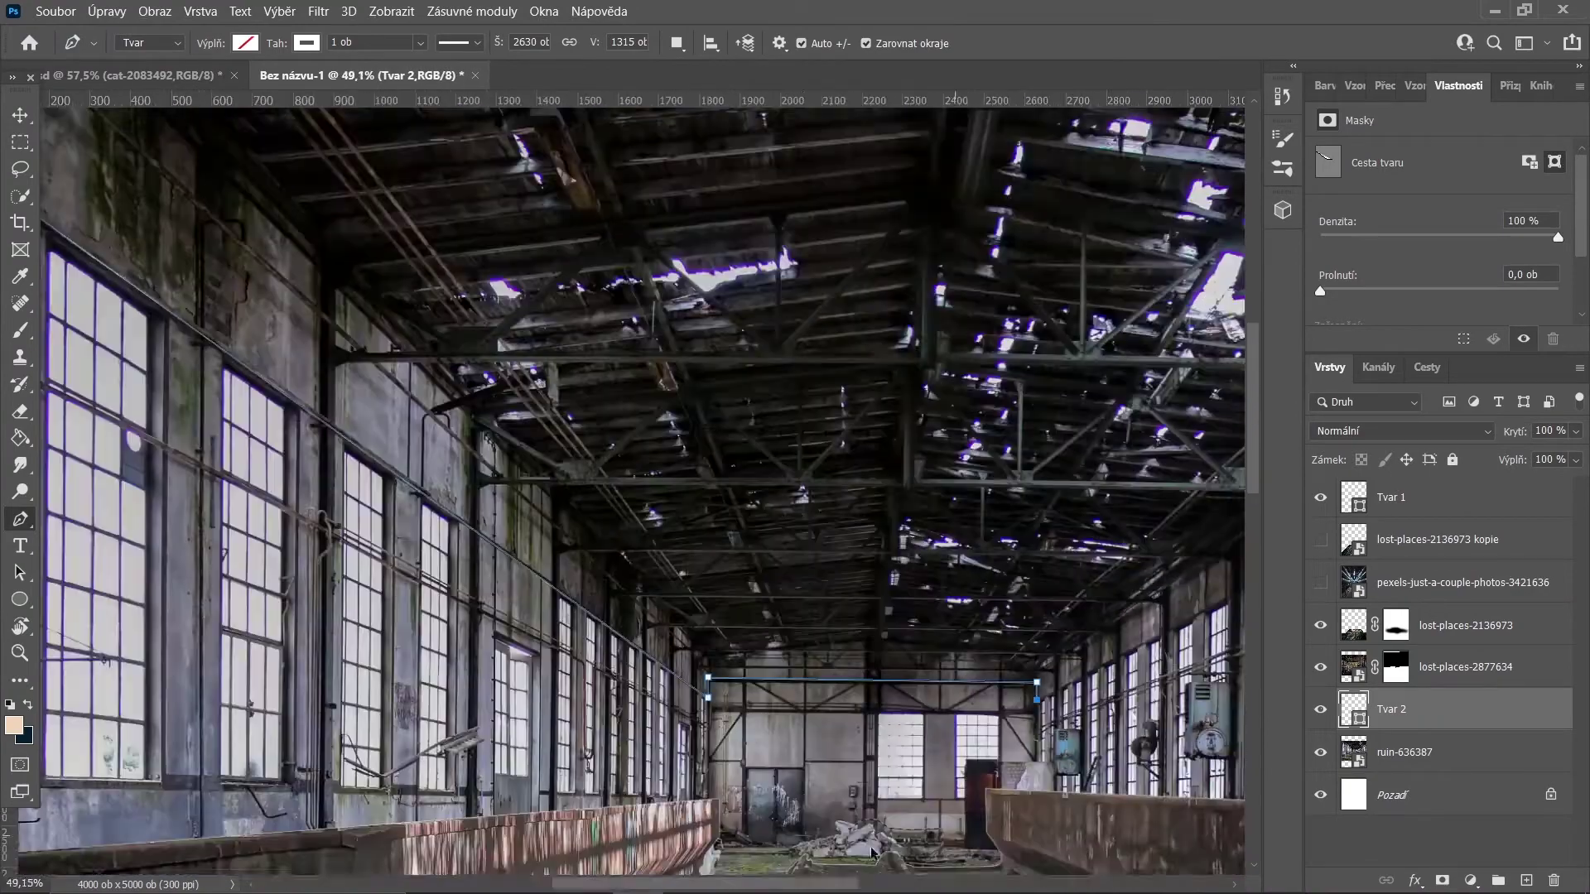
{"action": "scroll", "coordinate": [1095, 406], "scroll_direction": "up", "scroll_amount": 1}
{"action": "scroll", "coordinate": [1095, 406], "scroll_direction": "up", "scroll_amount": 2}
{"action": "left_click", "coordinate": [1067, 402]}
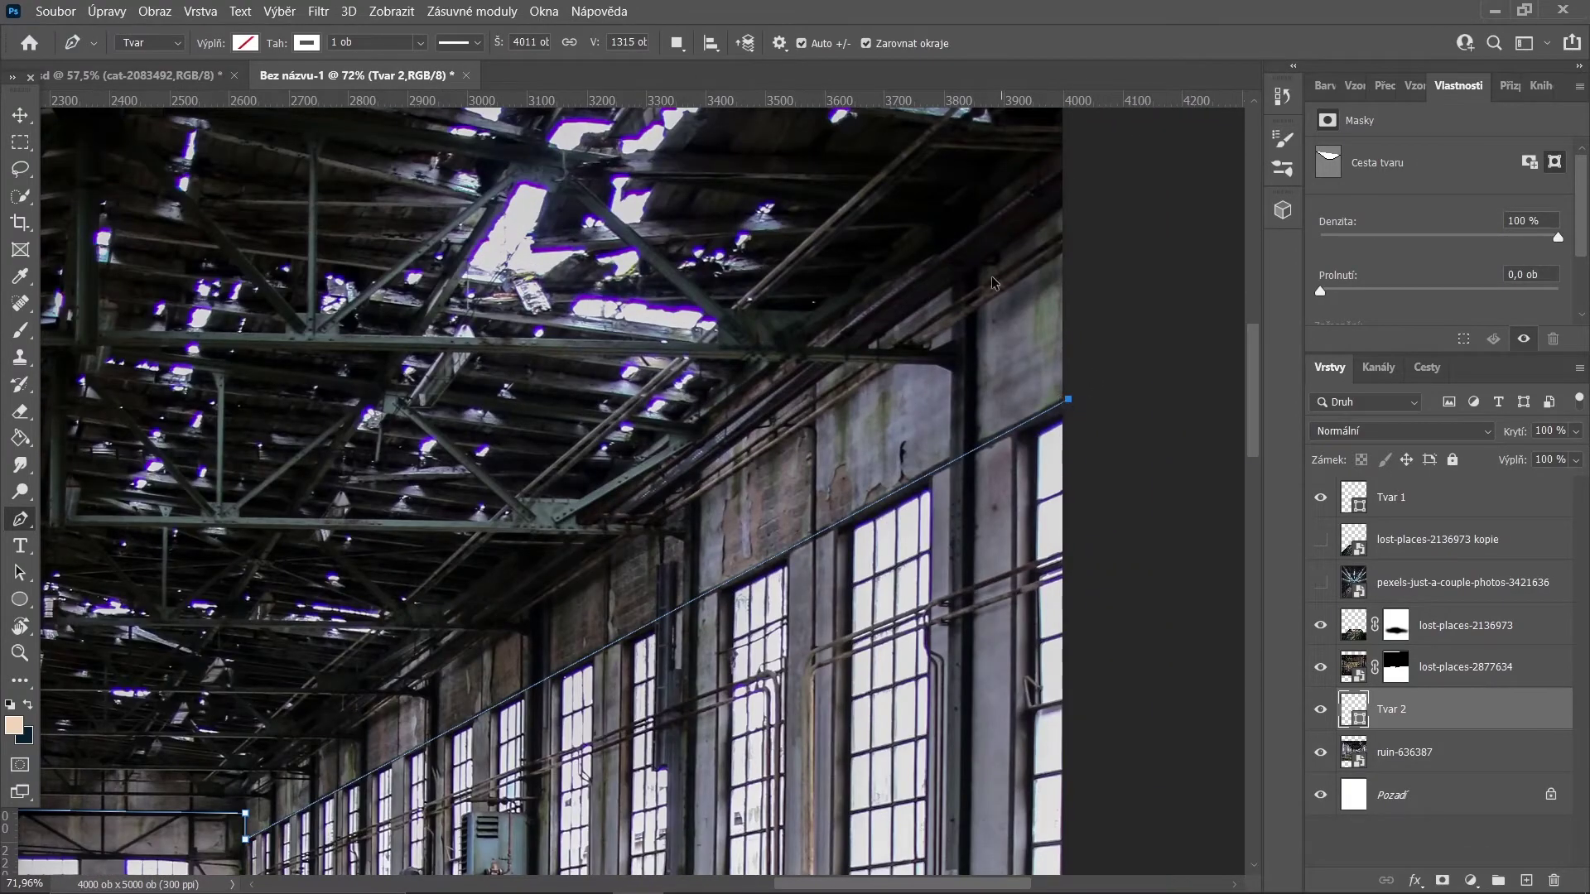
{"action": "scroll", "coordinate": [992, 283], "scroll_direction": "down", "scroll_amount": 4}
{"action": "left_click", "coordinate": [1031, 123]}
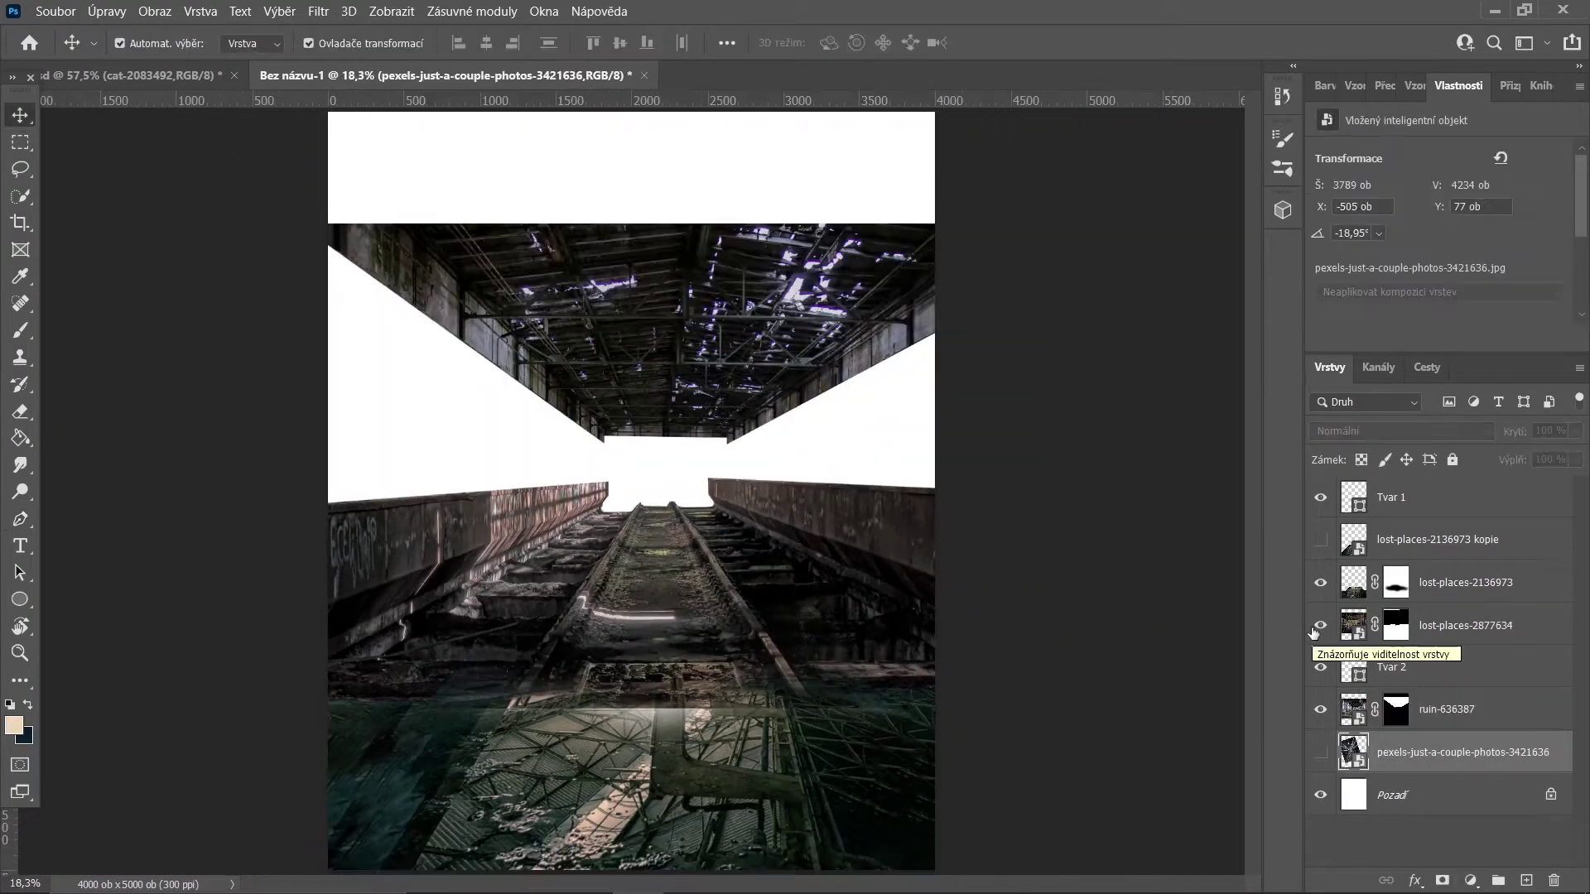
- Duplicate the lost-places-2877634 rail layer, hide lost-places-2136973, and shift the copy down
{"action": "left_click", "coordinate": [1457, 625]}
{"action": "right_click", "coordinate": [1455, 625]}
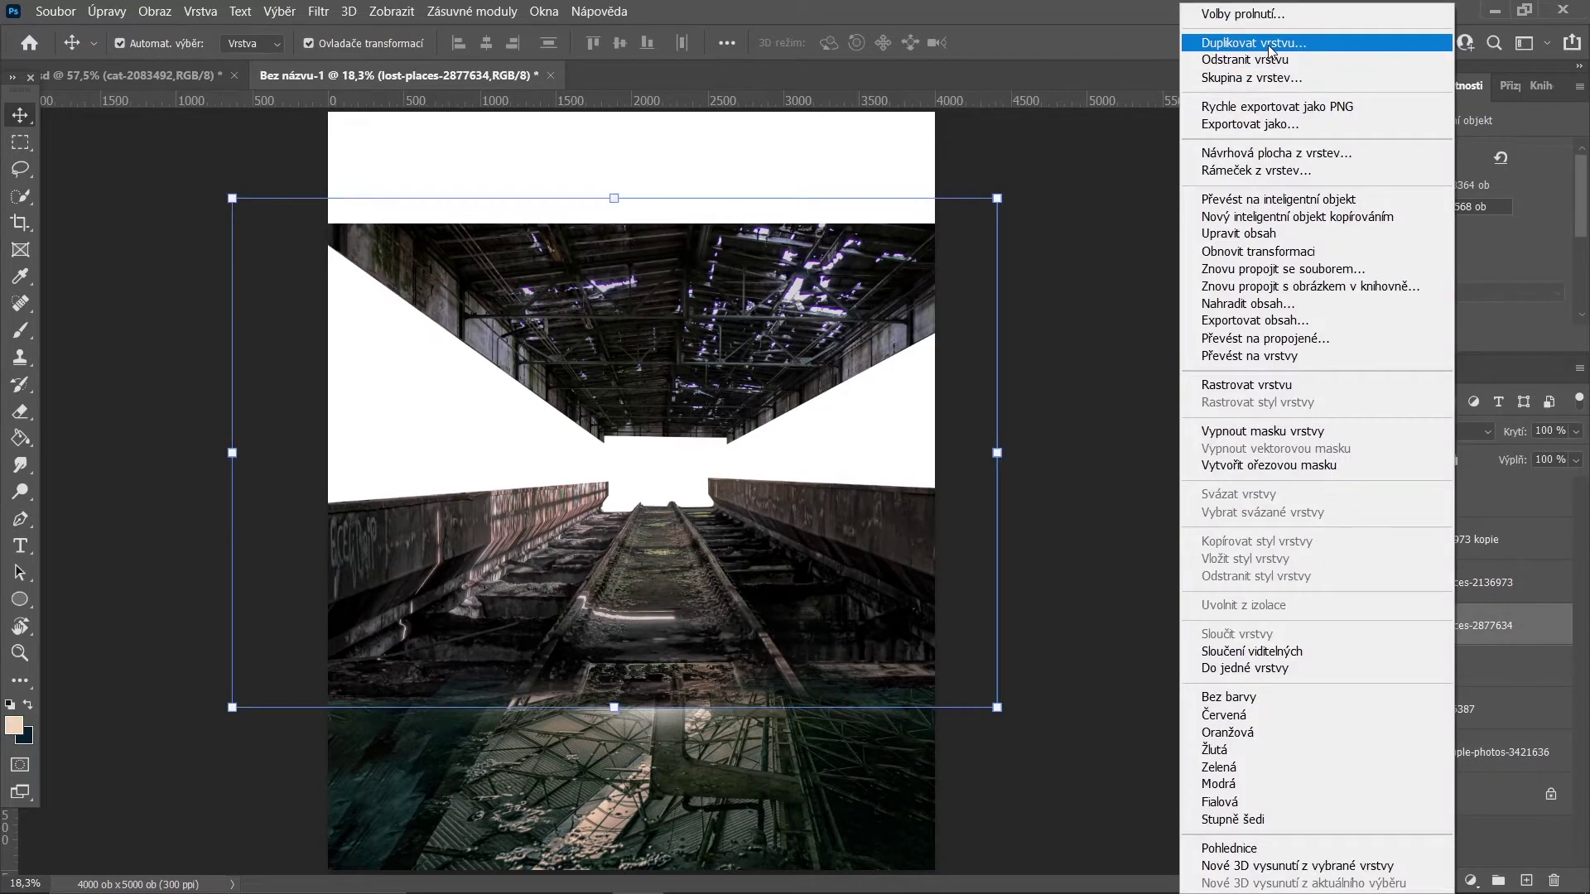
{"action": "left_click", "coordinate": [1269, 43]}
{"action": "key", "text": "Return"}
{"action": "left_click_drag", "start_coordinate": [732, 512], "coordinate": [732, 493]}
{"action": "right_click", "coordinate": [753, 544]}
{"action": "key", "text": "Escape"}
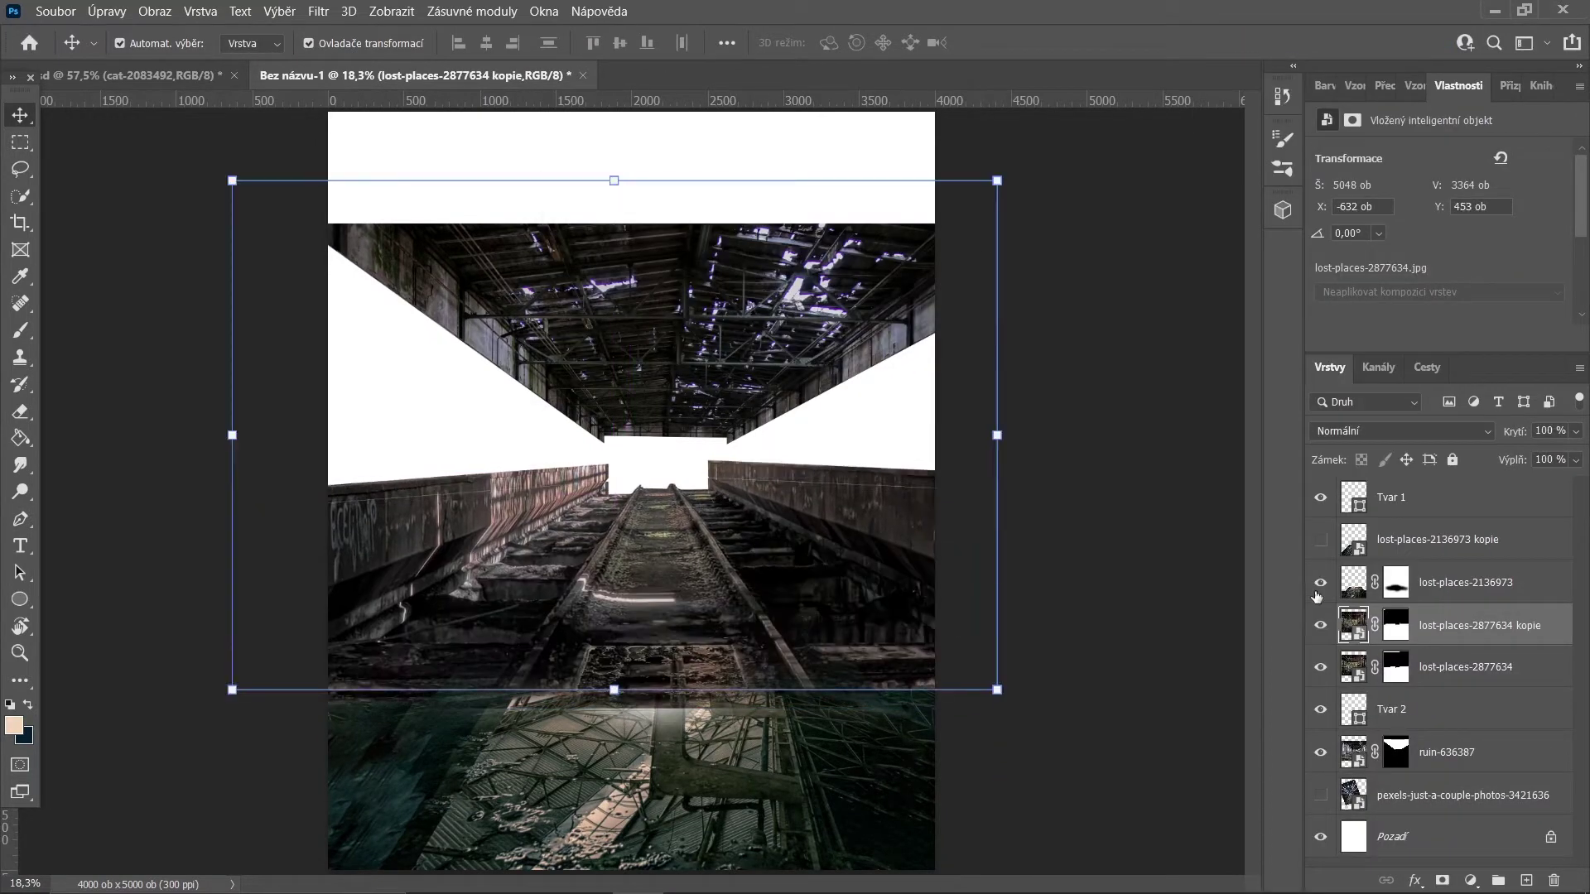
{"action": "left_click", "coordinate": [1321, 582]}
{"action": "left_click_drag", "start_coordinate": [629, 497], "coordinate": [630, 637]}
- Enlarge the rail copy to about 125% and lay a Perspective Warp grid over it
{"action": "key", "text": "ctrl+t"}
{"action": "left_click_drag", "start_coordinate": [997, 321], "coordinate": [1139, 151]}
{"action": "key", "text": "Return"}
{"action": "left_click", "coordinate": [106, 15]}
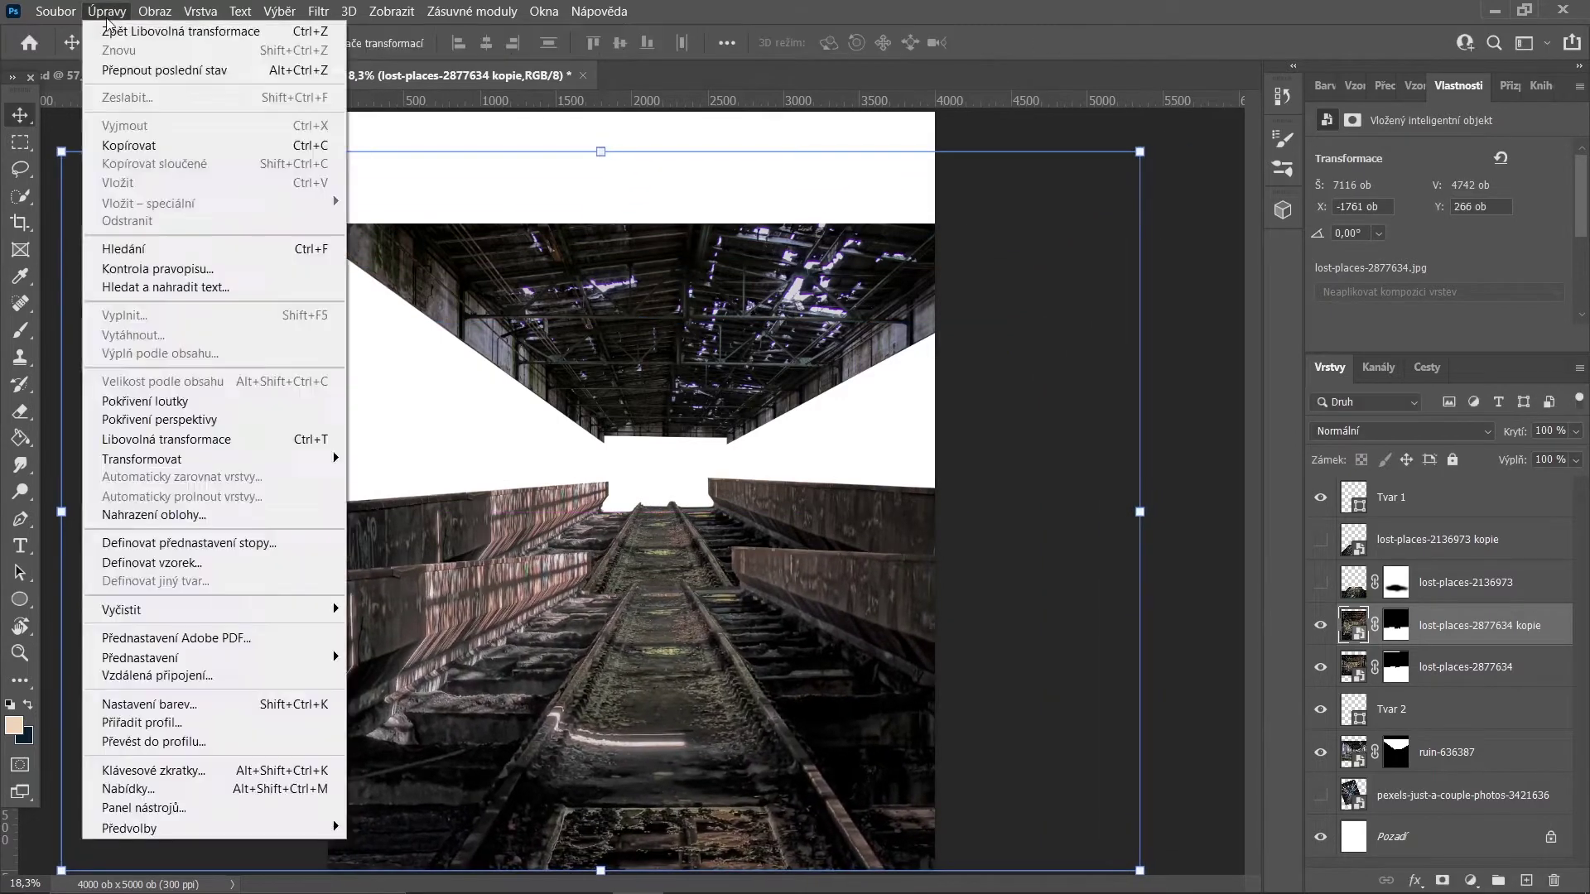
{"action": "left_click", "coordinate": [158, 420]}
{"action": "left_click_drag", "start_coordinate": [249, 451], "coordinate": [1014, 876]}
- Adjust all four warp-grid corners of the rail copy and apply the perspective warp
{"action": "left_click_drag", "start_coordinate": [248, 451], "coordinate": [196, 340]}
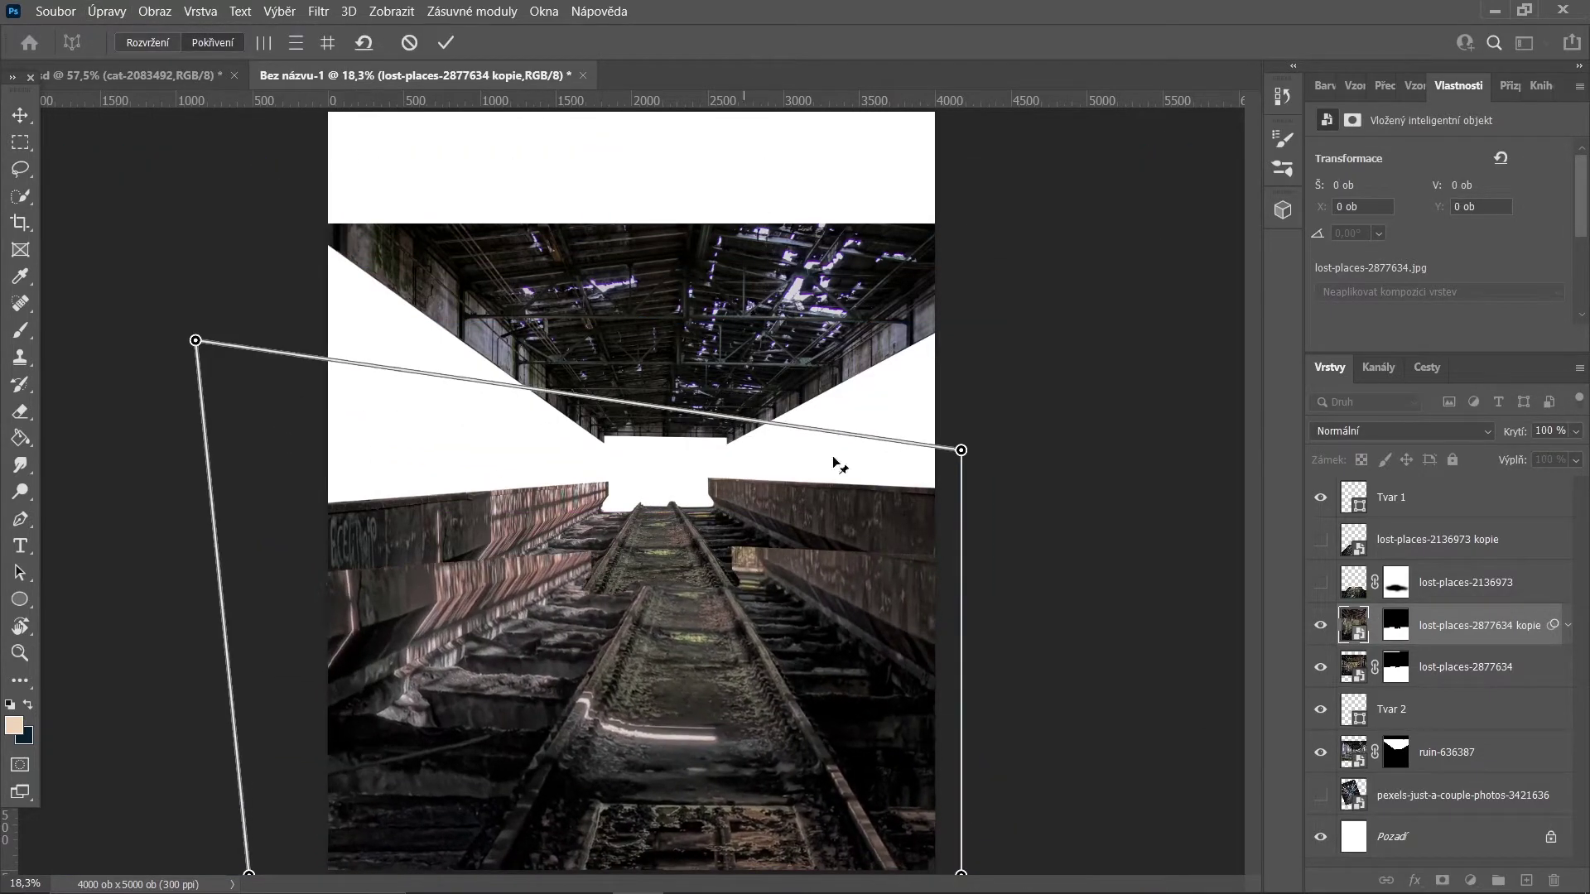
{"action": "left_click_drag", "start_coordinate": [960, 449], "coordinate": [1021, 281]}
{"action": "left_click_drag", "start_coordinate": [196, 341], "coordinate": [214, 332]}
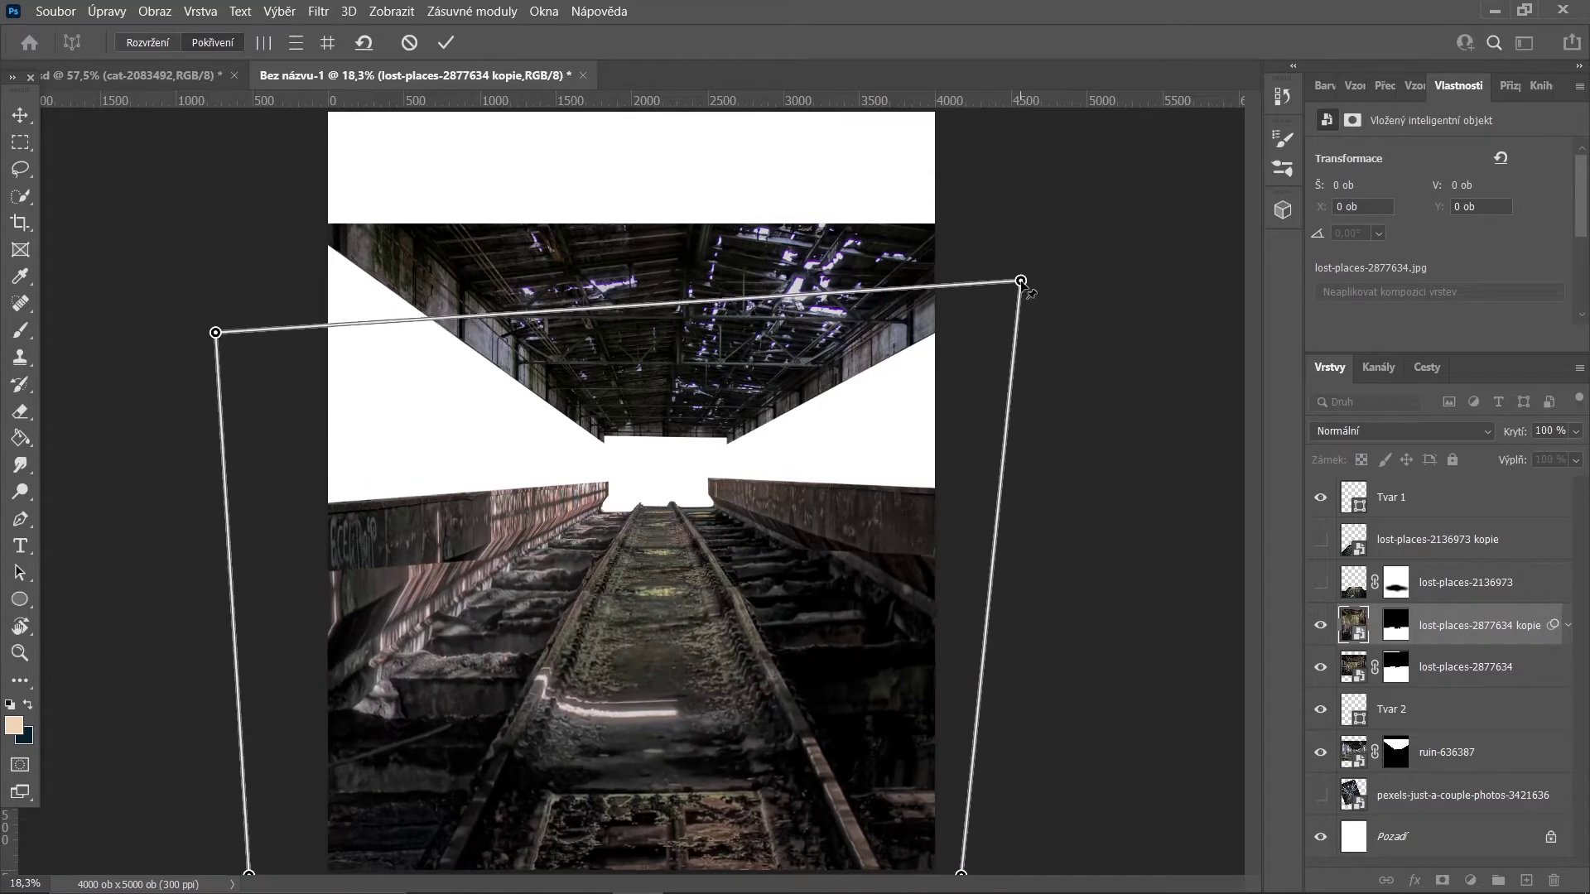
{"action": "left_click_drag", "start_coordinate": [1021, 282], "coordinate": [1005, 294]}
{"action": "left_click_drag", "start_coordinate": [215, 332], "coordinate": [226, 339]}
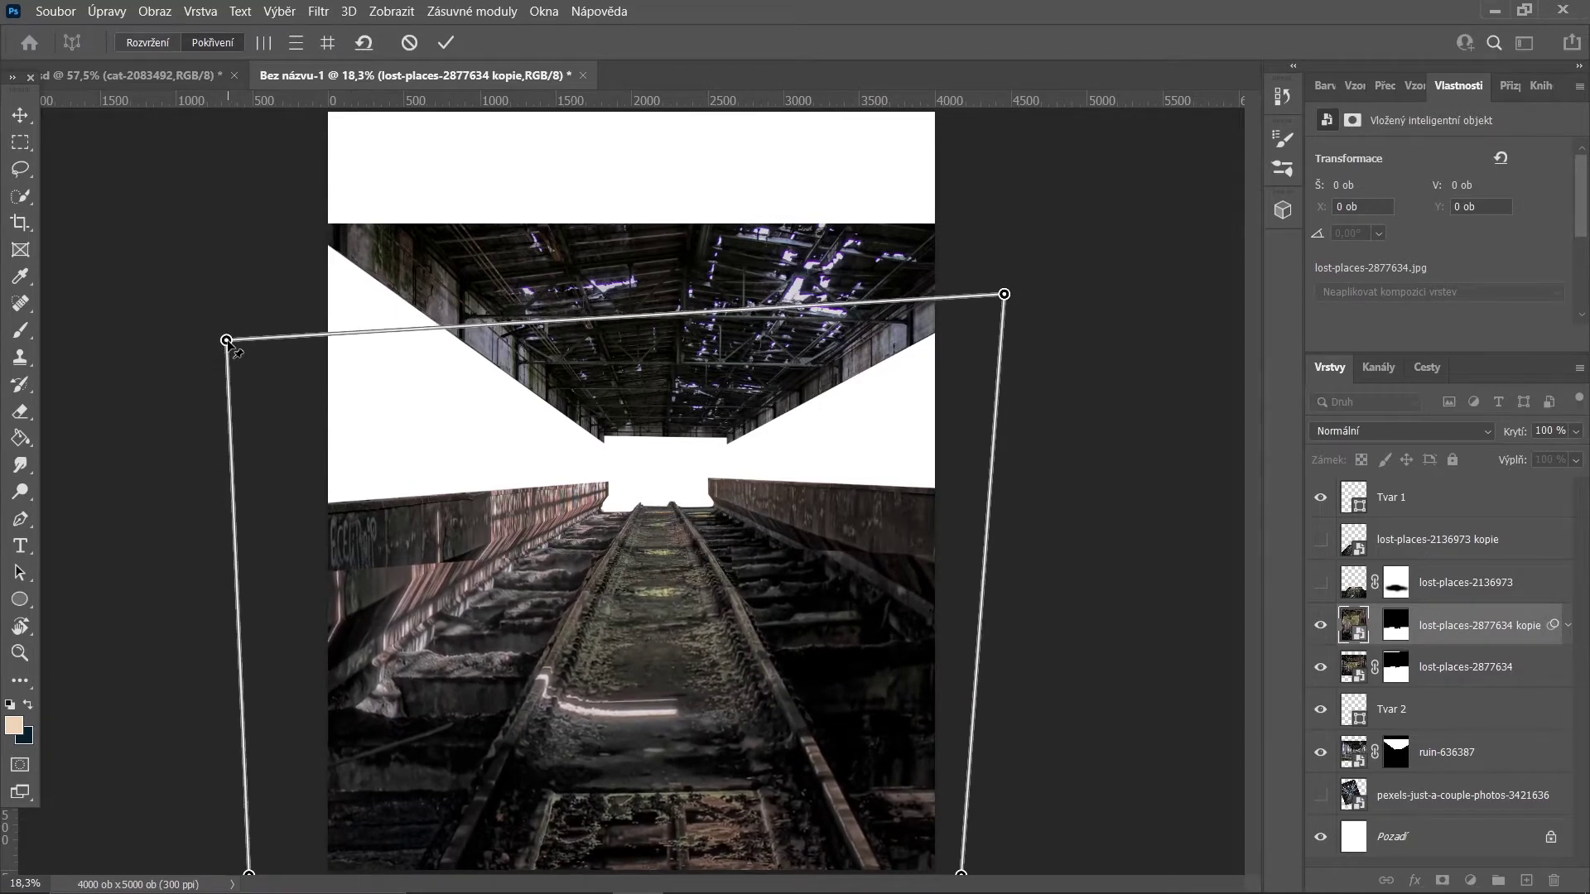
{"action": "left_click_drag", "start_coordinate": [1004, 294], "coordinate": [992, 329]}
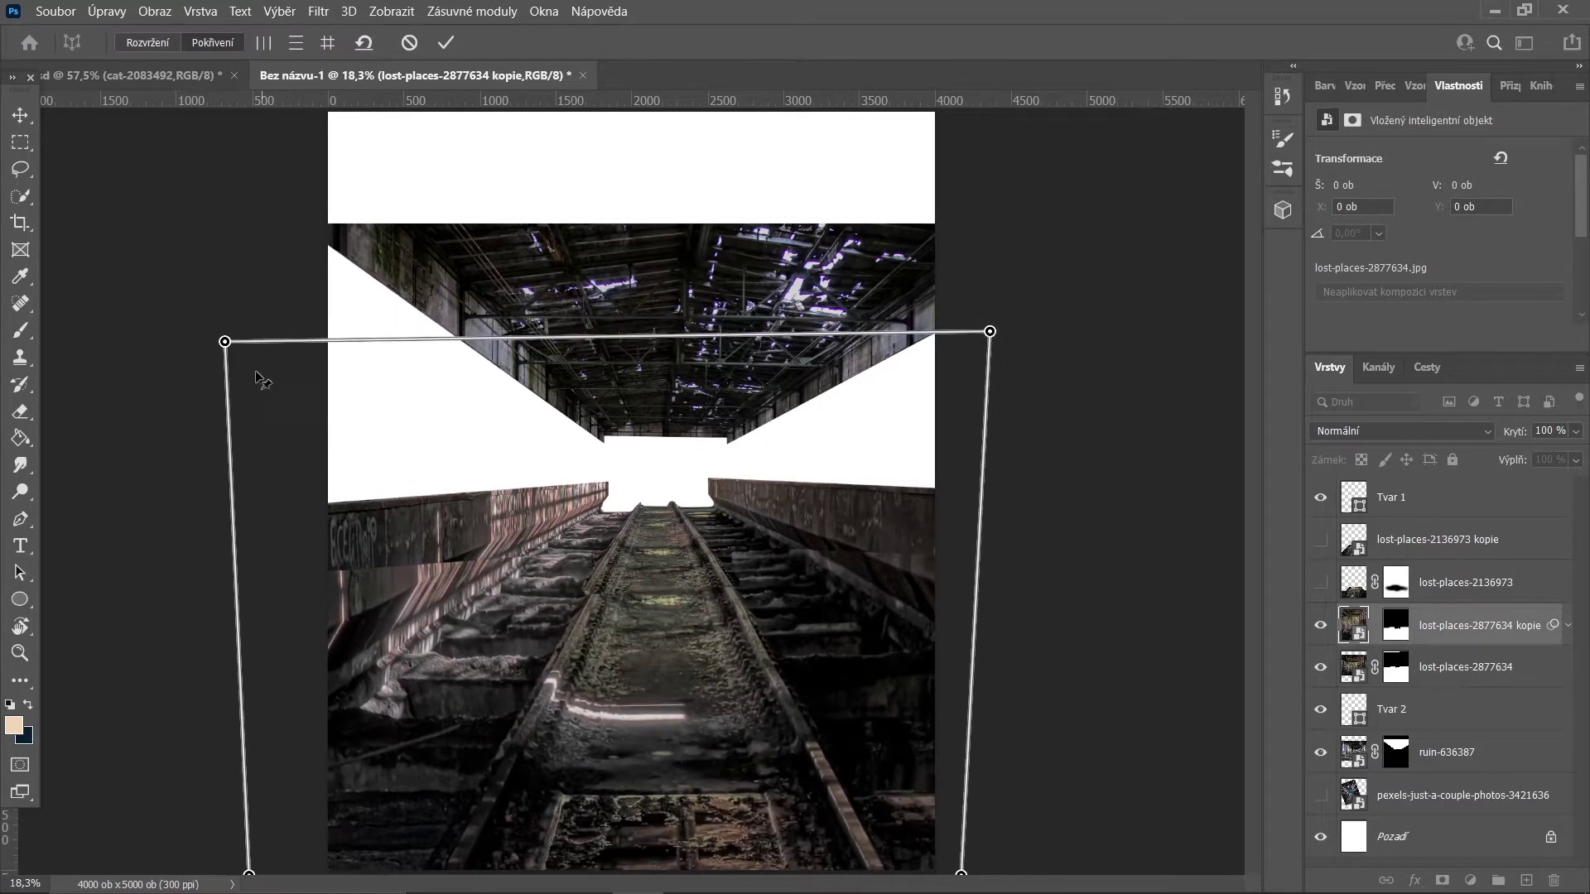
{"action": "left_click_drag", "start_coordinate": [225, 341], "coordinate": [221, 348]}
{"action": "left_click_drag", "start_coordinate": [960, 873], "coordinate": [968, 872]}
{"action": "left_click_drag", "start_coordinate": [248, 874], "coordinate": [235, 863]}
{"action": "left_click_drag", "start_coordinate": [968, 872], "coordinate": [975, 870]}
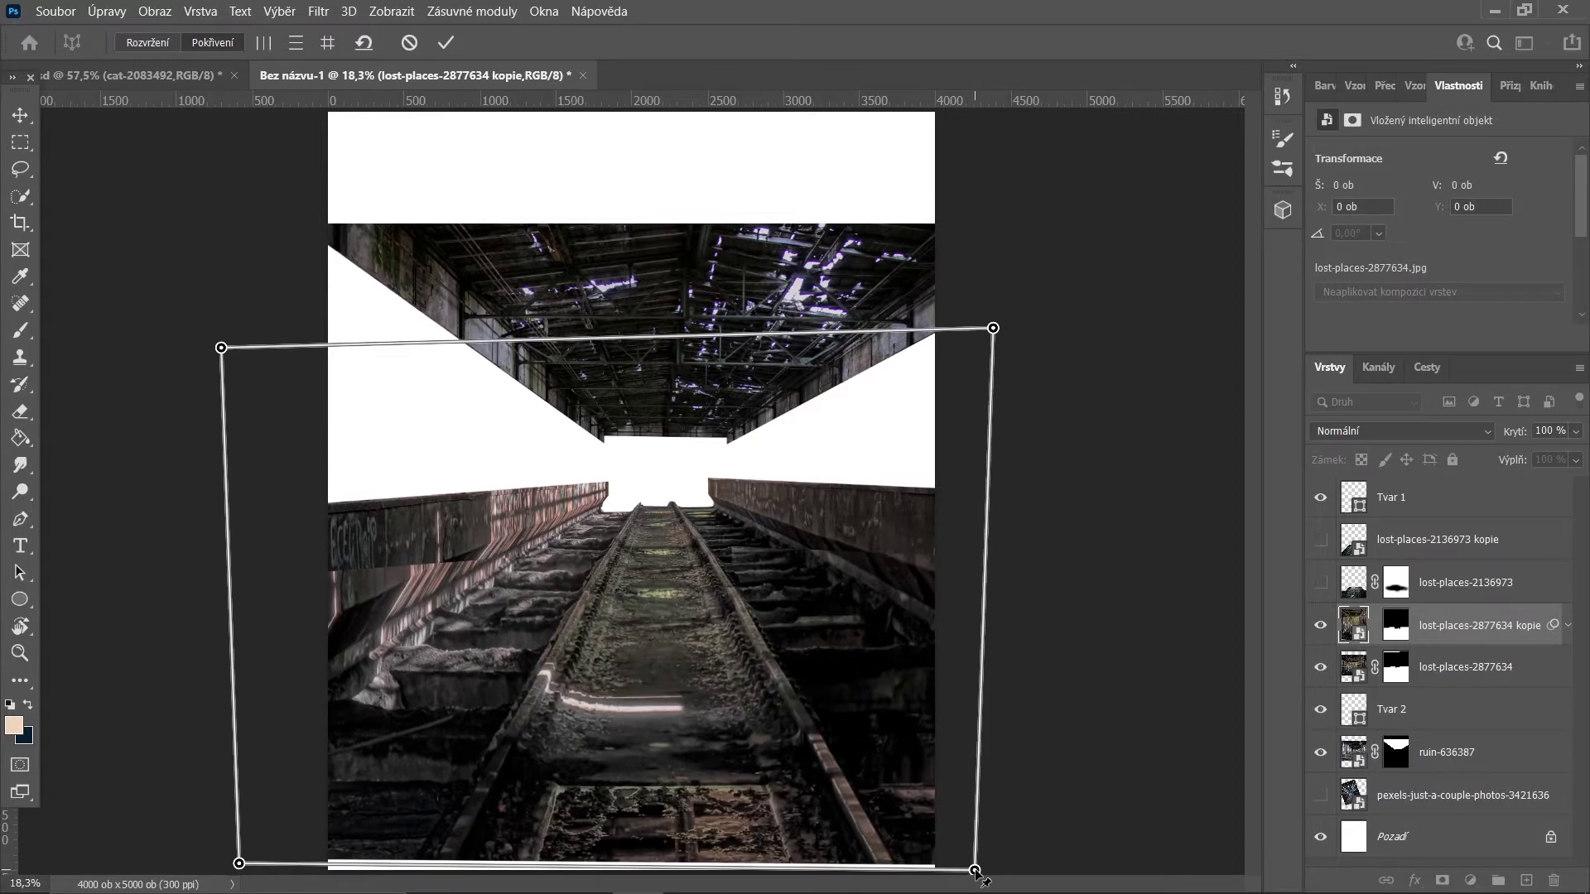
{"action": "key", "text": "Return"}
- Set up black painting on the copy's layer mask and move the ruin-636387 ceiling image upward
{"action": "left_click", "coordinate": [1396, 625]}
{"action": "key", "text": "d"}
{"action": "key", "text": "b"}
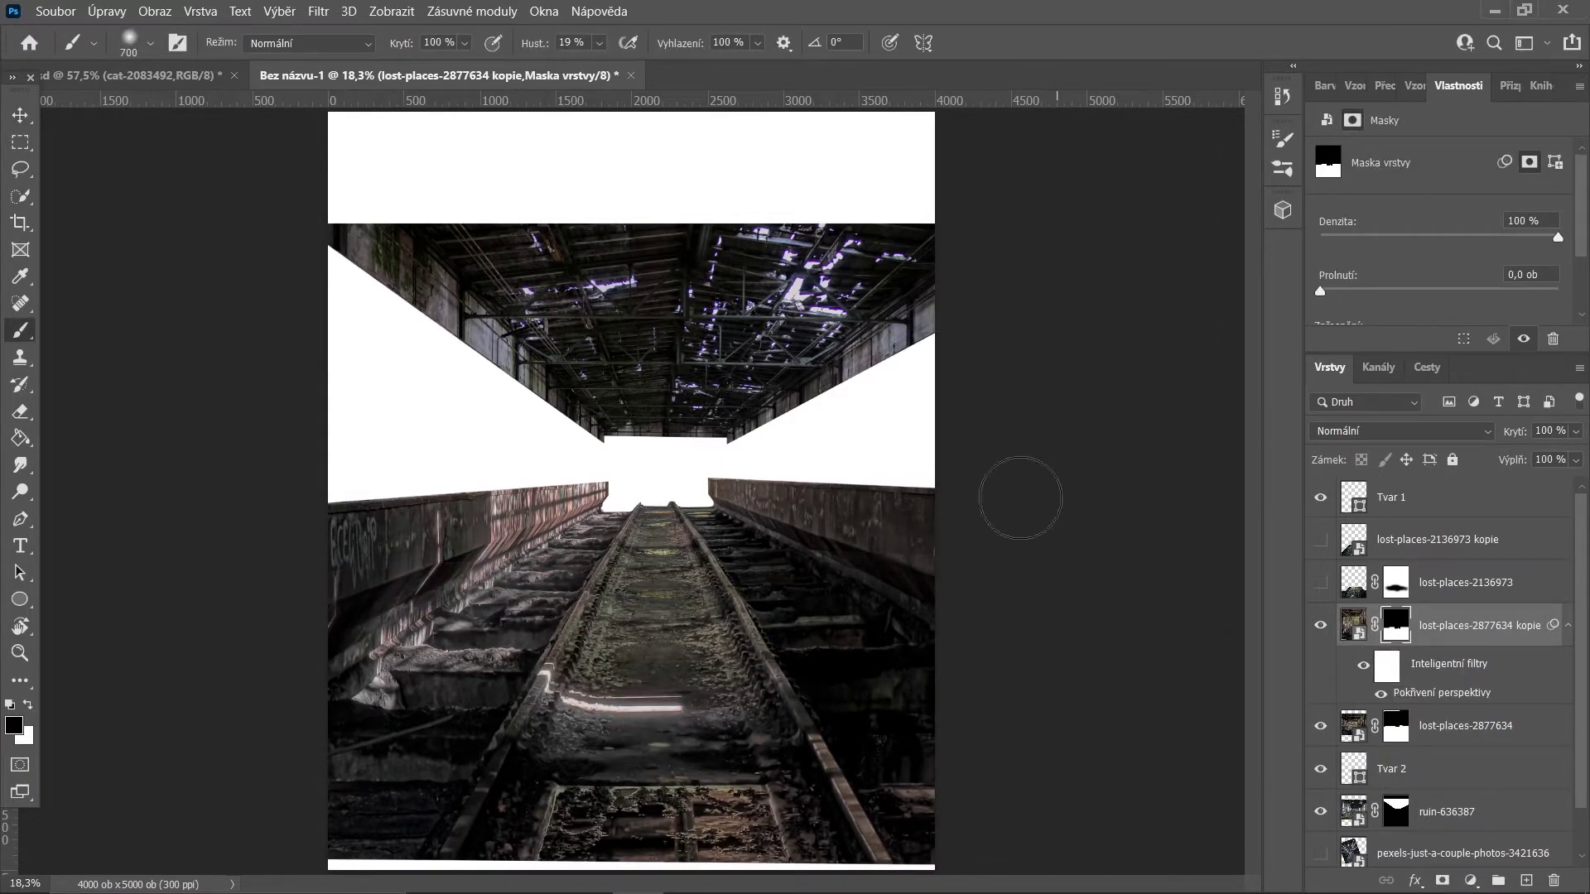
{"action": "key", "text": "v"}
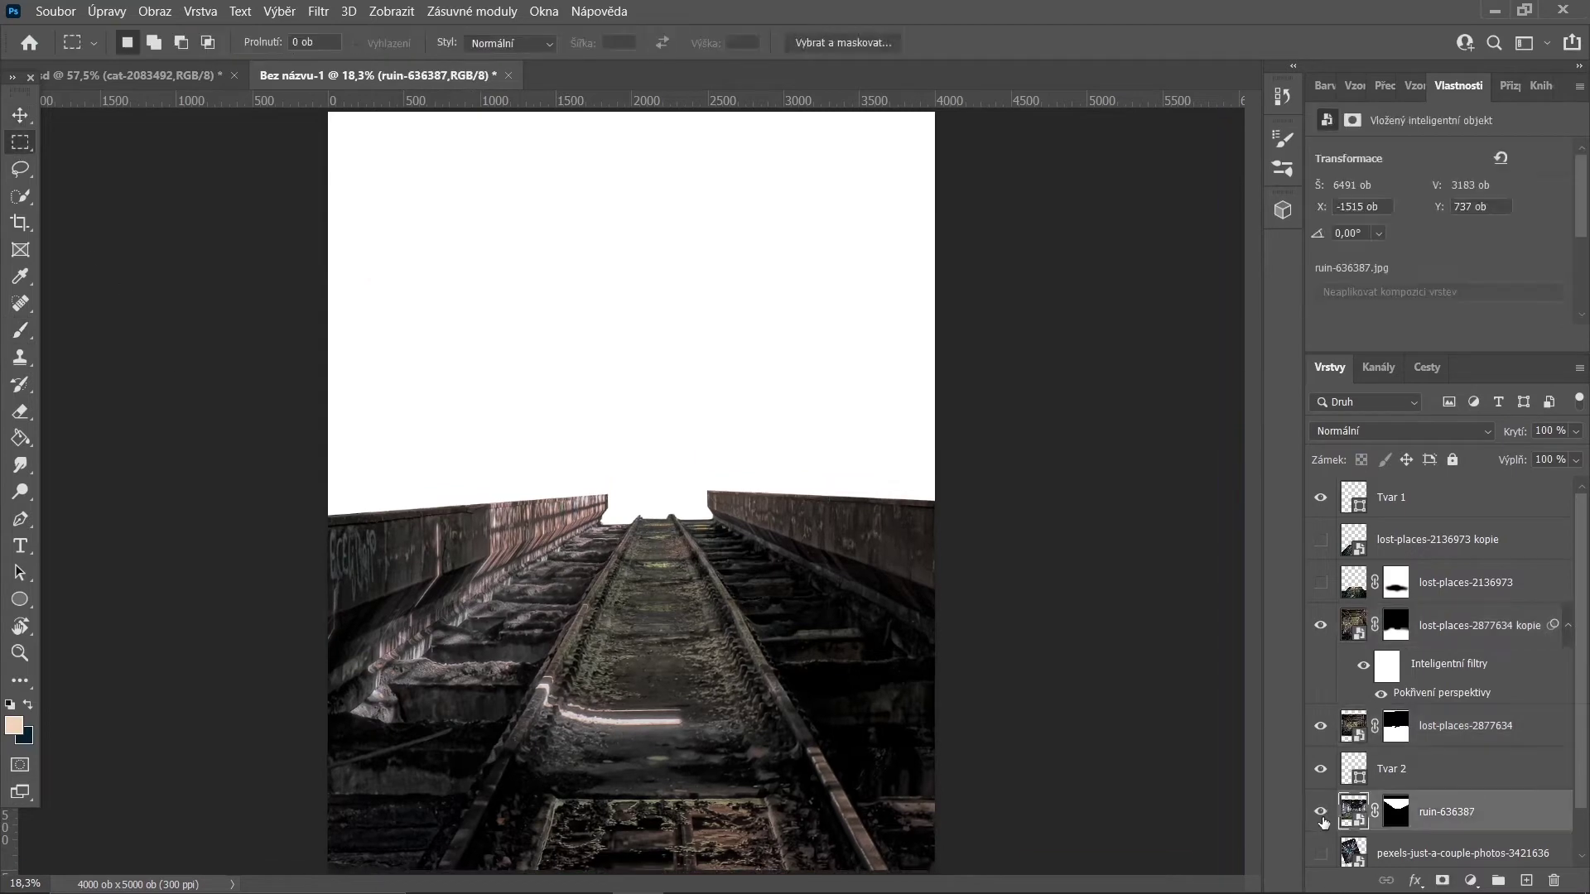
{"action": "left_click_drag", "start_coordinate": [692, 360], "coordinate": [694, 242]}
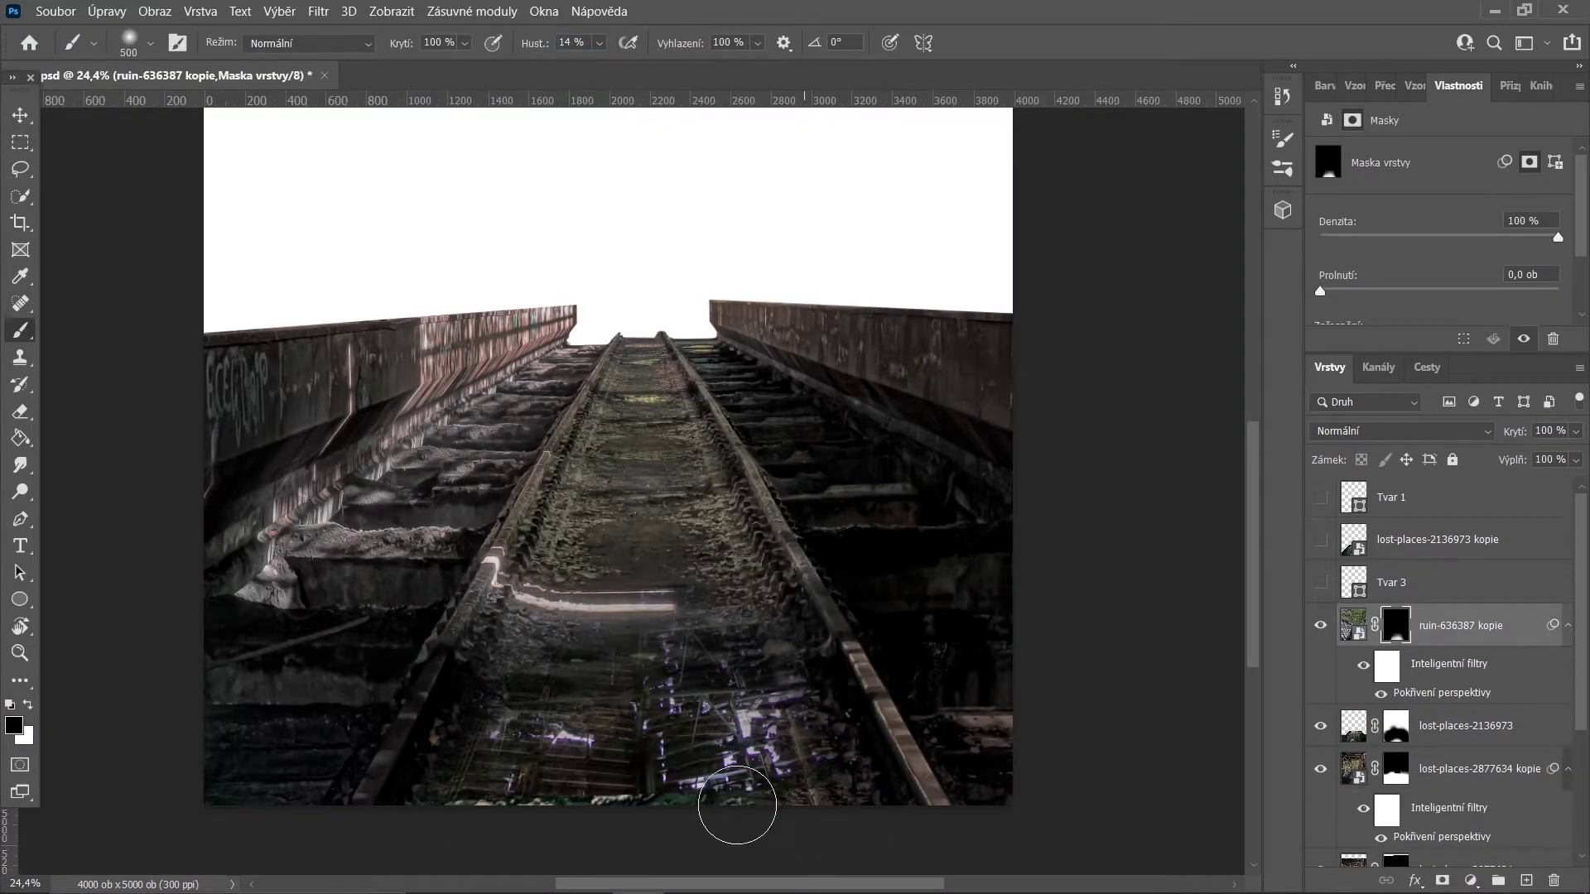
- Group the rail layers with Ctrl+G and rename the group Foreground
{"action": "scroll", "coordinate": [872, 495], "scroll_direction": "down", "scroll_amount": 2}
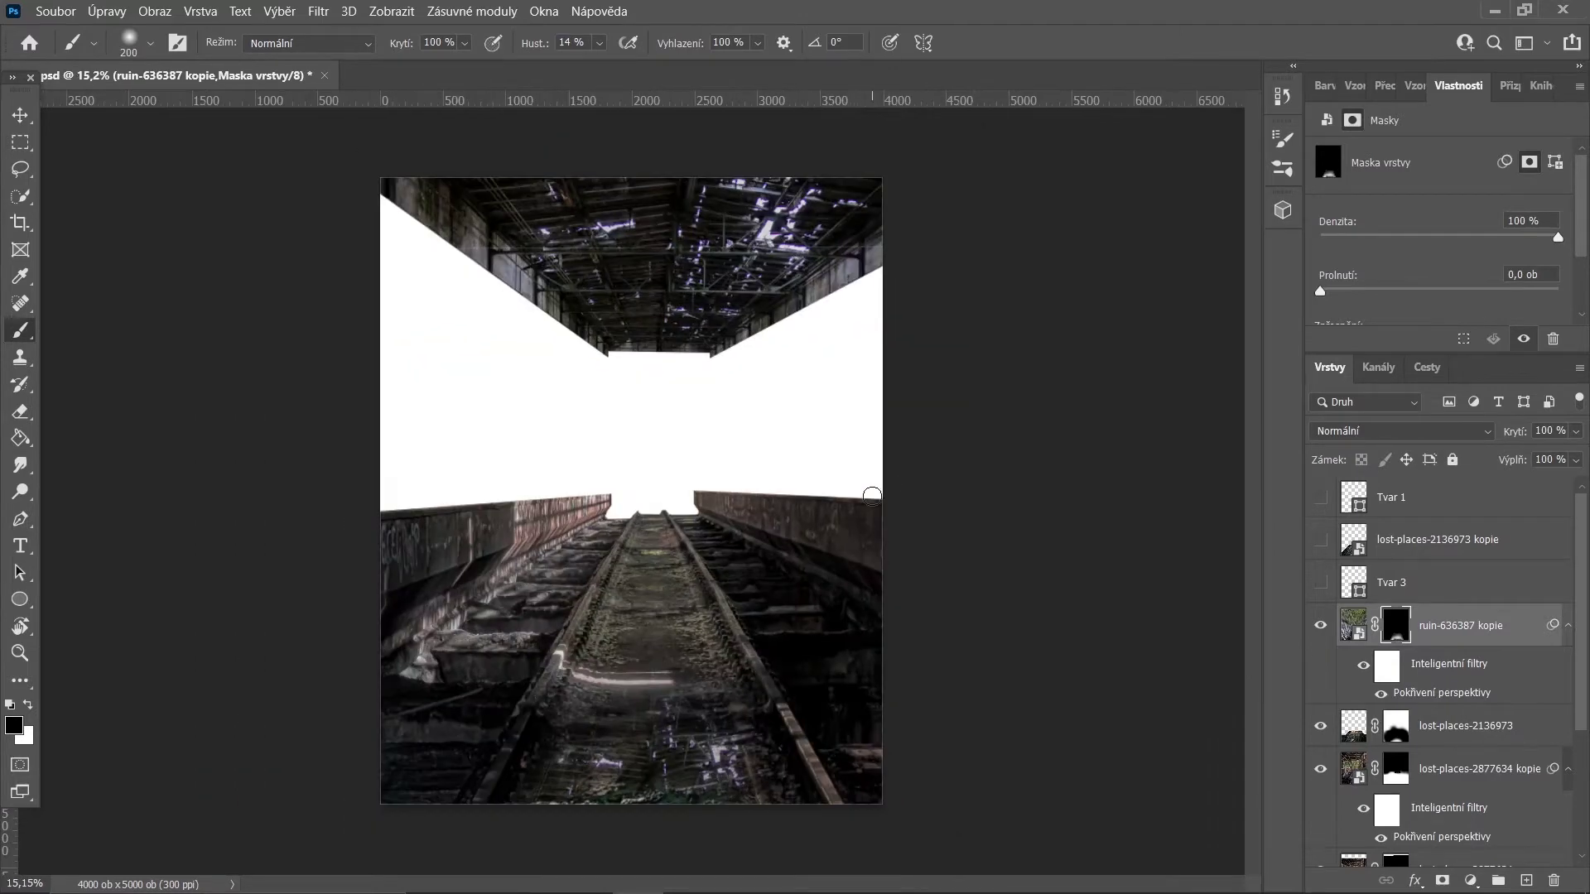
{"action": "scroll", "coordinate": [580, 423], "scroll_direction": "up", "scroll_amount": 1}
{"action": "scroll", "coordinate": [1342, 762], "scroll_direction": "down", "scroll_amount": 3}
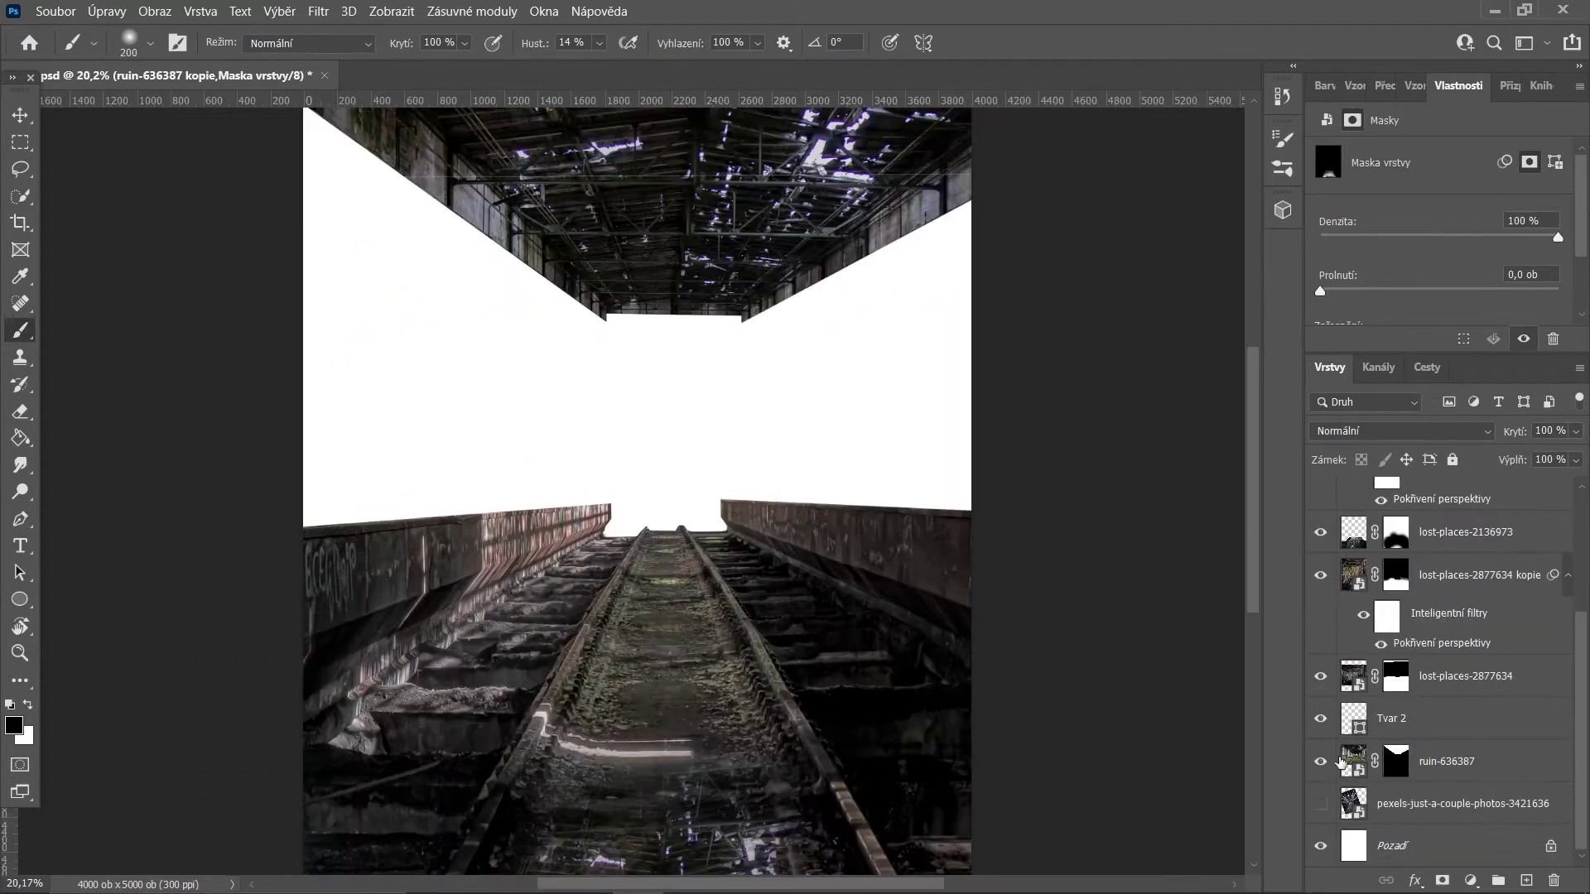
{"action": "left_click", "coordinate": [1436, 669], "text": "shift"}
{"action": "key", "text": "ctrl+g"}
{"action": "double_click", "coordinate": [1400, 615]}
{"action": "type", "text": "Foreground"}
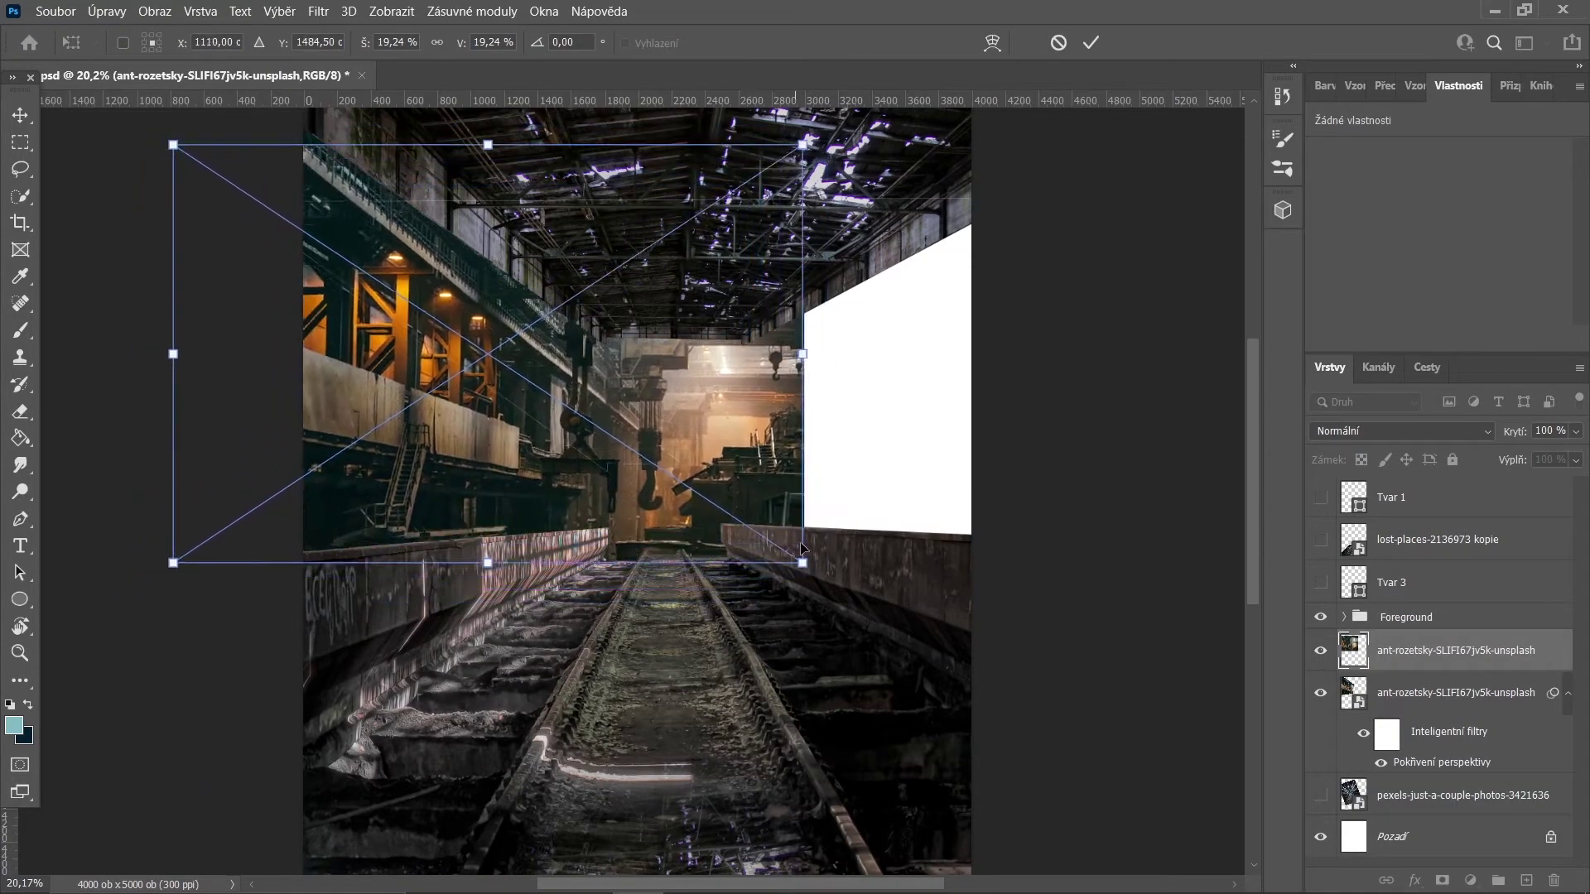
- Shrink the ant-rozetsky factory hall image slightly and commit its placement
{"action": "left_click_drag", "start_coordinate": [803, 546], "coordinate": [736, 489]}
{"action": "key", "text": "Return"}
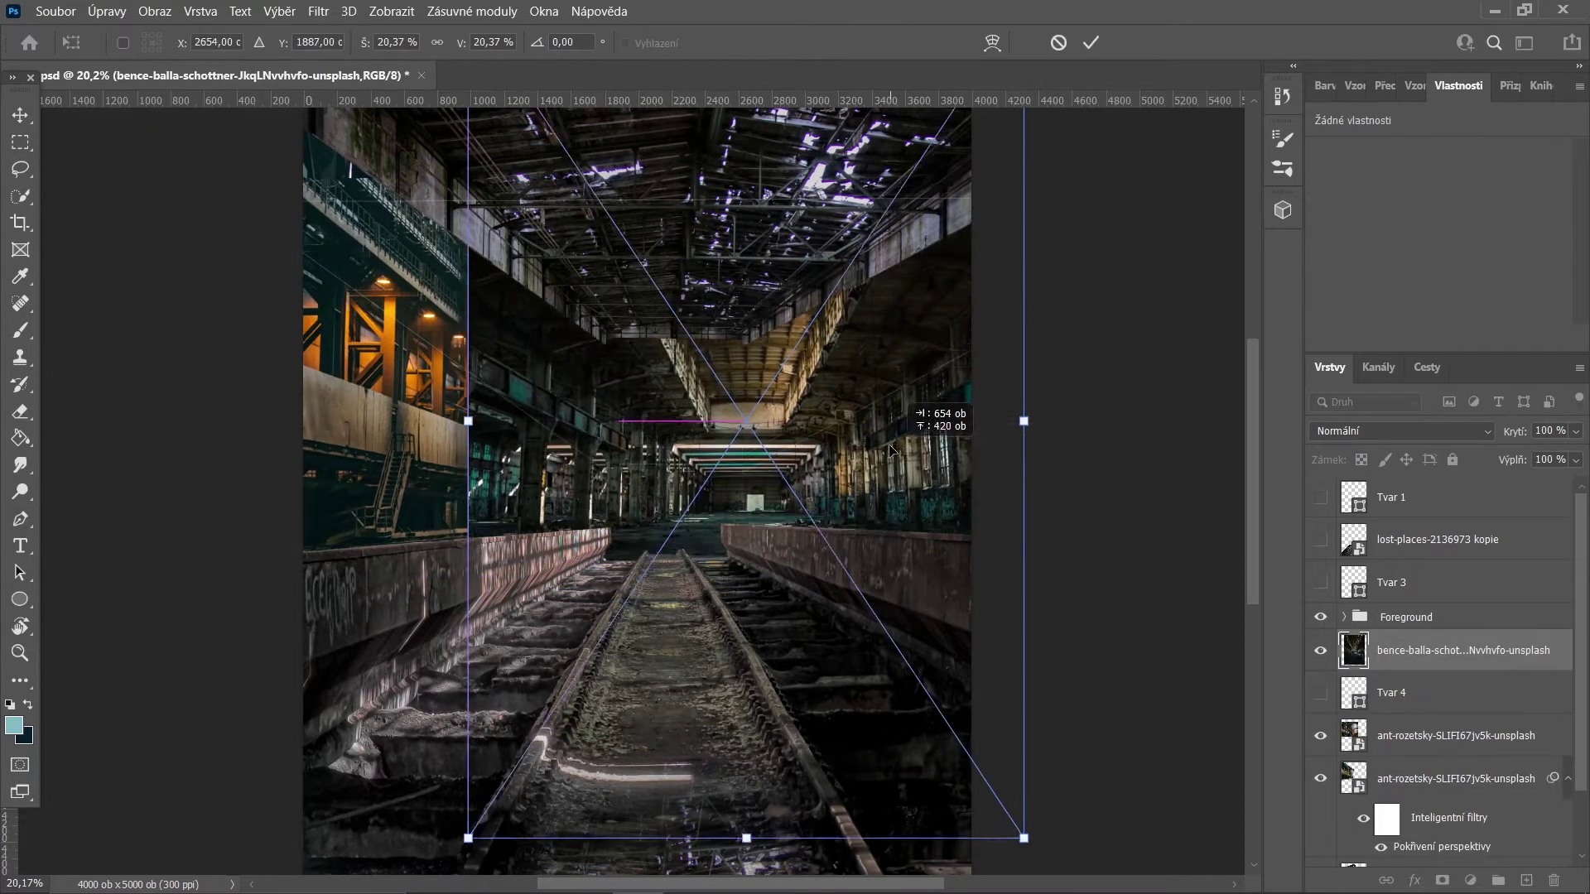
{"action": "scroll", "coordinate": [872, 466], "scroll_direction": "up", "scroll_amount": 2}
{"action": "scroll", "coordinate": [784, 397], "scroll_direction": "down", "scroll_amount": 3}
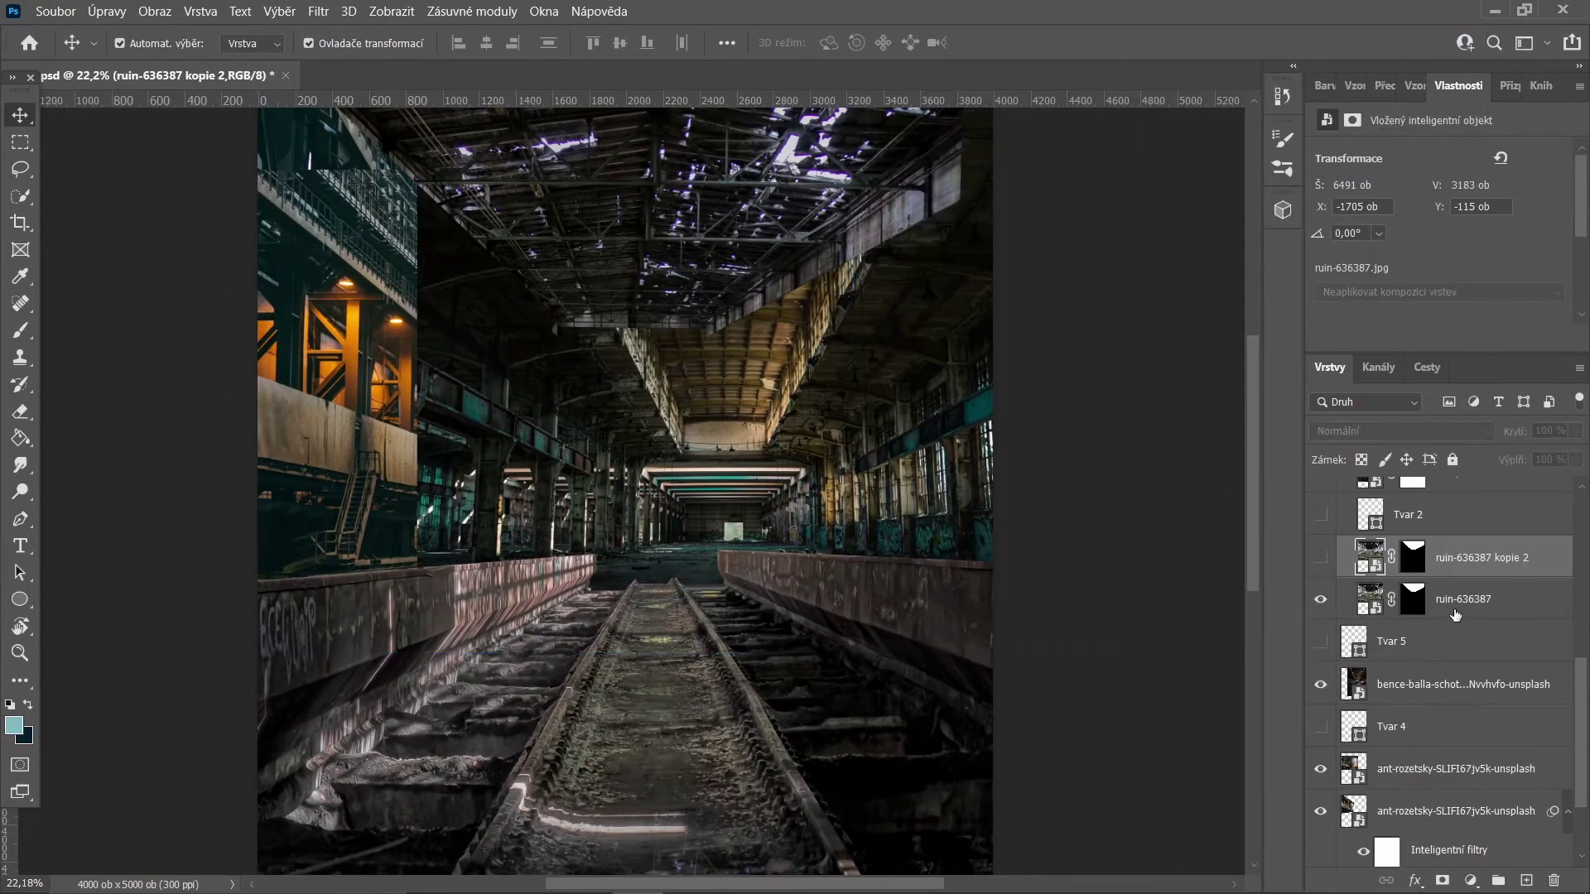
- Draw a Pen path along the derelict hall's roof edge
{"action": "scroll", "coordinate": [500, 598], "scroll_direction": "up", "scroll_amount": 5}
{"action": "key", "text": "p"}
{"action": "left_click", "coordinate": [501, 597]}
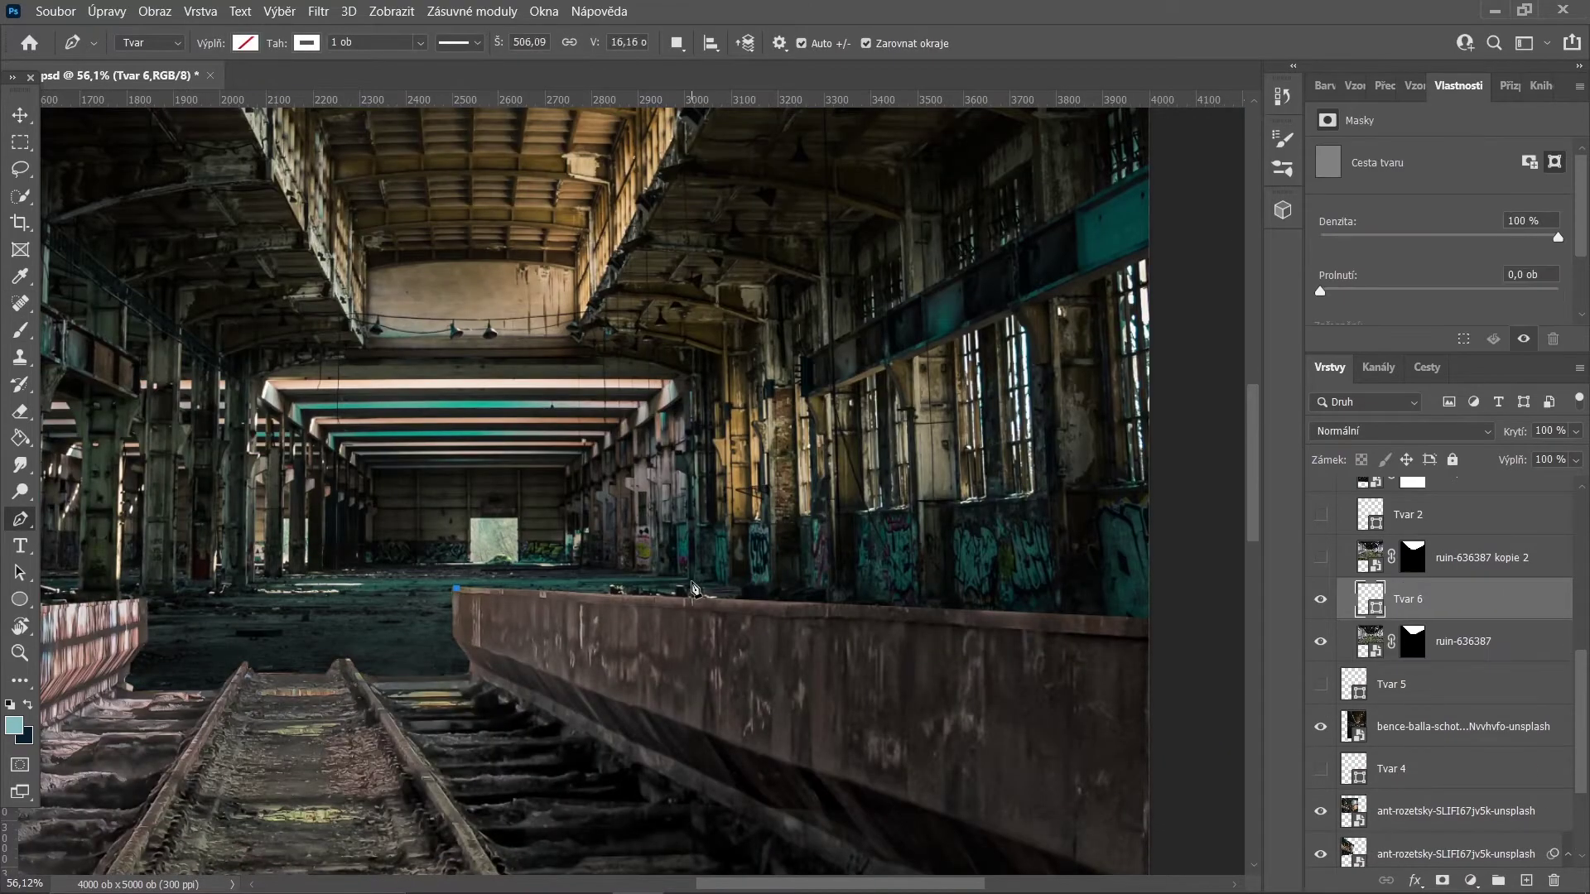
{"action": "scroll", "coordinate": [696, 580], "scroll_direction": "up", "scroll_amount": 2}
{"action": "scroll", "coordinate": [622, 416], "scroll_direction": "up", "scroll_amount": 2}
{"action": "scroll", "coordinate": [439, 397], "scroll_direction": "down", "scroll_amount": 2}
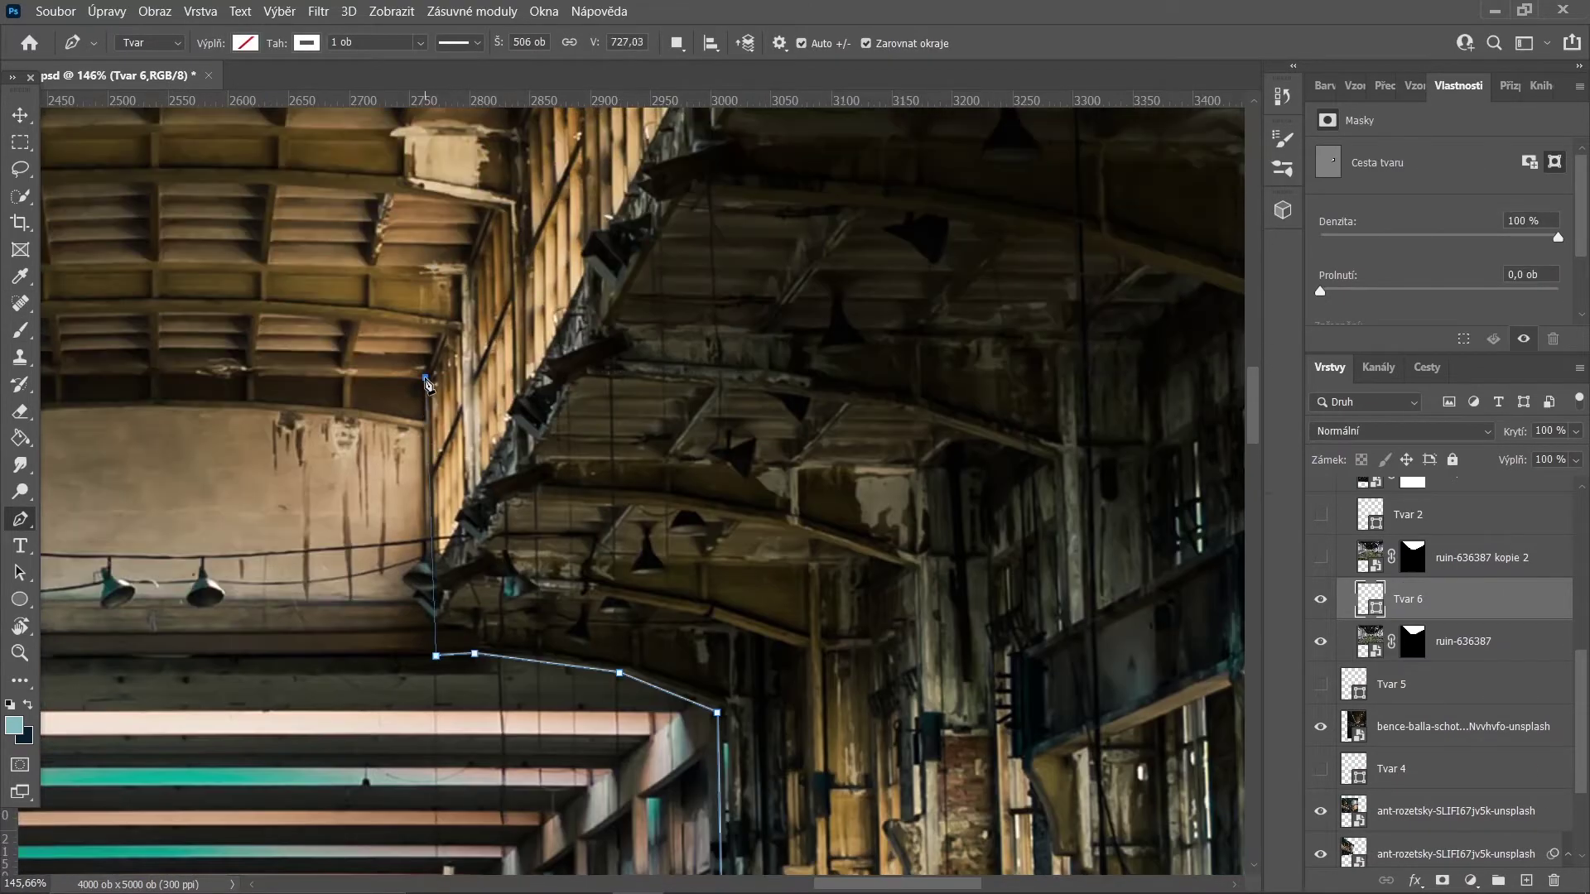
{"action": "scroll", "coordinate": [423, 654], "scroll_direction": "down", "scroll_amount": 3}
{"action": "scroll", "coordinate": [414, 662], "scroll_direction": "up", "scroll_amount": 3}
{"action": "scroll", "coordinate": [408, 674], "scroll_direction": "up", "scroll_amount": 1}
{"action": "scroll", "coordinate": [778, 729], "scroll_direction": "down", "scroll_amount": 3}
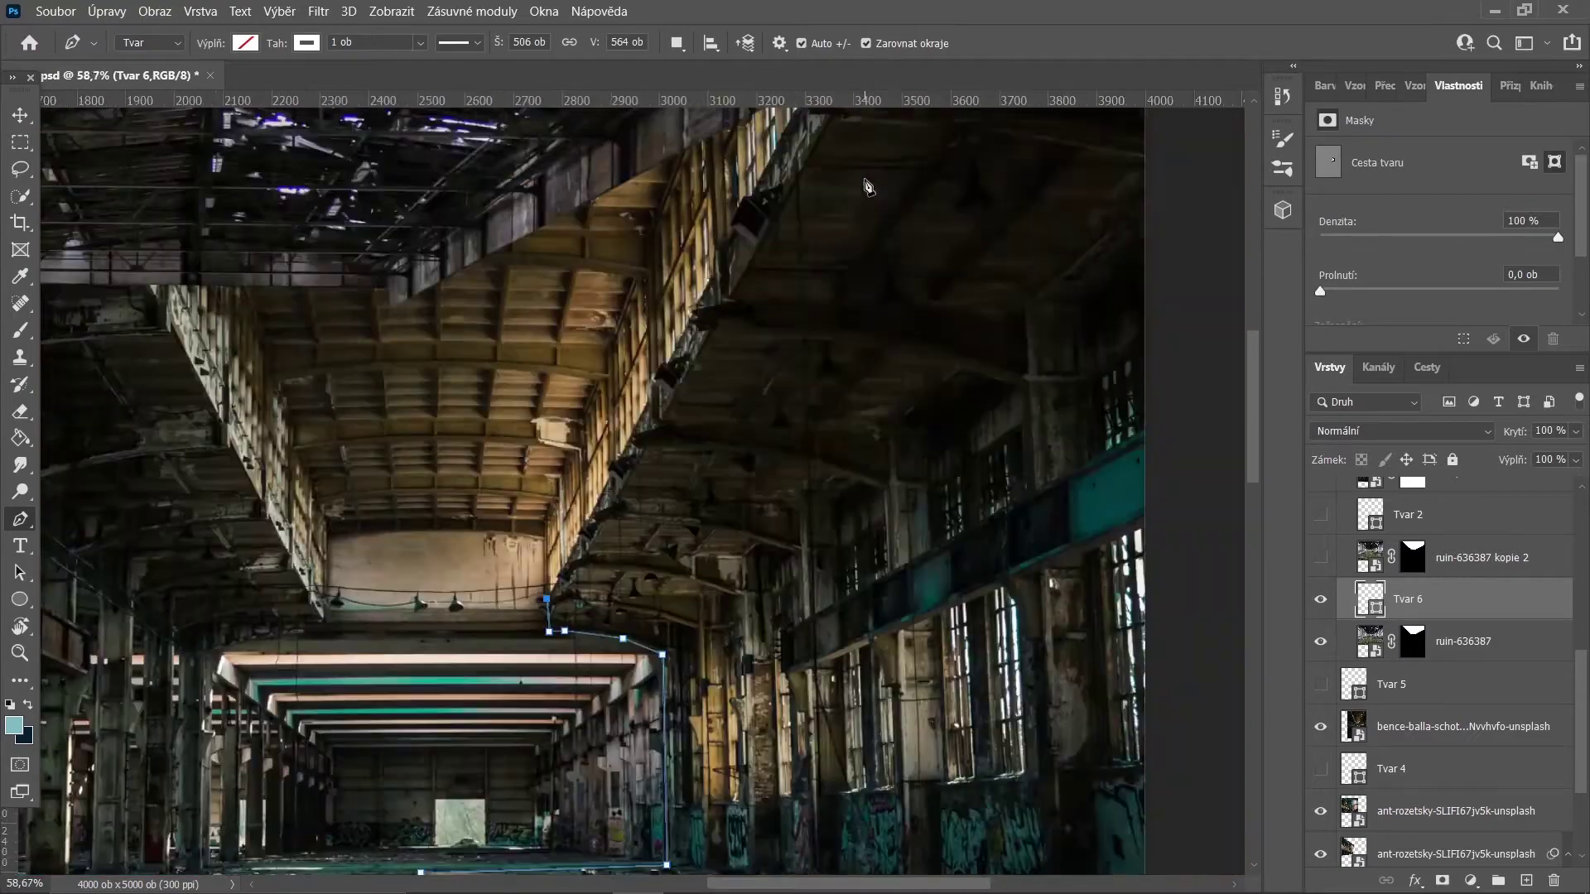
{"action": "scroll", "coordinate": [965, 170], "scroll_direction": "down", "scroll_amount": 1}
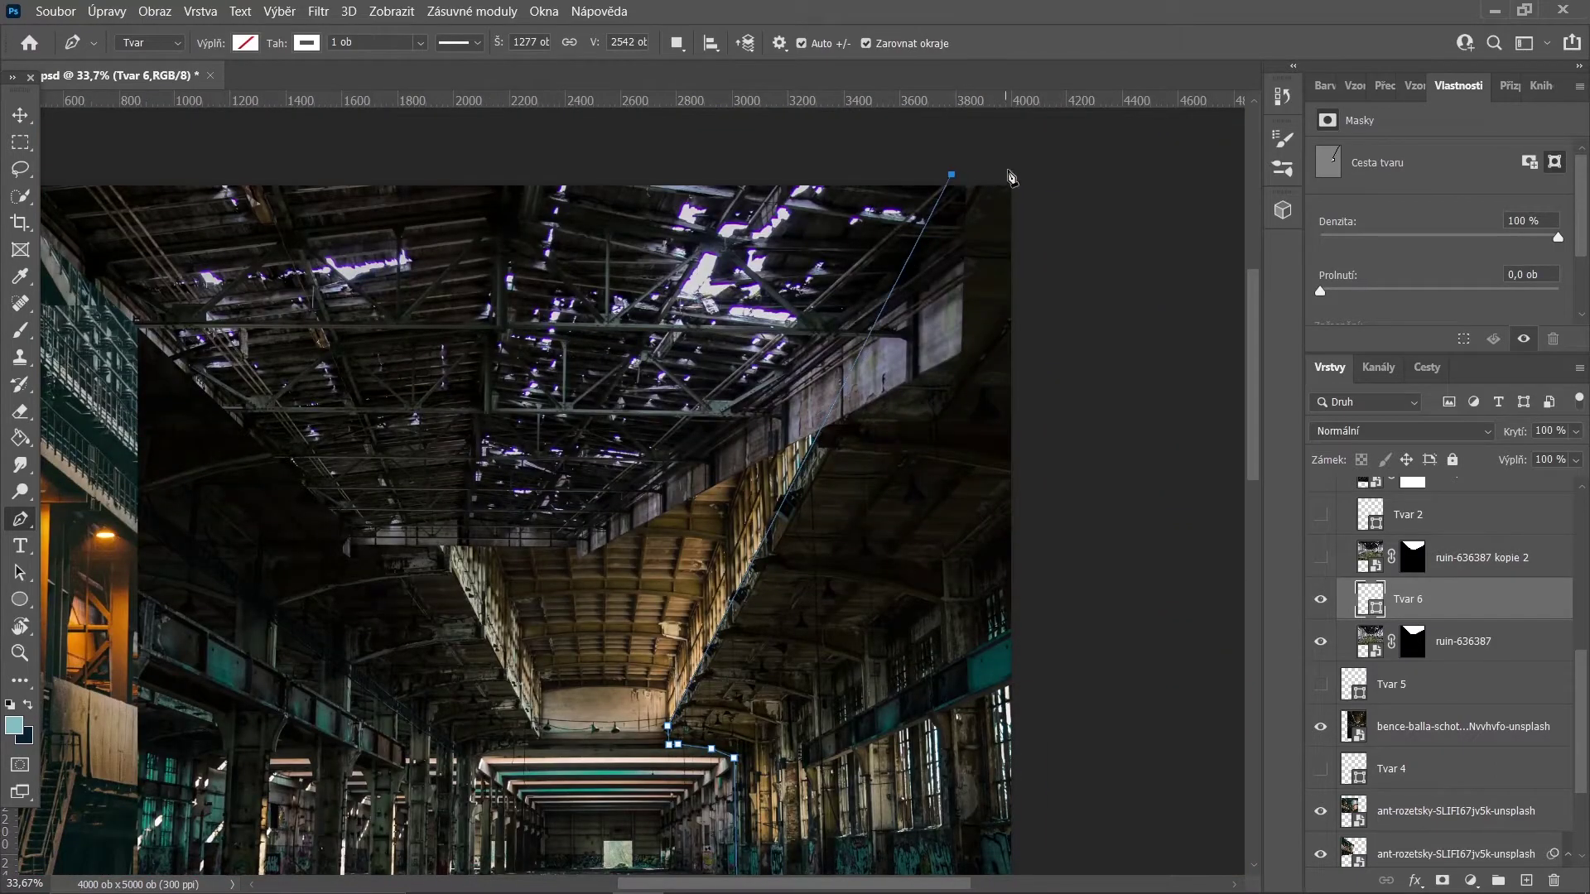
{"action": "scroll", "coordinate": [1010, 332], "scroll_direction": "down", "scroll_amount": 3}
{"action": "left_click", "coordinate": [1072, 704]}
- Target the ruin-636387 mask, then show and select the bence-balla hall layer
{"action": "left_click", "coordinate": [1366, 639]}
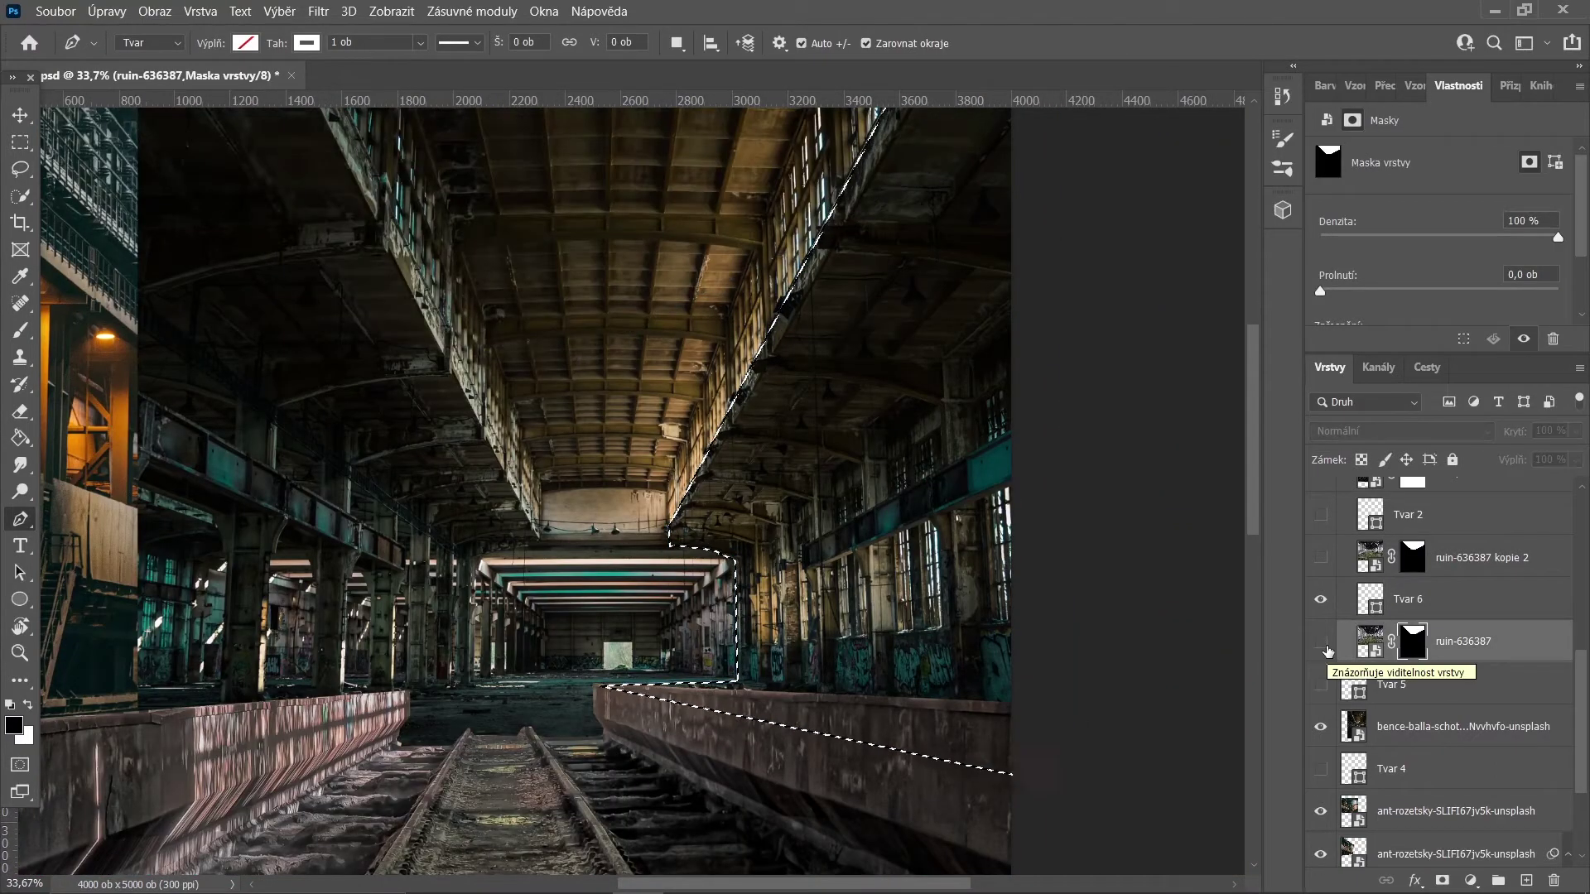
{"action": "left_click", "coordinate": [1325, 733]}
{"action": "left_click", "coordinate": [1424, 726]}
{"action": "scroll", "coordinate": [580, 497], "scroll_direction": "down", "scroll_amount": 3}
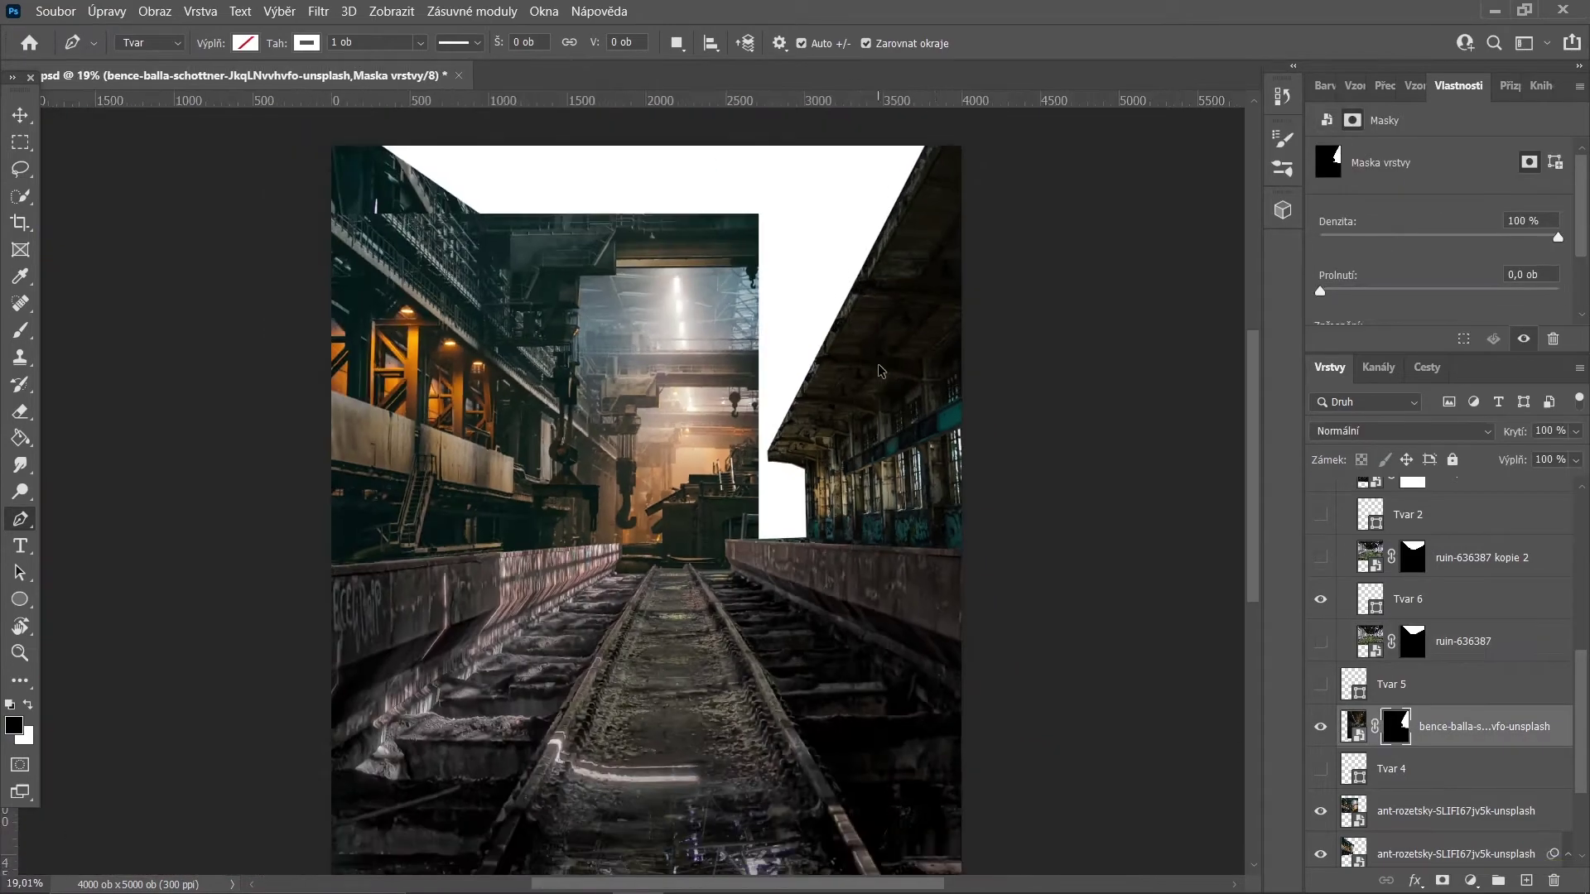
- Duplicate the ant-rozetsky factory layer and bring up transform options for the copy
{"action": "key", "text": "v"}
{"action": "left_click", "coordinate": [1400, 685]}
{"action": "key", "text": "ctrl+j"}
{"action": "key", "text": "ctrl+t"}
{"action": "right_click", "coordinate": [672, 364]}
- Flip the factory-hall copy horizontally, shift it right, and soft-brush a layer mask to blend it
{"action": "left_click", "coordinate": [763, 720]}
{"action": "left_click_drag", "start_coordinate": [595, 425], "coordinate": [1065, 427]}
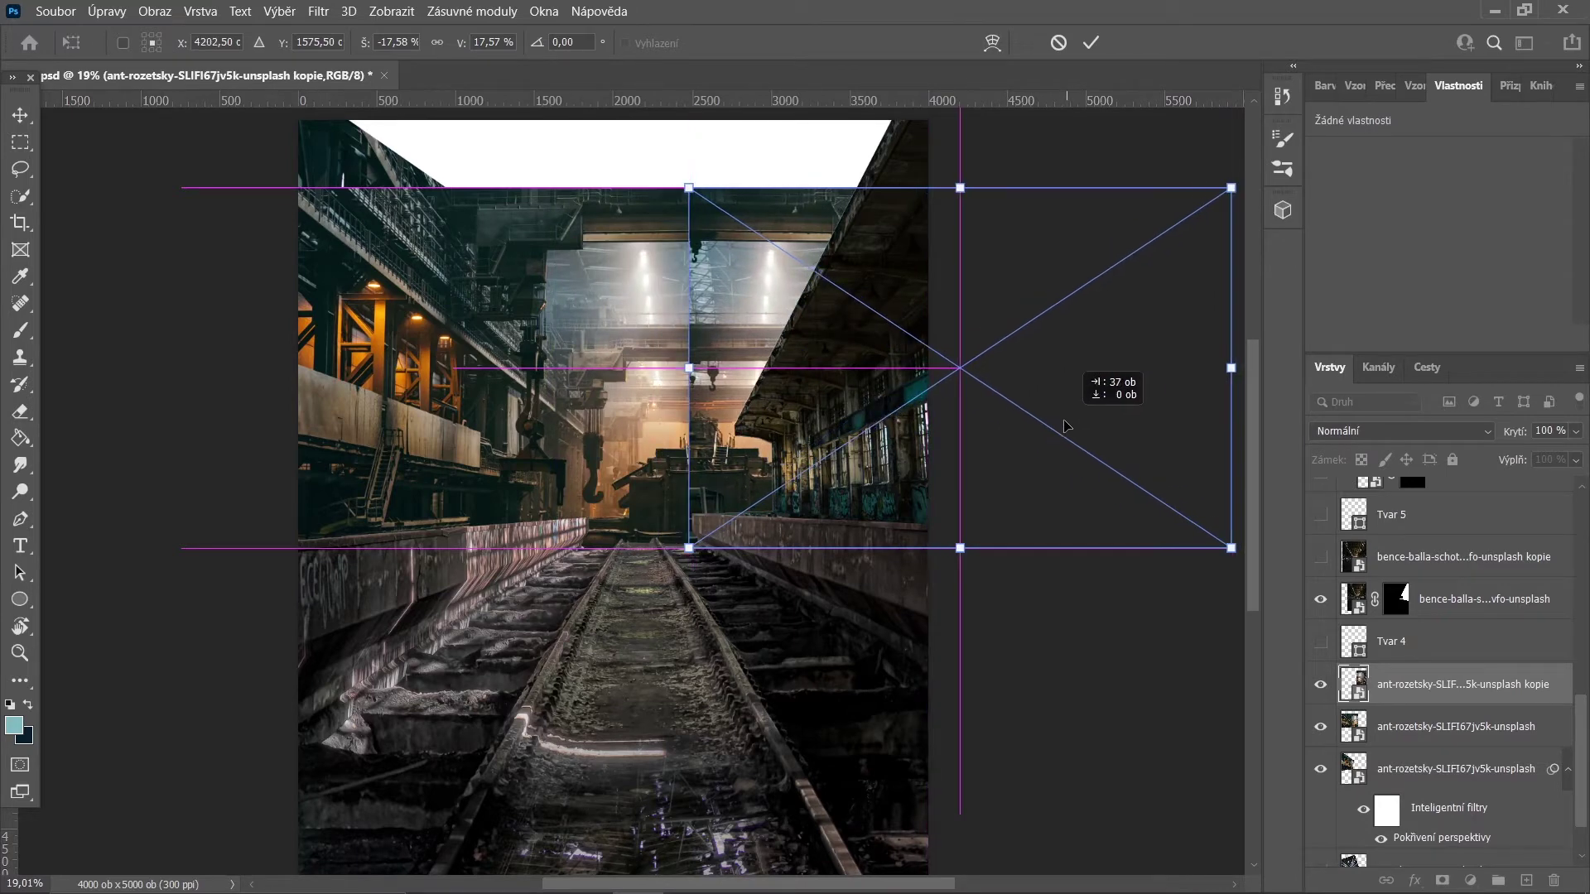
{"action": "left_click", "coordinate": [16, 149]}
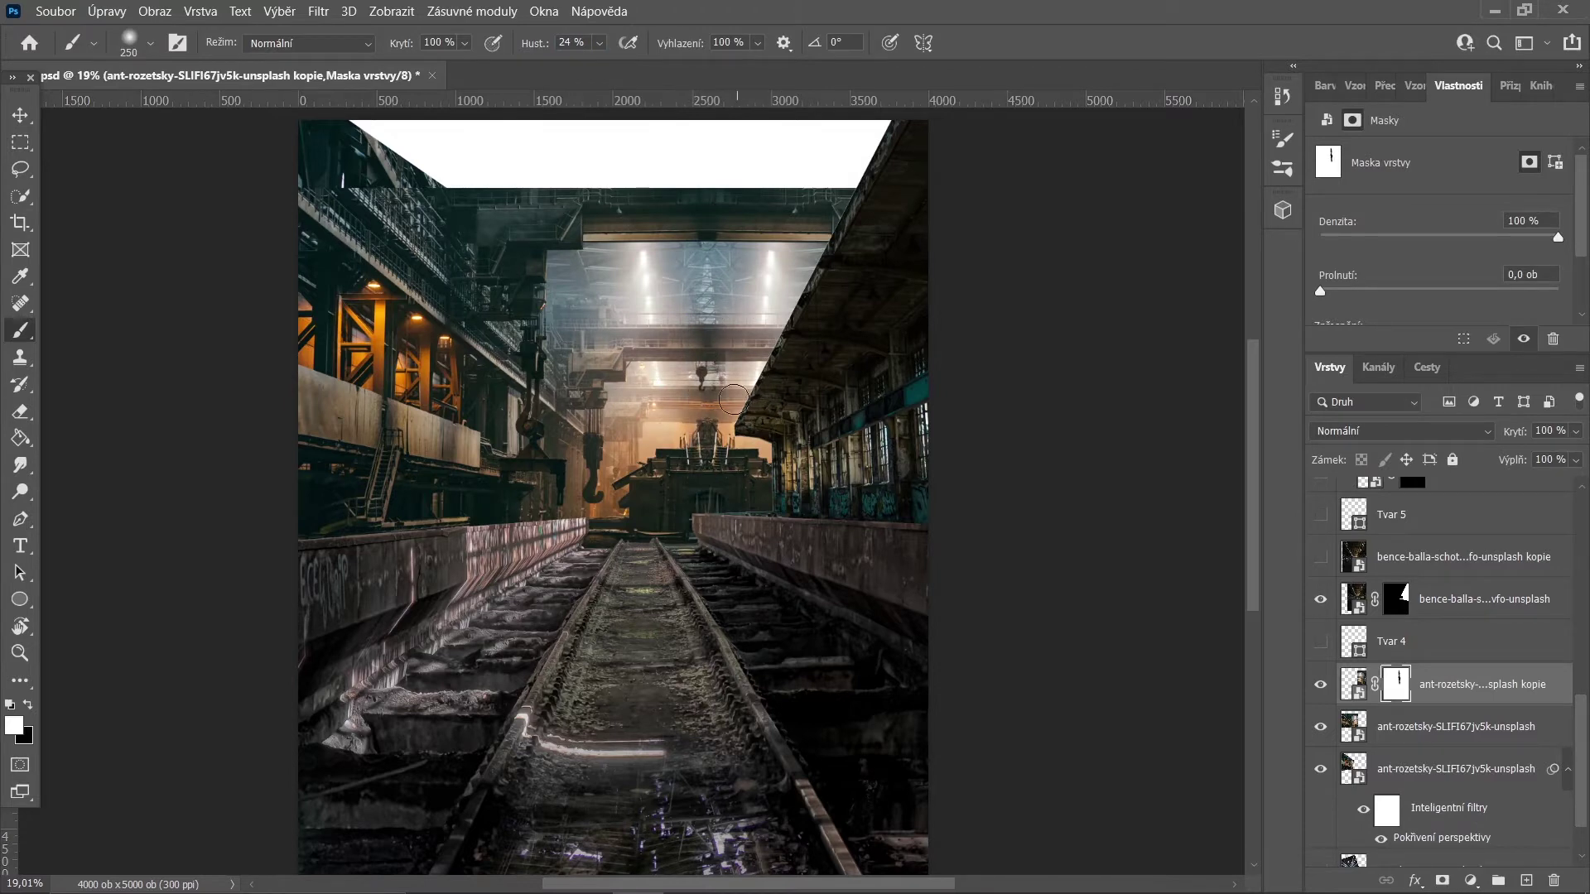
{"action": "scroll", "coordinate": [733, 400], "scroll_direction": "up", "scroll_amount": 5}
{"action": "key", "text": "bracketleft"}
{"action": "key", "text": "bracketleft"}
{"action": "key", "text": "bracketleft"}
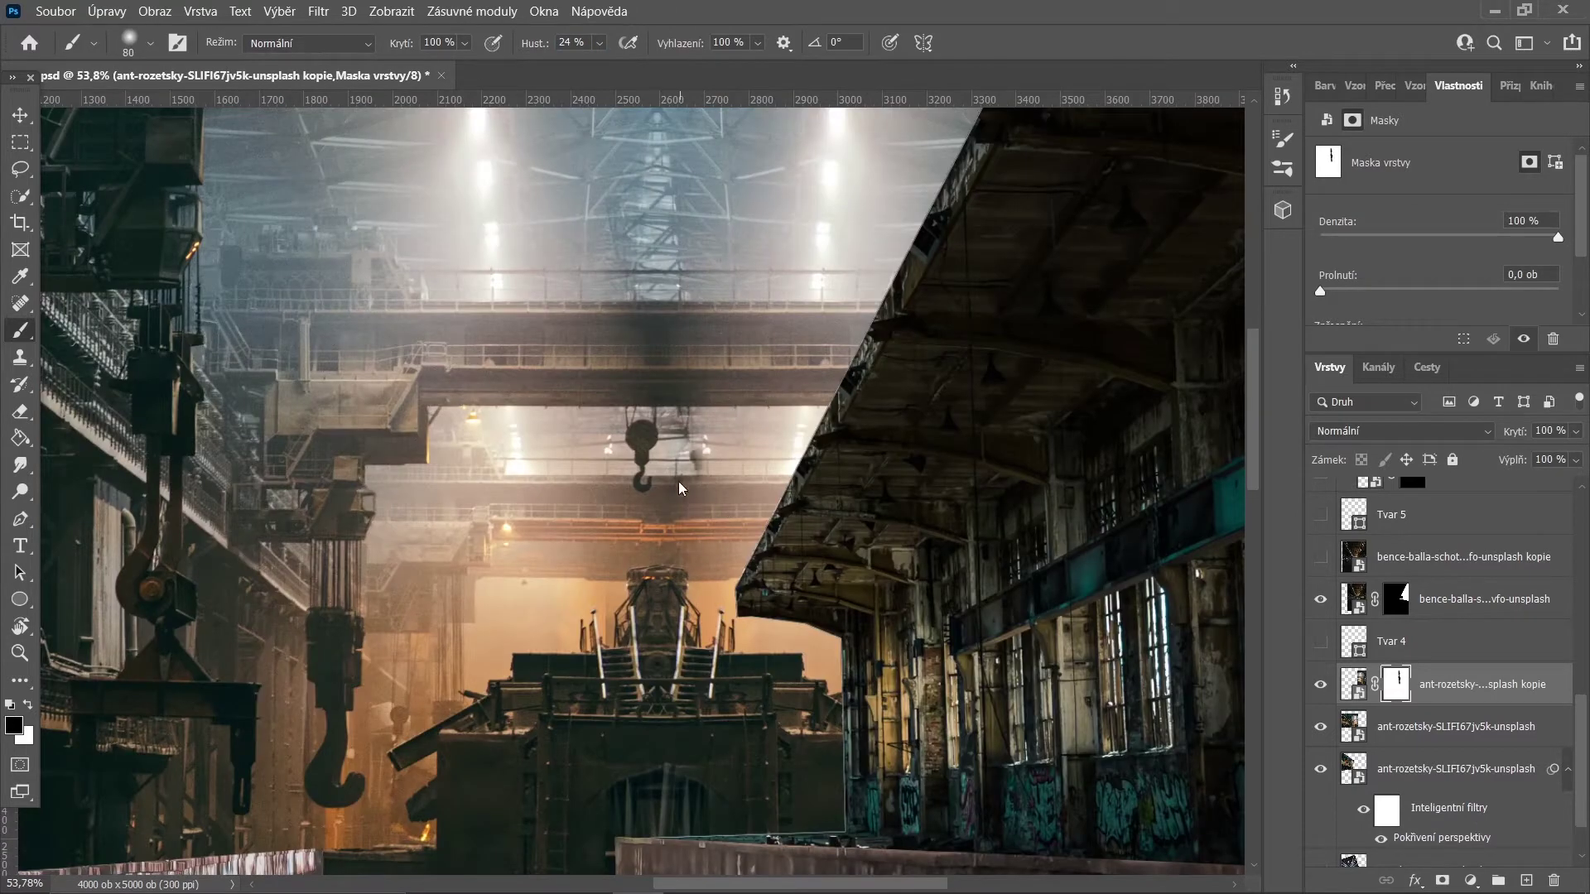
{"action": "scroll", "coordinate": [732, 713], "scroll_direction": "down", "scroll_amount": 1}
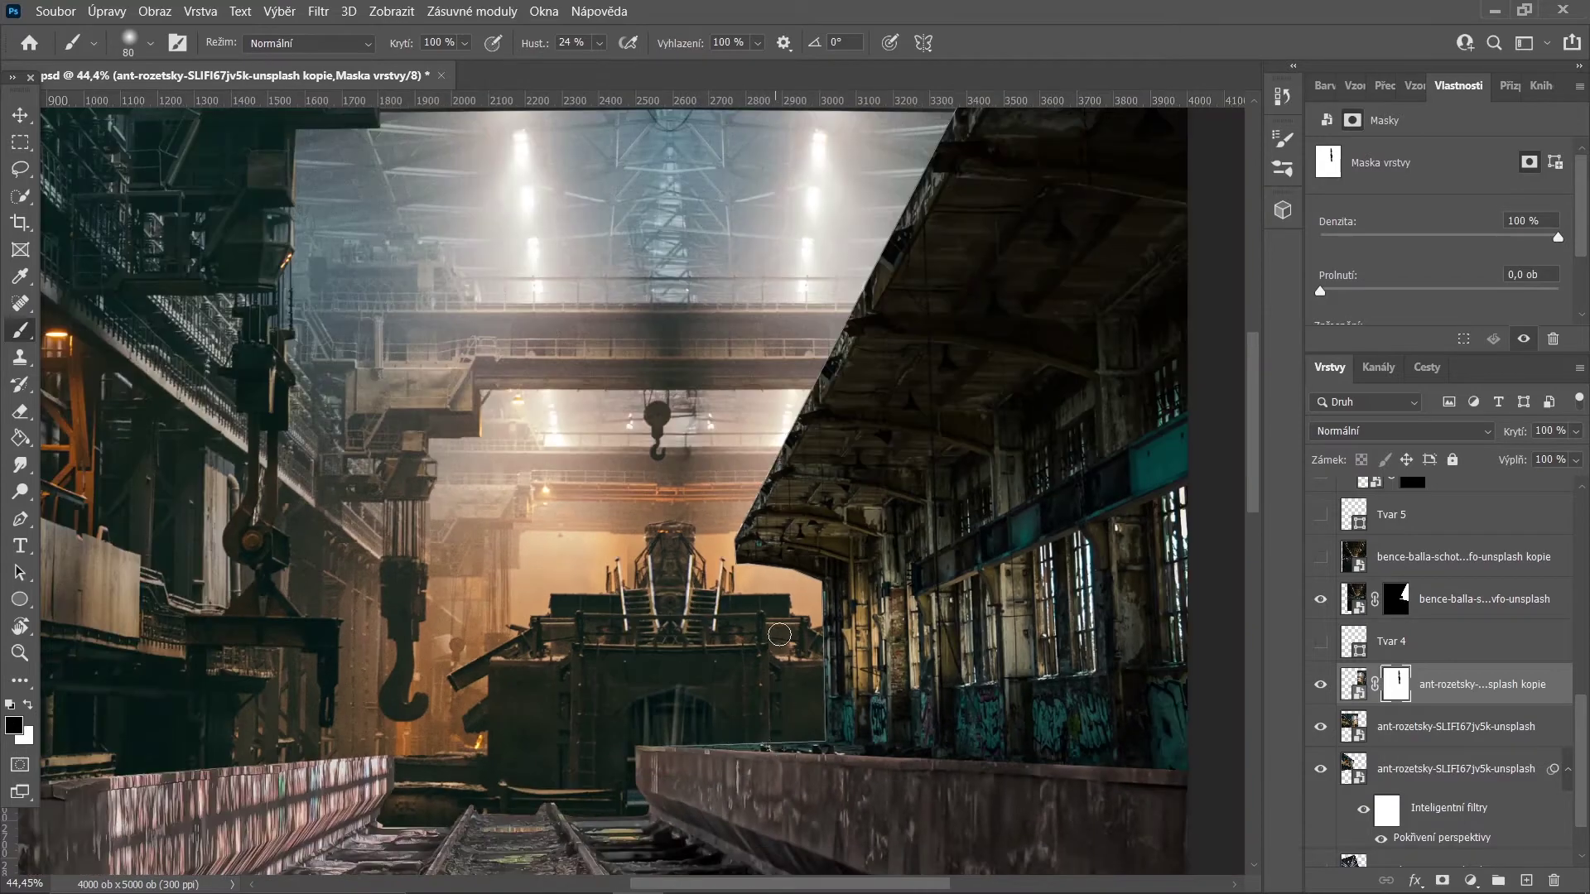
{"action": "scroll", "coordinate": [779, 634], "scroll_direction": "down", "scroll_amount": 5}
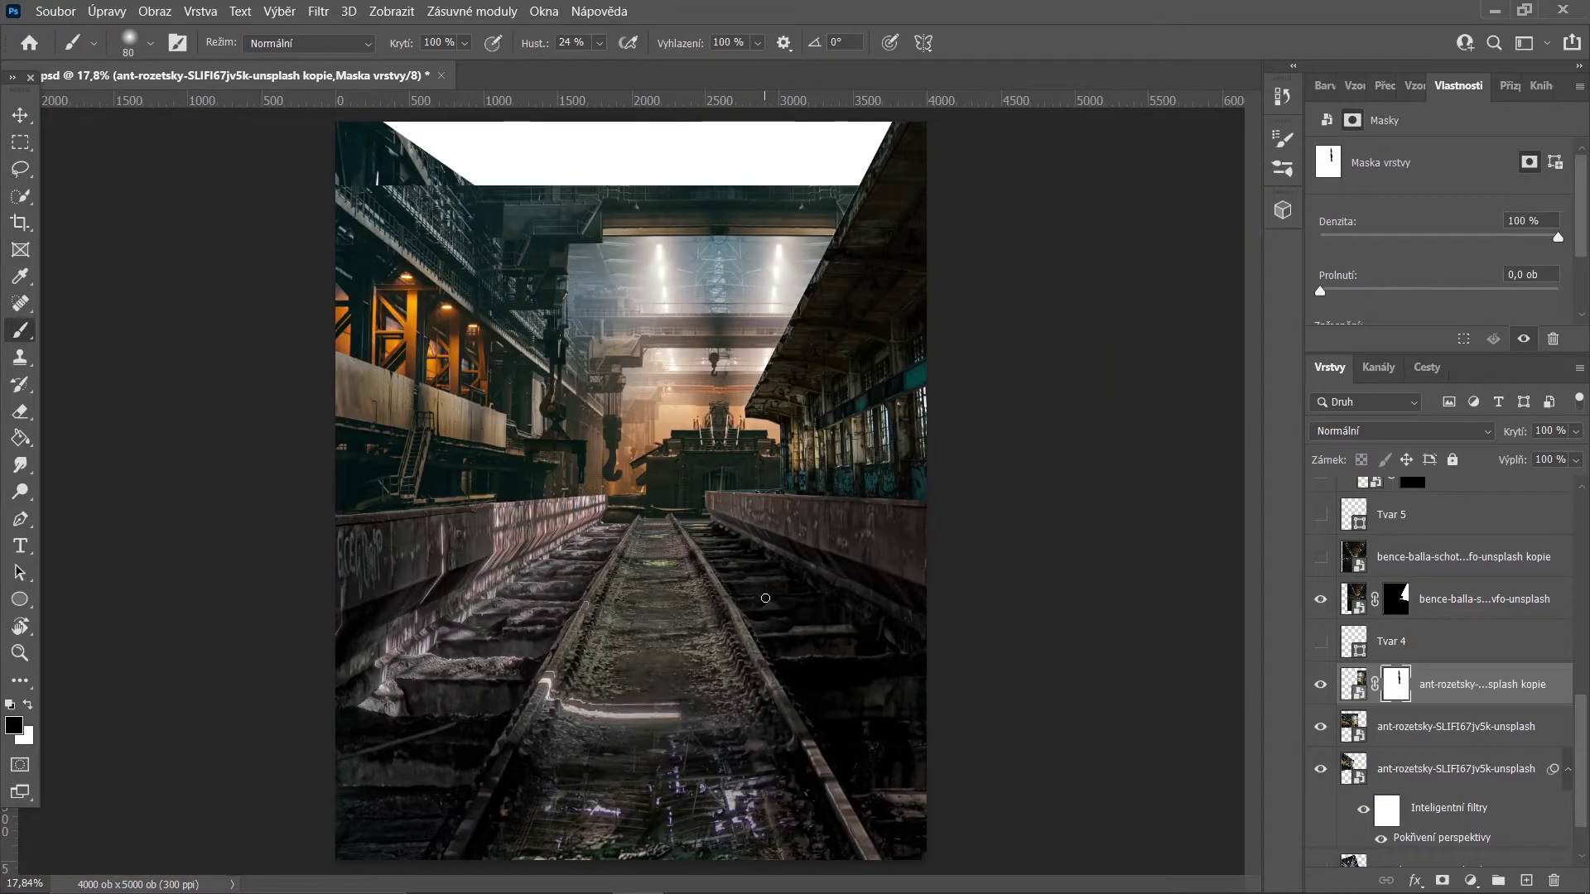
- Move both factory layers up together and stretch them taller
{"action": "left_click", "coordinate": [1318, 686]}
{"action": "left_click", "coordinate": [1457, 726], "text": "ctrl"}
{"action": "key", "text": "v"}
{"action": "left_click_drag", "start_coordinate": [625, 338], "coordinate": [614, 267]}
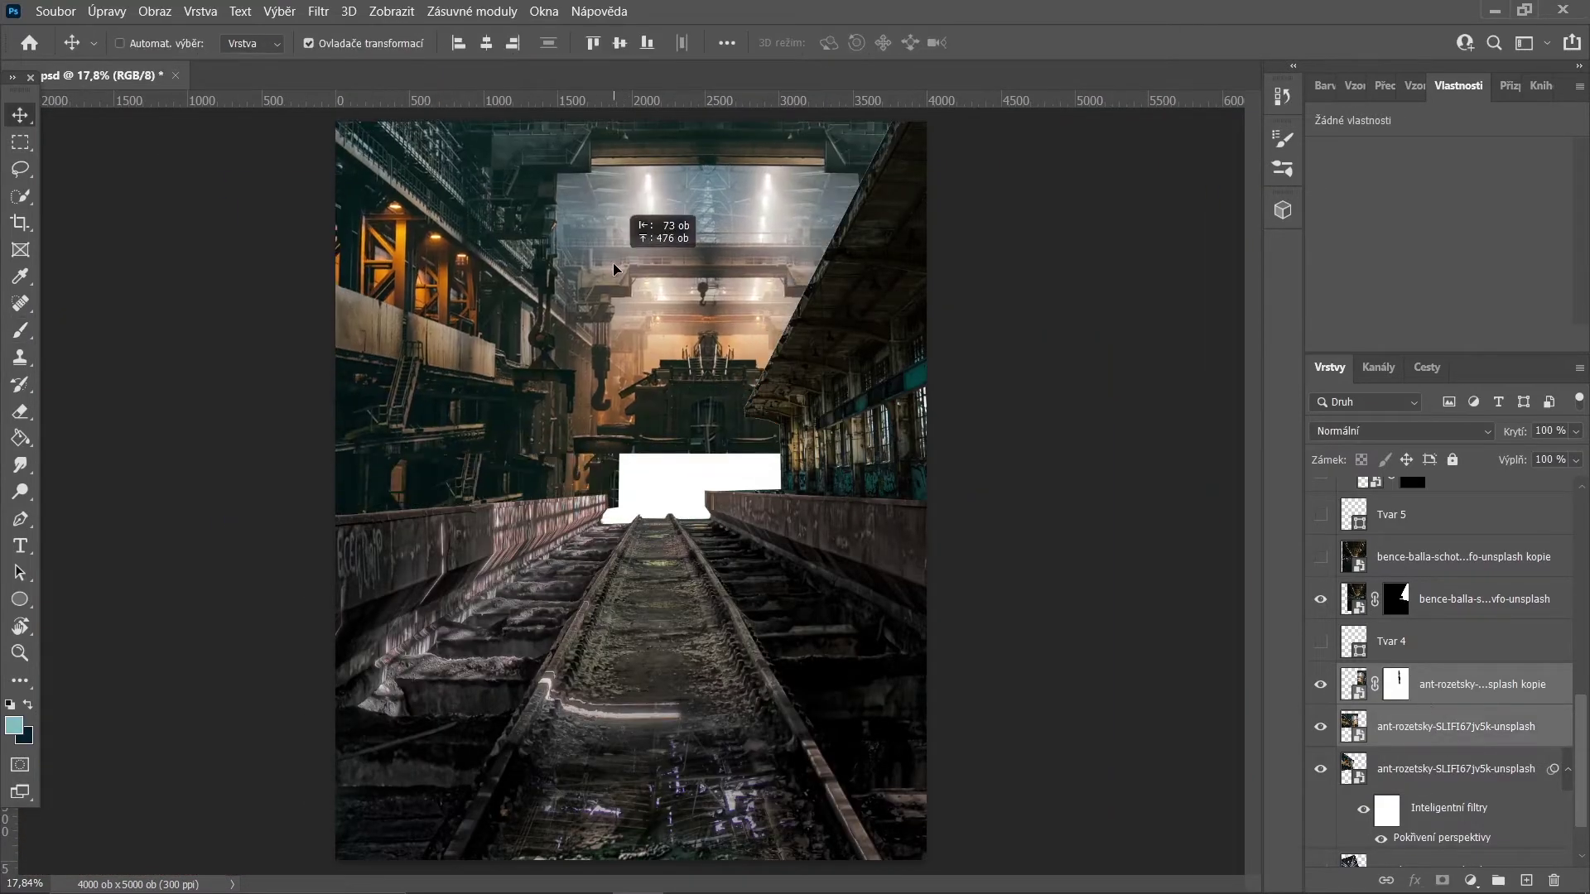
{"action": "left_click_drag", "start_coordinate": [706, 451], "coordinate": [706, 526]}
{"action": "left_click_drag", "start_coordinate": [965, 280], "coordinate": [916, 280]}
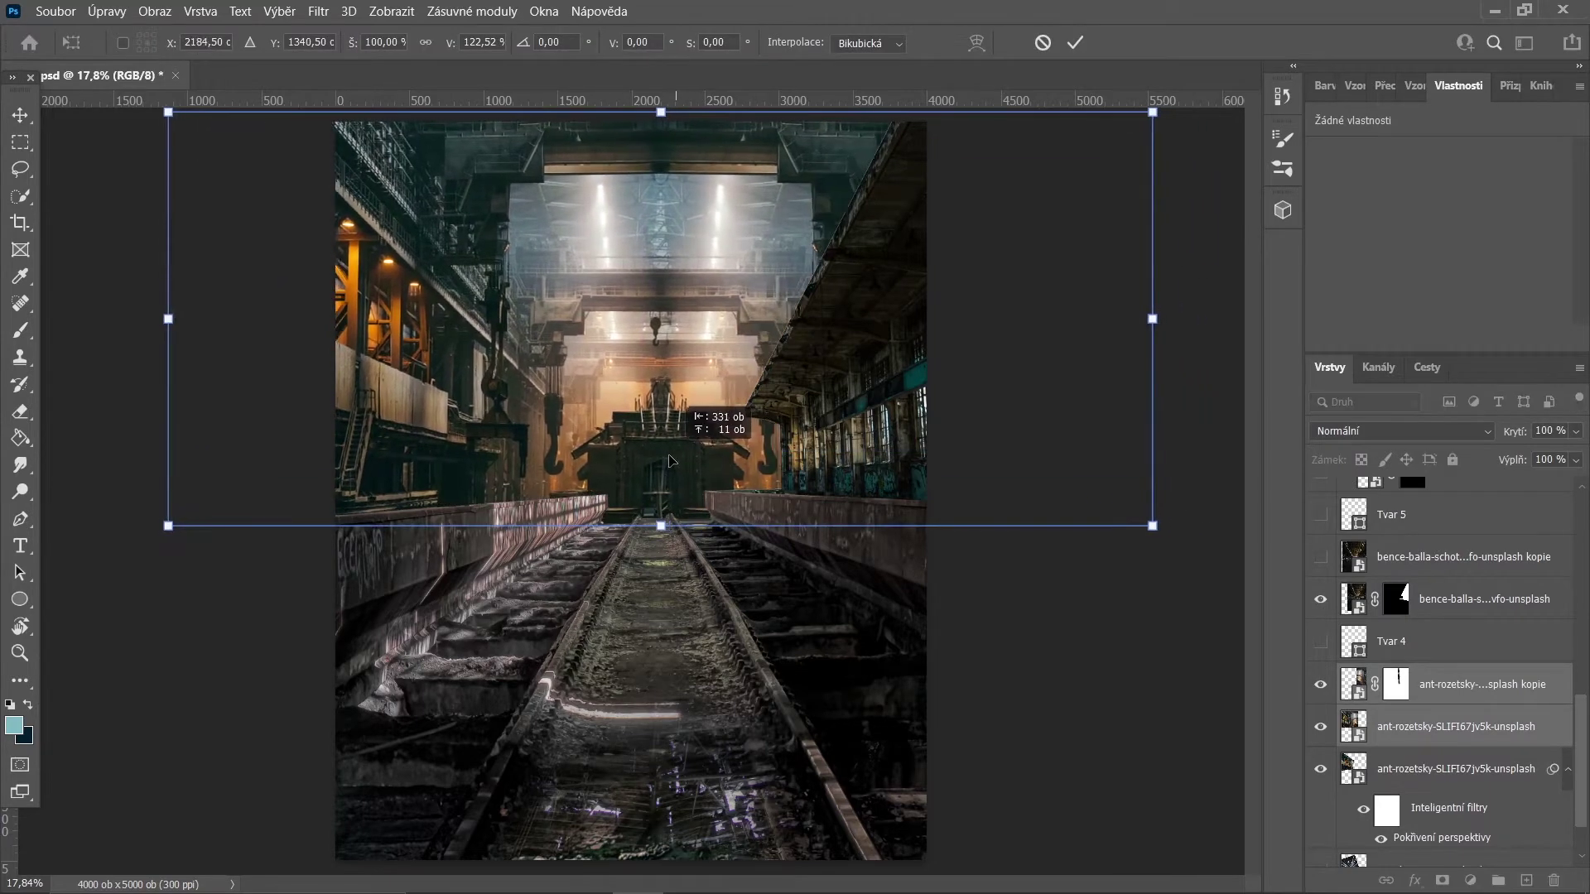
{"action": "left_click", "coordinate": [1075, 42]}
- Add a clipped Color Balance adjustment shifting the midtones toward cyan and yellow
{"action": "key", "text": "m"}
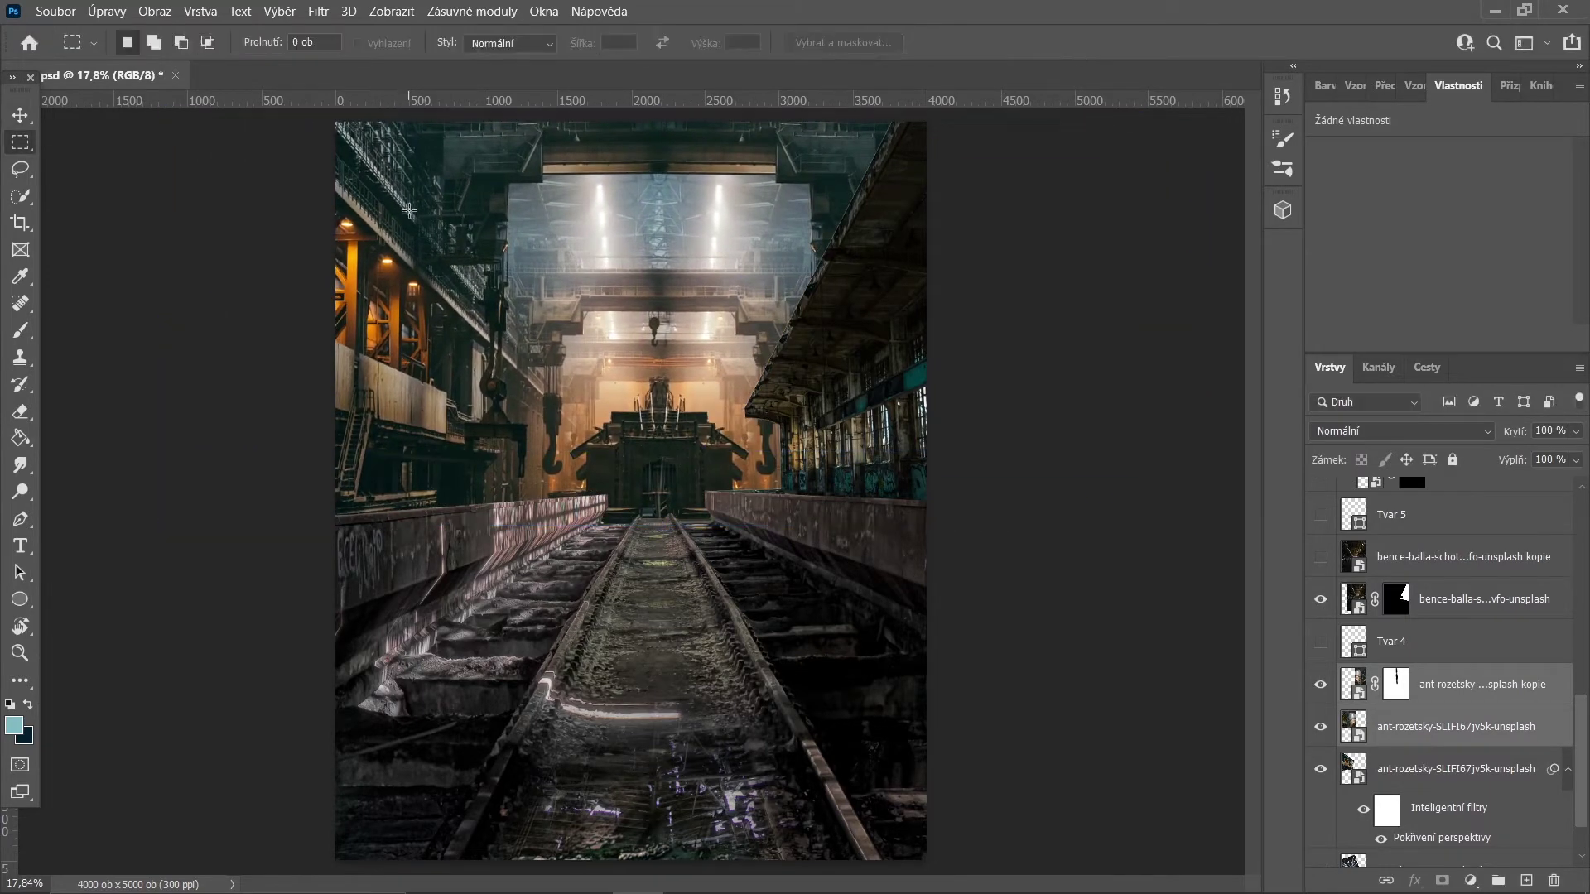
{"action": "left_click", "coordinate": [1470, 880]}
{"action": "left_click", "coordinate": [1455, 699]}
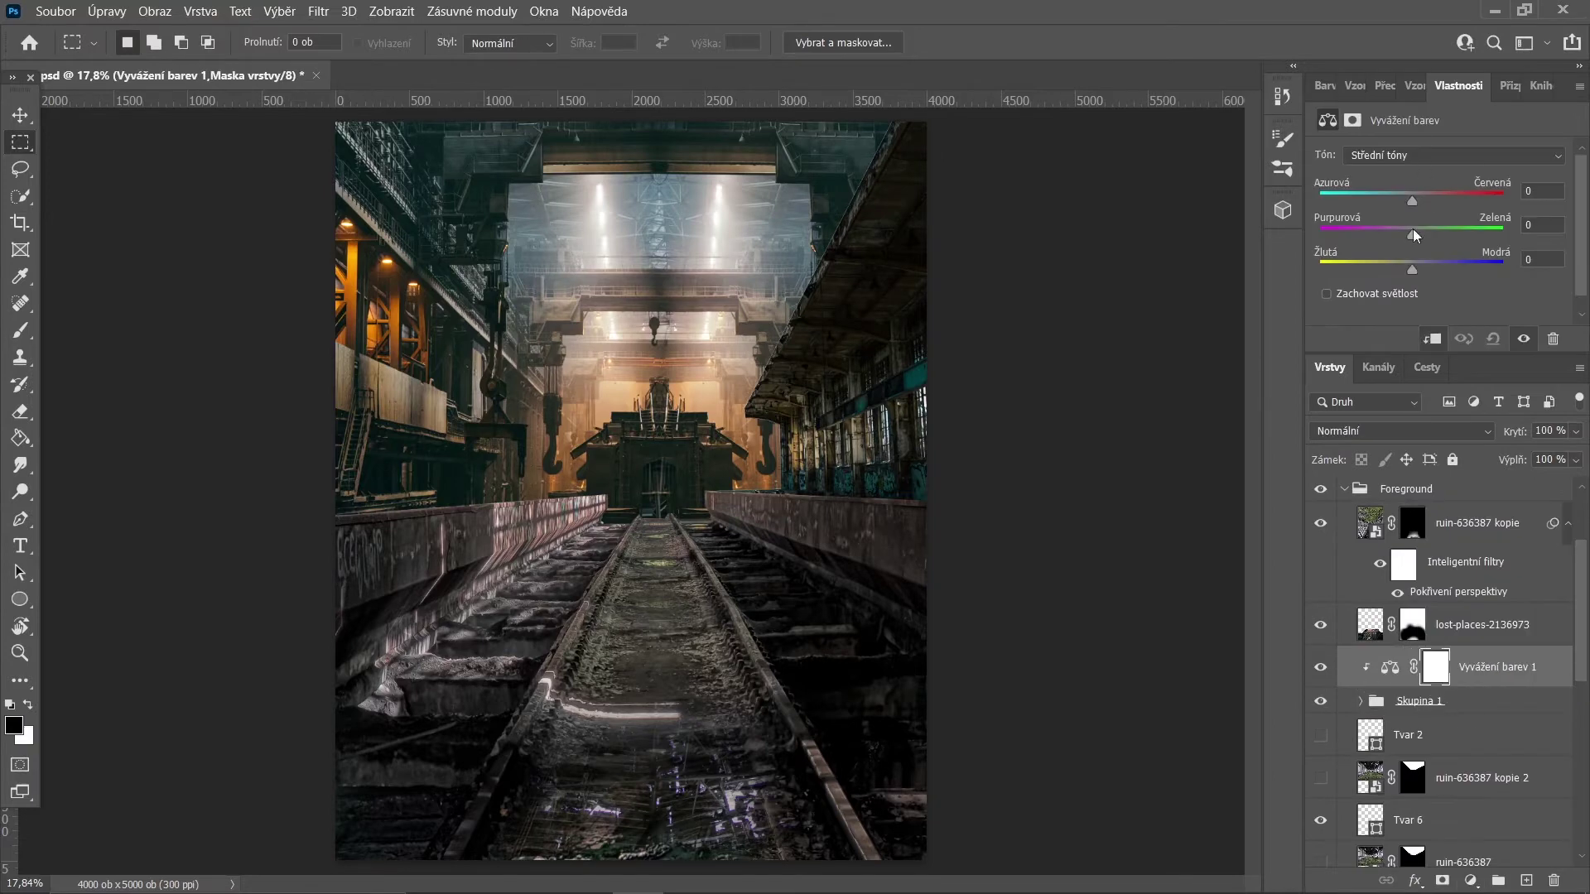
{"action": "left_click_drag", "start_coordinate": [1413, 269], "coordinate": [1405, 269]}
{"action": "left_click_drag", "start_coordinate": [1412, 199], "coordinate": [1393, 202]}
{"action": "key", "text": "alt+1"}
{"action": "left_click", "coordinate": [1396, 201]}
{"action": "key", "text": "alt+3"}
- Add a clipped Exposure adjustment at about -3 to darken the walls
{"action": "left_click", "coordinate": [1470, 881]}
{"action": "left_click", "coordinate": [1375, 646]}
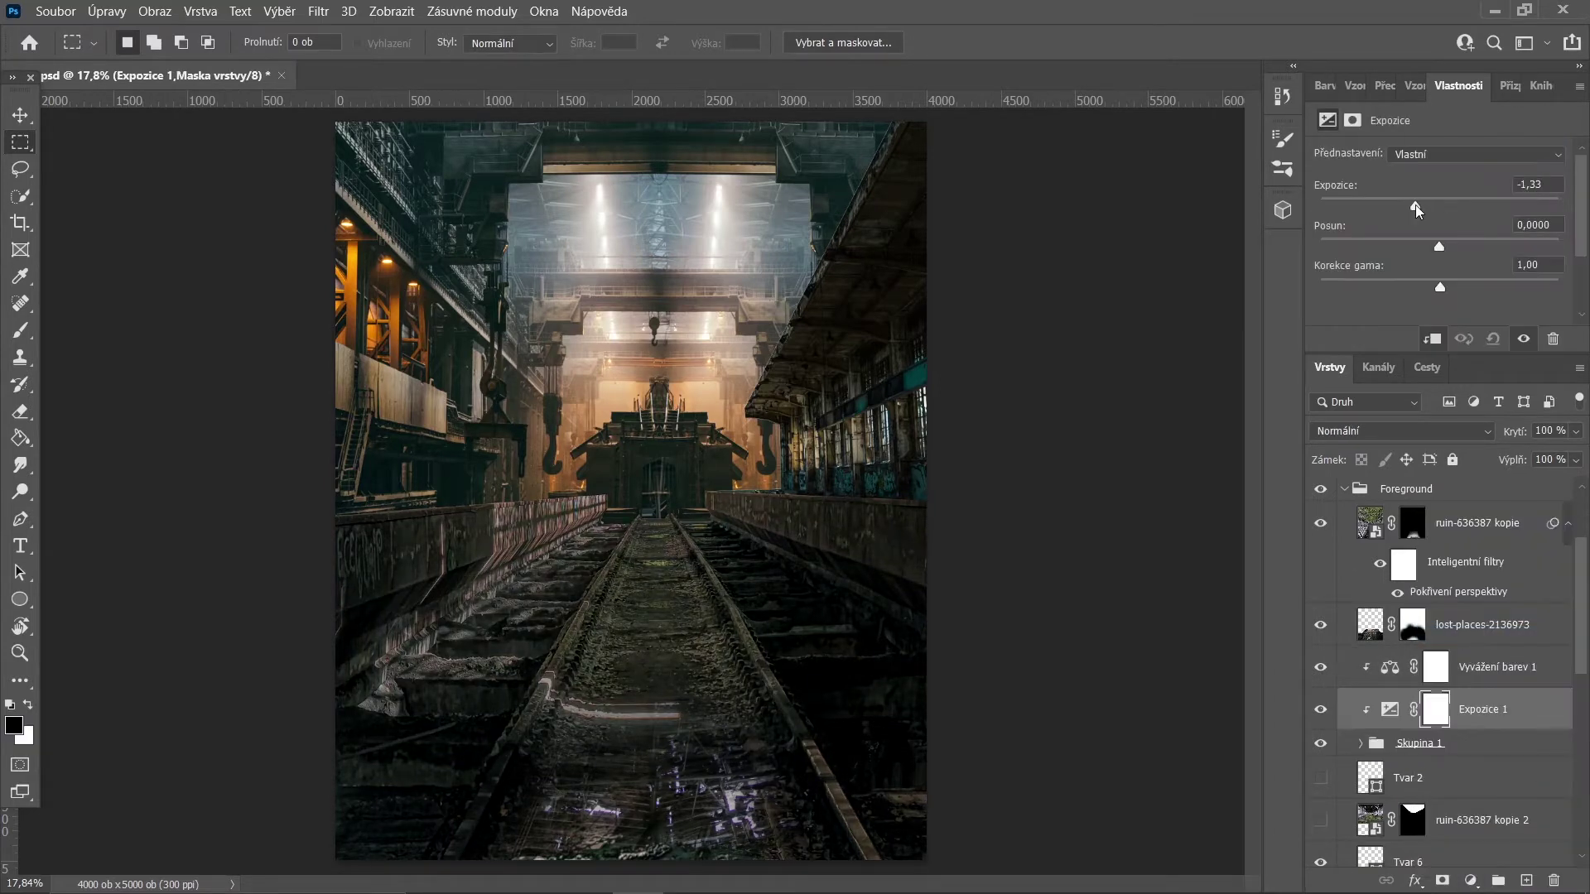
{"action": "left_click_drag", "start_coordinate": [1438, 206], "coordinate": [1384, 206]}
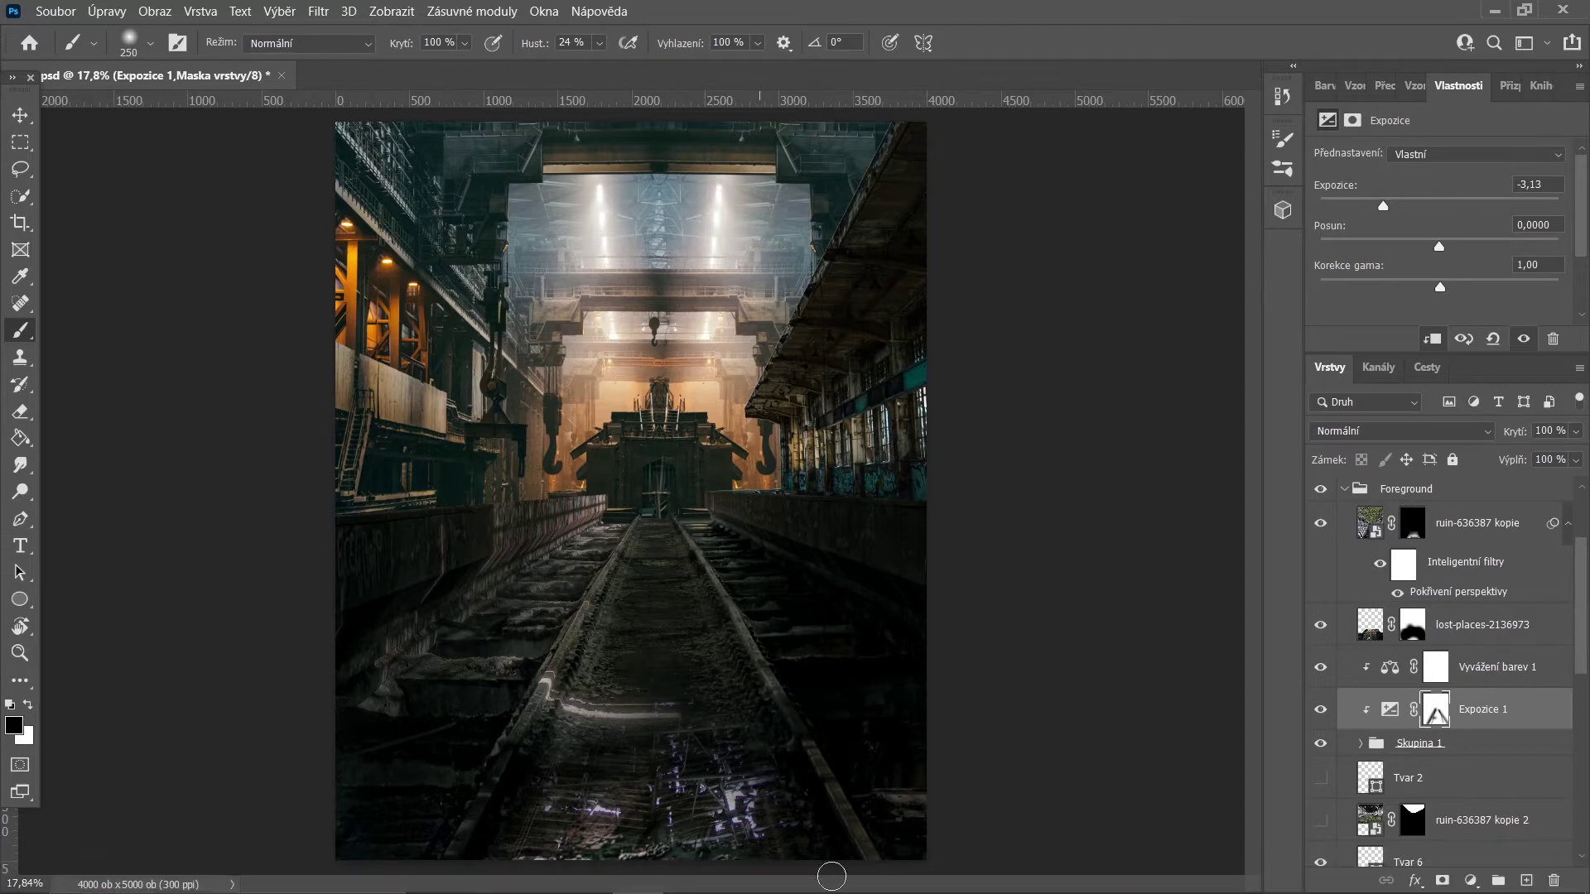
{"action": "left_click_drag", "start_coordinate": [1472, 744], "coordinate": [1465, 744]}
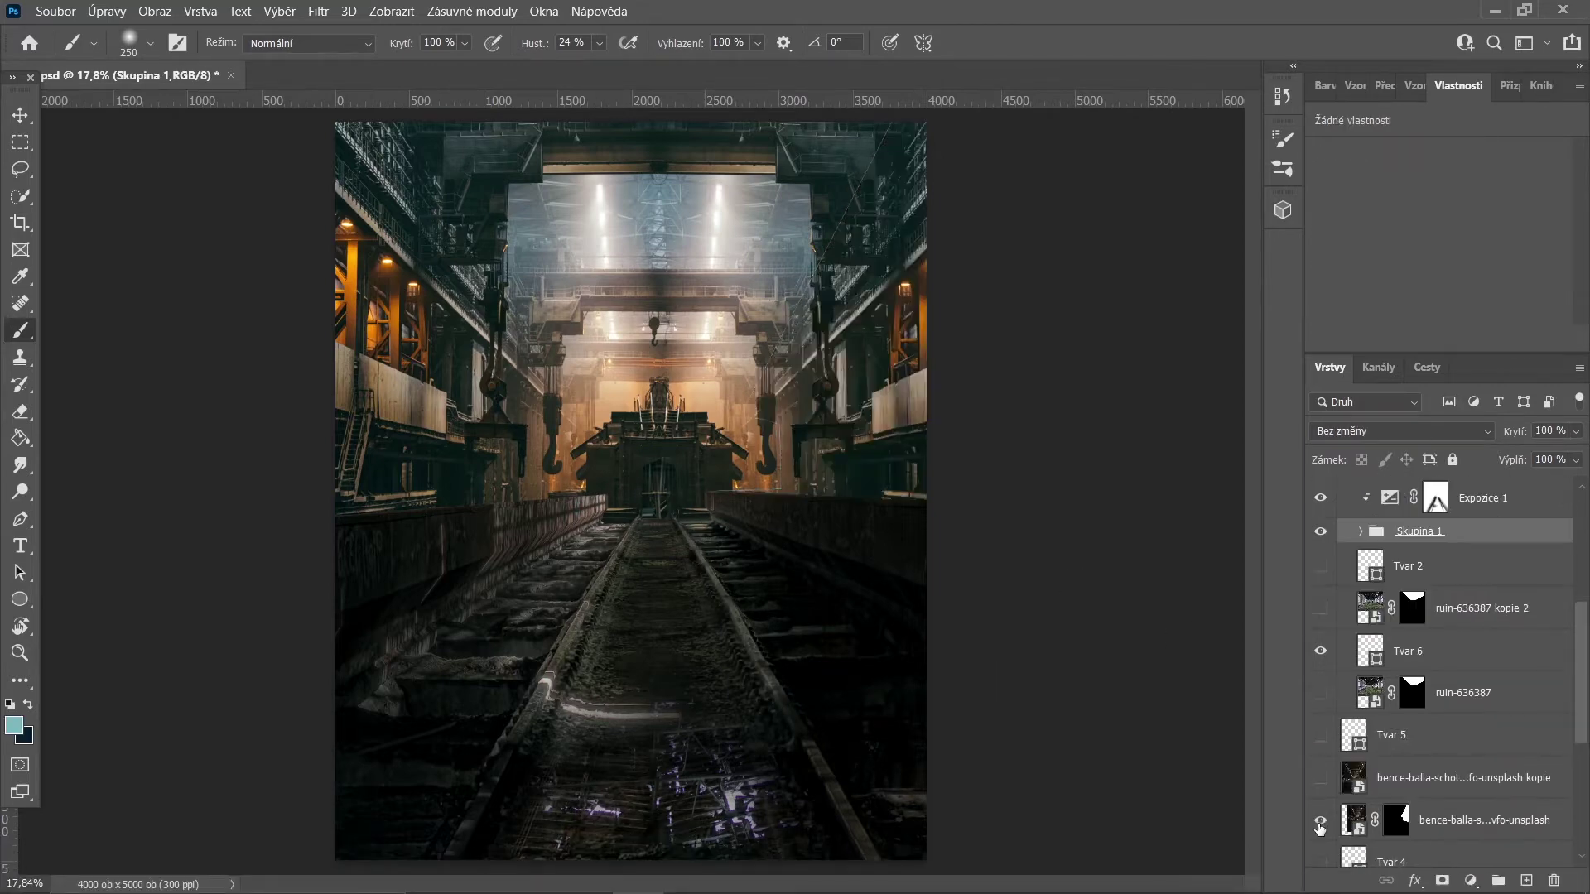
- Group the two ant-rozetsky side wall layers and duplicate the Sides group
{"action": "left_click", "coordinate": [1322, 567]}
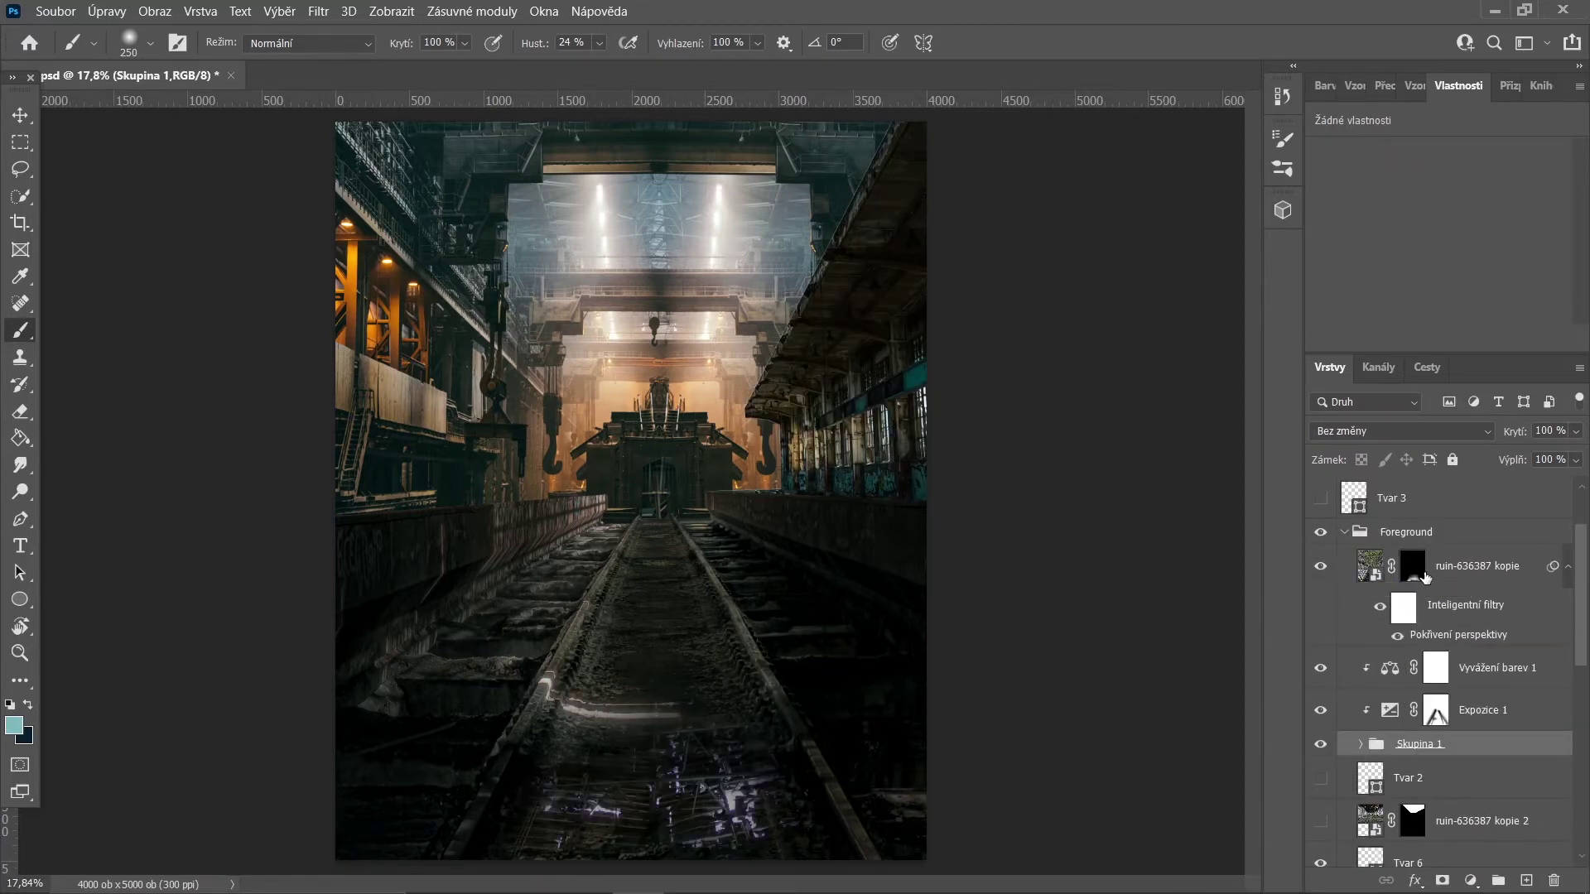
{"action": "left_click", "coordinate": [1360, 743]}
{"action": "scroll", "coordinate": [1449, 663], "scroll_direction": "down", "scroll_amount": 2}
{"action": "left_click", "coordinate": [1321, 694]}
{"action": "left_click", "coordinate": [1321, 694]}
{"action": "left_click", "coordinate": [1466, 692]}
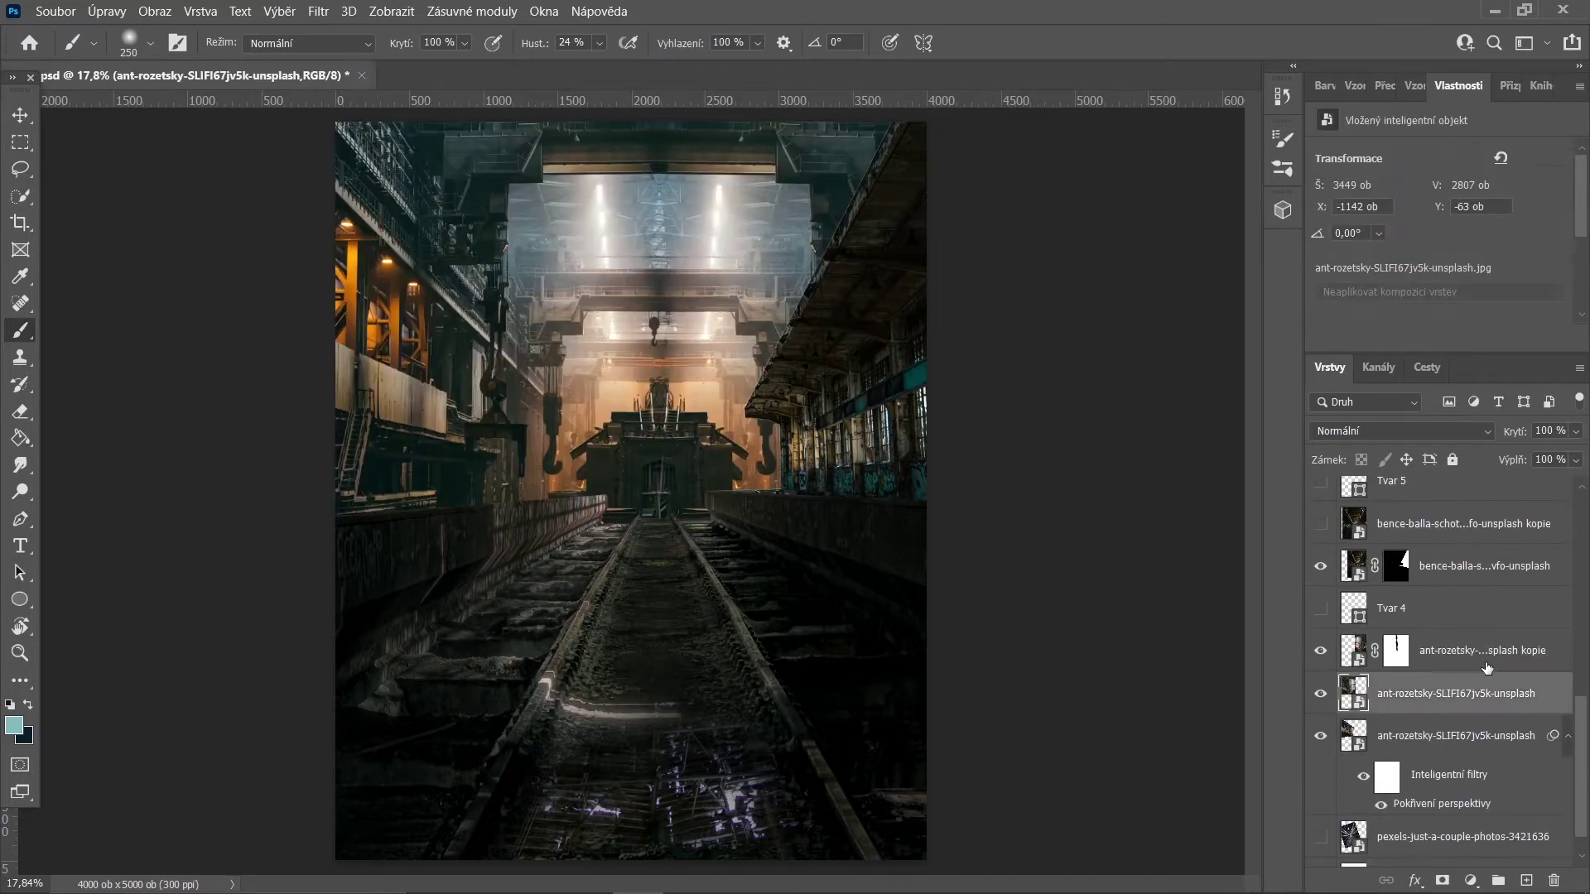
{"action": "left_click", "coordinate": [1486, 667], "text": "shift"}
{"action": "key", "text": "ctrl+g"}
{"action": "left_click", "coordinate": [953, 236]}
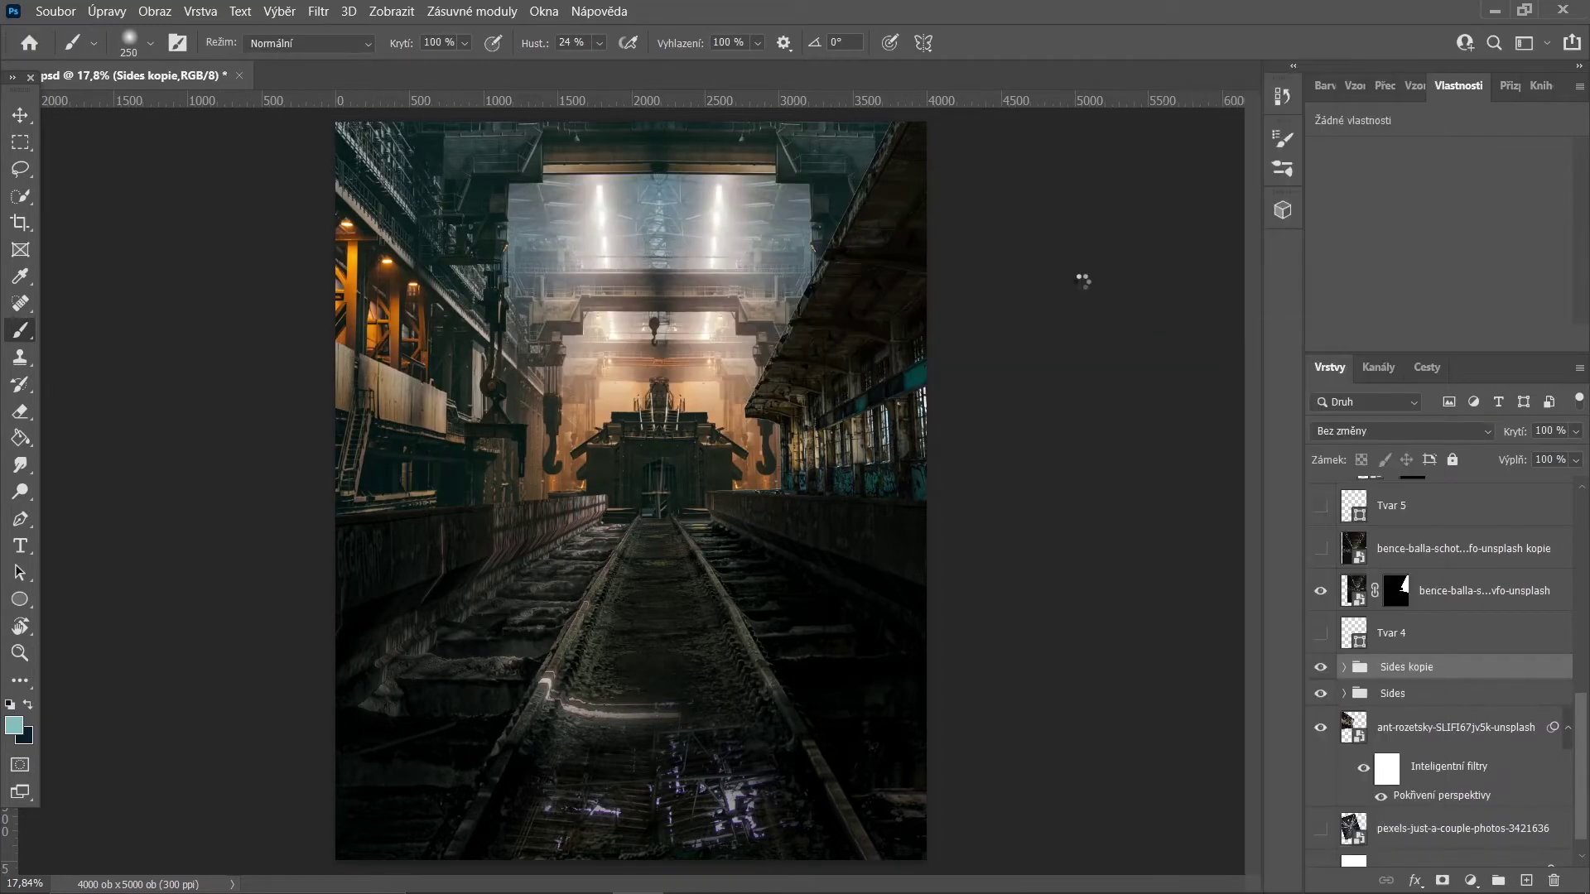
- Flip the Sides kopie vertically and move it down to the bottom half
{"action": "left_click", "coordinate": [1320, 609]}
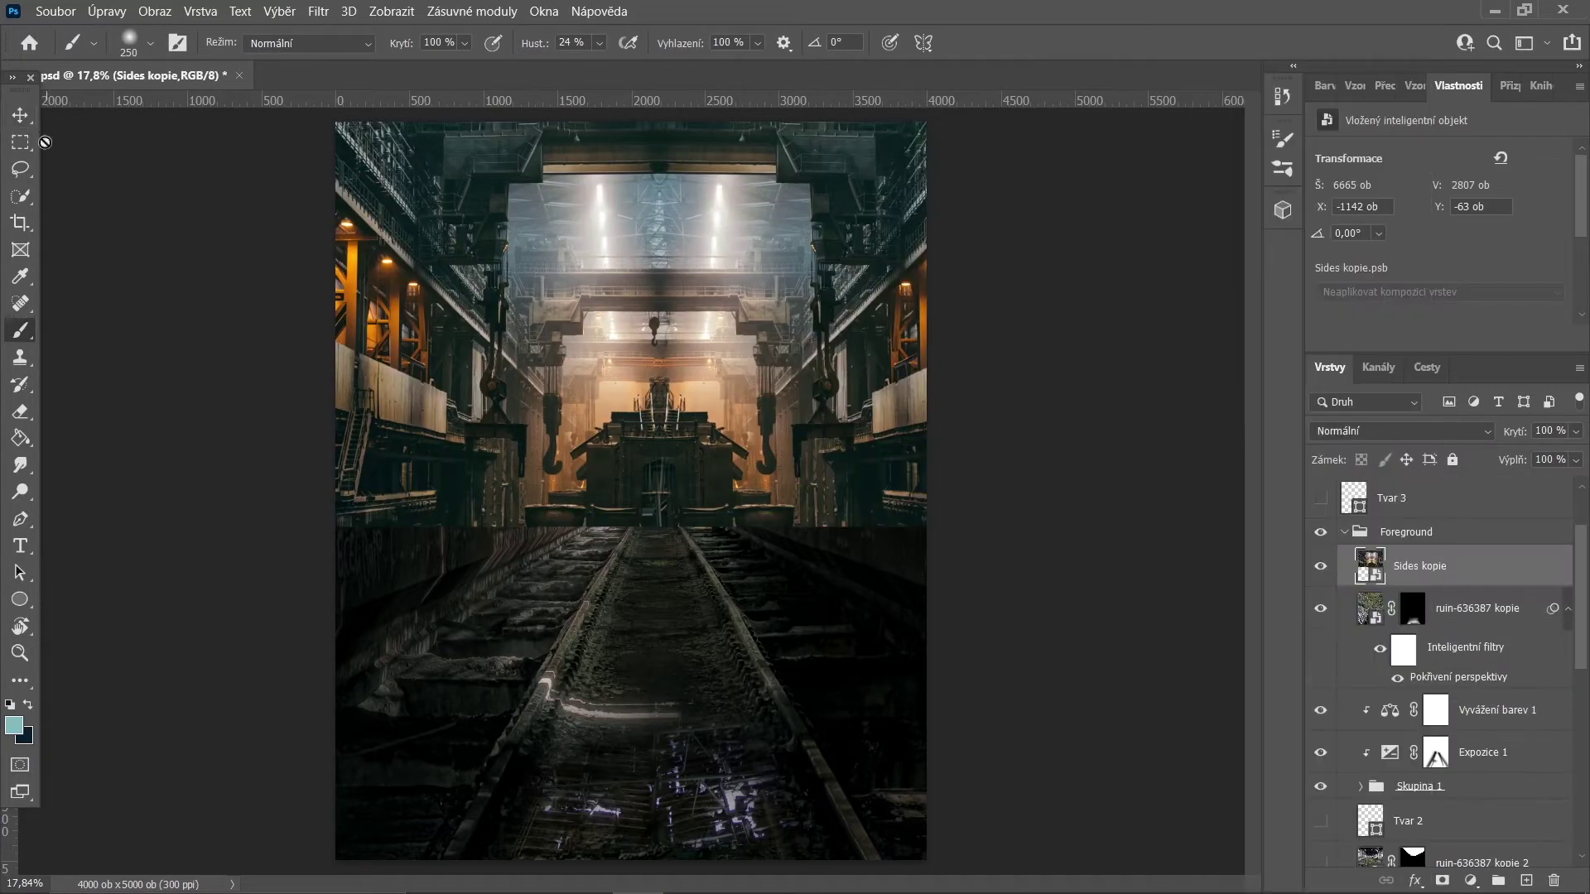
{"action": "key", "text": "ctrl+t"}
{"action": "right_click", "coordinate": [620, 444]}
{"action": "left_click", "coordinate": [663, 819]}
{"action": "mouse_move", "coordinate": [857, 315]}
{"action": "left_mouse_down"}
{"action": "mouse_move", "coordinate": [861, 737]}
{"action": "mouse_move", "coordinate": [911, 654]}
{"action": "left_mouse_up"}
{"action": "key", "text": "Return"}
{"action": "left_click", "coordinate": [1320, 609]}
- Mask the flipped copy's bottom so the rails show through, and set blend mode to Jasné světlo
{"action": "left_click", "coordinate": [1442, 880]}
{"action": "key", "text": "b"}
{"action": "key", "text": "d"}
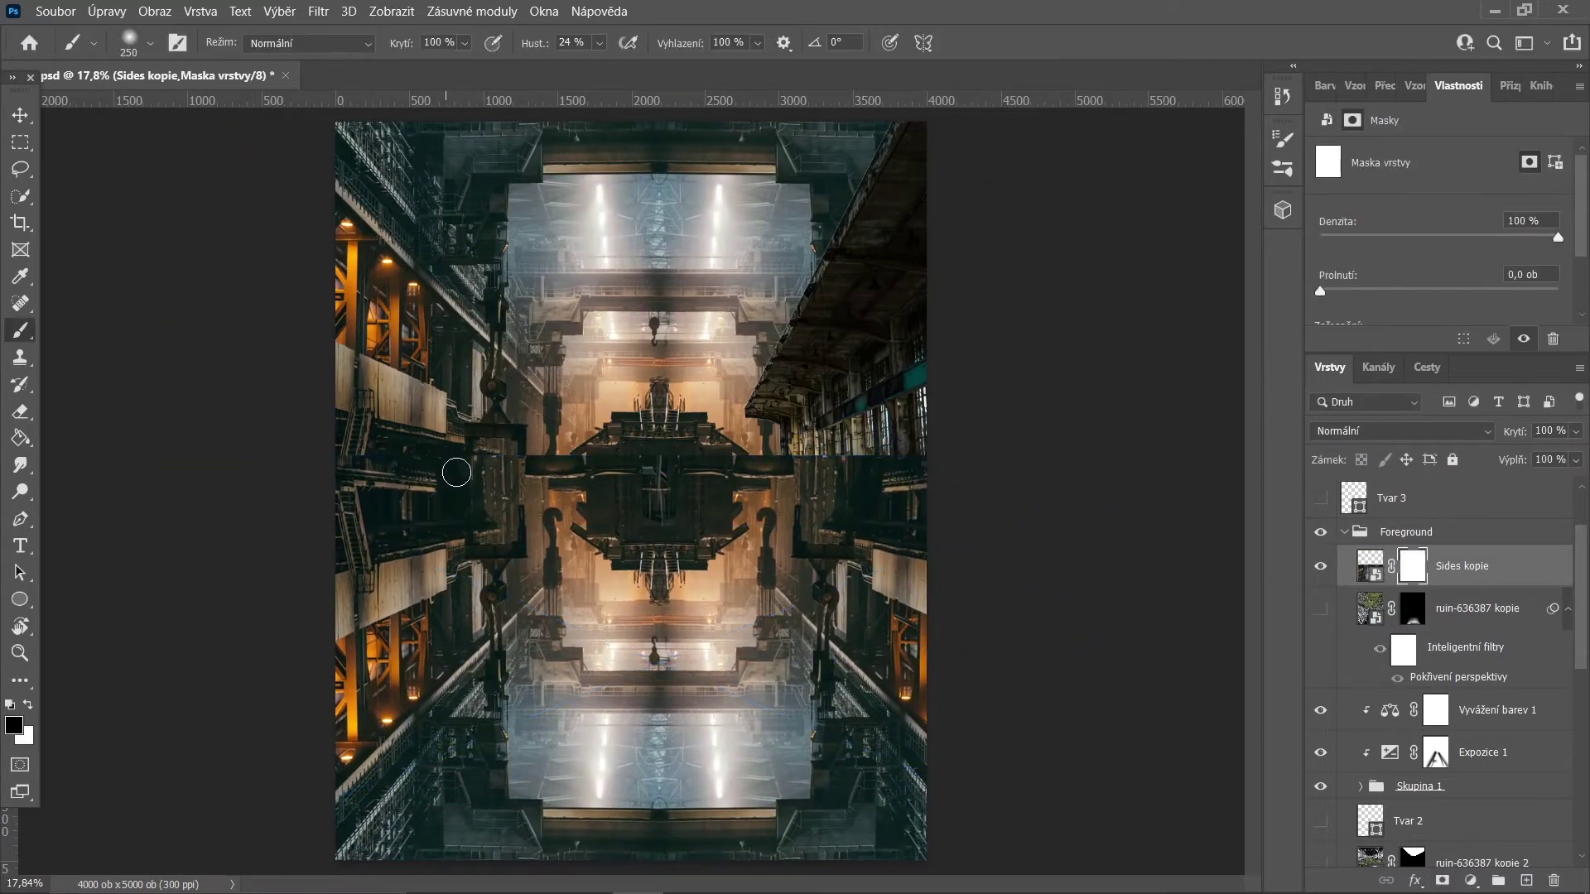
{"action": "mouse_move", "coordinate": [345, 492]}
{"action": "left_mouse_down"}
{"action": "mouse_move", "coordinate": [408, 550]}
{"action": "mouse_move", "coordinate": [408, 816]}
{"action": "mouse_move", "coordinate": [525, 603]}
{"action": "mouse_move", "coordinate": [908, 891]}
{"action": "mouse_move", "coordinate": [695, 508]}
{"action": "mouse_move", "coordinate": [752, 596]}
{"action": "mouse_move", "coordinate": [734, 568]}
{"action": "mouse_move", "coordinate": [437, 723]}
{"action": "mouse_move", "coordinate": [263, 774]}
{"action": "left_mouse_up"}
{"action": "key", "text": "bracketright"}
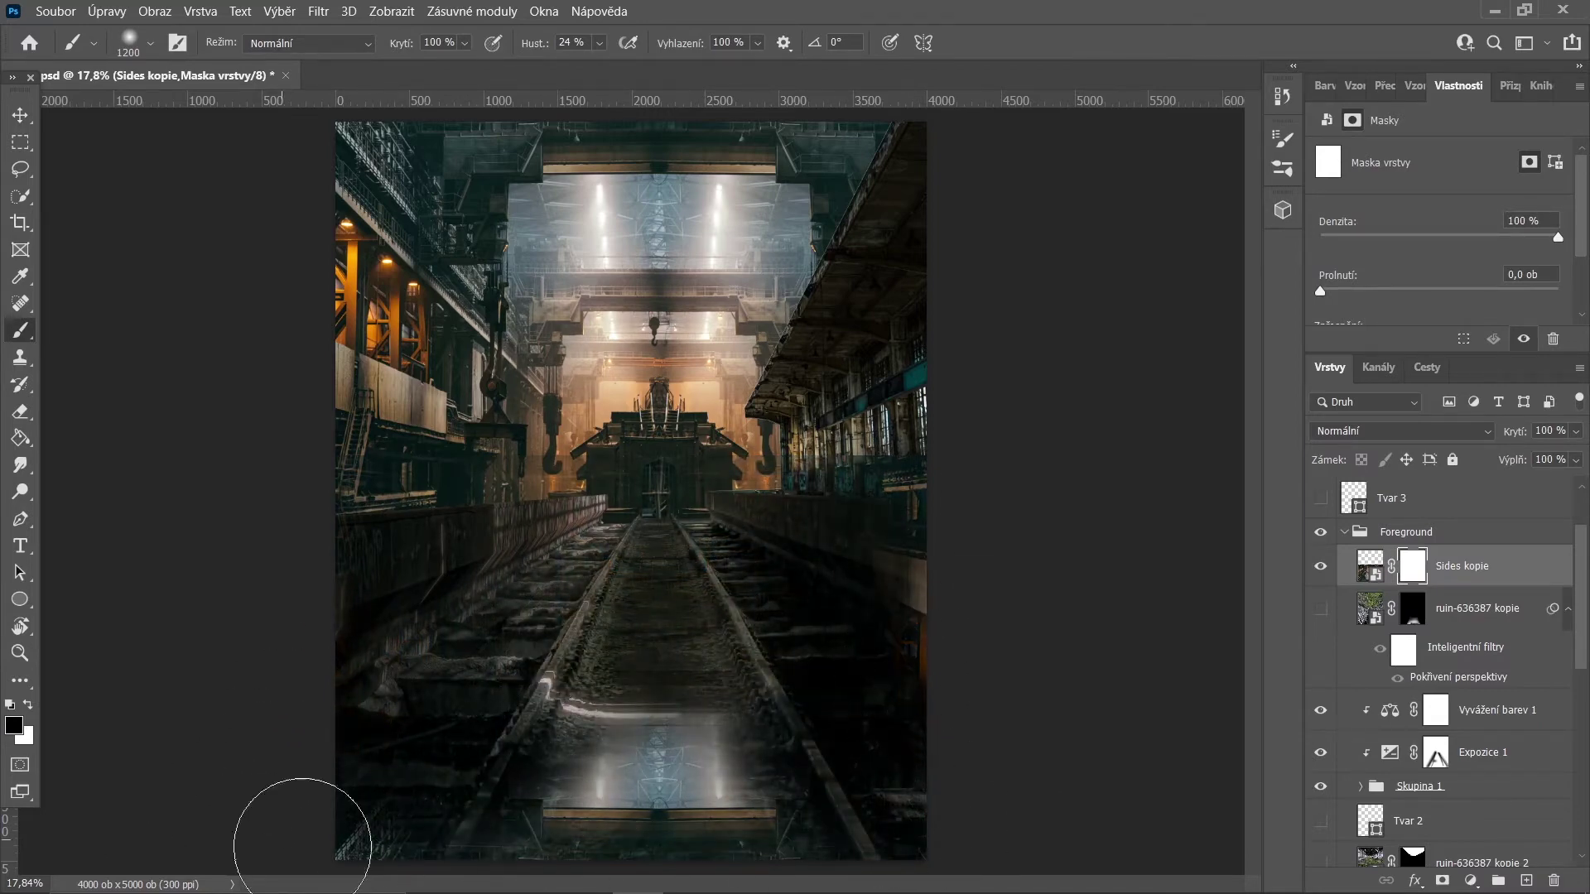
{"action": "left_click_drag", "start_coordinate": [637, 762], "coordinate": [530, 662]}
{"action": "left_click", "coordinate": [1399, 431]}
{"action": "left_click", "coordinate": [1358, 652]}
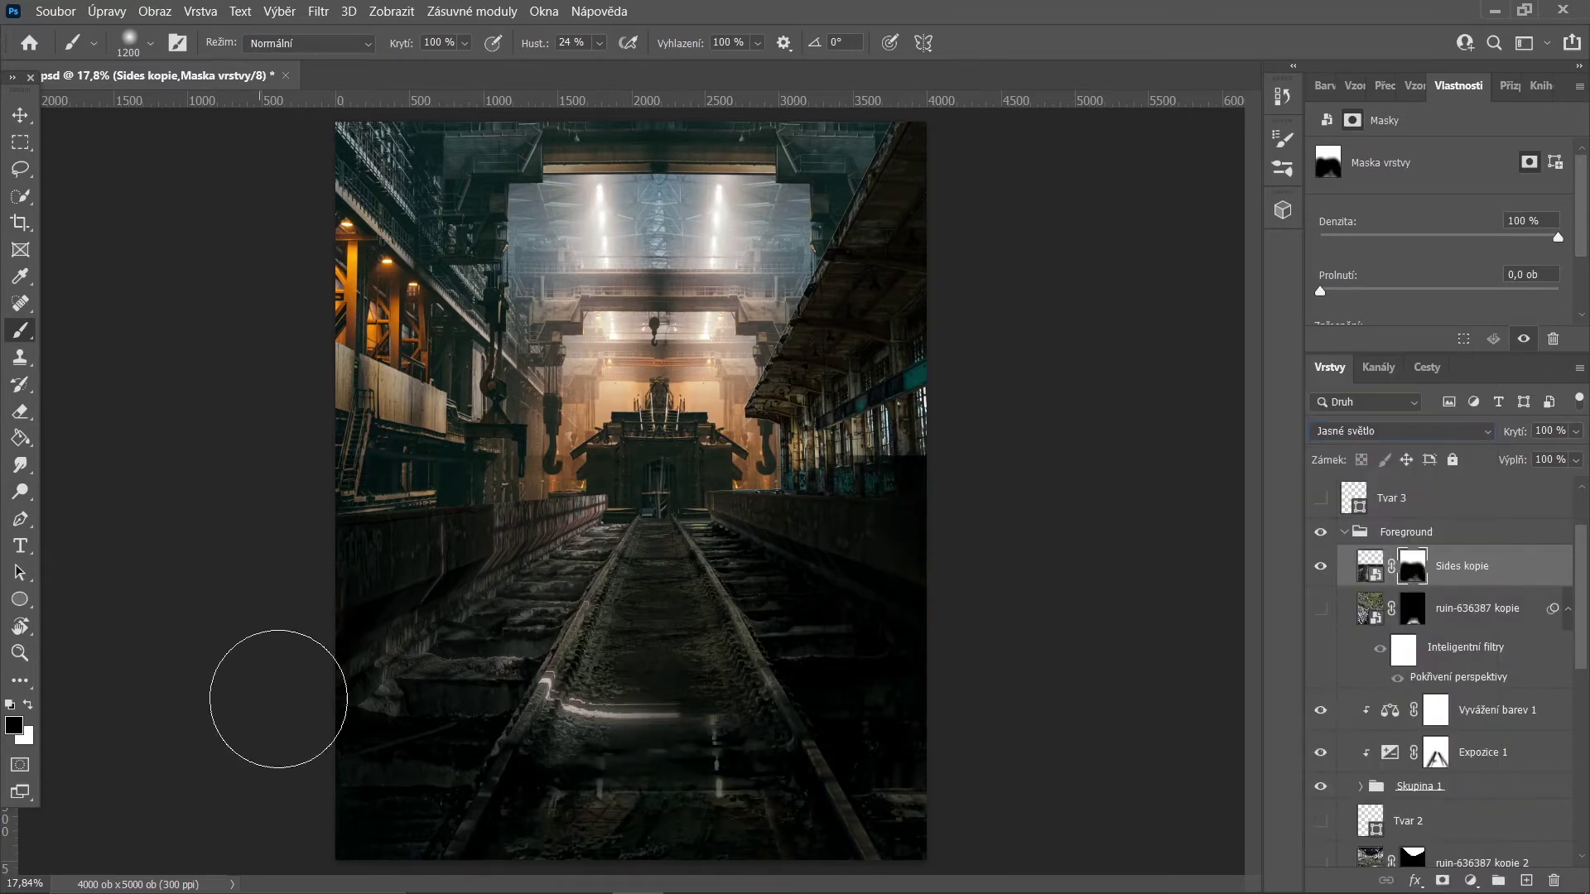
{"action": "key", "text": "shift+0"}
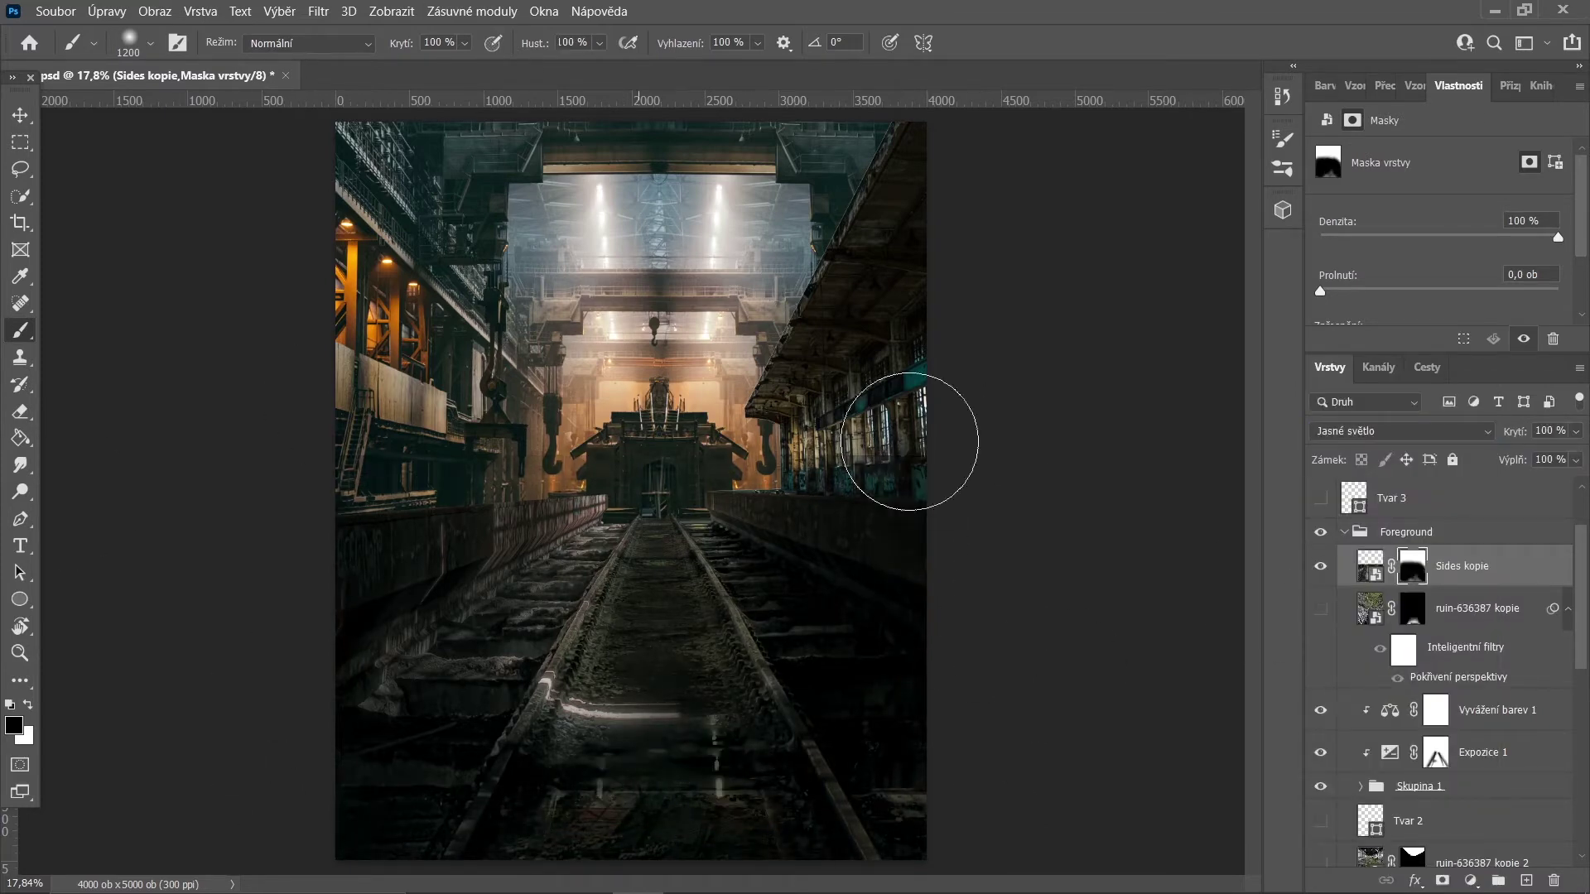
- Retune Color Balance 2 shadows toward yellow and green
{"action": "left_click", "coordinate": [1321, 566]}
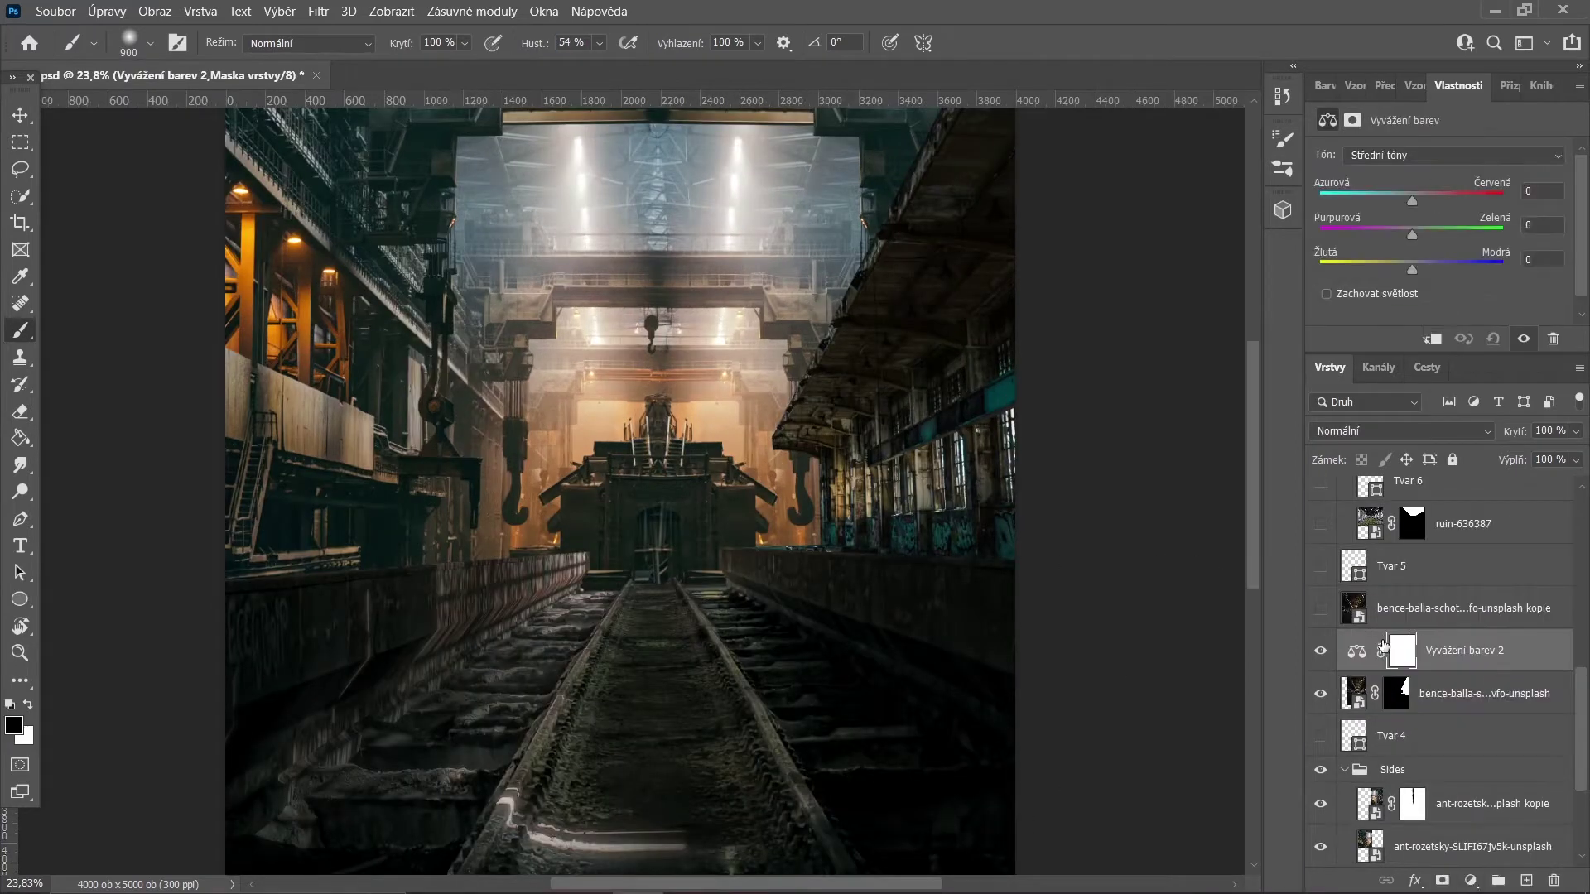
{"action": "left_click_drag", "start_coordinate": [1395, 276], "coordinate": [1409, 240]}
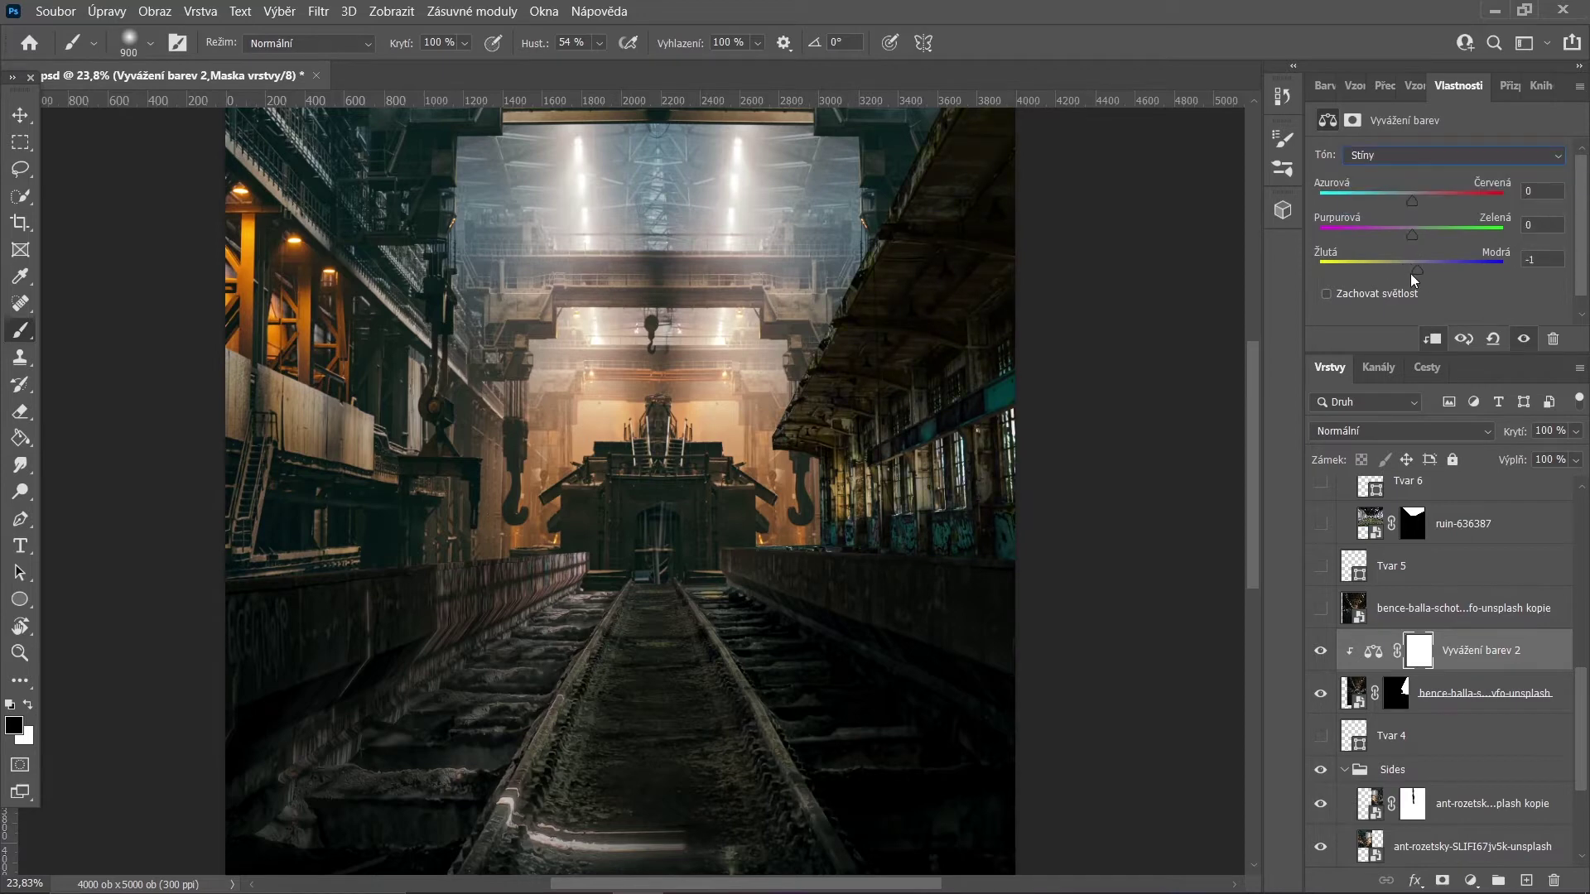
{"action": "left_click_drag", "start_coordinate": [1411, 274], "coordinate": [1408, 235]}
{"action": "left_click_drag", "start_coordinate": [1410, 201], "coordinate": [1409, 206]}
{"action": "key", "text": "Down"}
{"action": "key", "text": "Down"}
- Add Exposure 2 at -0.75, then copy both adjustments onto the Sides group, clipped
{"action": "left_click", "coordinate": [1470, 880]}
{"action": "left_click", "coordinate": [1448, 658]}
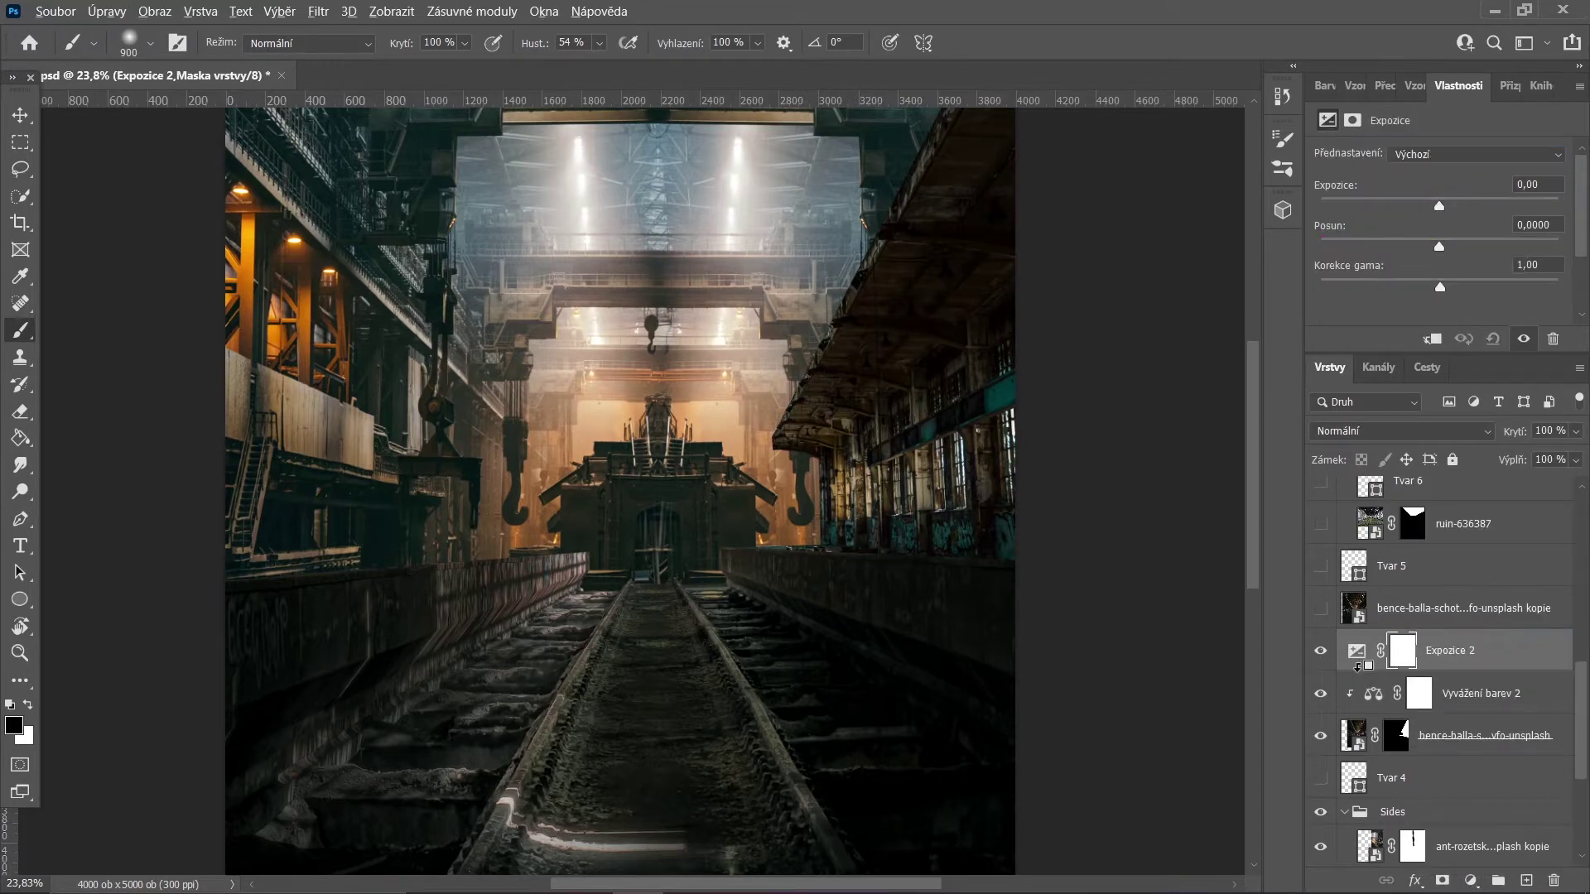
{"action": "left_click_drag", "start_coordinate": [1439, 207], "coordinate": [1431, 208]}
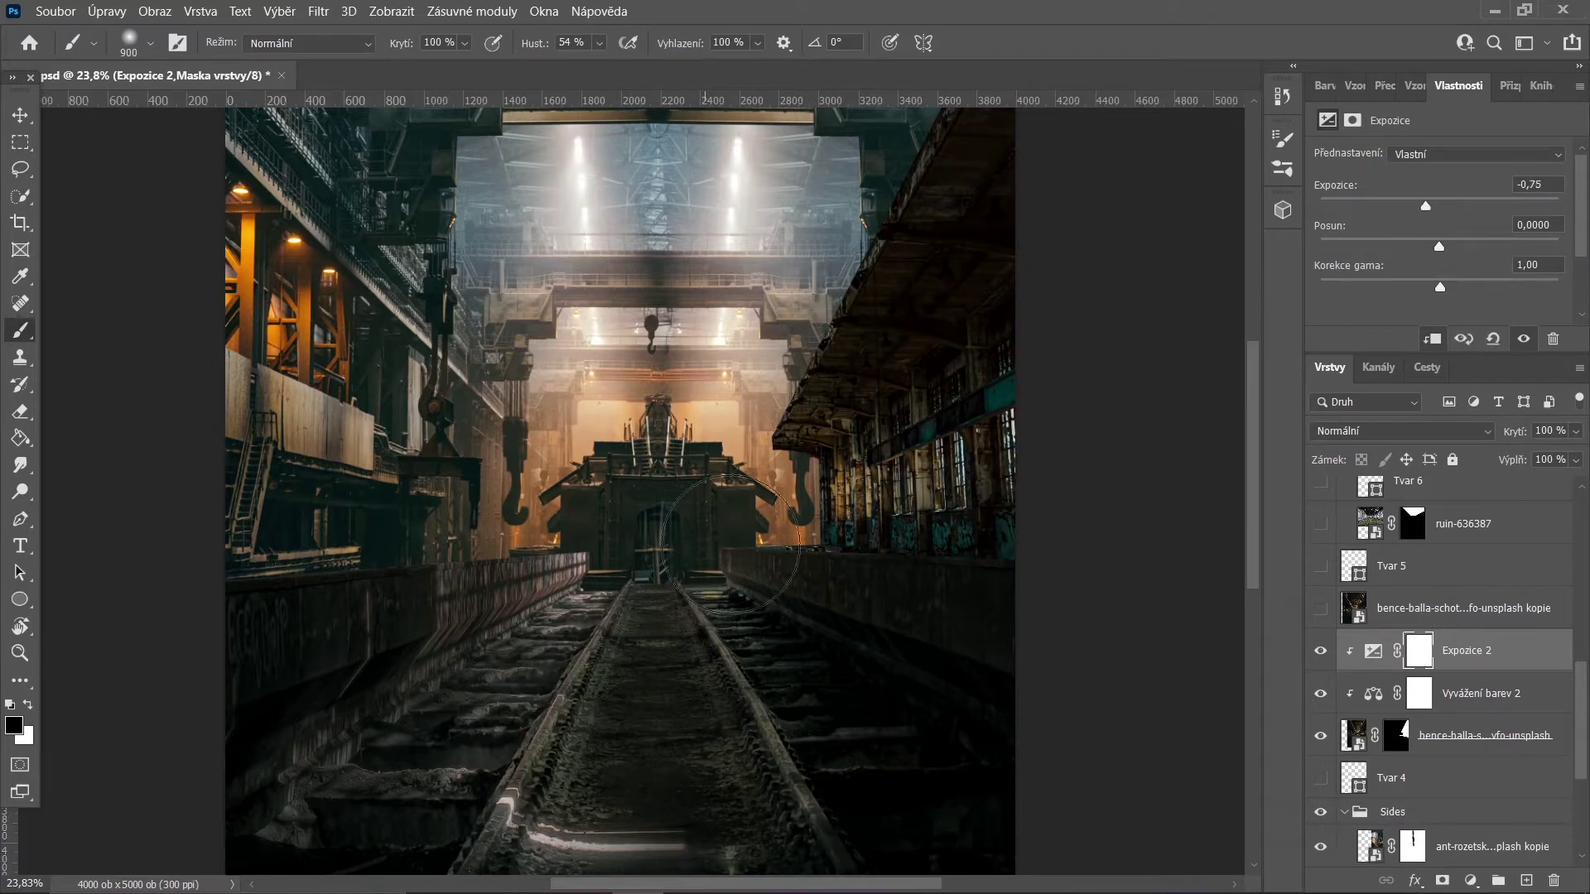
{"action": "key", "text": "bracketleft"}
{"action": "key", "text": "bracketleft"}
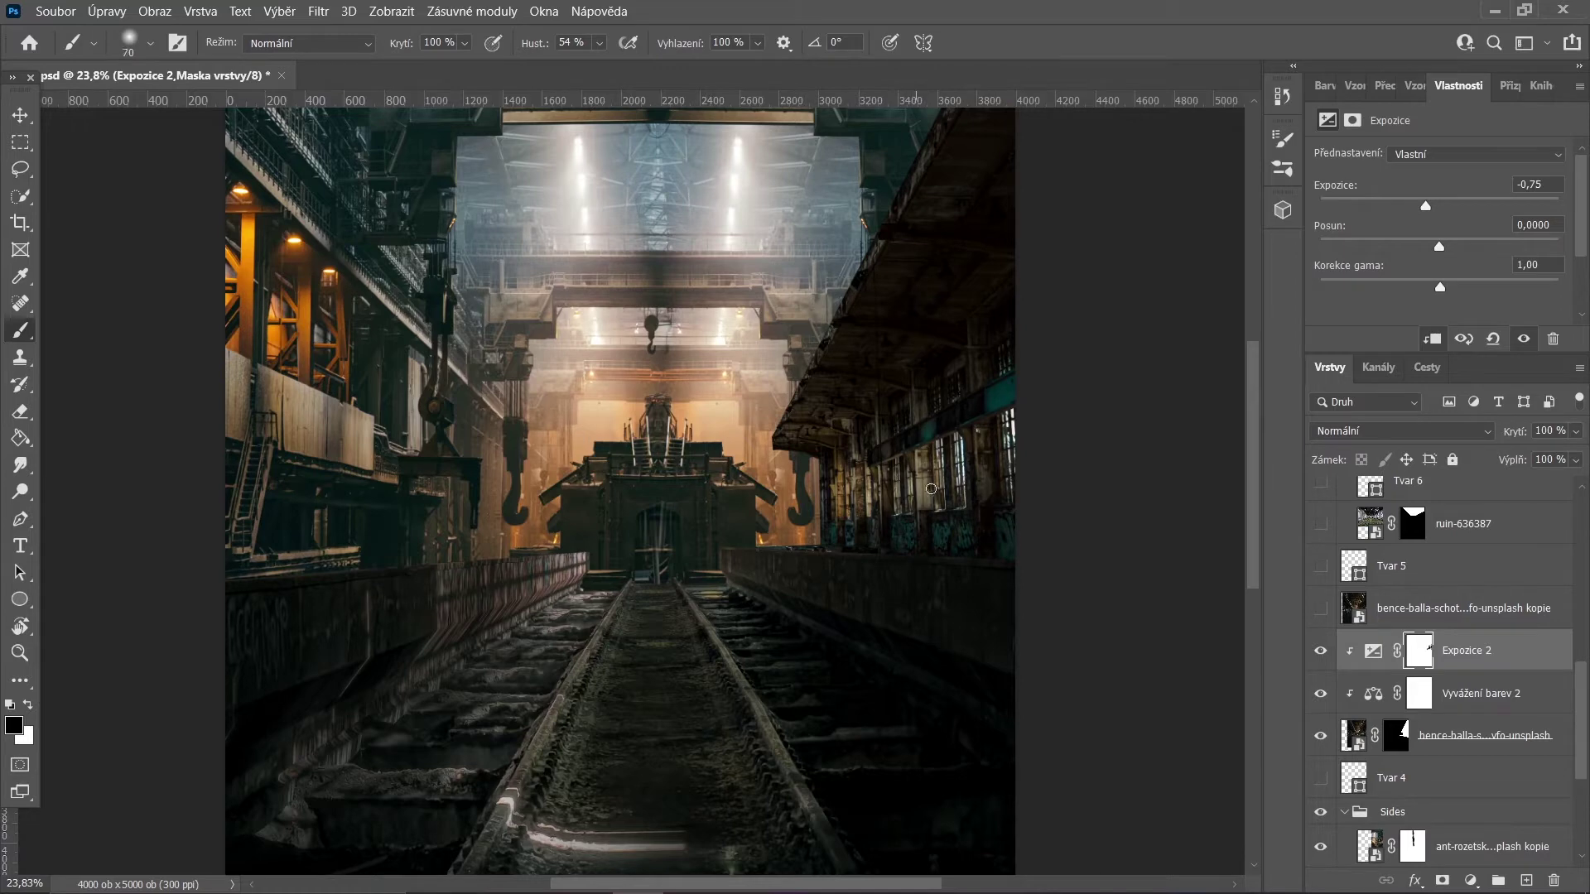
{"action": "left_click", "coordinate": [1497, 700], "text": "shift"}
{"action": "left_click_drag", "start_coordinate": [1497, 700], "coordinate": [1407, 793]}
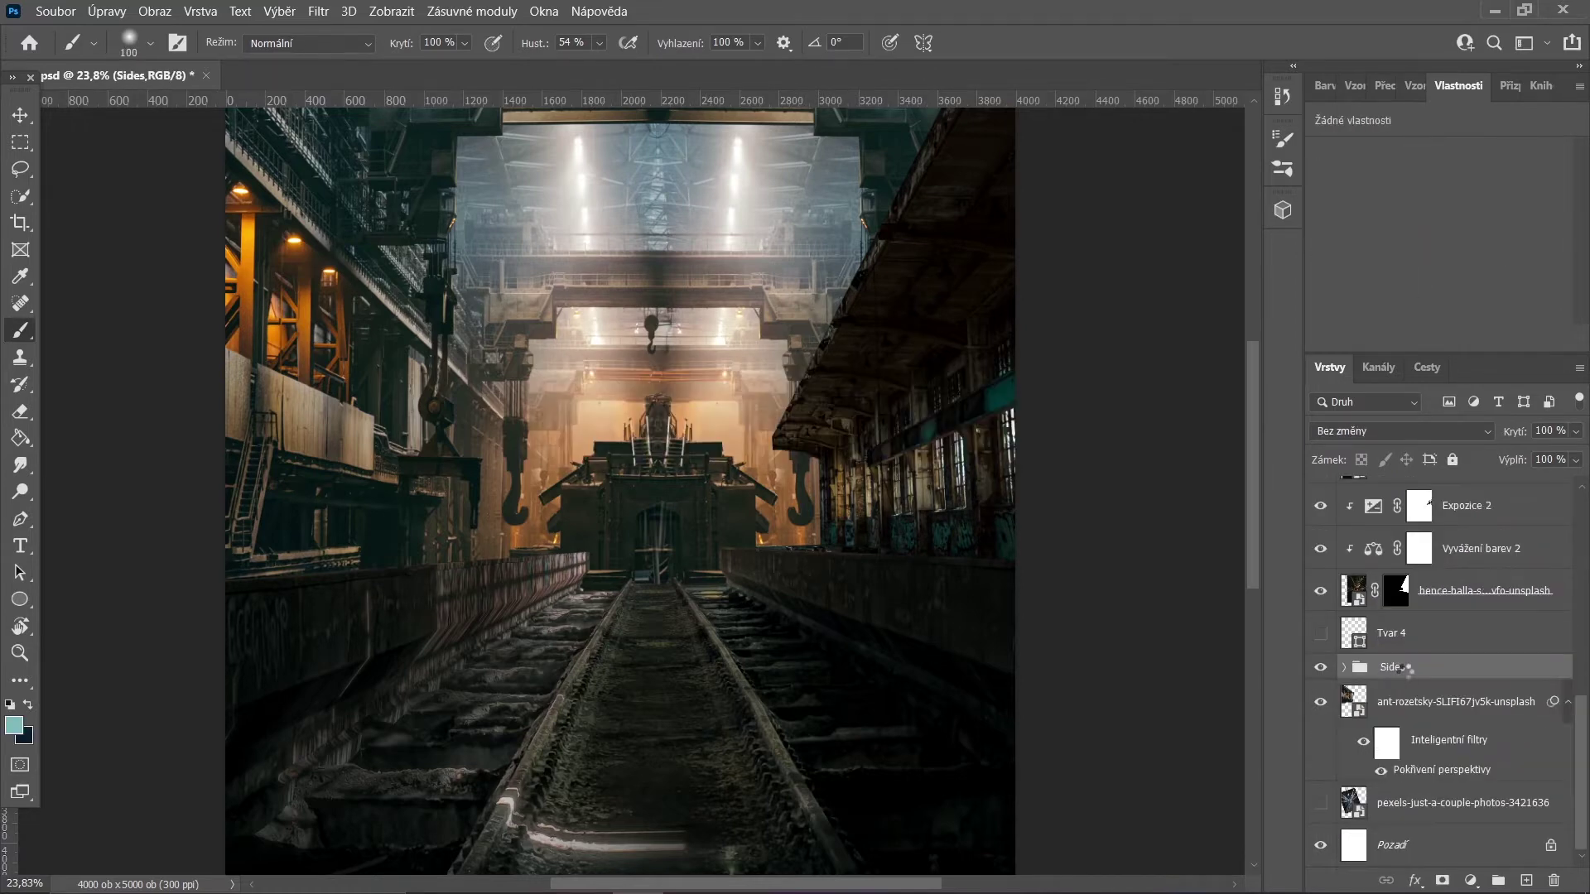
{"action": "key", "text": "ctrl+alt+g"}
{"action": "left_click", "coordinate": [1421, 679]}
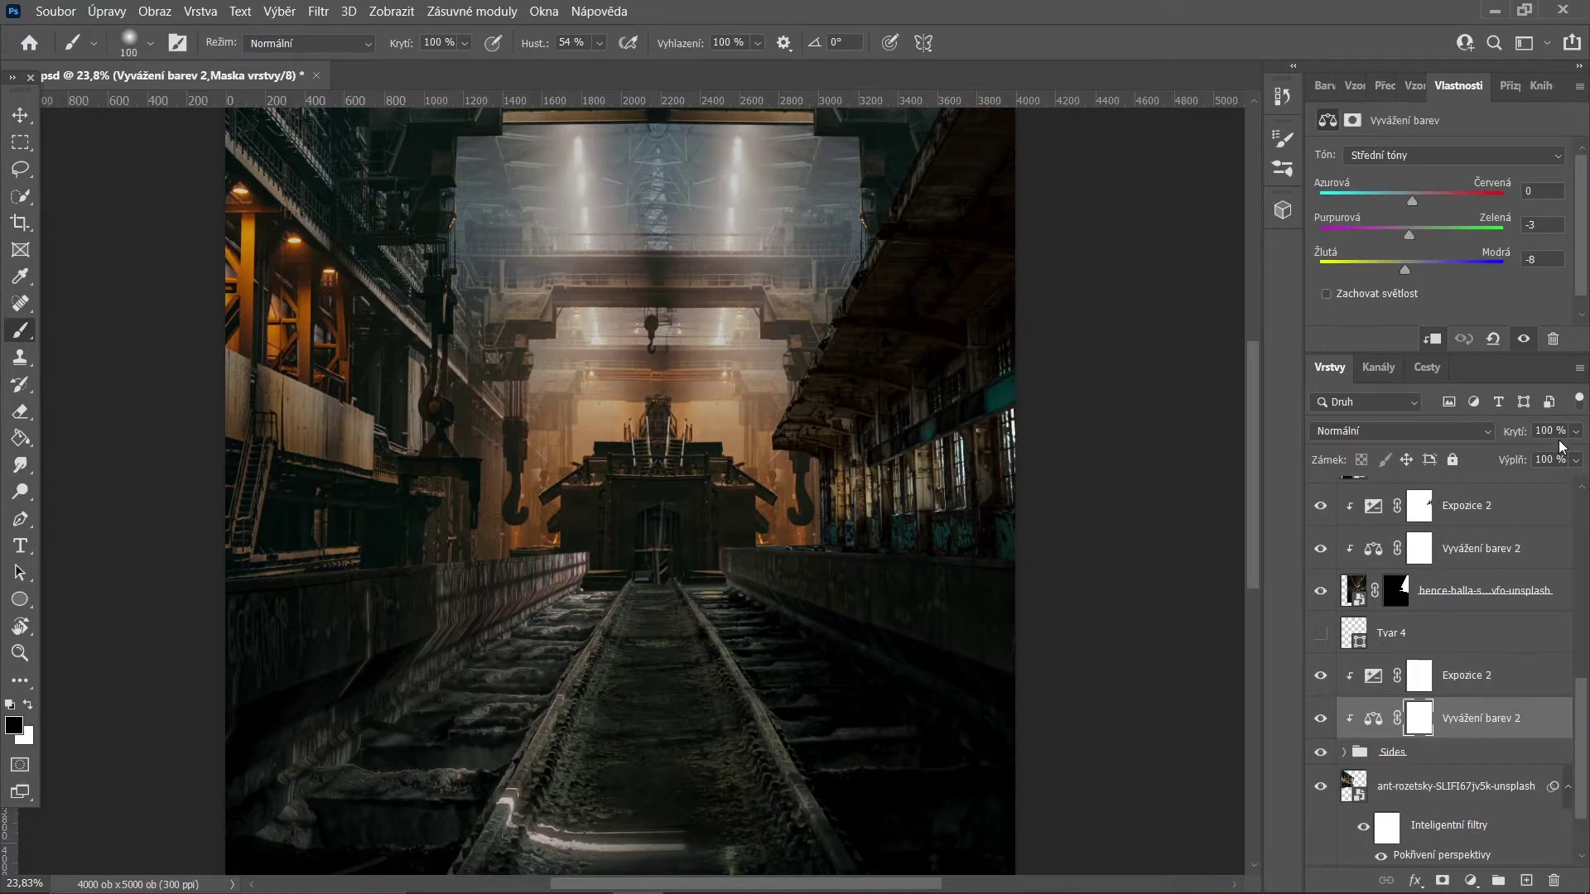
- Paint the Exposure mask off the left wall lamps and the top light columns
{"action": "key", "text": "bracketright"}
{"action": "key", "text": "bracketright"}
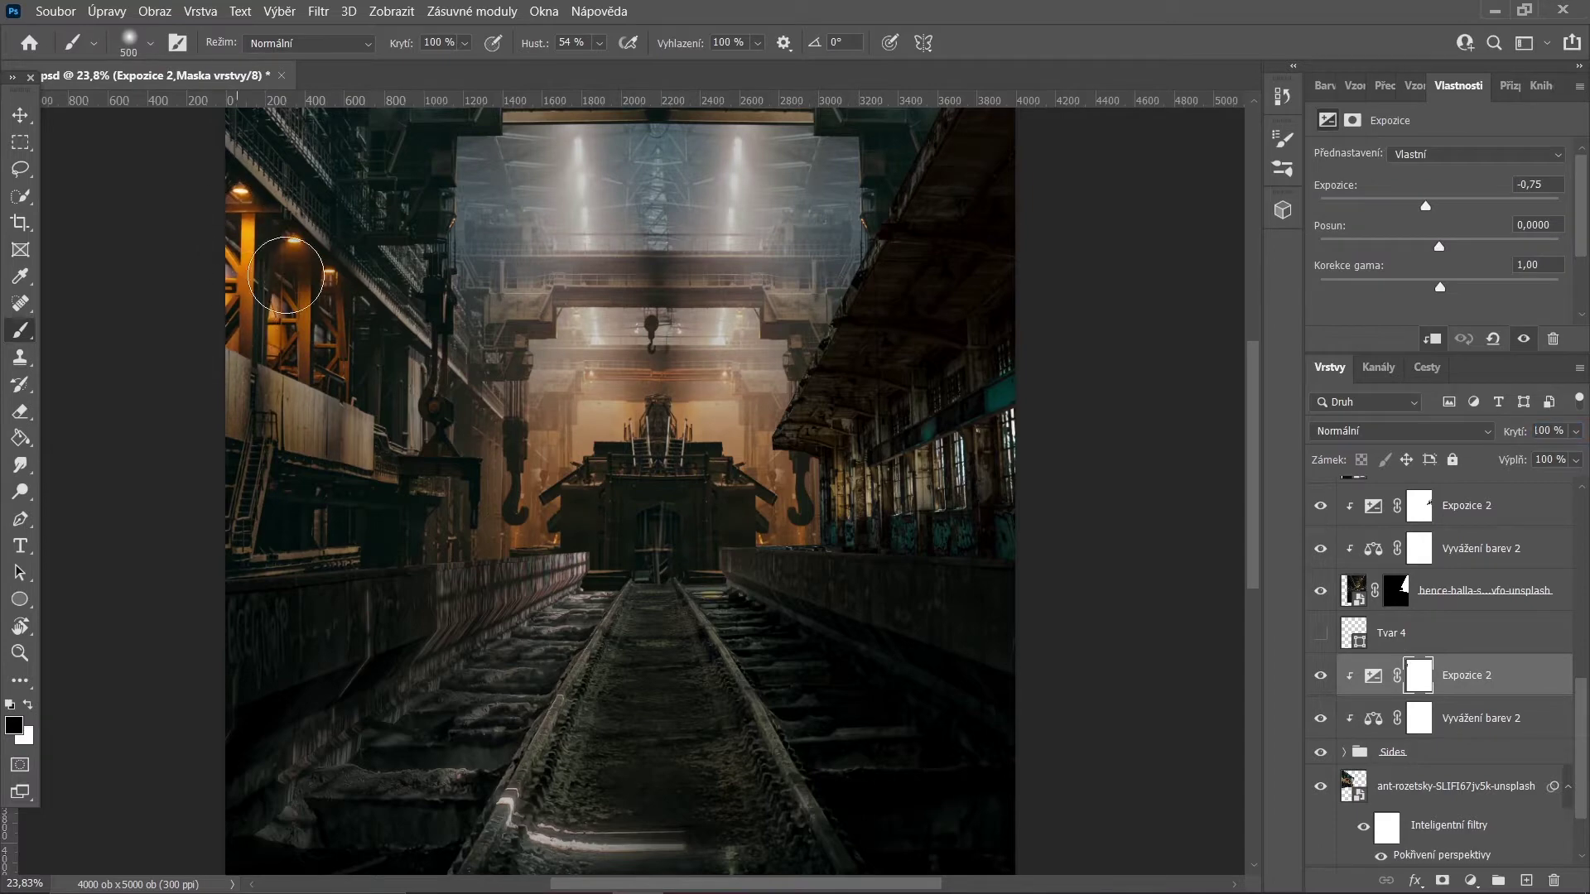
{"action": "key", "text": "bracketright"}
{"action": "key", "text": "bracketright"}
{"action": "key", "text": "bracketright"}
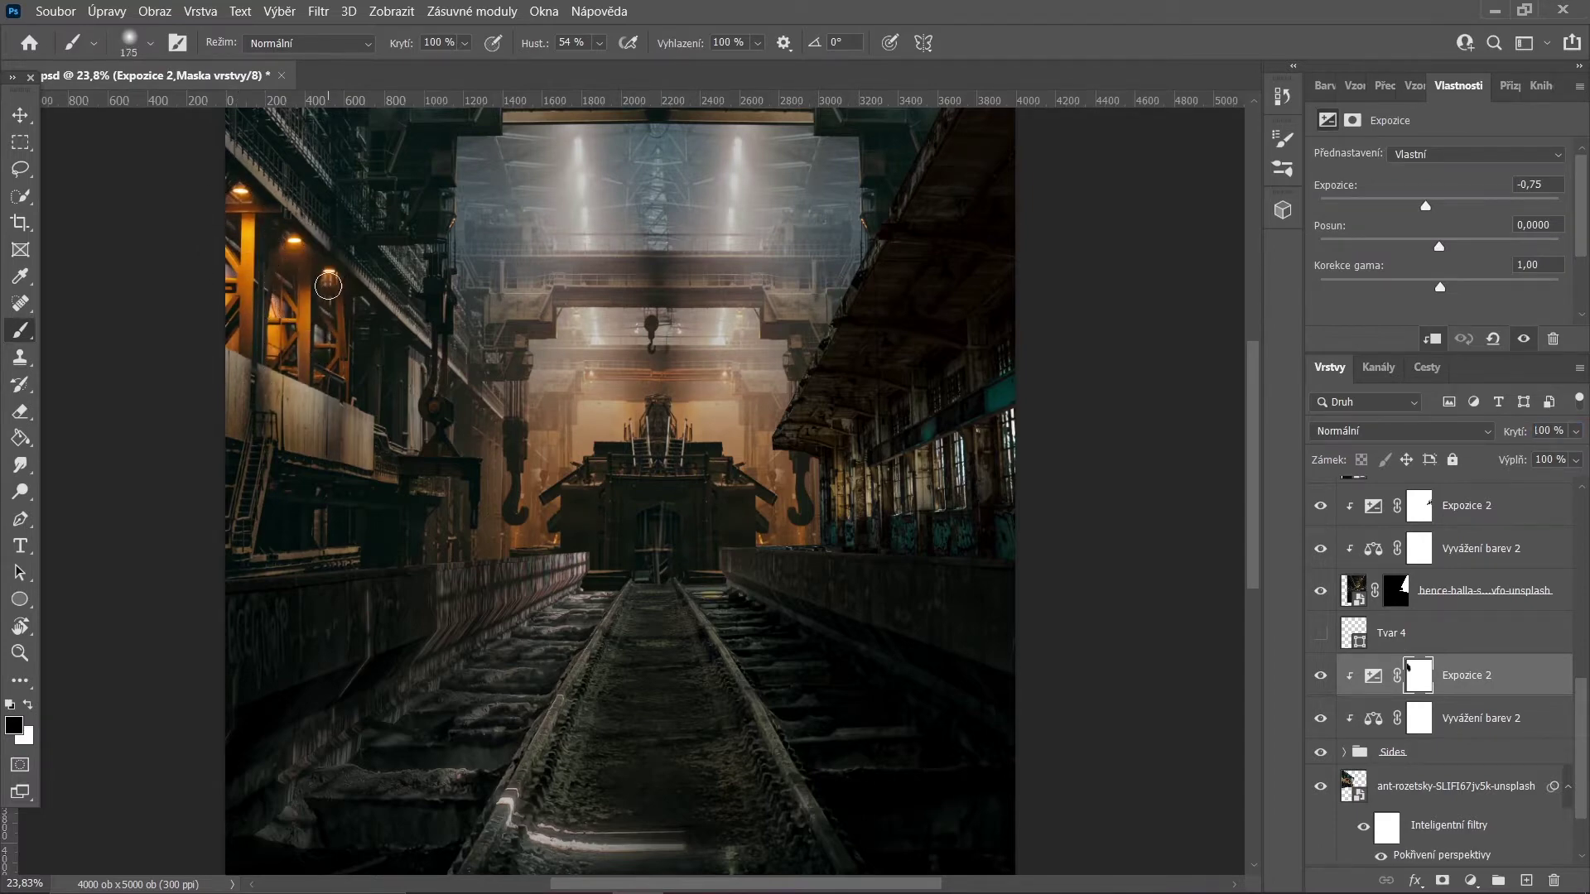
{"action": "key", "text": "bracketleft"}
{"action": "left_click_drag", "start_coordinate": [580, 207], "coordinate": [583, 322]}
{"action": "key", "text": "x"}
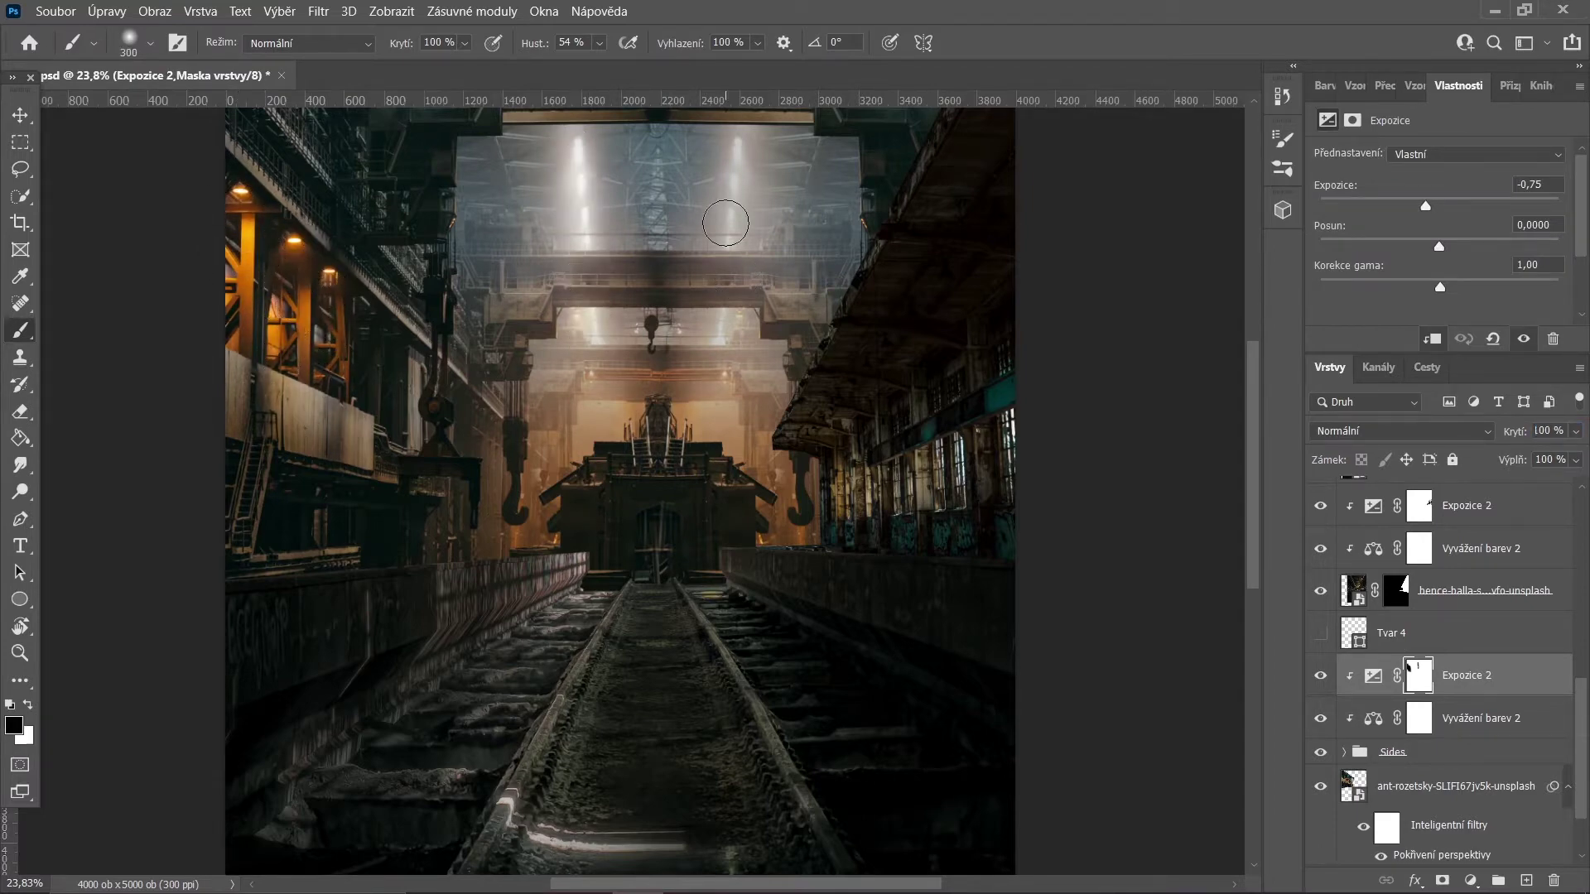
{"action": "left_click_drag", "start_coordinate": [726, 223], "coordinate": [728, 153]}
{"action": "key", "text": "bracketleft"}
{"action": "key", "text": "bracketleft"}
{"action": "key", "text": "bracketleft"}
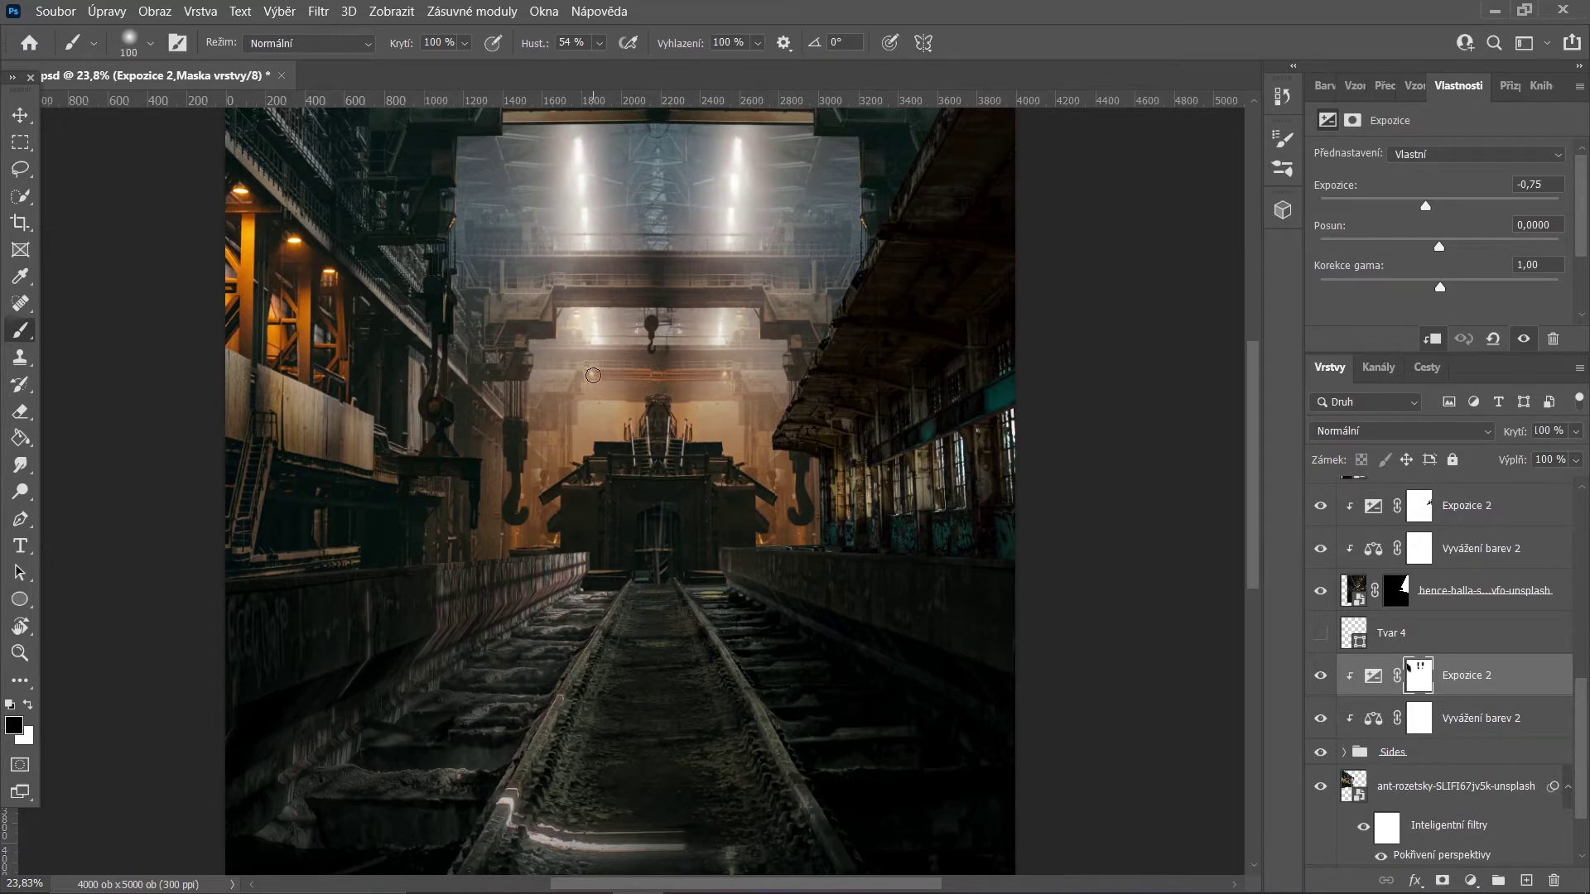
- Toggle the exposure adjustment to compare the result, then select the Tvar 4 layer
{"action": "left_click", "coordinate": [1321, 676]}
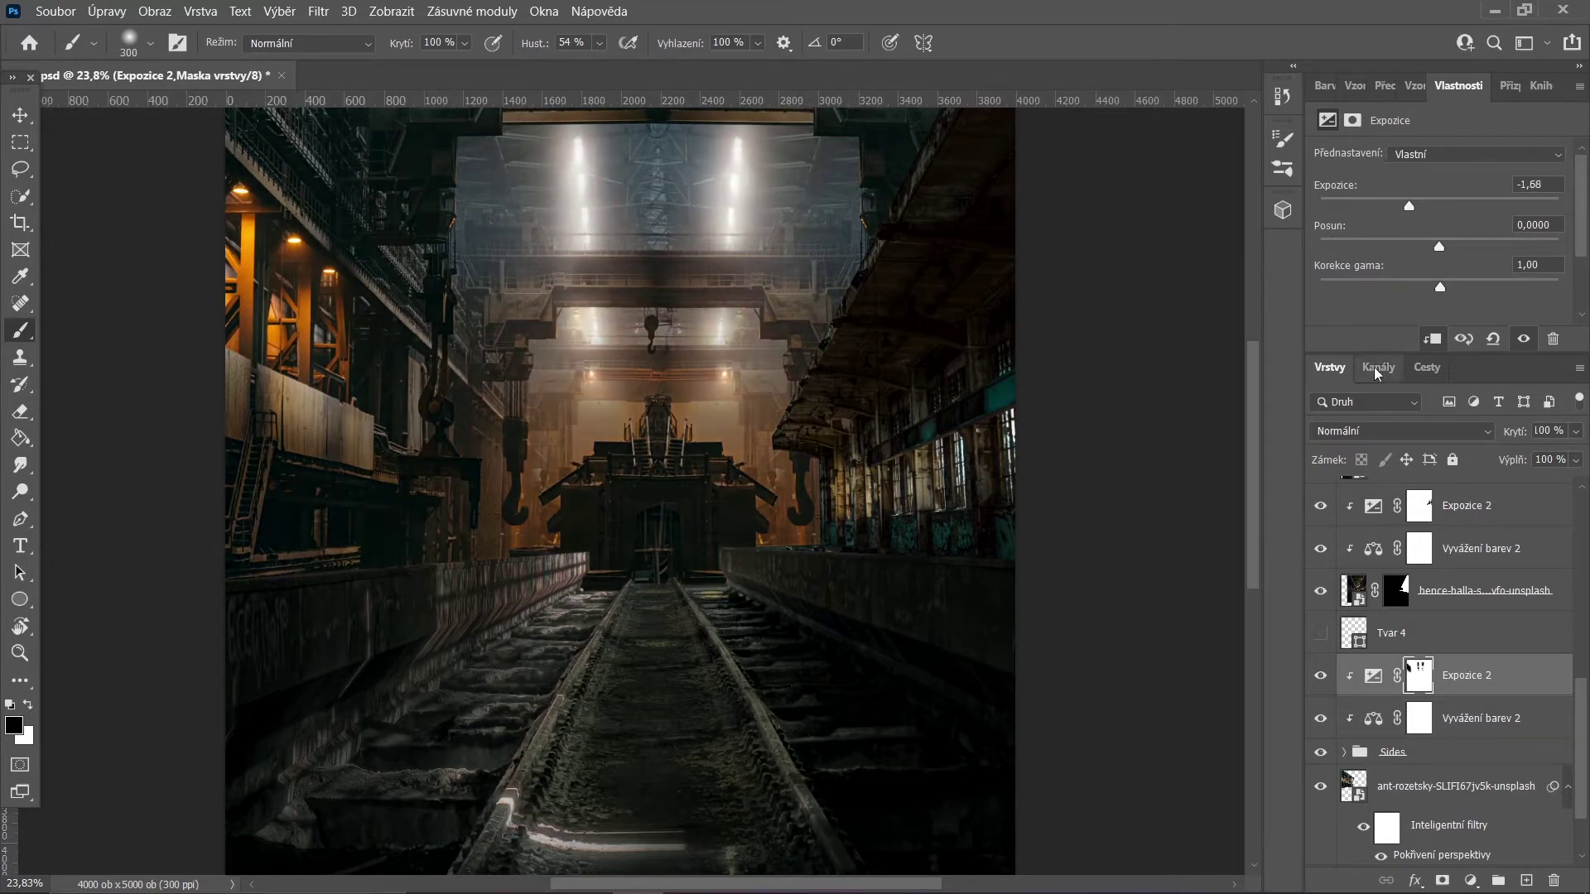
{"action": "left_click", "coordinate": [1321, 676]}
{"action": "left_click", "coordinate": [1321, 675]}
{"action": "left_click", "coordinate": [1321, 676]}
{"action": "key", "text": "alt+bracketright"}
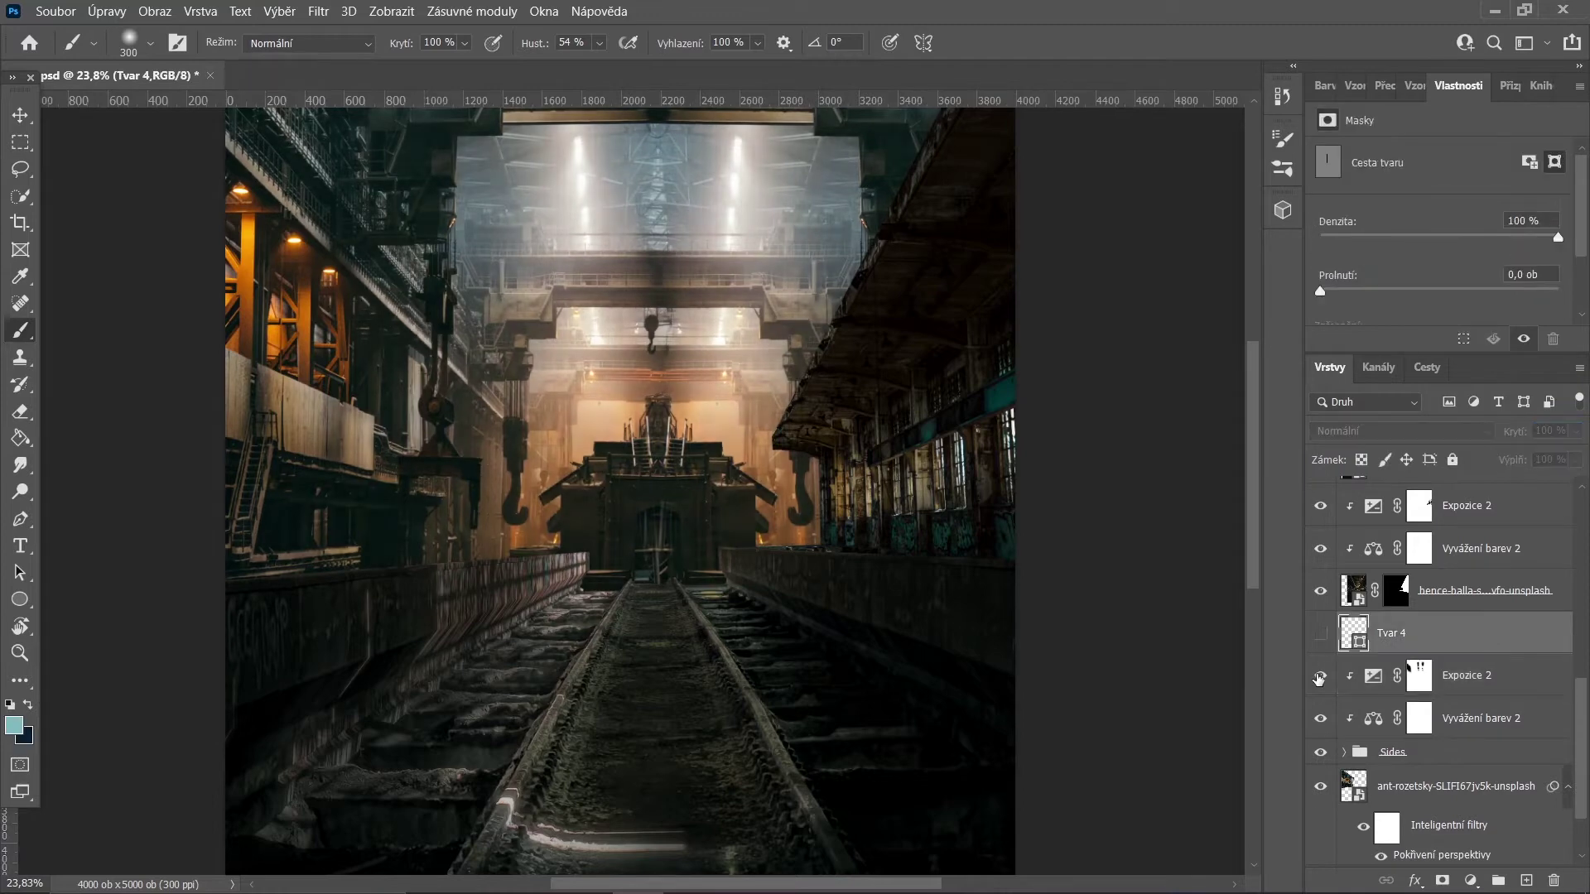
{"action": "left_click", "coordinate": [1320, 675]}
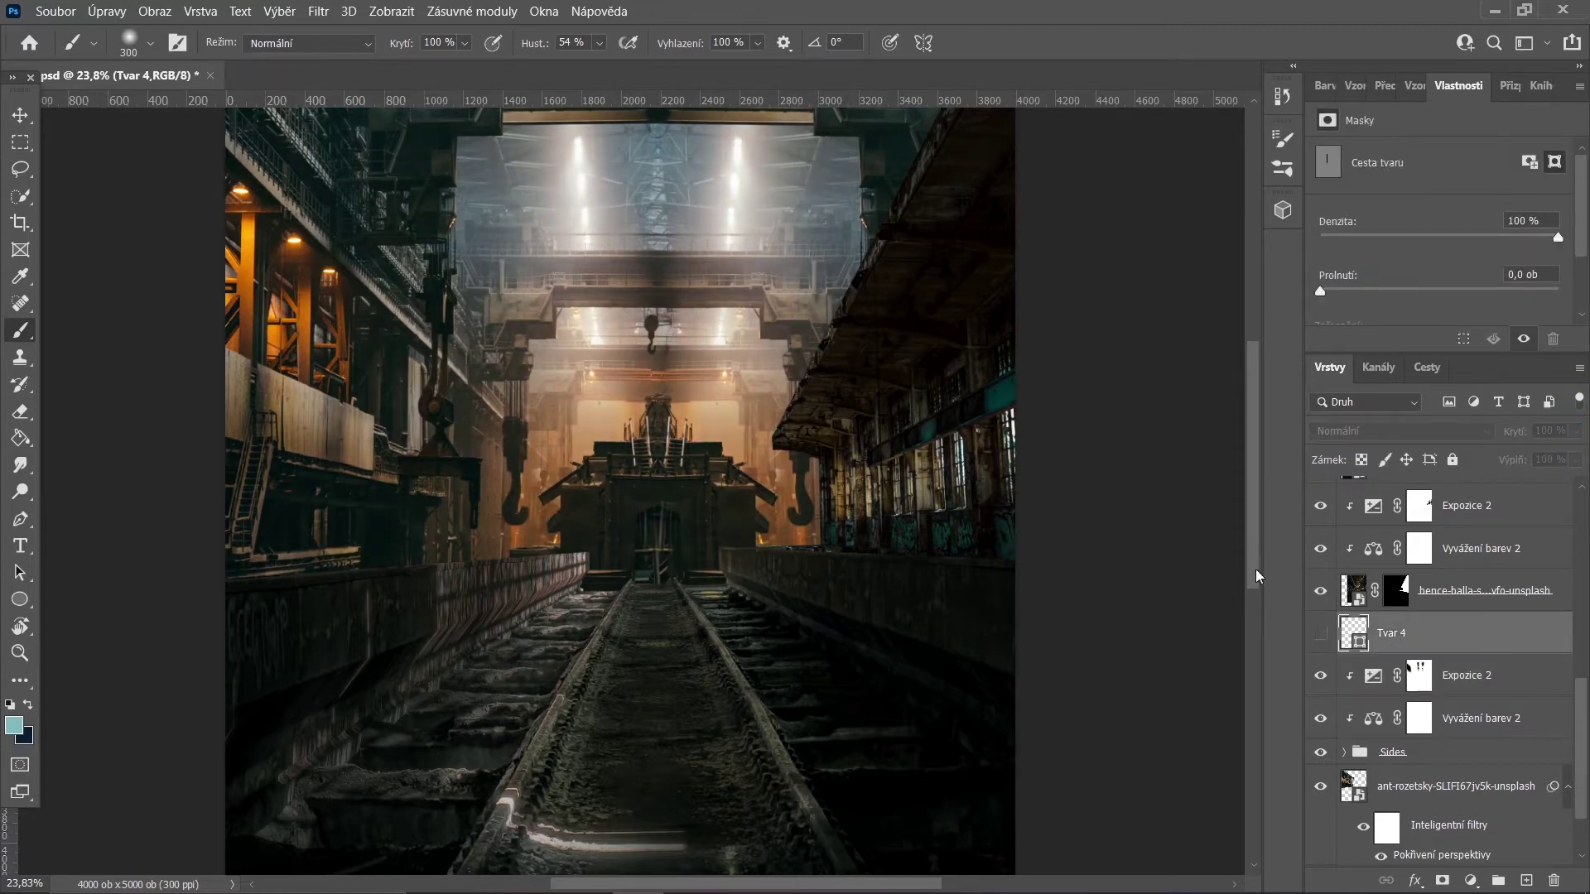
{"action": "key", "text": "alt+bracketleft"}
- Scale the fog overlay down, shift it right, and set its blend mode to Závoj
{"action": "left_click_drag", "start_coordinate": [905, 763], "coordinate": [826, 604]}
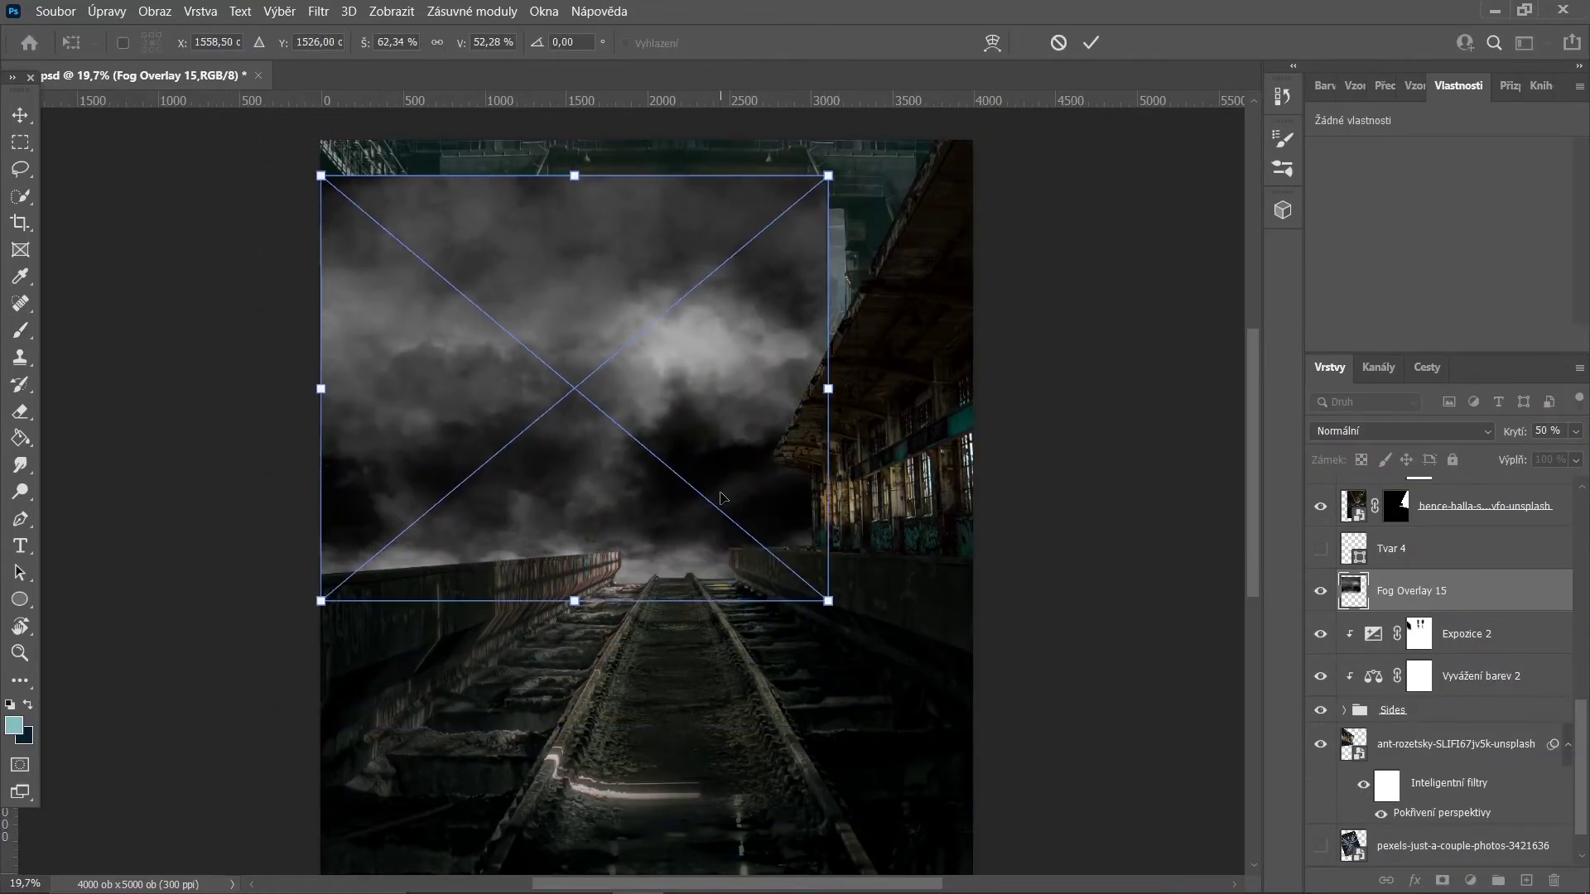
{"action": "left_click_drag", "start_coordinate": [747, 471], "coordinate": [820, 457]}
{"action": "left_click", "coordinate": [1399, 431]}
{"action": "left_click", "coordinate": [1354, 545]}
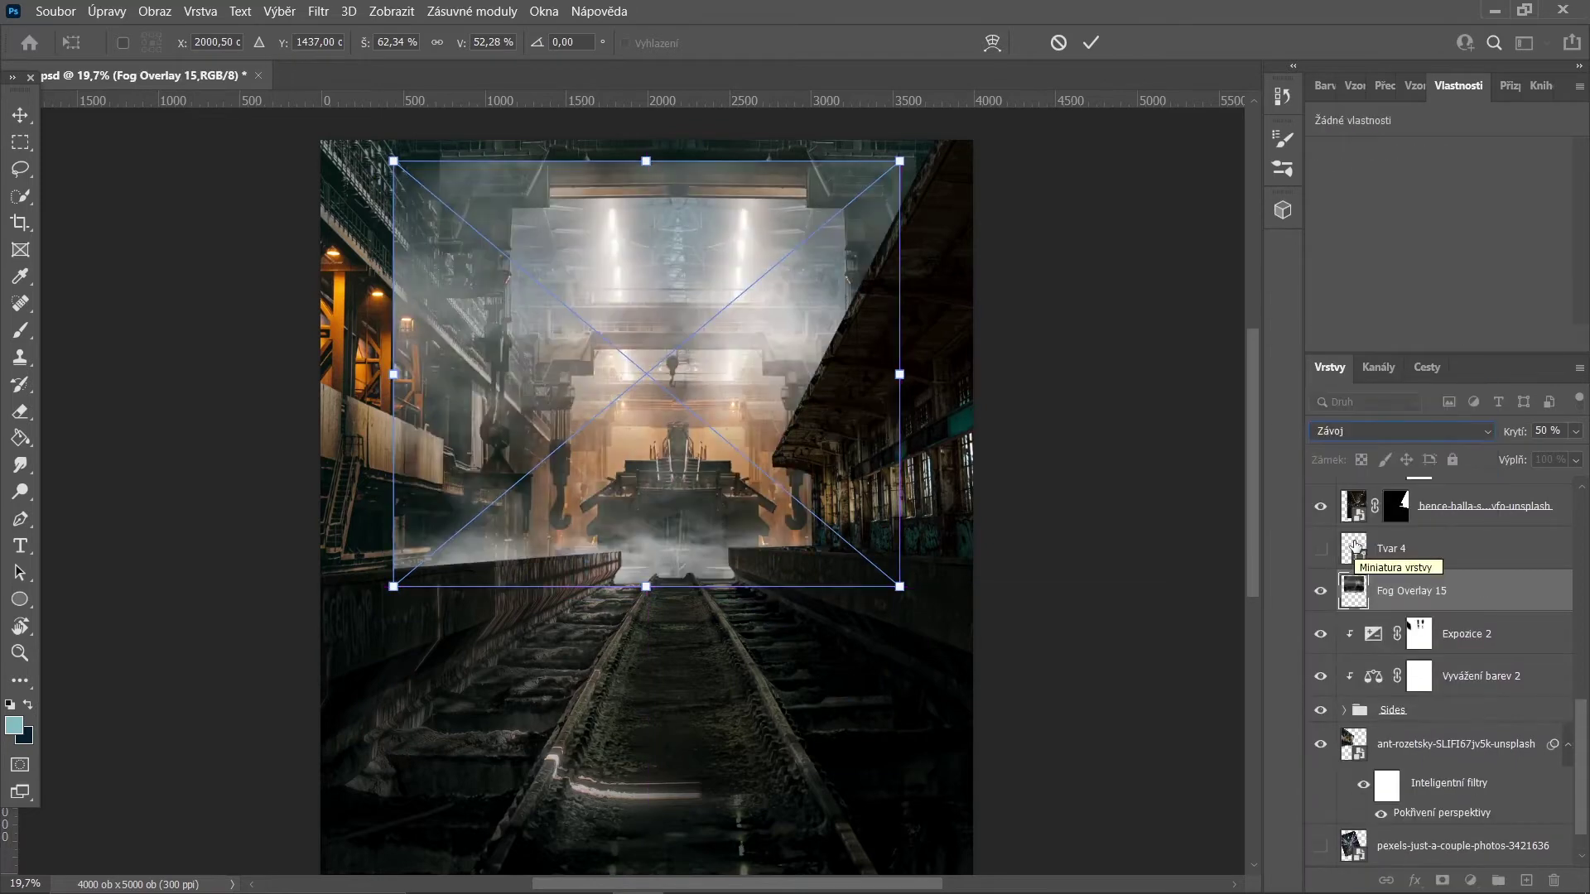
{"action": "key", "text": "Return"}
- Copy the Vyvážení barev 2 and Expozice 2 adjustments above the fog
{"action": "left_click", "coordinate": [1465, 633]}
{"action": "left_click", "coordinate": [1481, 676], "text": "shift"}
{"action": "key", "text": "ctrl+e"}
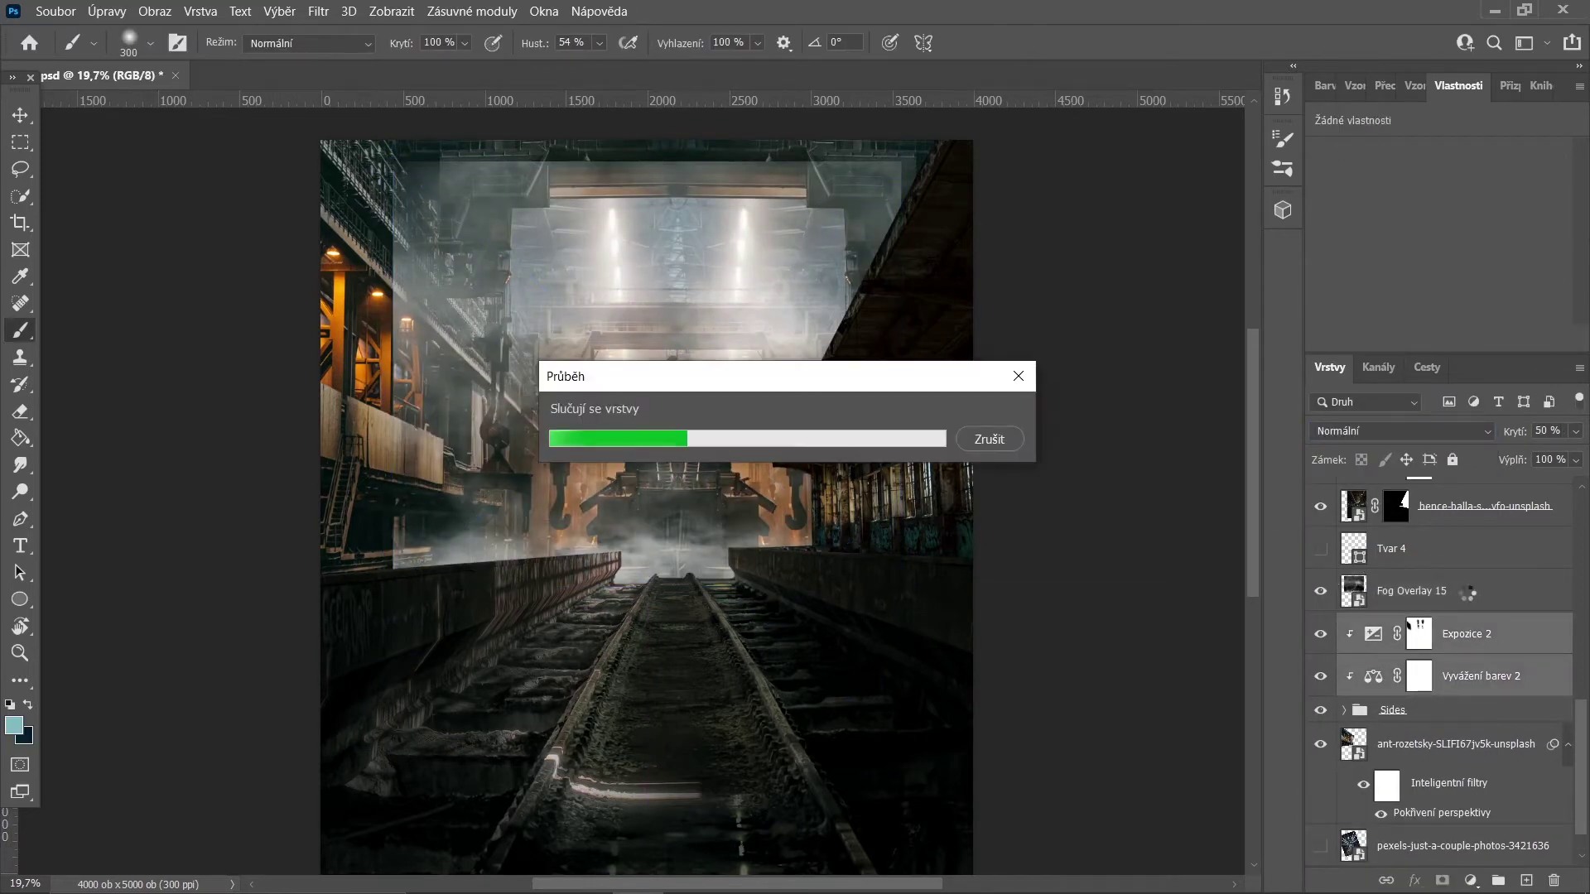
- Add a colorized Hue/Saturation orange tint and mask it to the hall's lamps
{"action": "left_click", "coordinate": [1470, 880]}
{"action": "left_click", "coordinate": [1482, 720]}
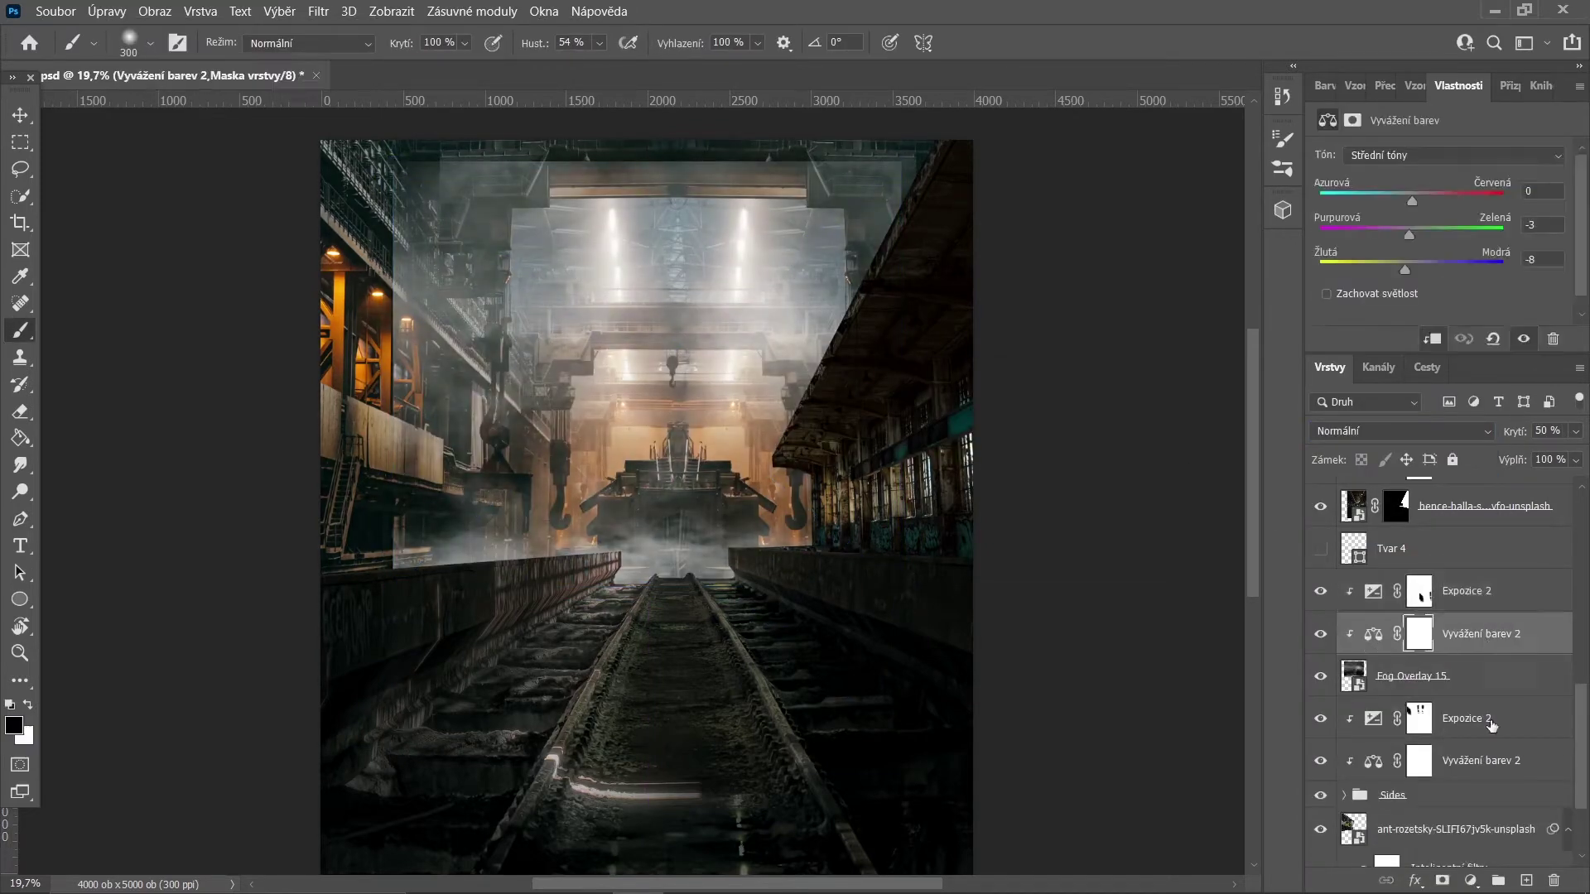
{"action": "scroll", "coordinate": [1441, 249], "scroll_direction": "down", "scroll_amount": 2}
{"action": "left_click", "coordinate": [1422, 293]}
{"action": "left_click_drag", "start_coordinate": [1323, 186], "coordinate": [1458, 185]}
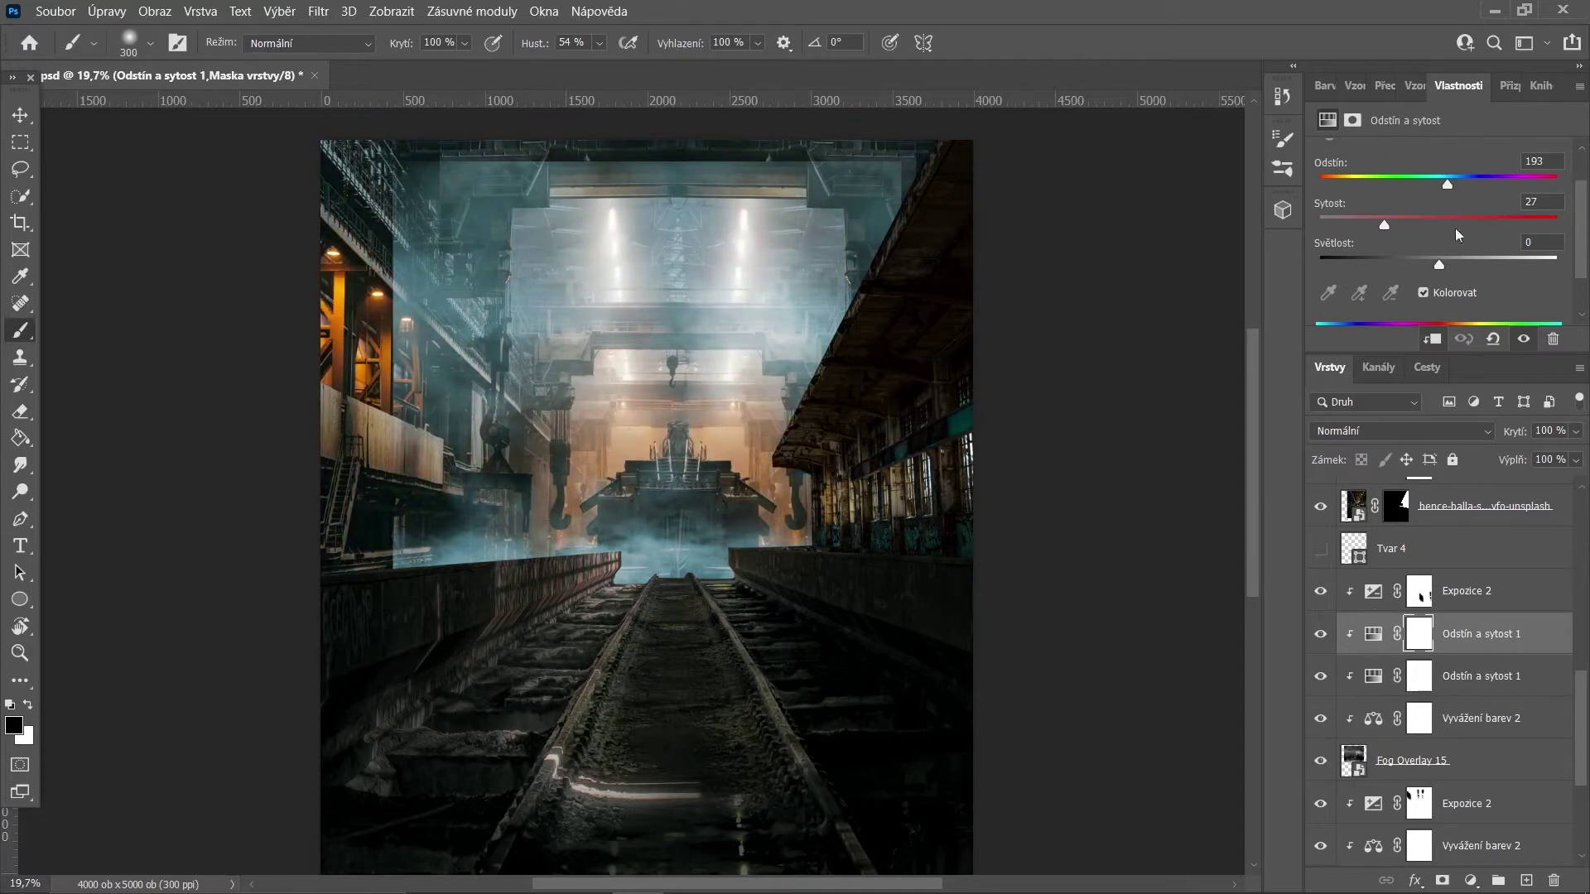
{"action": "left_click_drag", "start_coordinate": [1447, 184], "coordinate": [1337, 182]}
{"action": "left_click", "coordinate": [1422, 678]}
{"action": "left_click_drag", "start_coordinate": [1426, 680], "coordinate": [1420, 637]}
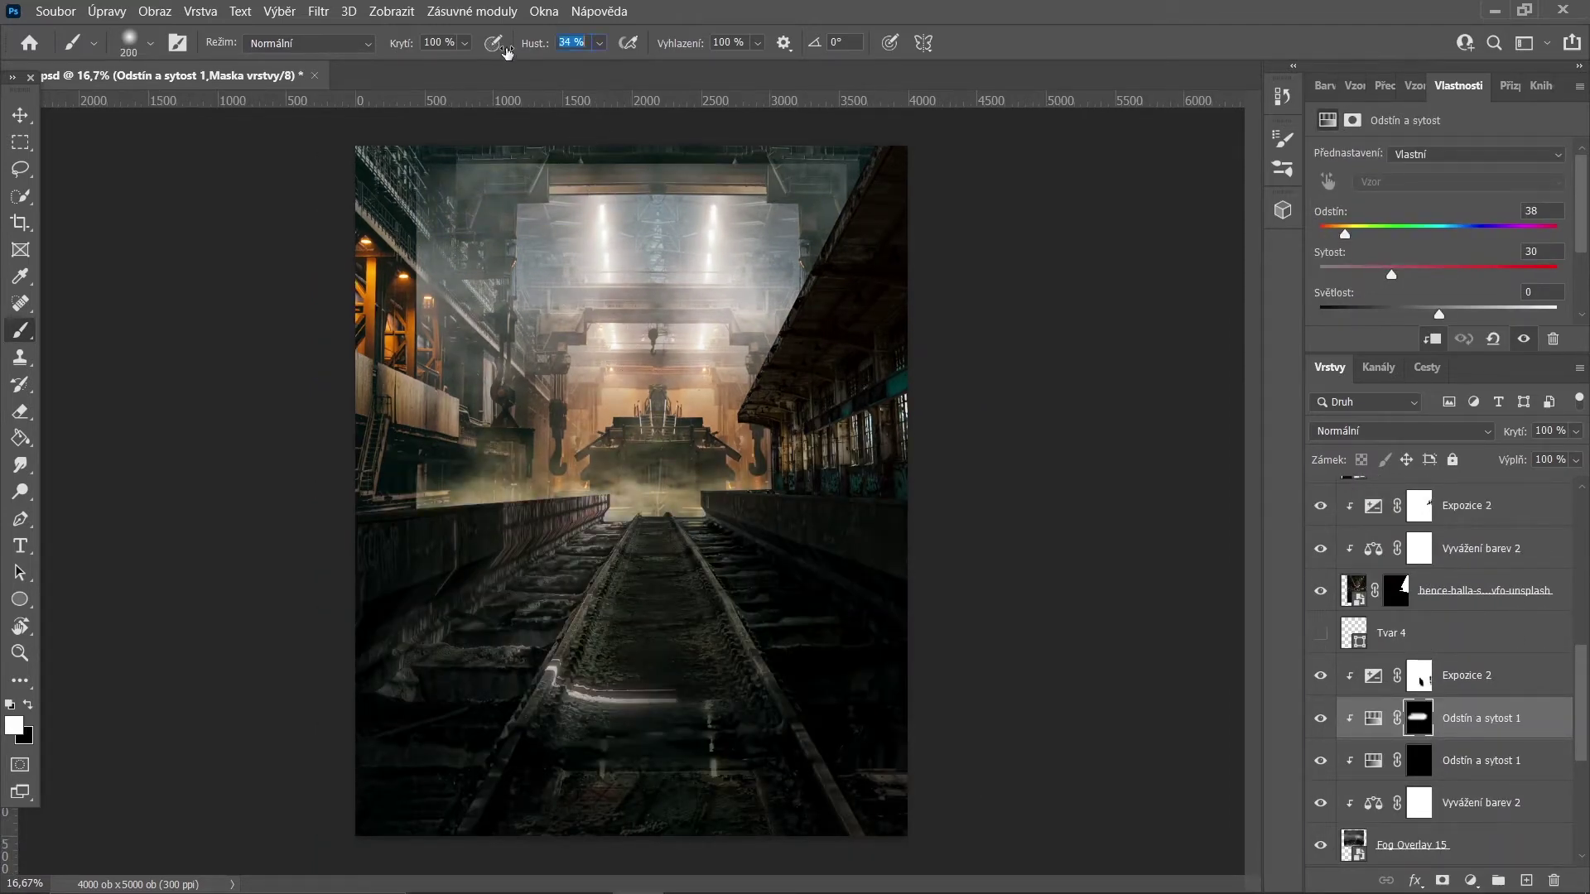
{"action": "type", "text": "19"}
{"action": "left_click", "coordinate": [1416, 770]}
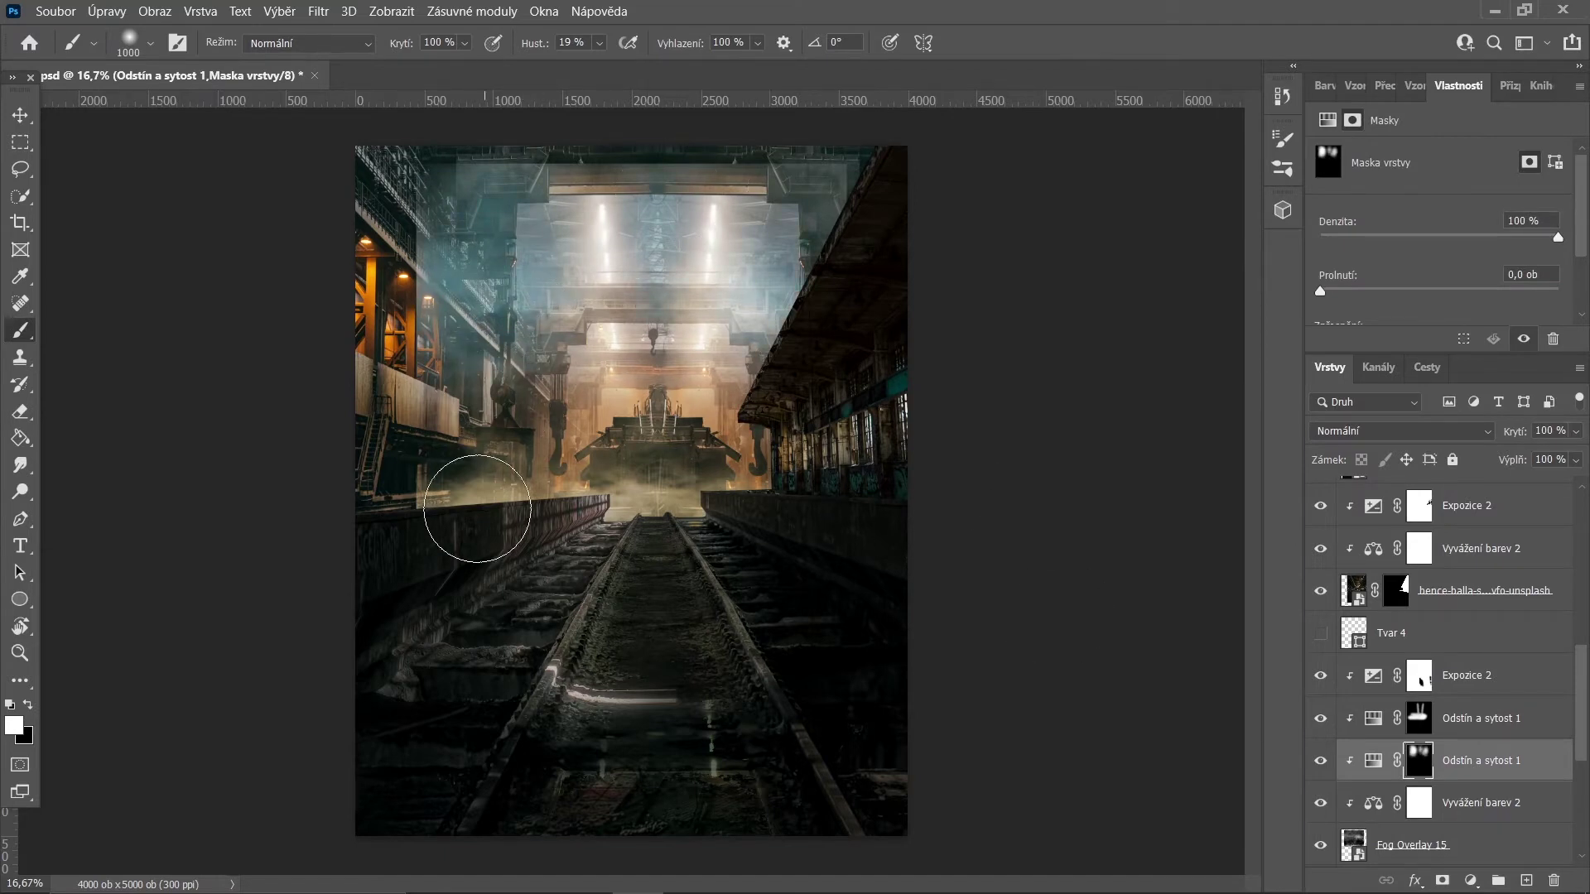
{"action": "key", "text": "alt+bracketright"}
- Mask Fog Overlay 15, painting black to clear fog from the upper scene
{"action": "left_click", "coordinate": [1457, 844]}
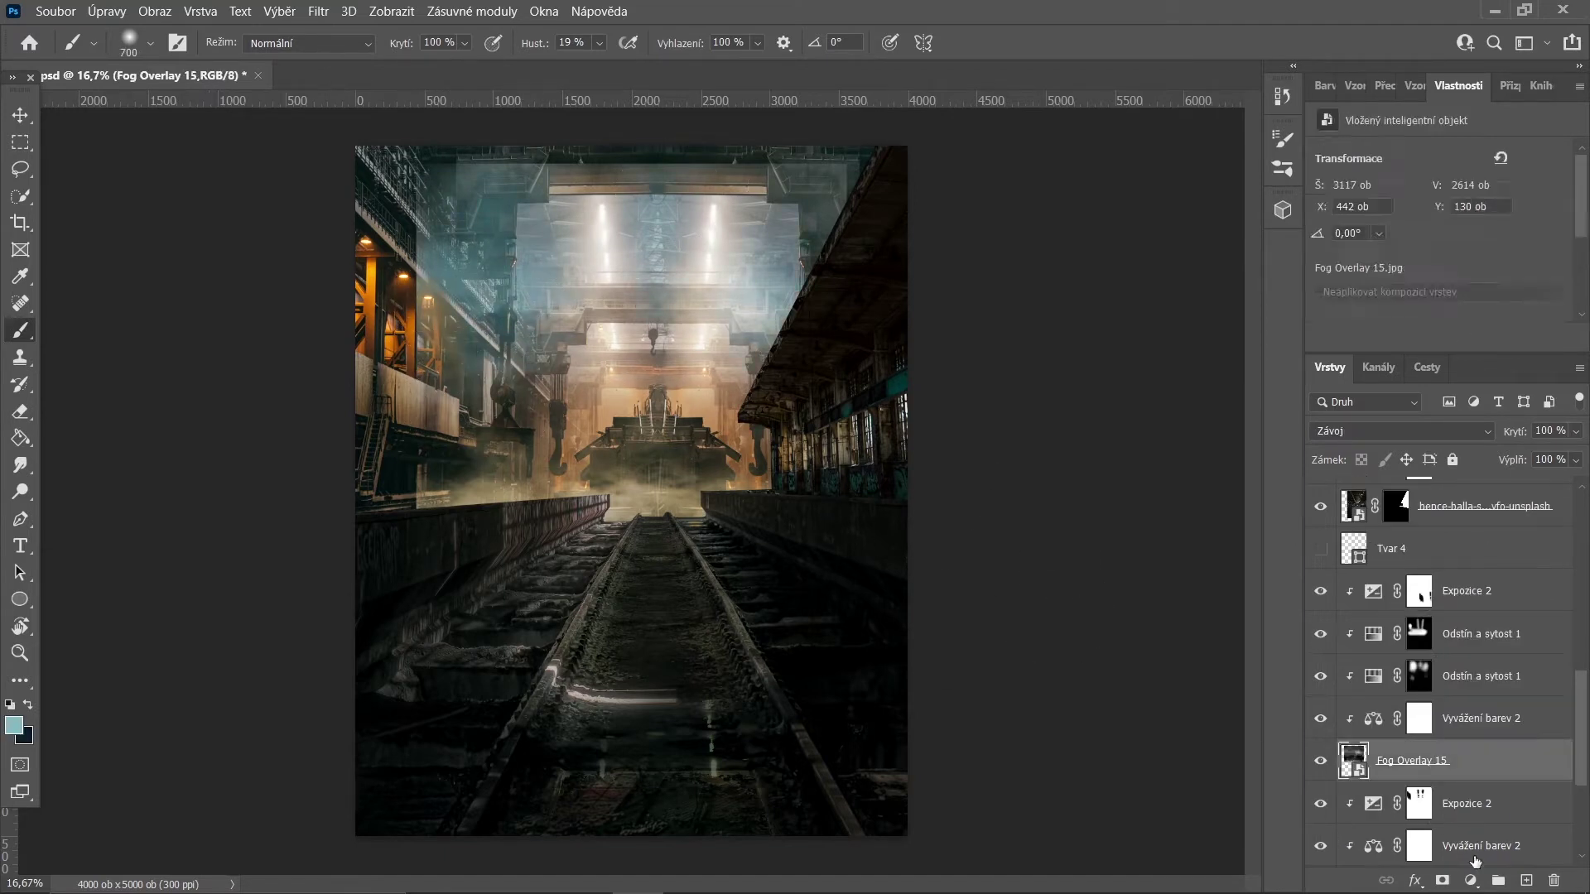
{"action": "left_click", "coordinate": [1442, 880]}
{"action": "key", "text": "x"}
{"action": "mouse_move", "coordinate": [734, 529]}
{"action": "left_mouse_down"}
{"action": "mouse_move", "coordinate": [447, 451]}
{"action": "mouse_move", "coordinate": [472, 226]}
{"action": "mouse_move", "coordinate": [826, 337]}
{"action": "left_mouse_up"}
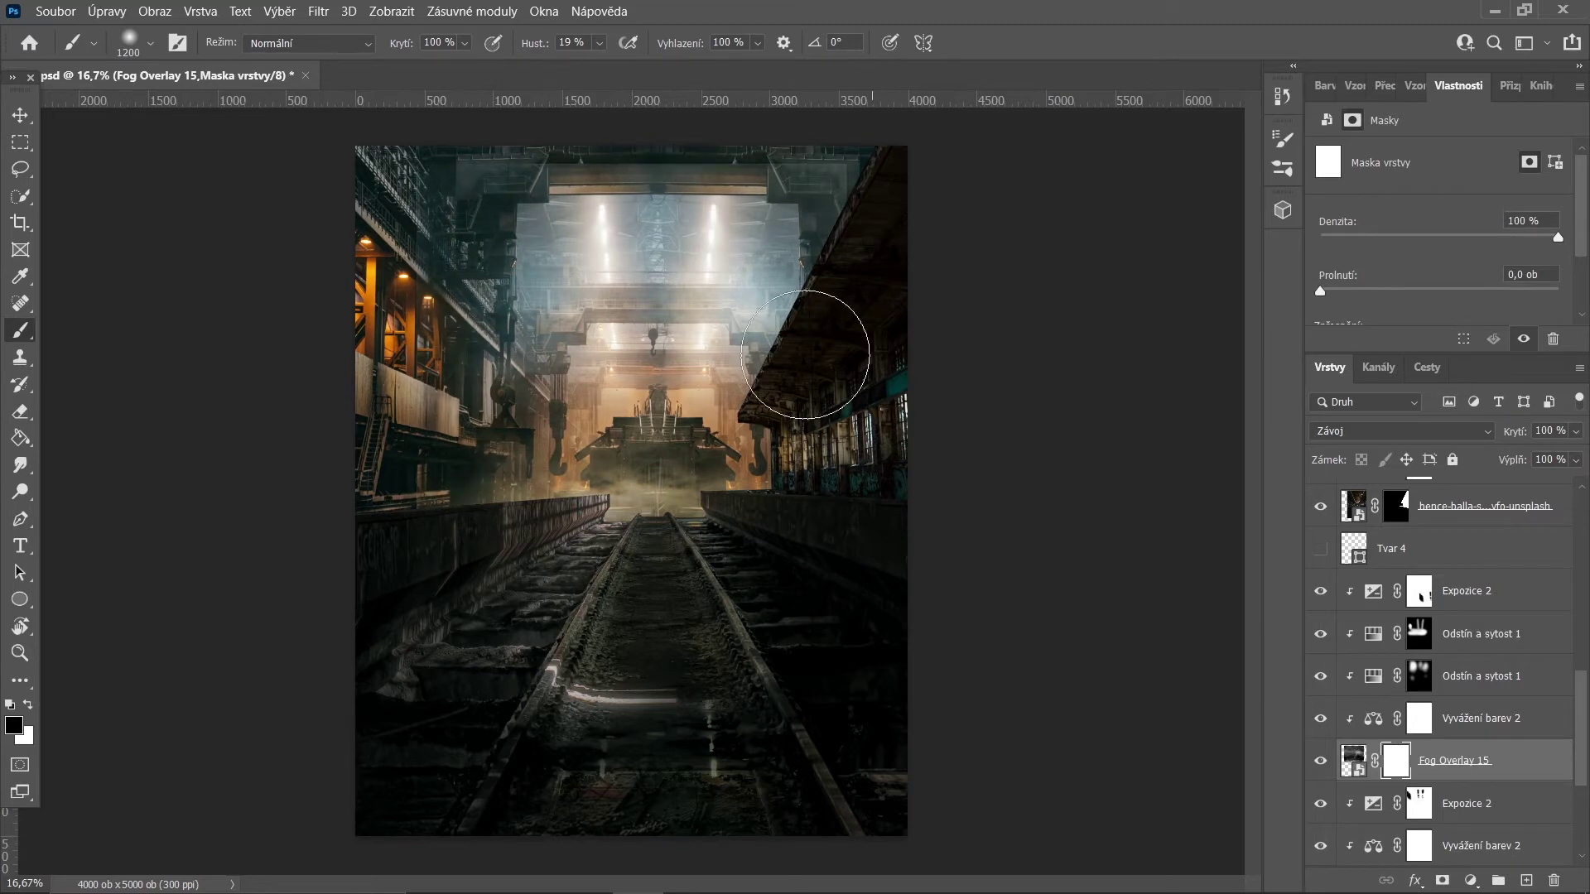
{"action": "mouse_move", "coordinate": [530, 42]}
{"action": "left_mouse_down"}
{"action": "mouse_move", "coordinate": [513, 42]}
{"action": "mouse_move", "coordinate": [538, 50]}
{"action": "left_mouse_up"}
{"action": "key", "text": "bracketleft"}
{"action": "left_click_drag", "start_coordinate": [798, 142], "coordinate": [519, 166]}
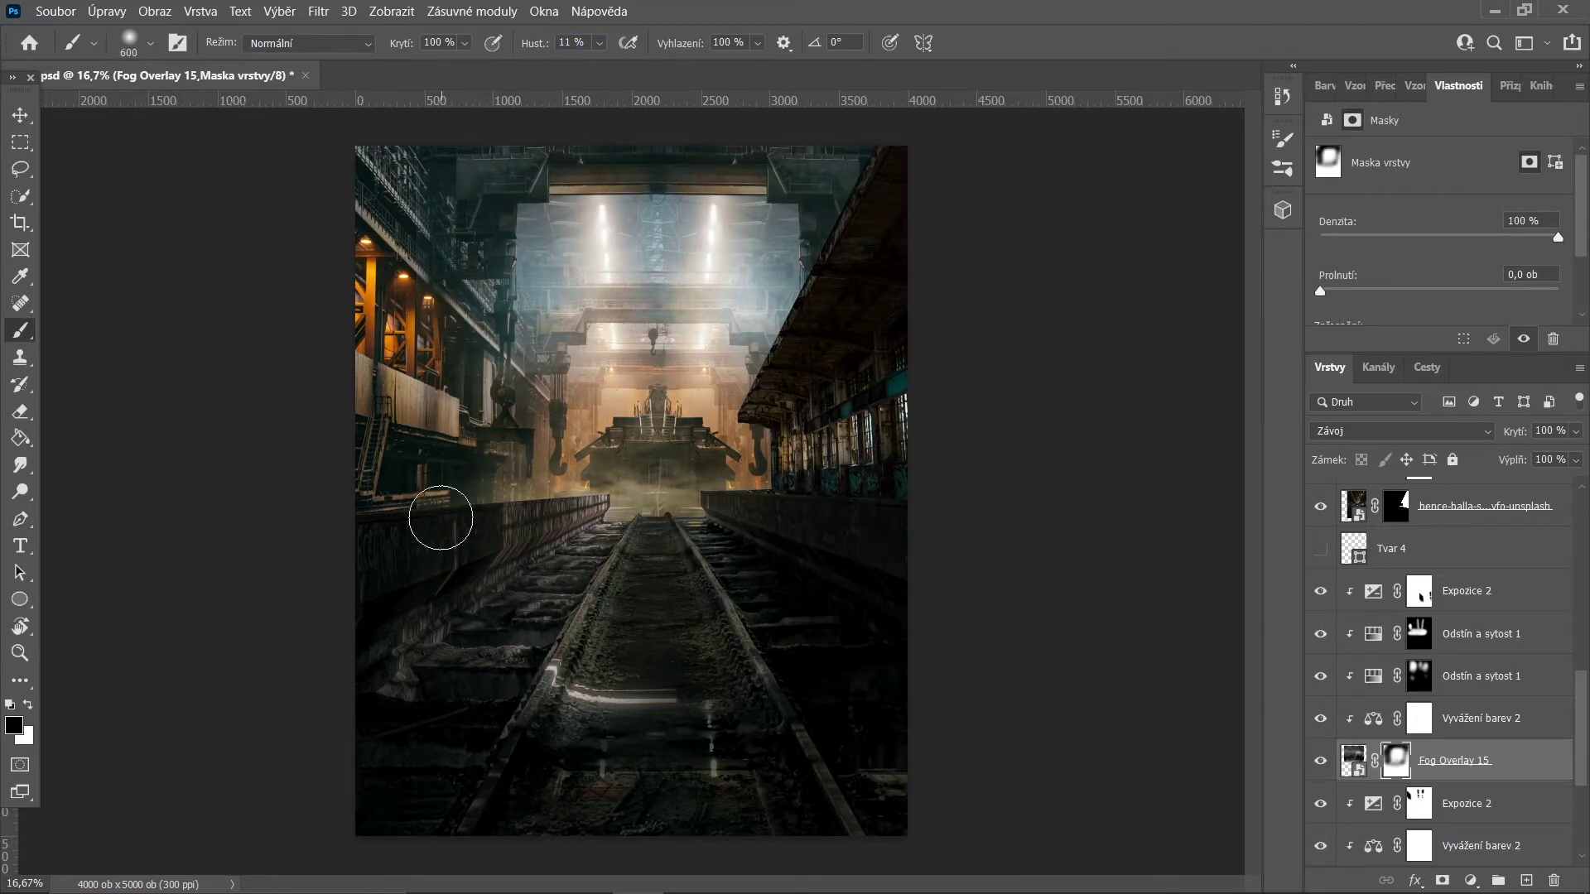
{"action": "left_click_drag", "start_coordinate": [440, 518], "coordinate": [507, 492]}
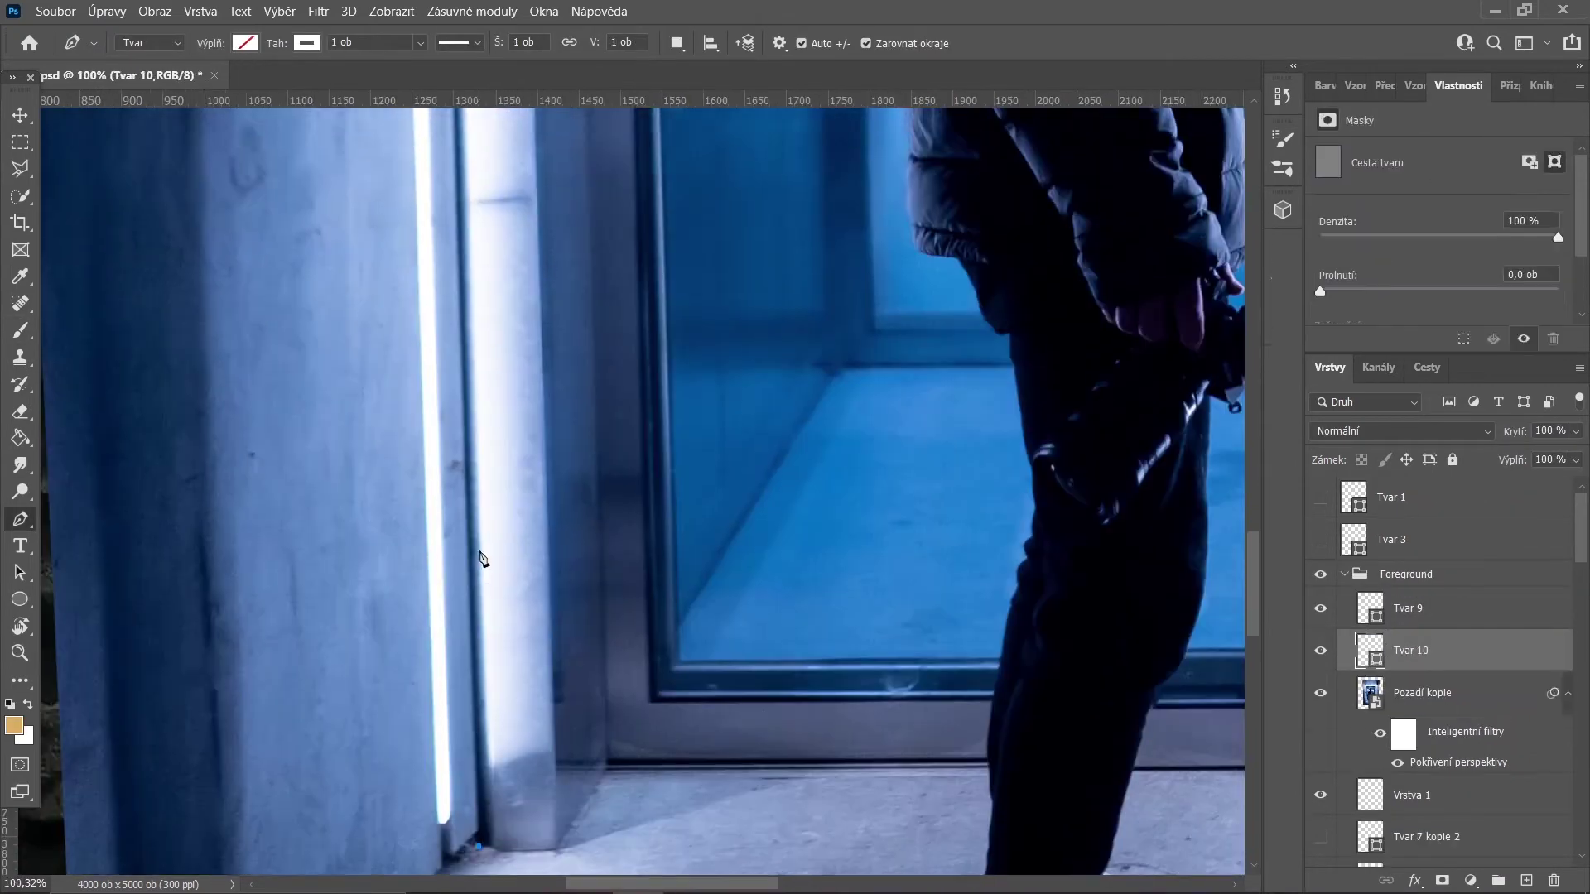
- Place Pen path points along the lit door frame corners and floor
{"action": "scroll", "coordinate": [482, 558], "scroll_direction": "down", "scroll_amount": 5}
{"action": "scroll", "coordinate": [464, 142], "scroll_direction": "up", "scroll_amount": 3}
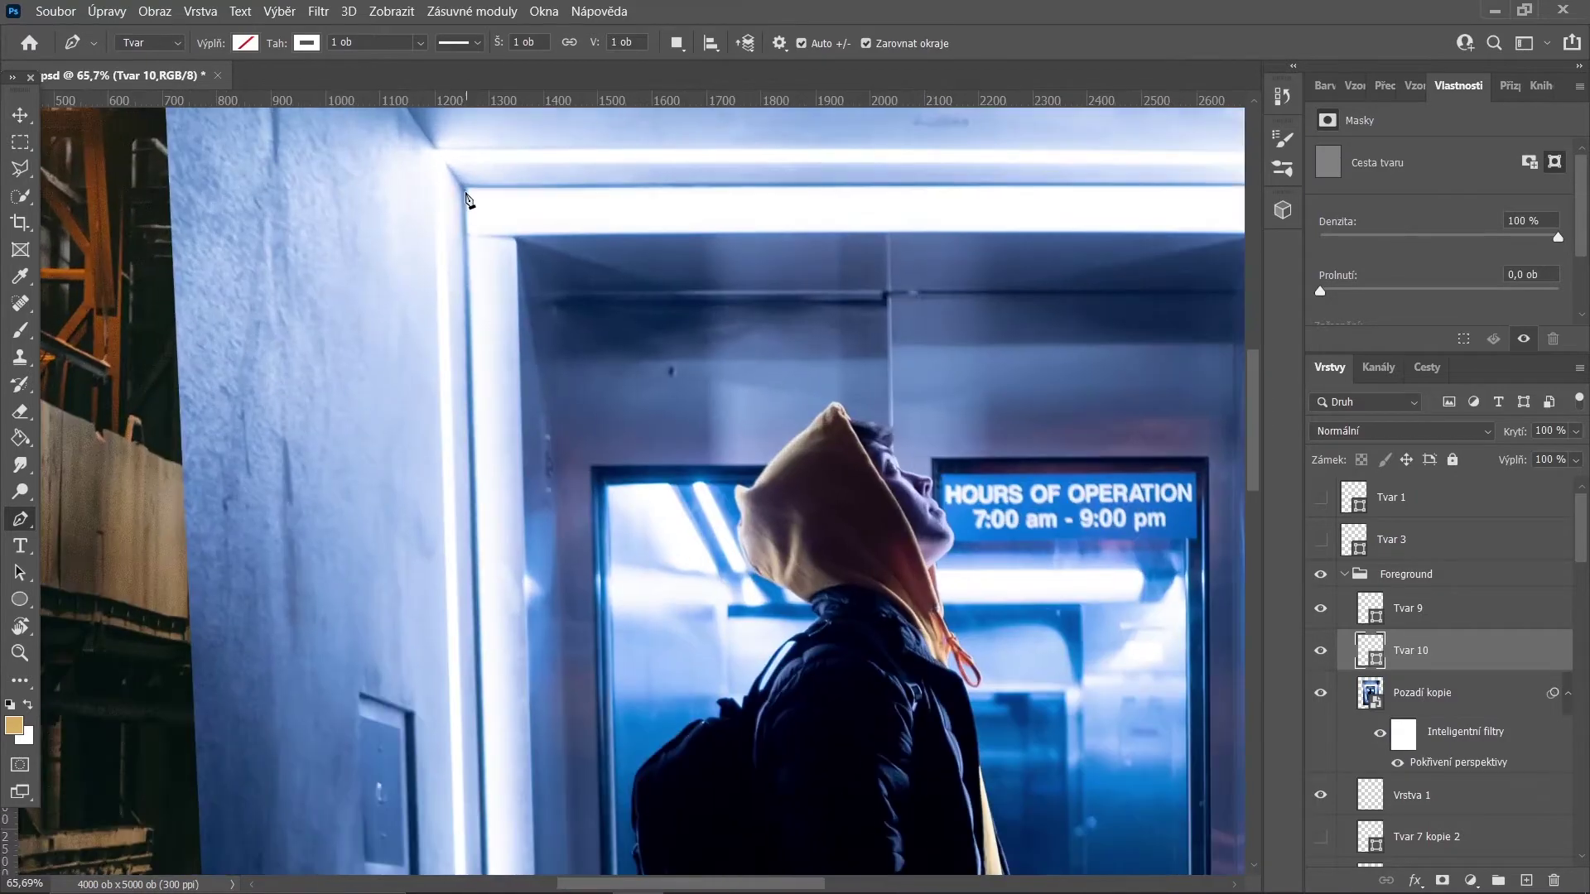
{"action": "left_click", "coordinate": [462, 186]}
{"action": "scroll", "coordinate": [465, 197], "scroll_direction": "down", "scroll_amount": 3}
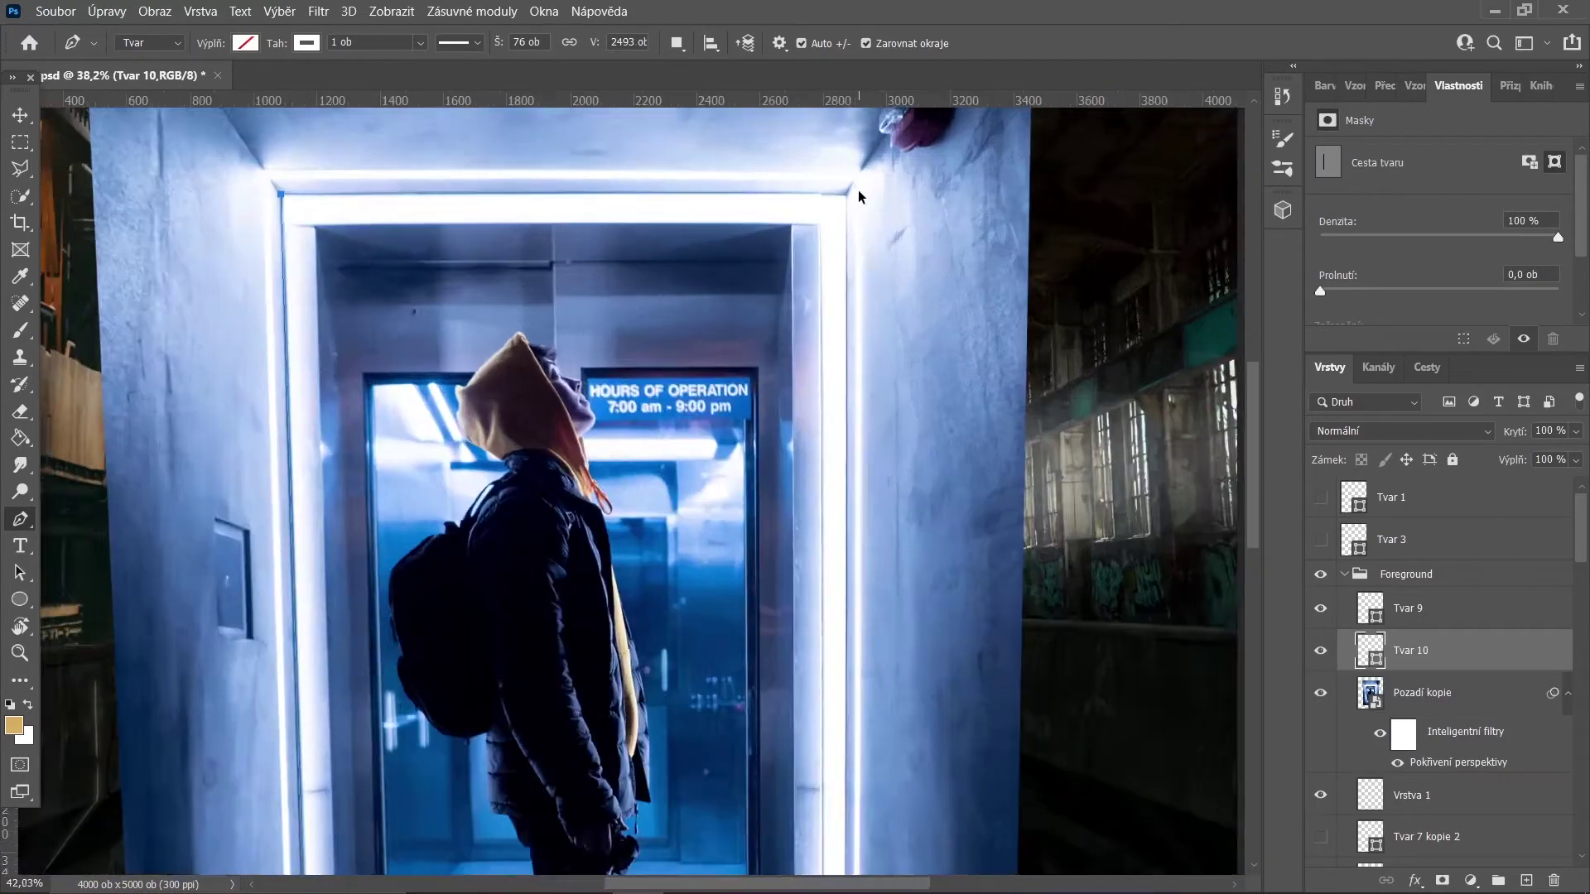
{"action": "scroll", "coordinate": [857, 190], "scroll_direction": "up", "scroll_amount": 3}
{"action": "left_click", "coordinate": [837, 202]}
{"action": "scroll", "coordinate": [832, 227], "scroll_direction": "down", "scroll_amount": 2}
{"action": "scroll", "coordinate": [833, 227], "scroll_direction": "up", "scroll_amount": 3}
{"action": "left_click", "coordinate": [509, 549]}
- Continue the path around the figure's shoe, heel and up the trouser leg
{"action": "scroll", "coordinate": [496, 577], "scroll_direction": "up", "scroll_amount": 3}
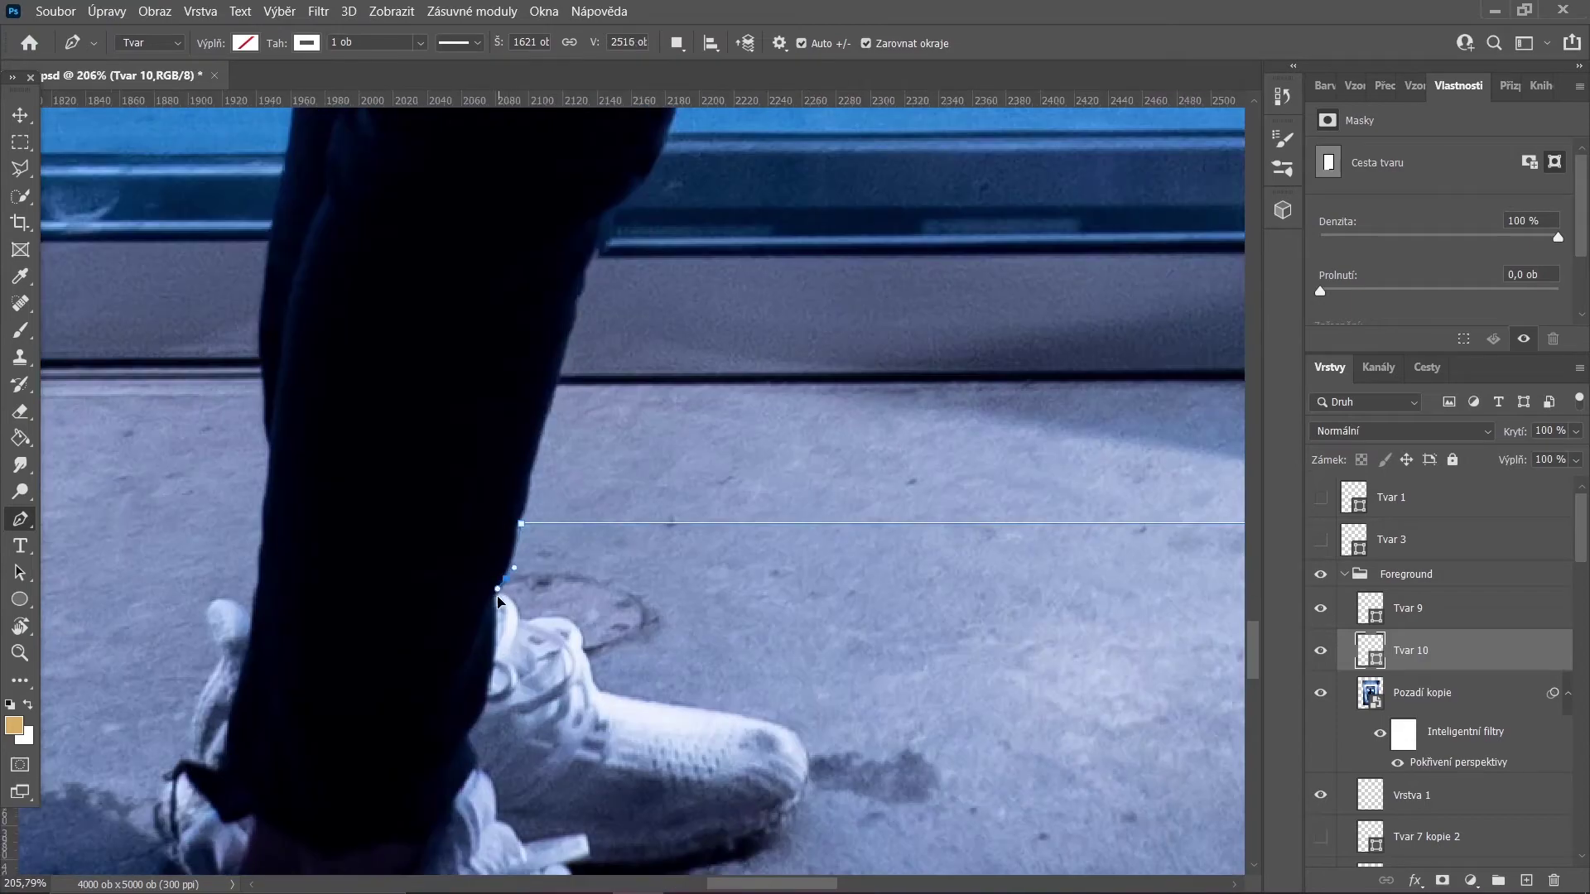
{"action": "scroll", "coordinate": [522, 596], "scroll_direction": "up", "scroll_amount": 3}
{"action": "left_click", "coordinate": [613, 639]}
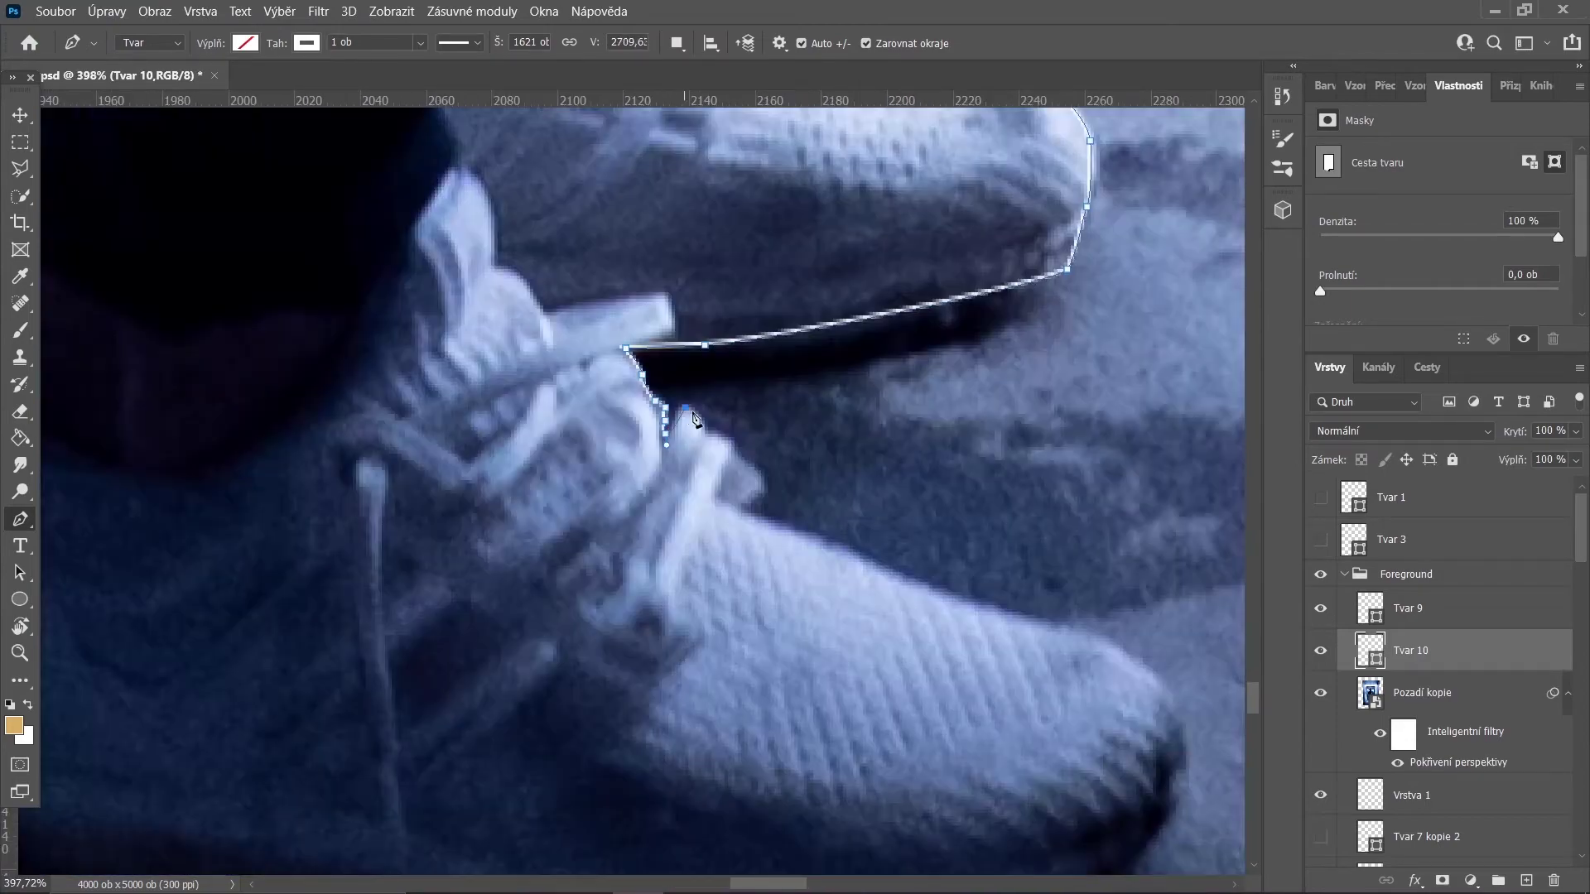
{"action": "scroll", "coordinate": [1038, 630], "scroll_direction": "down", "scroll_amount": 5}
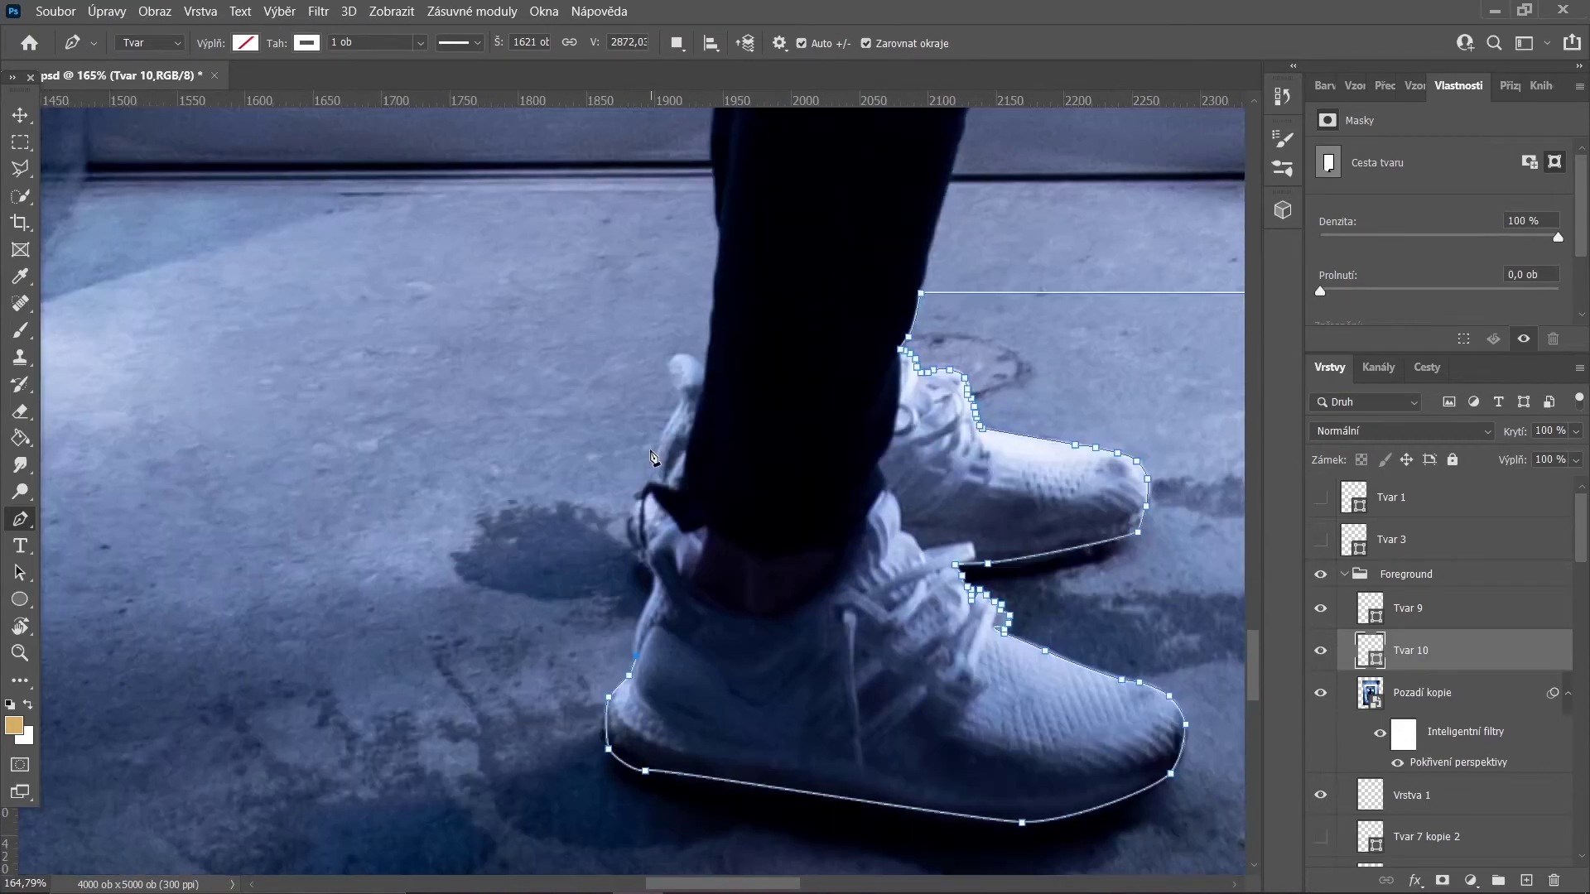
{"action": "scroll", "coordinate": [637, 663], "scroll_direction": "up", "scroll_amount": 5}
{"action": "left_click", "coordinate": [632, 698]}
{"action": "left_click_drag", "start_coordinate": [659, 528], "coordinate": [649, 601]}
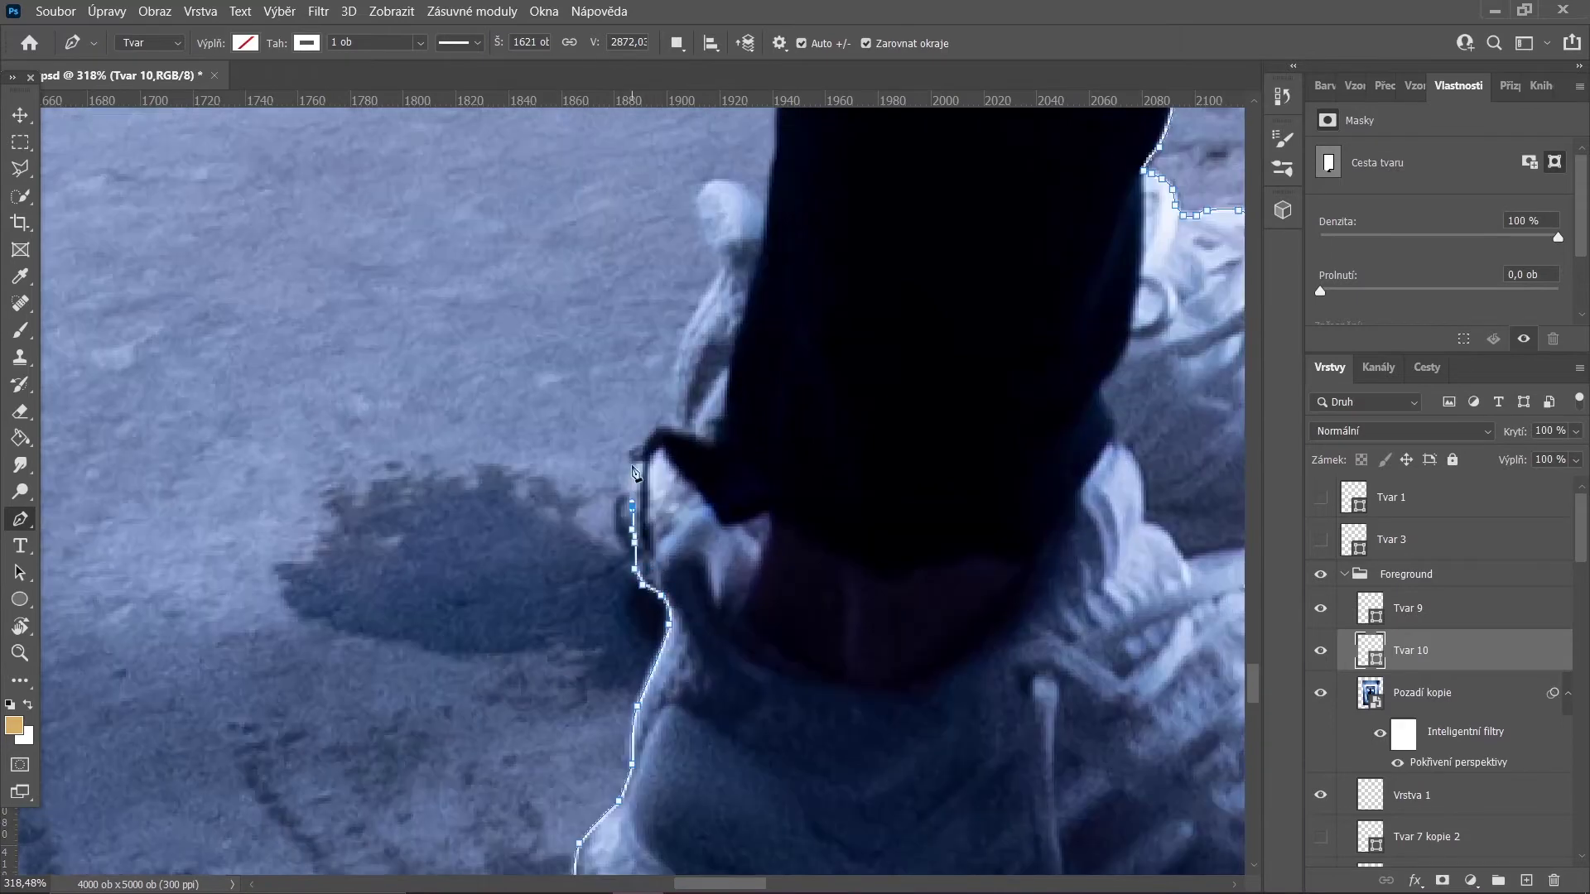
{"action": "left_click", "coordinate": [634, 447]}
{"action": "left_click", "coordinate": [647, 437]}
{"action": "left_click", "coordinate": [664, 417]}
{"action": "scroll", "coordinate": [718, 445], "scroll_direction": "up", "scroll_amount": 3}
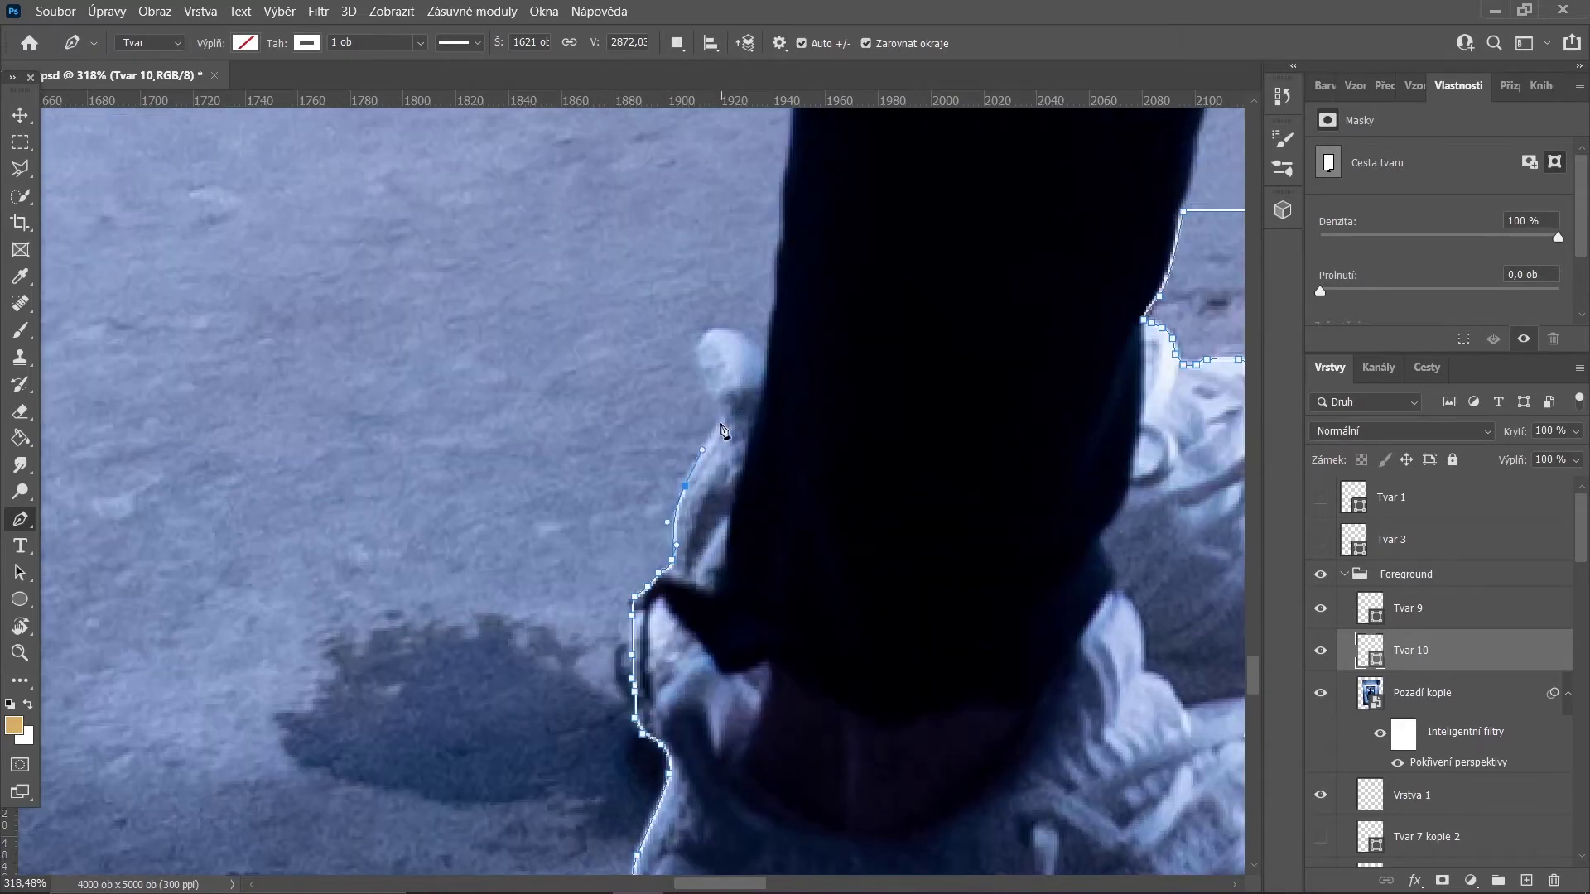
{"action": "scroll", "coordinate": [713, 337], "scroll_direction": "up", "scroll_amount": 2}
{"action": "scroll", "coordinate": [773, 425], "scroll_direction": "up", "scroll_amount": 5}
{"action": "left_click", "coordinate": [768, 719]}
{"action": "left_click", "coordinate": [779, 659]}
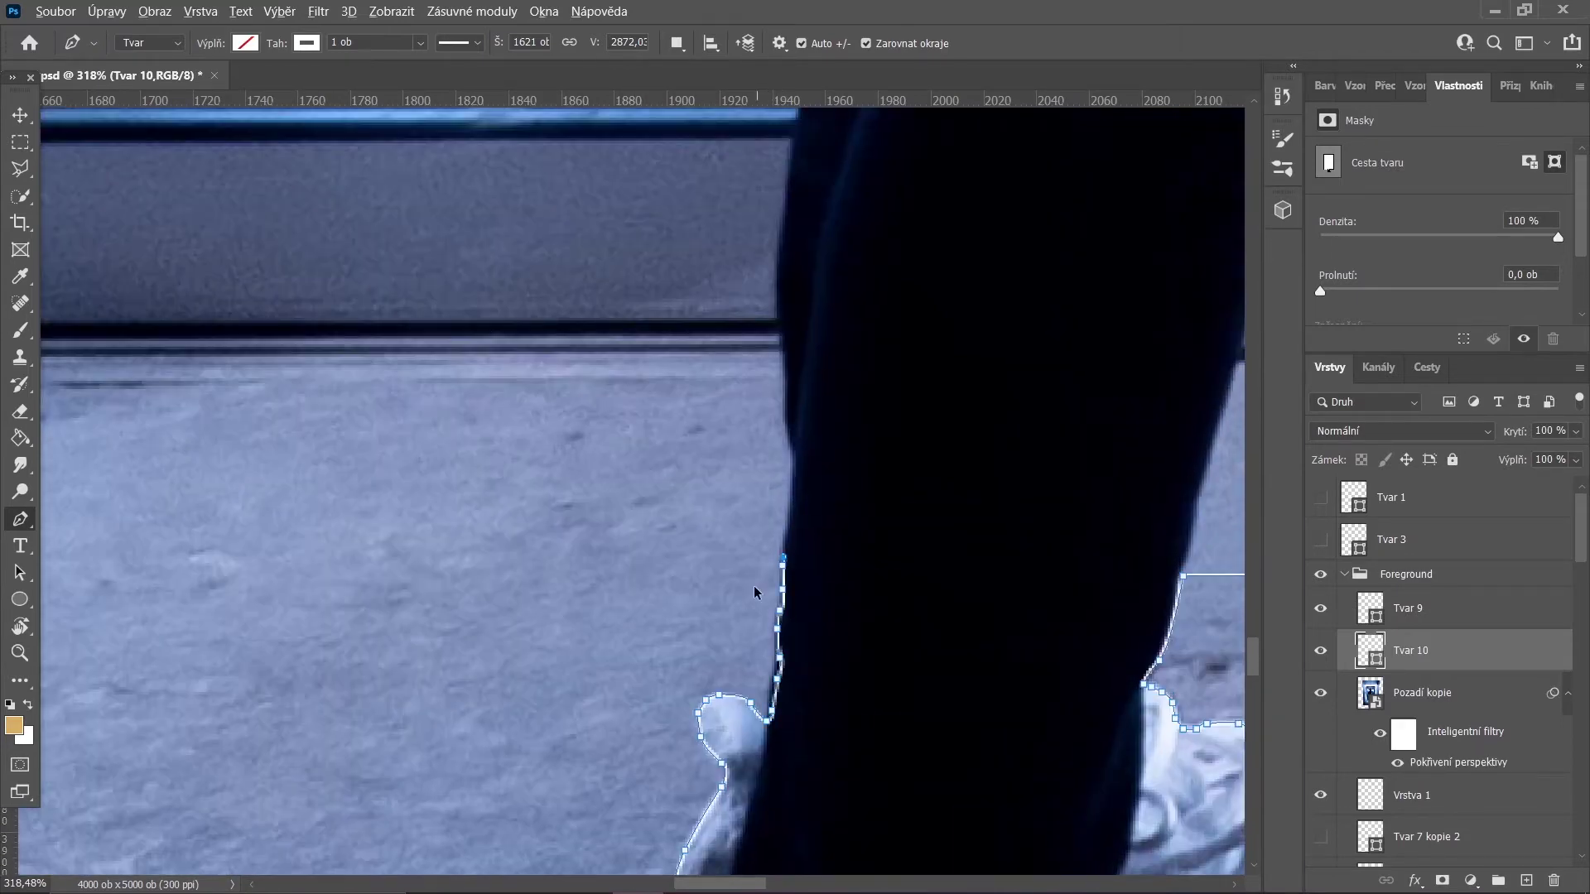
- Fit the image in view and add a layer mask to the Pozadí kopie layer
{"action": "key", "text": "ctrl+0"}
{"action": "left_click", "coordinate": [1442, 880]}
{"action": "left_click", "coordinate": [1464, 692]}
{"action": "key", "text": "ctrl+a"}
- Mask the elevator photo to show only the lit doorway and stretch it slightly wider
{"action": "left_click", "coordinate": [1442, 880]}
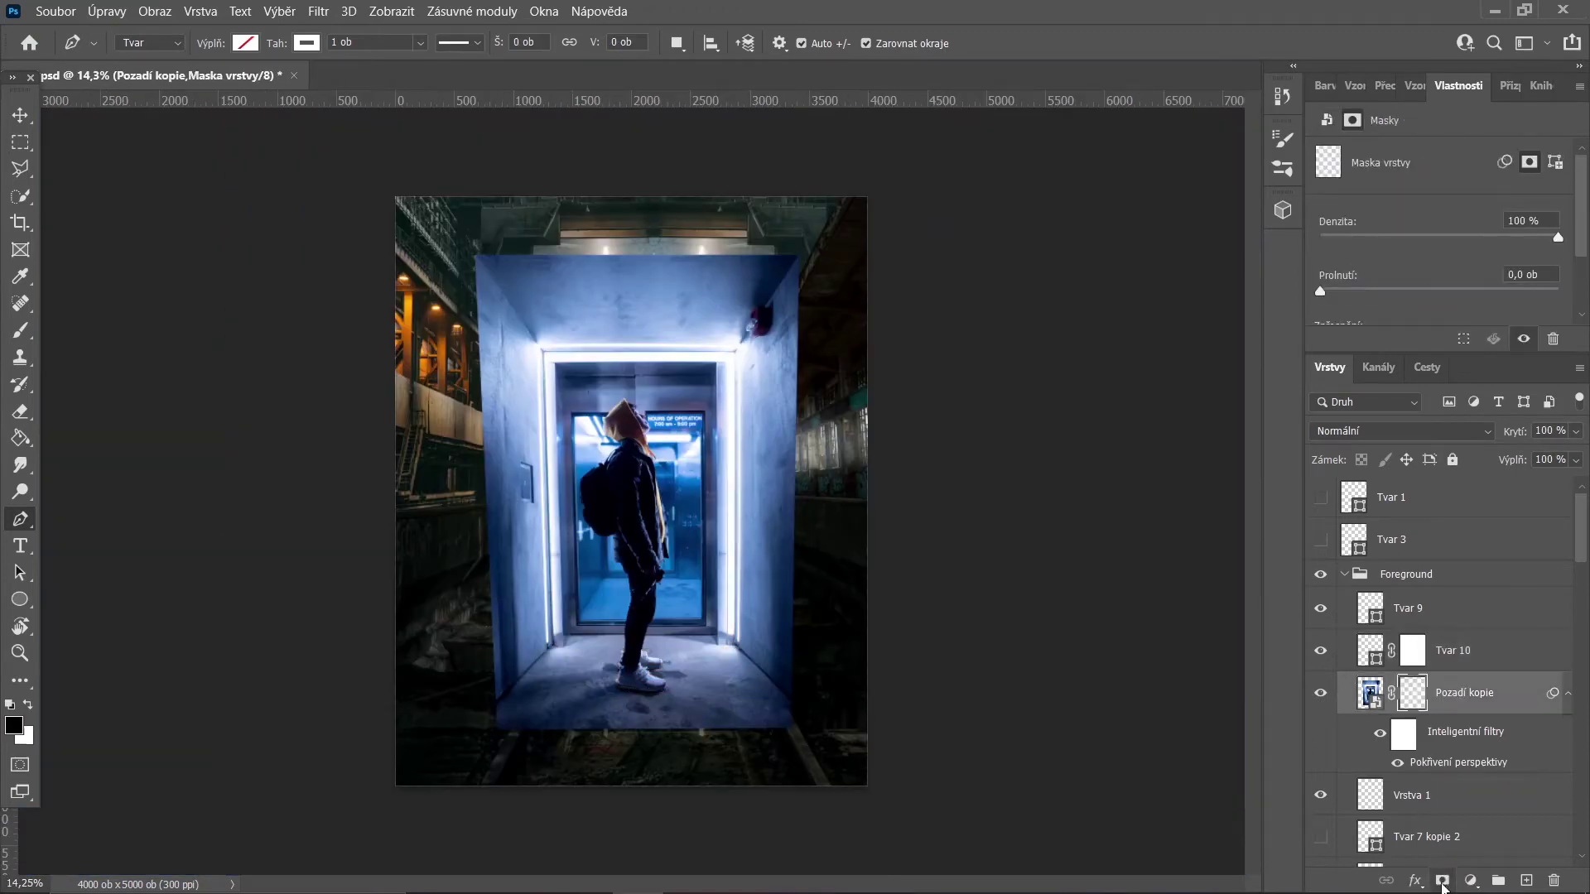
{"action": "key", "text": "ctrl+i"}
{"action": "key", "text": "ctrl+t"}
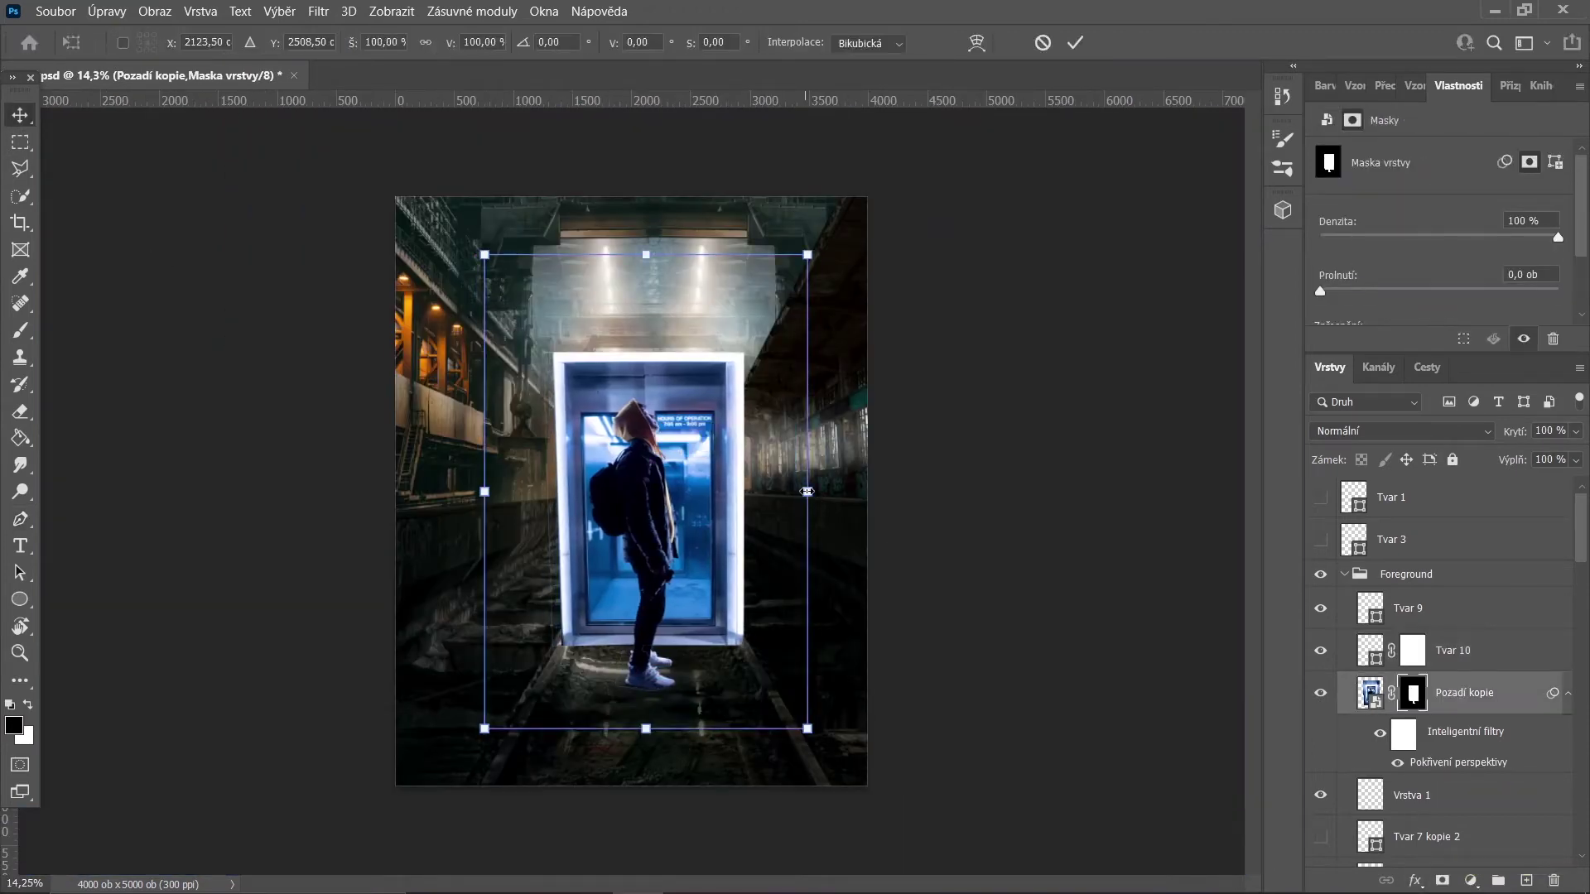
{"action": "left_click_drag", "start_coordinate": [484, 729], "coordinate": [464, 752]}
{"action": "left_click_drag", "start_coordinate": [808, 494], "coordinate": [825, 502]}
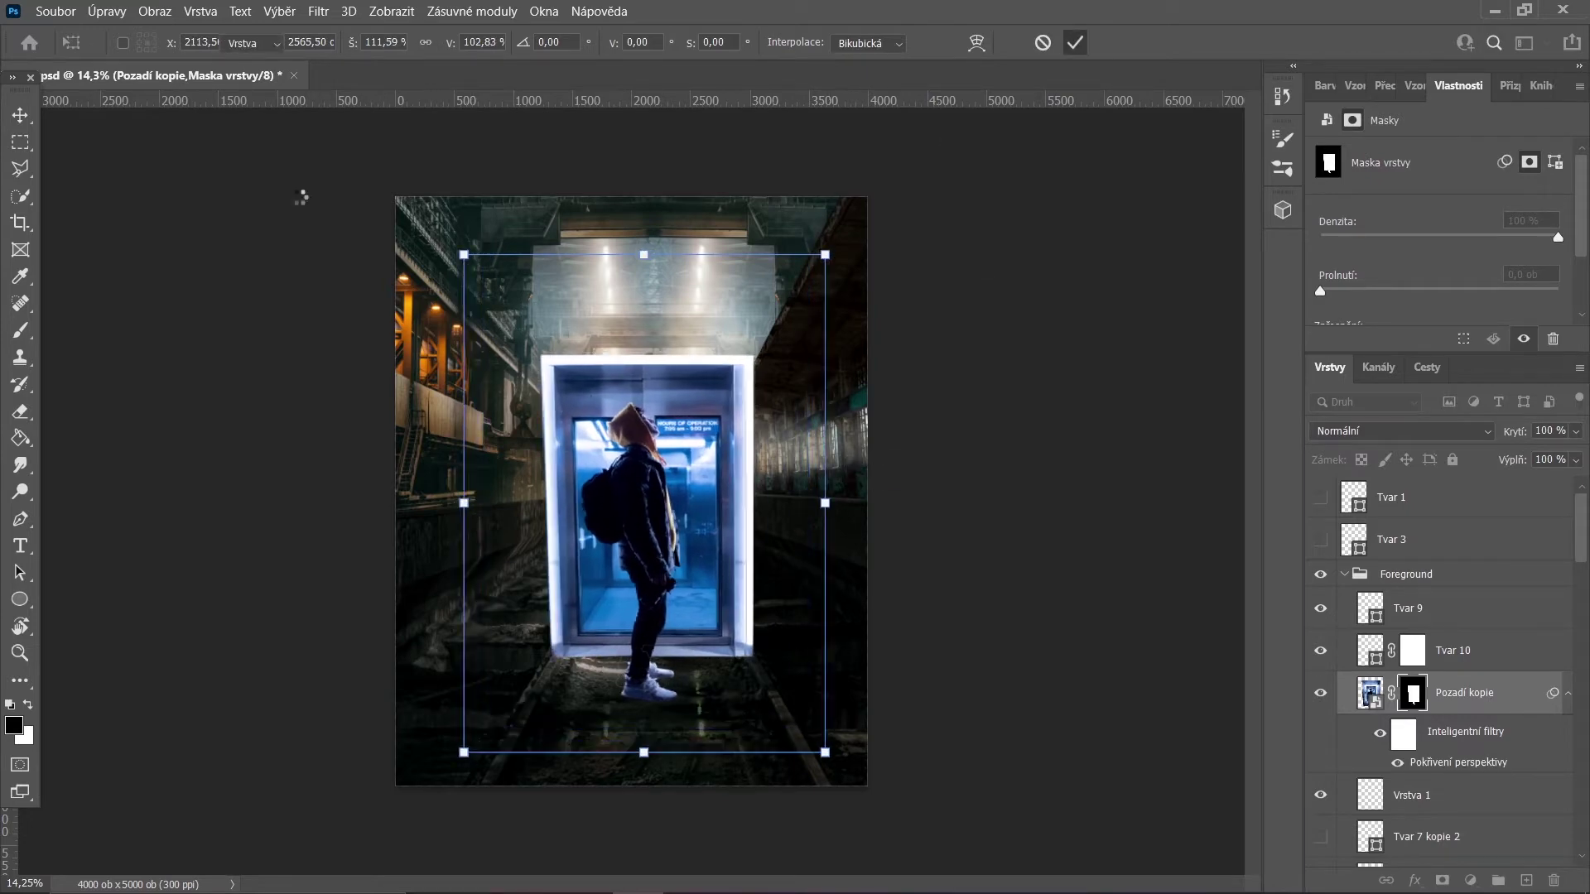
{"action": "key", "text": "Return"}
- Start a Pen path around the figure, tracing up the leg edge and around the hood peak
{"action": "scroll", "coordinate": [668, 414], "scroll_direction": "up", "scroll_amount": 5}
{"action": "key", "text": "p"}
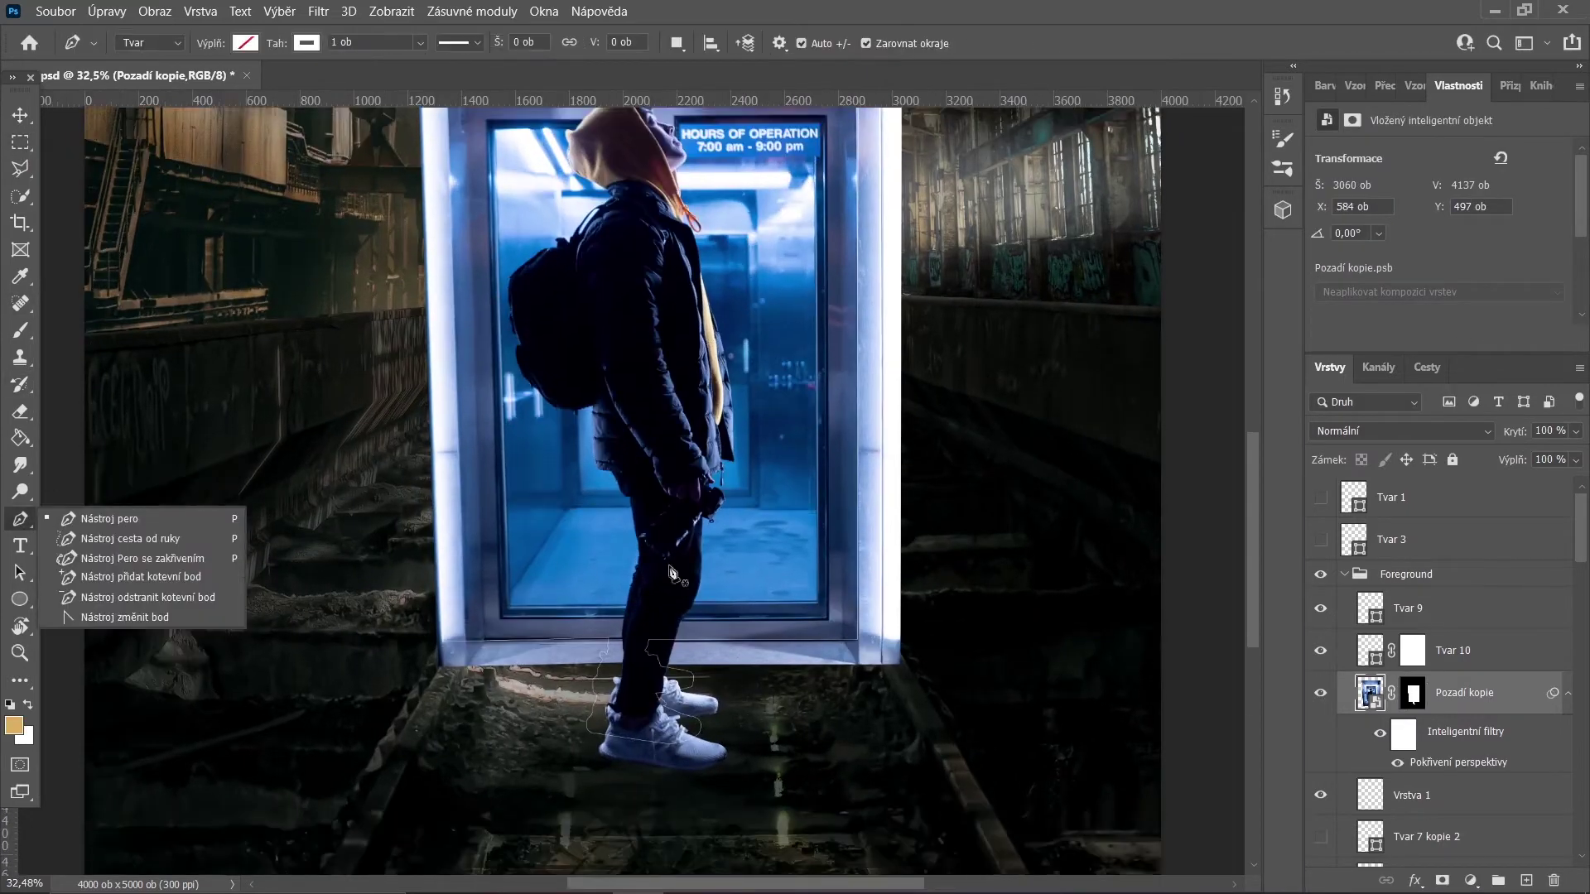
{"action": "scroll", "coordinate": [671, 571], "scroll_direction": "up", "scroll_amount": 4}
{"action": "scroll", "coordinate": [717, 659], "scroll_direction": "up", "scroll_amount": 4}
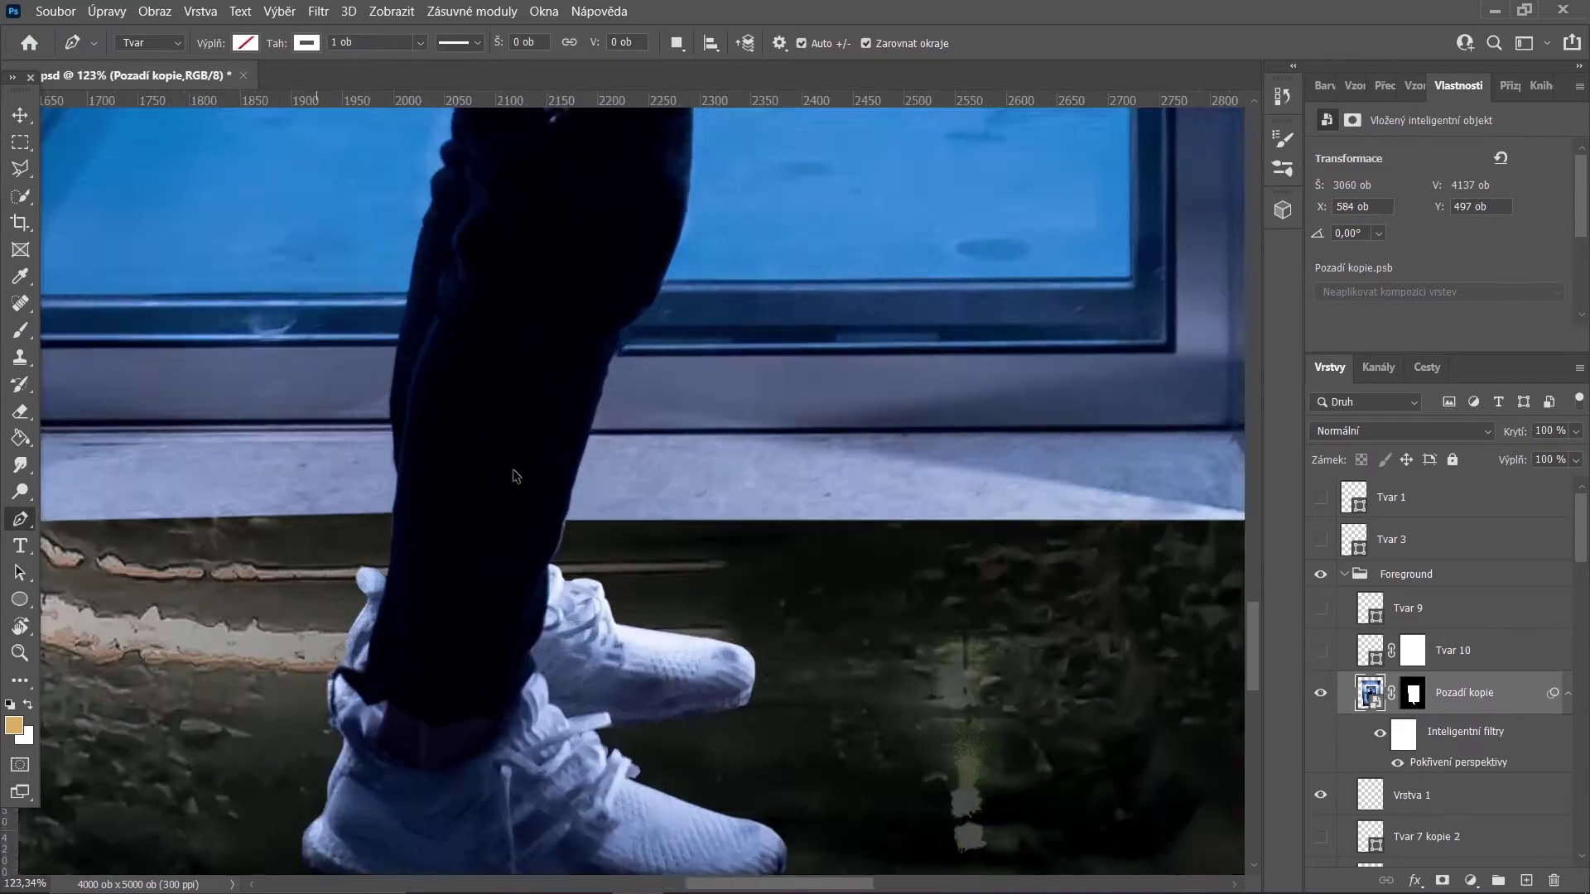
{"action": "scroll", "coordinate": [513, 476], "scroll_direction": "up", "scroll_amount": 6}
{"action": "left_click", "coordinate": [502, 715]}
{"action": "left_click_drag", "start_coordinate": [542, 612], "coordinate": [544, 588]}
{"action": "scroll", "coordinate": [580, 451], "scroll_direction": "up", "scroll_amount": 3}
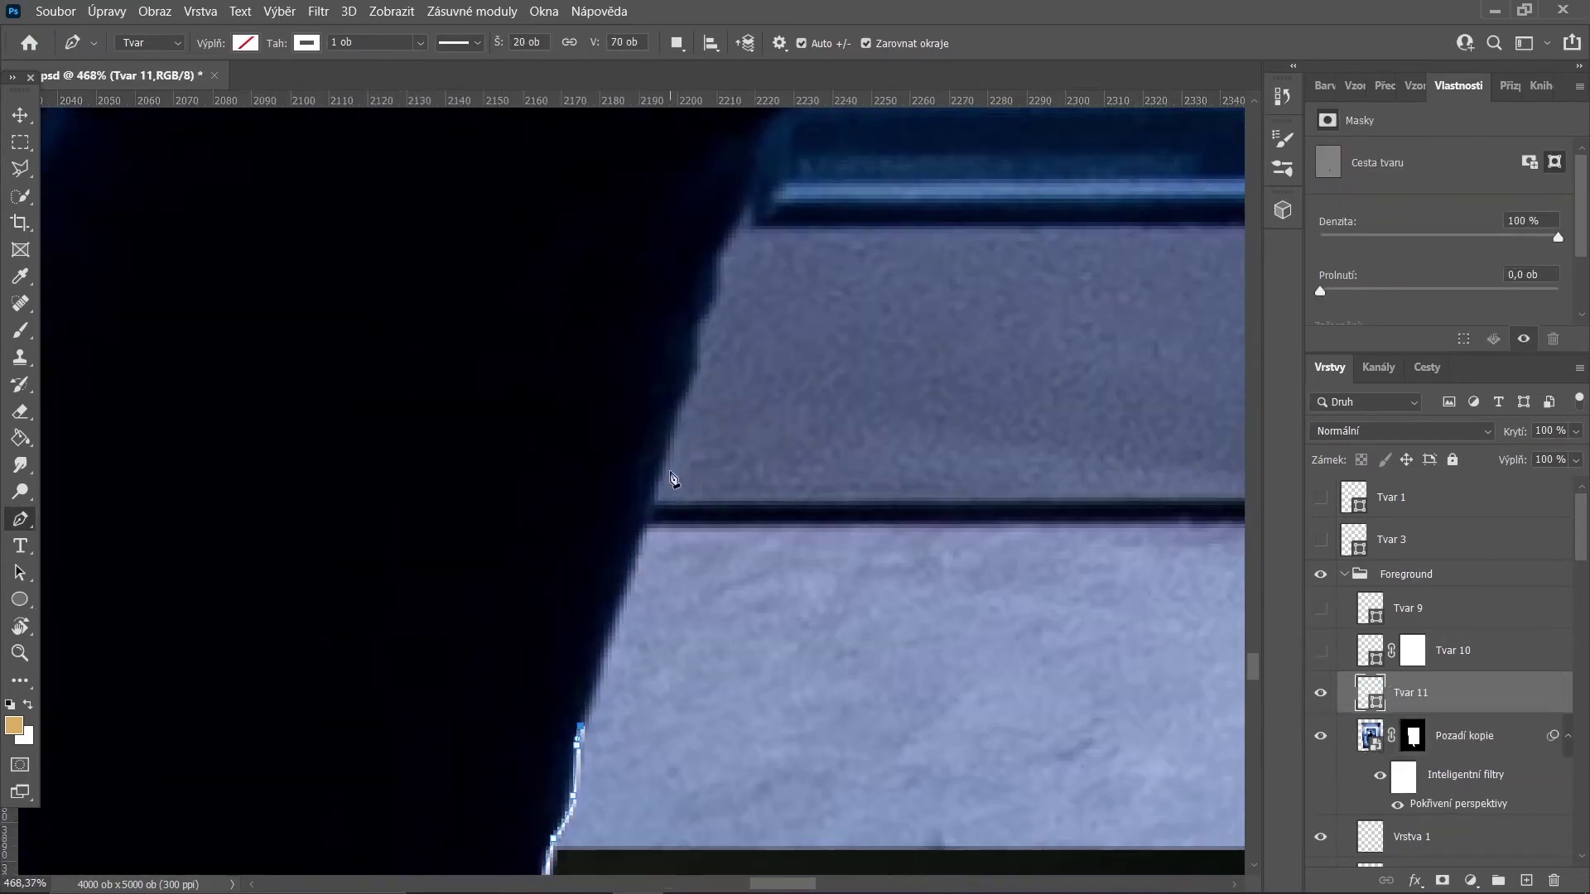
{"action": "left_click", "coordinate": [700, 327]}
{"action": "scroll", "coordinate": [704, 323], "scroll_direction": "up", "scroll_amount": 2}
{"action": "left_click_drag", "start_coordinate": [611, 417], "coordinate": [599, 387]}
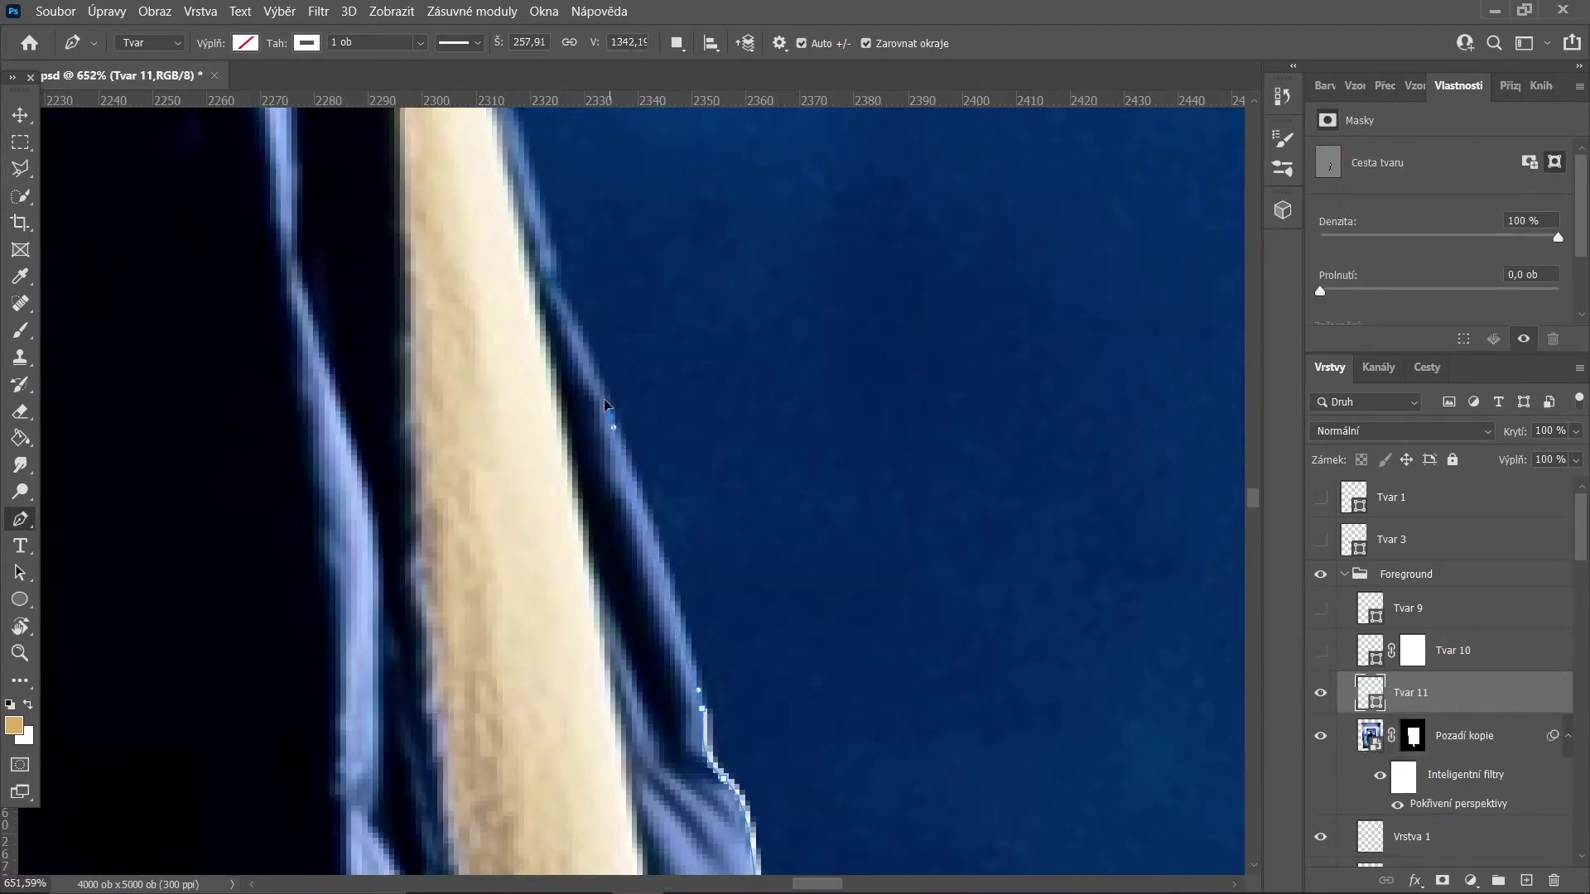
{"action": "scroll", "coordinate": [523, 413], "scroll_direction": "up", "scroll_amount": 3}
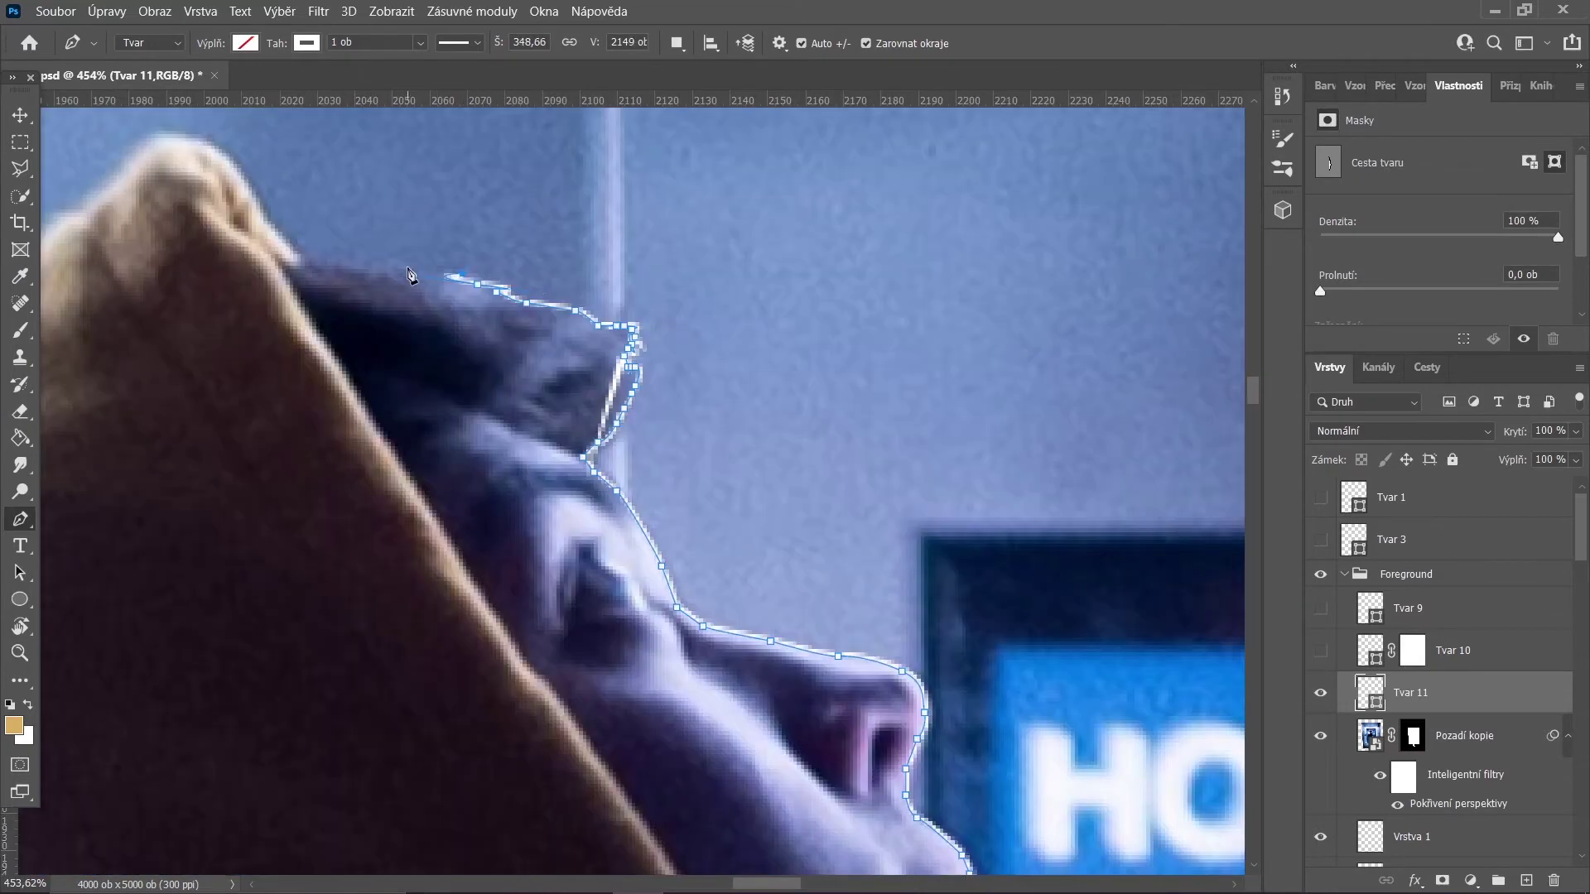
{"action": "left_click", "coordinate": [396, 269]}
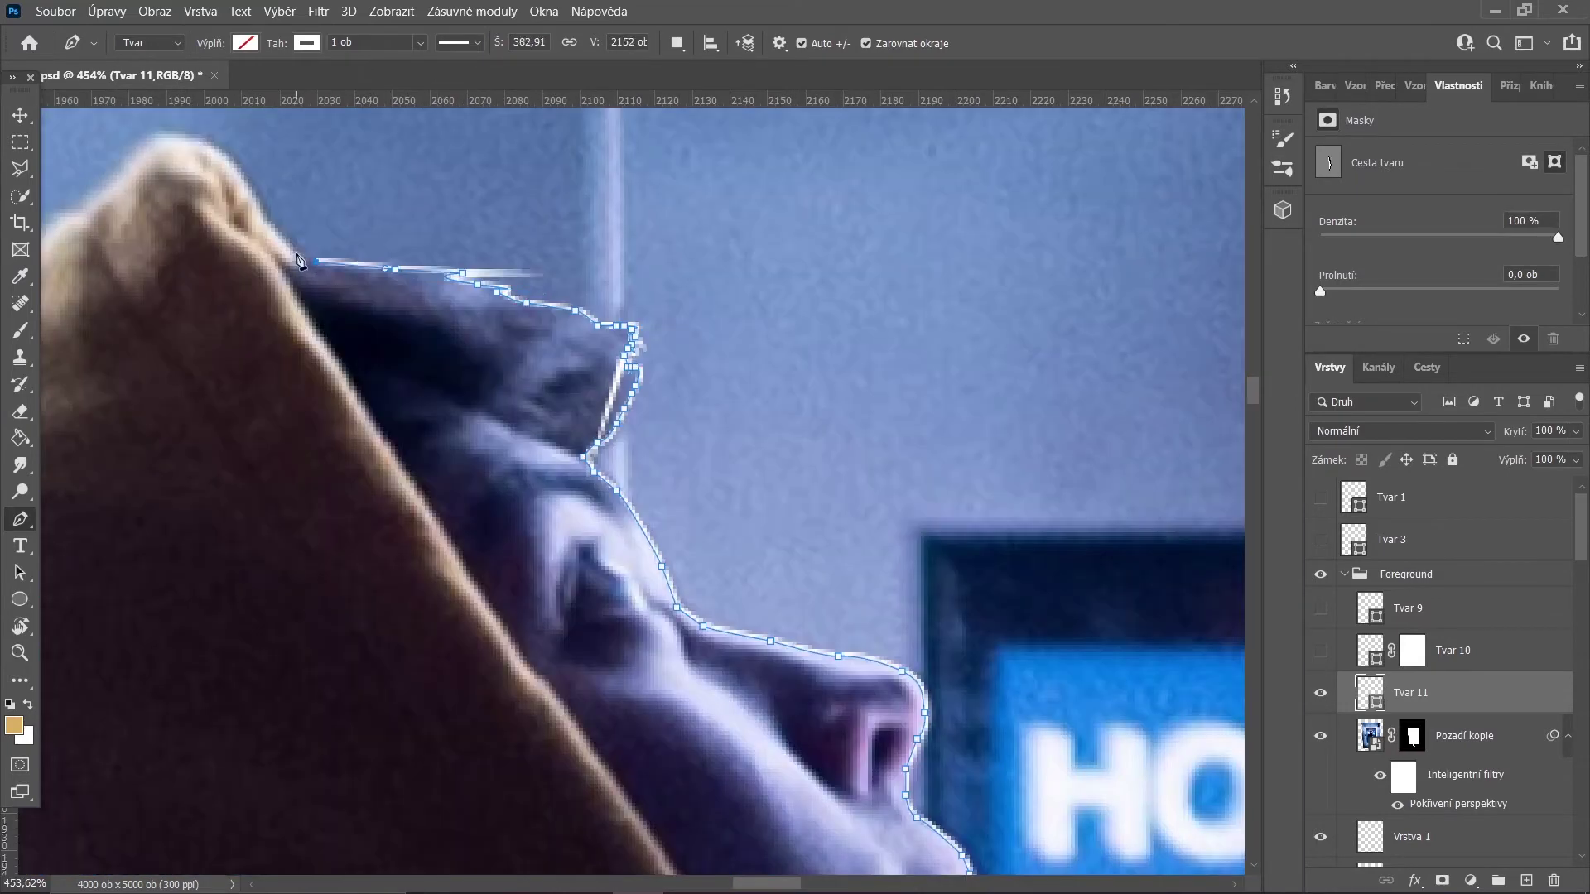
{"action": "left_click", "coordinate": [300, 261]}
{"action": "left_click", "coordinate": [267, 220]}
{"action": "left_click_drag", "start_coordinate": [167, 137], "coordinate": [160, 141]}
- Continue the path down the backpack strap and trouser edge to complete the silhouette
{"action": "scroll", "coordinate": [828, 266], "scroll_direction": "left", "scroll_amount": 5}
{"action": "left_click", "coordinate": [802, 207]}
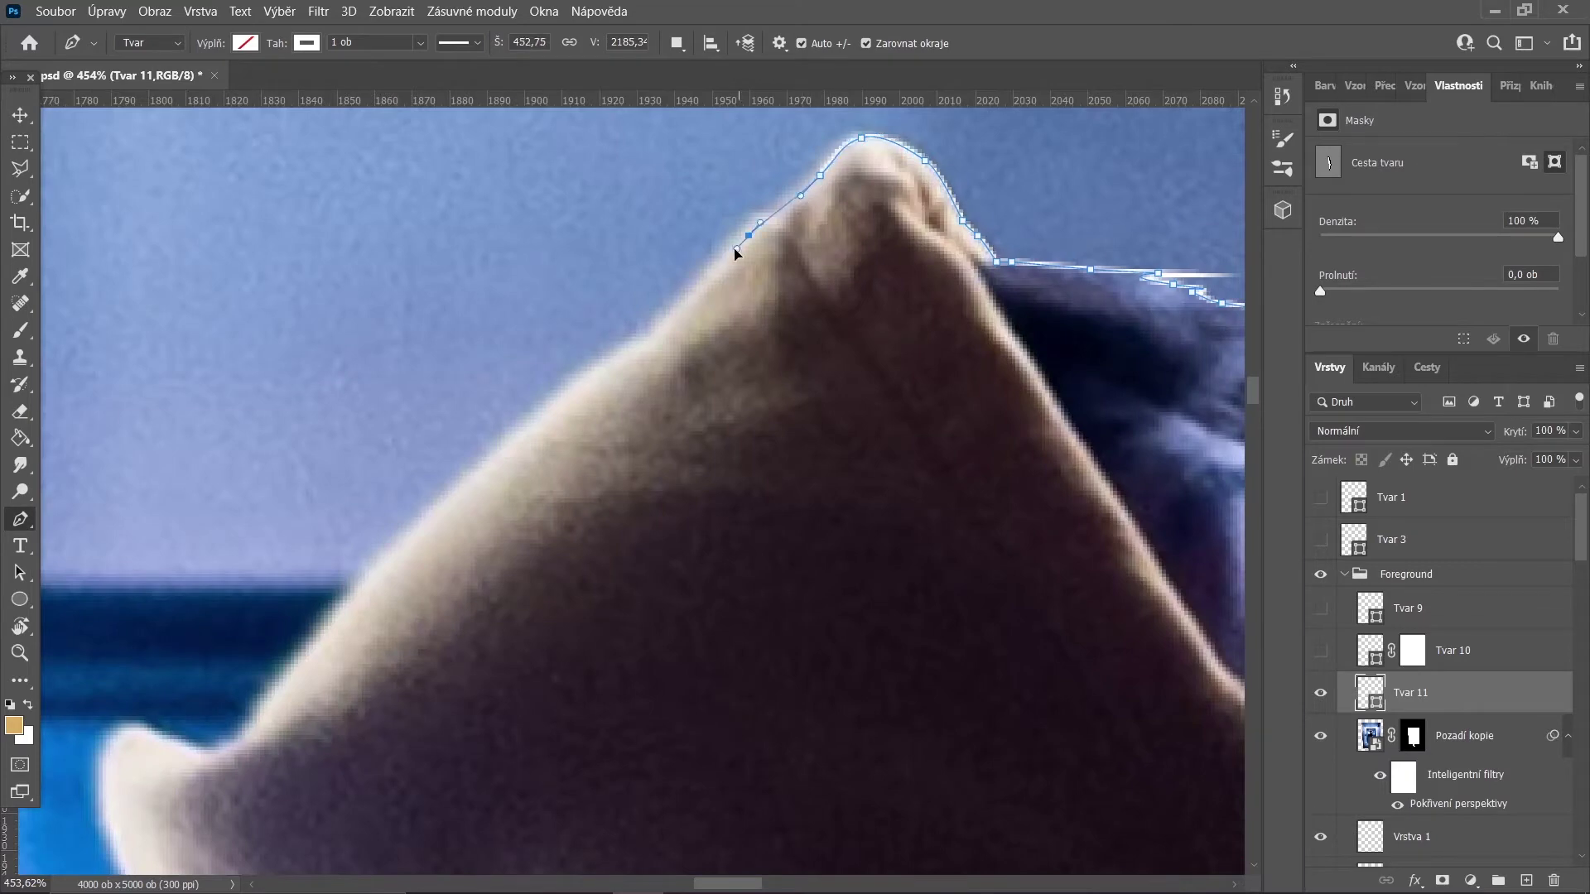
{"action": "scroll", "coordinate": [745, 248], "scroll_direction": "down", "scroll_amount": 5}
{"action": "scroll", "coordinate": [745, 331], "scroll_direction": "left", "scroll_amount": 3}
{"action": "scroll", "coordinate": [795, 348], "scroll_direction": "down", "scroll_amount": 3}
{"action": "left_click", "coordinate": [807, 354]}
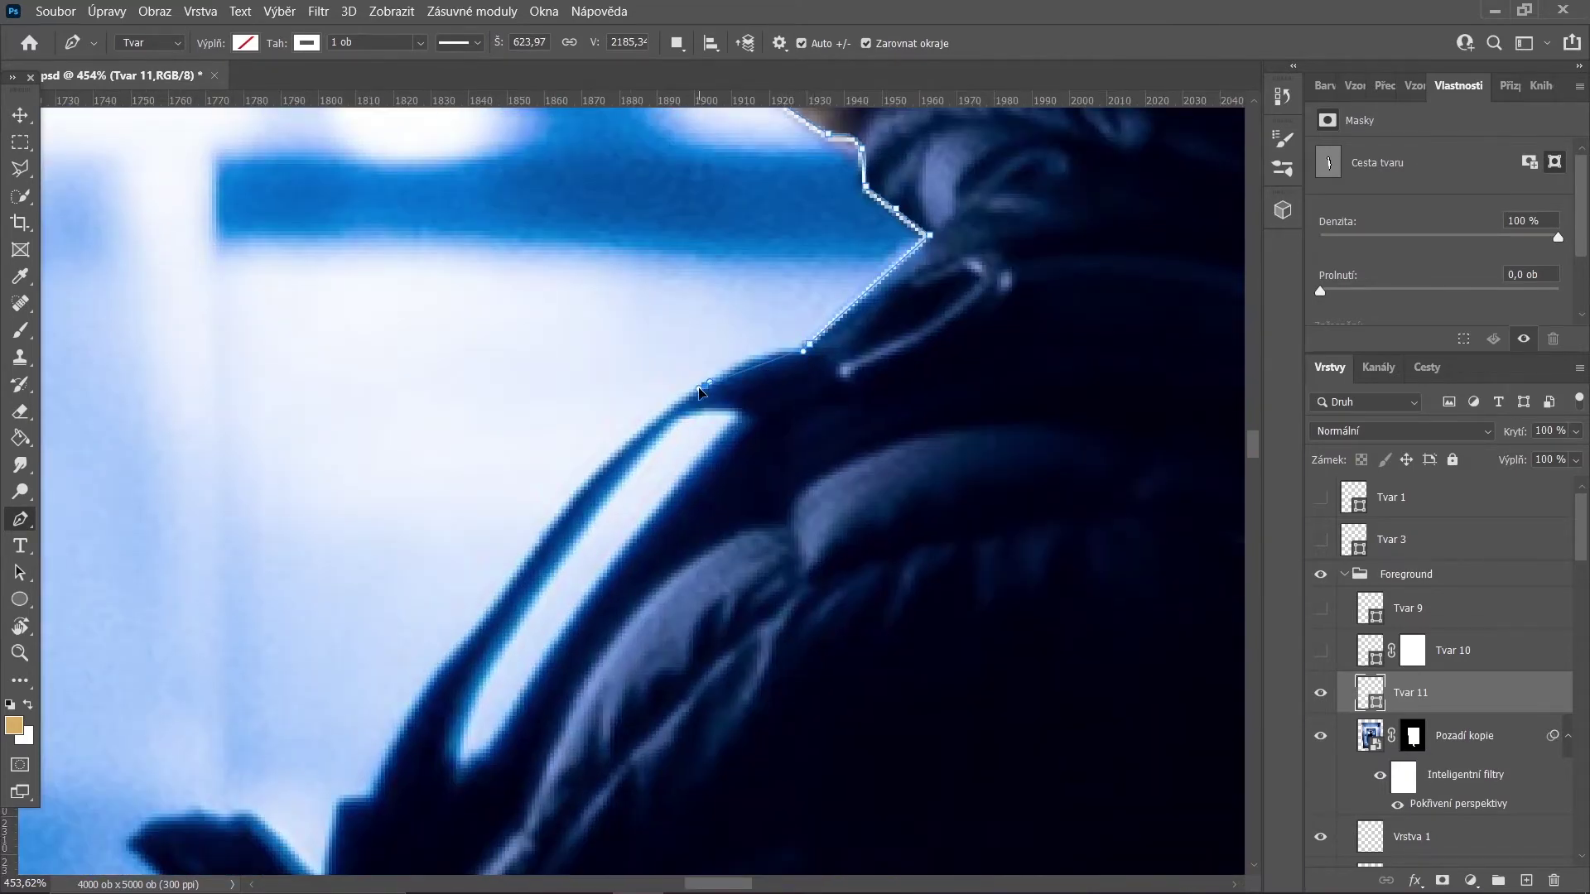
{"action": "scroll", "coordinate": [622, 459], "scroll_direction": "down", "scroll_amount": 5}
{"action": "scroll", "coordinate": [642, 282], "scroll_direction": "right", "scroll_amount": 3}
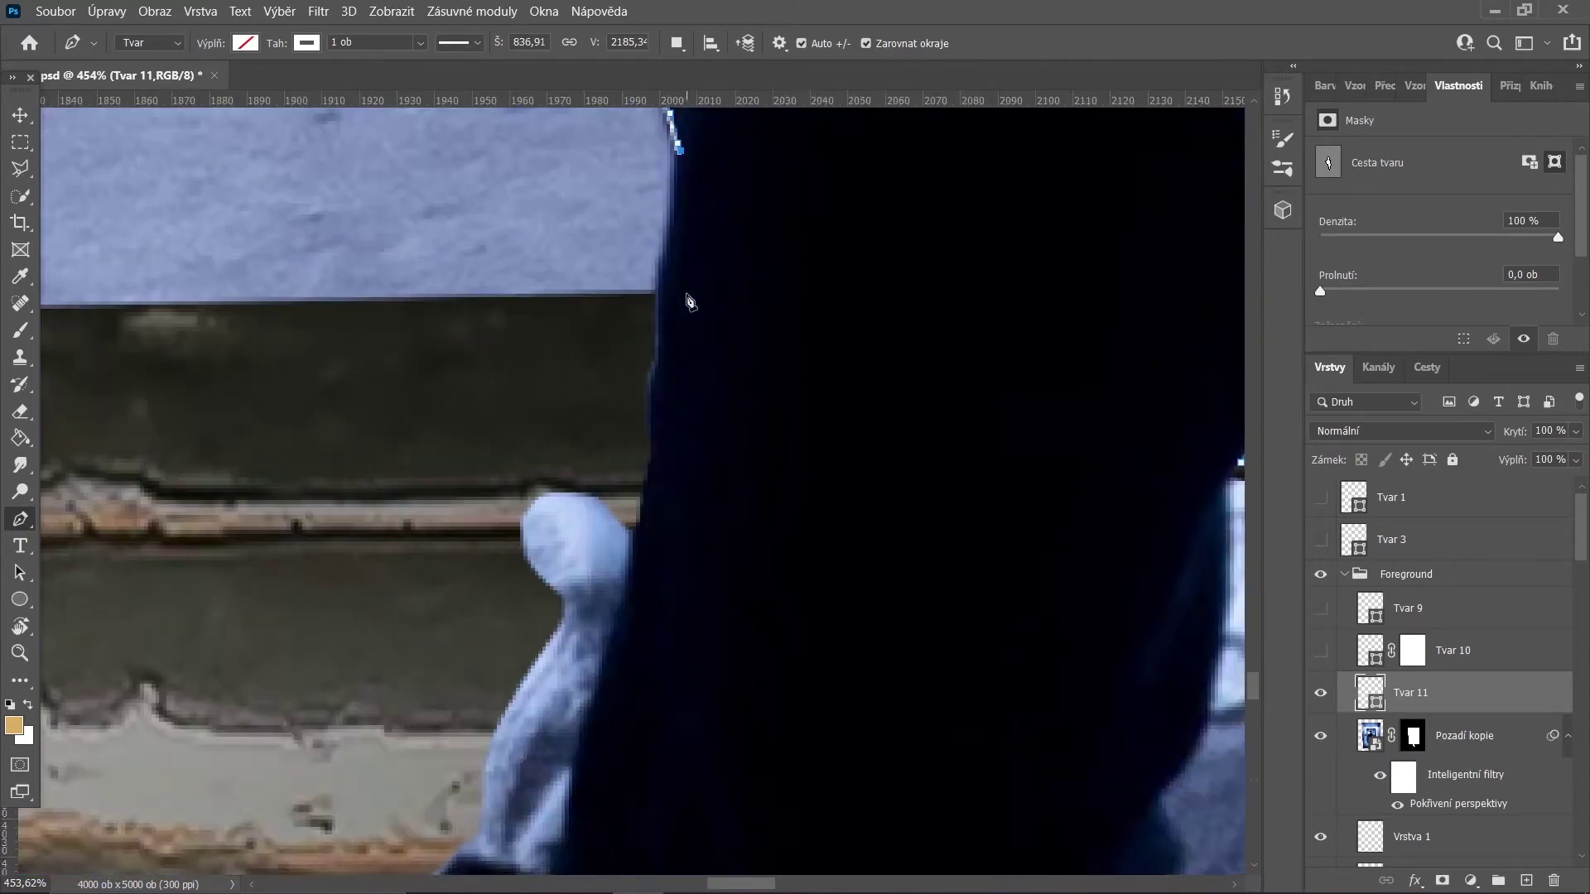
{"action": "left_click_drag", "start_coordinate": [671, 243], "coordinate": [673, 263]}
{"action": "scroll", "coordinate": [563, 556], "scroll_direction": "down", "scroll_amount": 5}
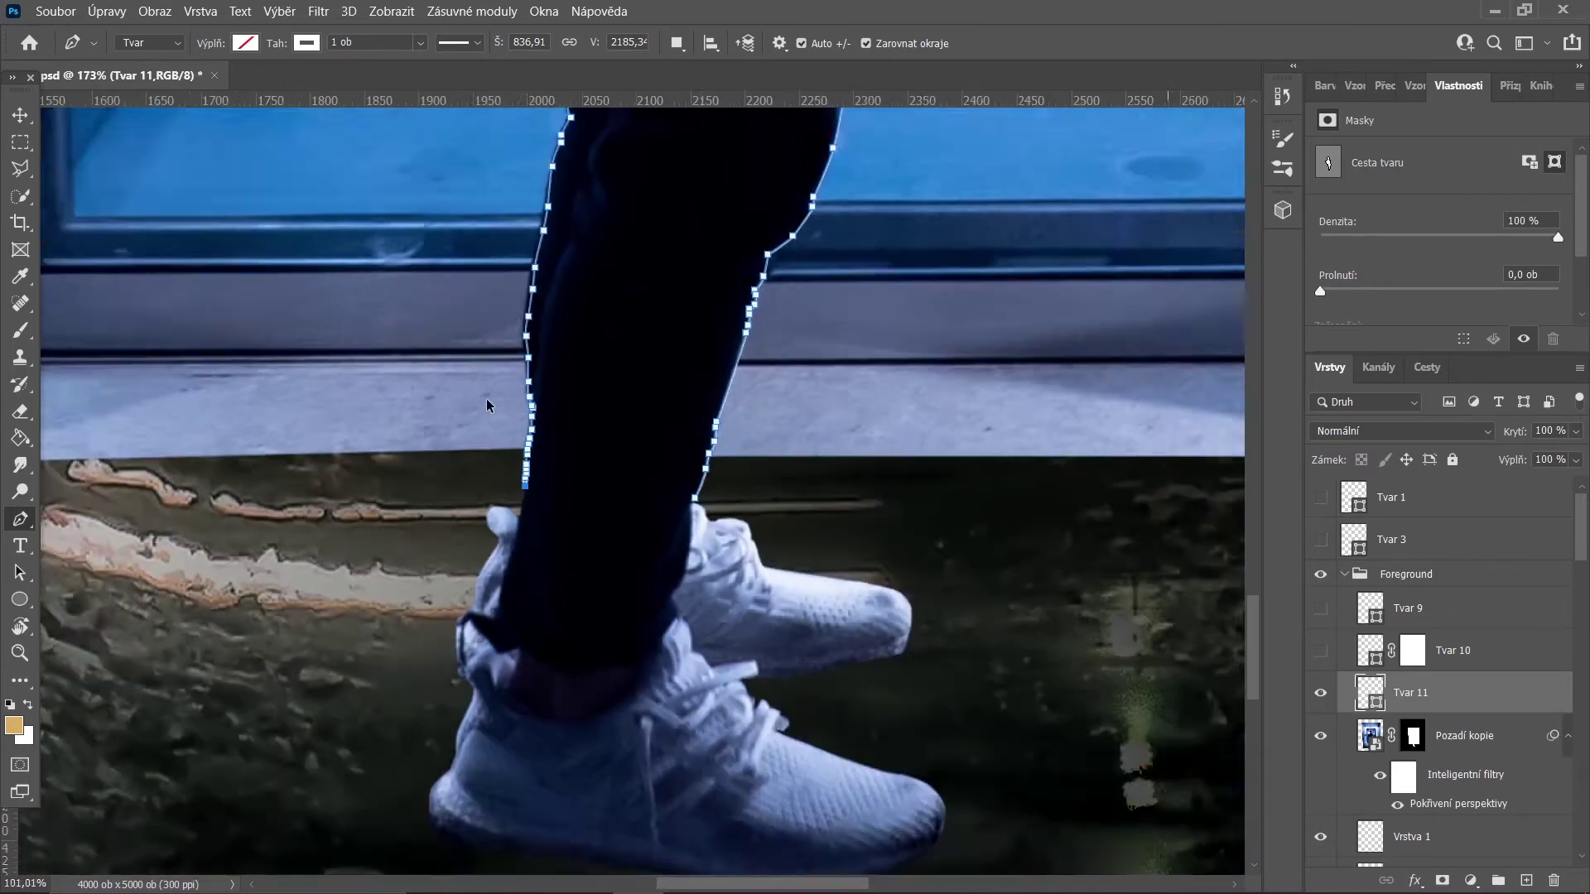
{"action": "scroll", "coordinate": [485, 399], "scroll_direction": "down", "scroll_amount": 5}
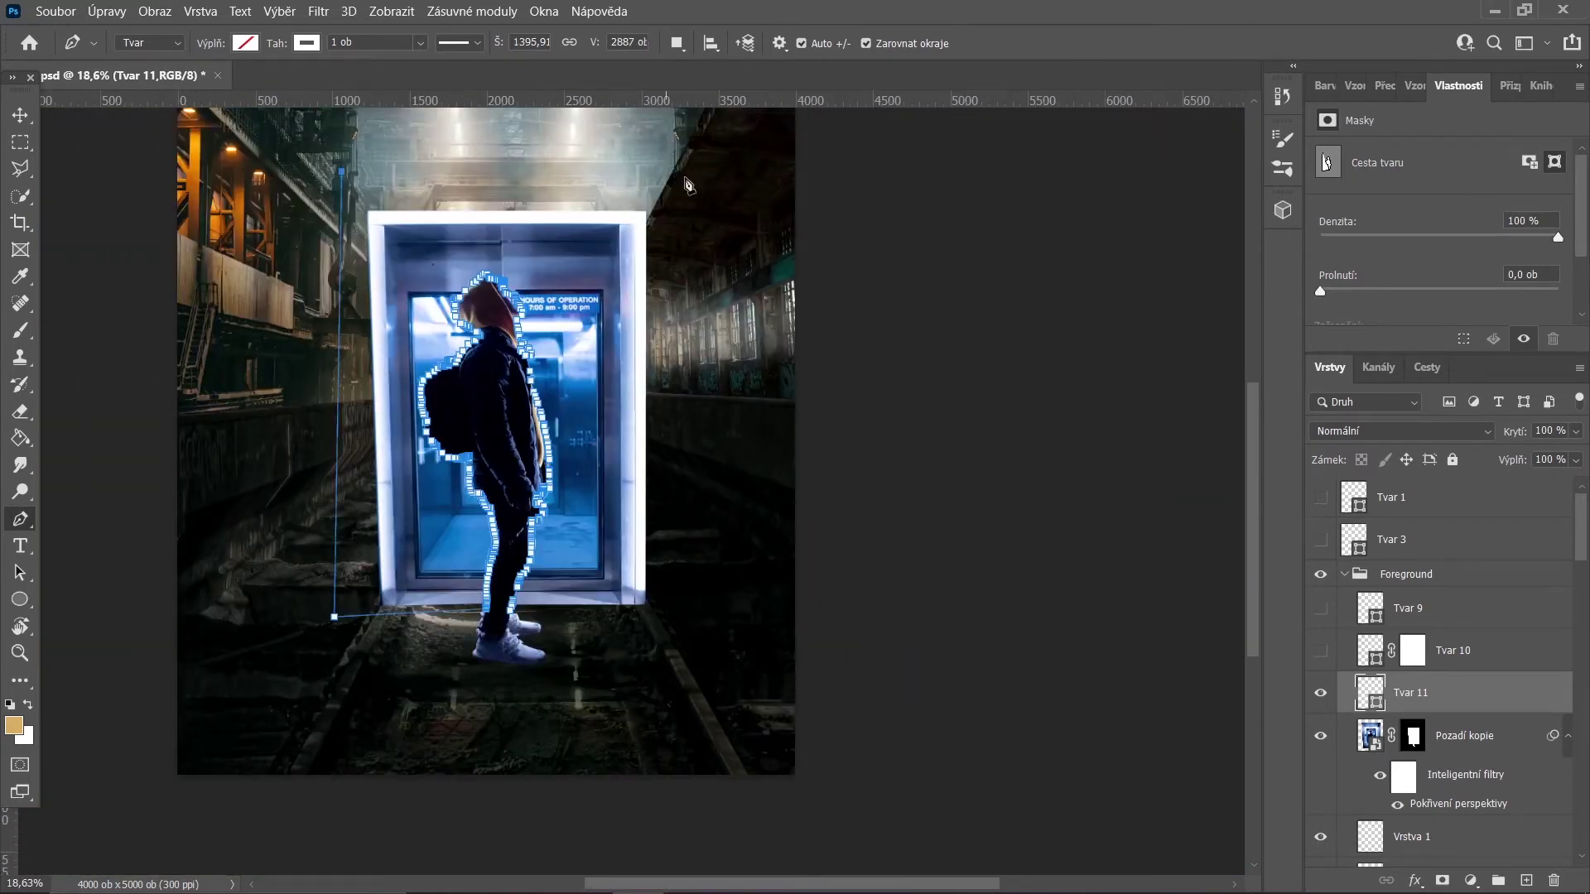
- Load the traced figure path as a selection and fill the elevator photo's mask with it
{"action": "key", "text": "ctrl+Return"}
{"action": "left_click", "coordinate": [1413, 736]}
{"action": "key", "text": "ctrl+BackSpace"}
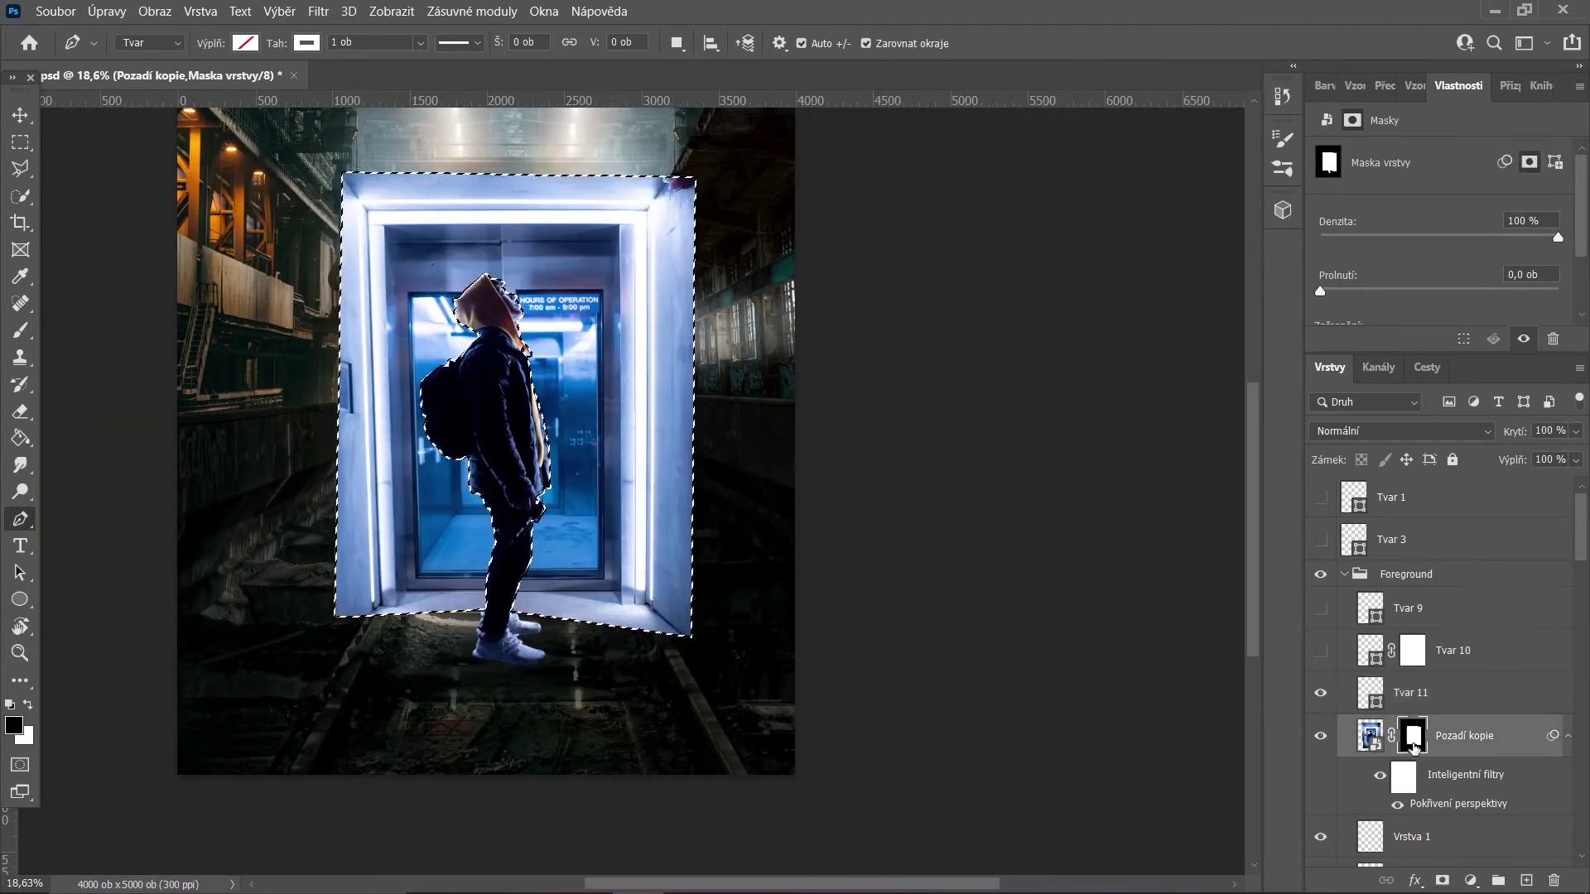
{"action": "key", "text": "alt+BackSpace"}
{"action": "key", "text": "ctrl+d"}
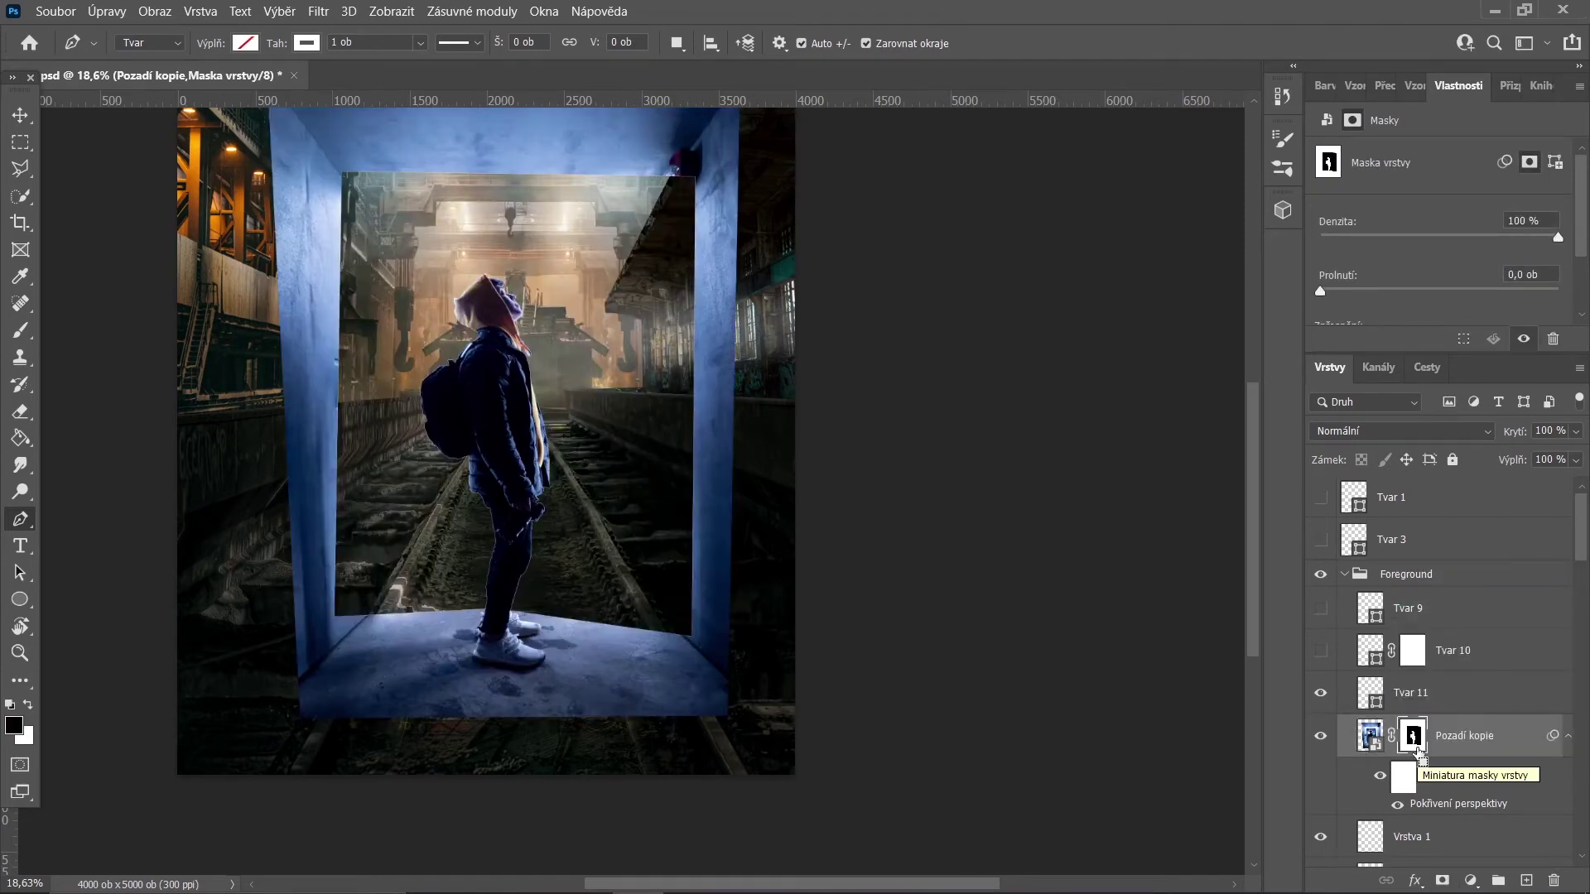
{"action": "key", "text": "ctrl+z"}
{"action": "key", "text": "ctrl+z"}
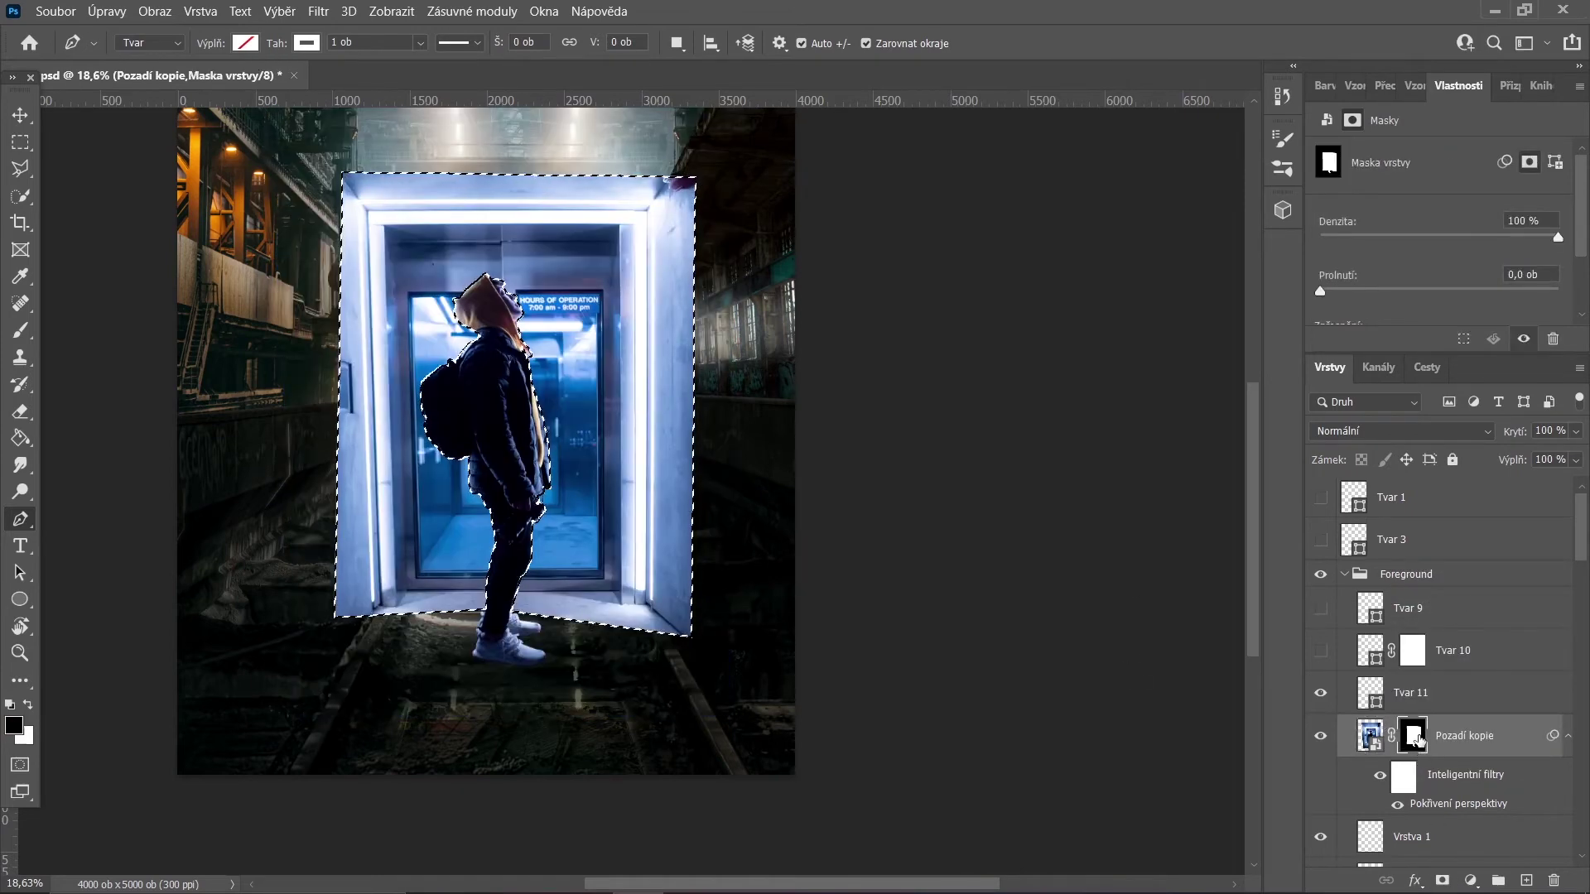
- Brush the doorway out of the mask, hide Tvar 11, and convert the figure to a smart object
{"action": "key", "text": "b"}
{"action": "mouse_move", "coordinate": [645, 248]}
{"action": "left_mouse_down"}
{"action": "mouse_move", "coordinate": [657, 532]}
{"action": "mouse_move", "coordinate": [389, 414]}
{"action": "left_mouse_up"}
{"action": "key", "text": "ctrl+d"}
{"action": "left_click", "coordinate": [1321, 693]}
{"action": "right_click", "coordinate": [1407, 692]}
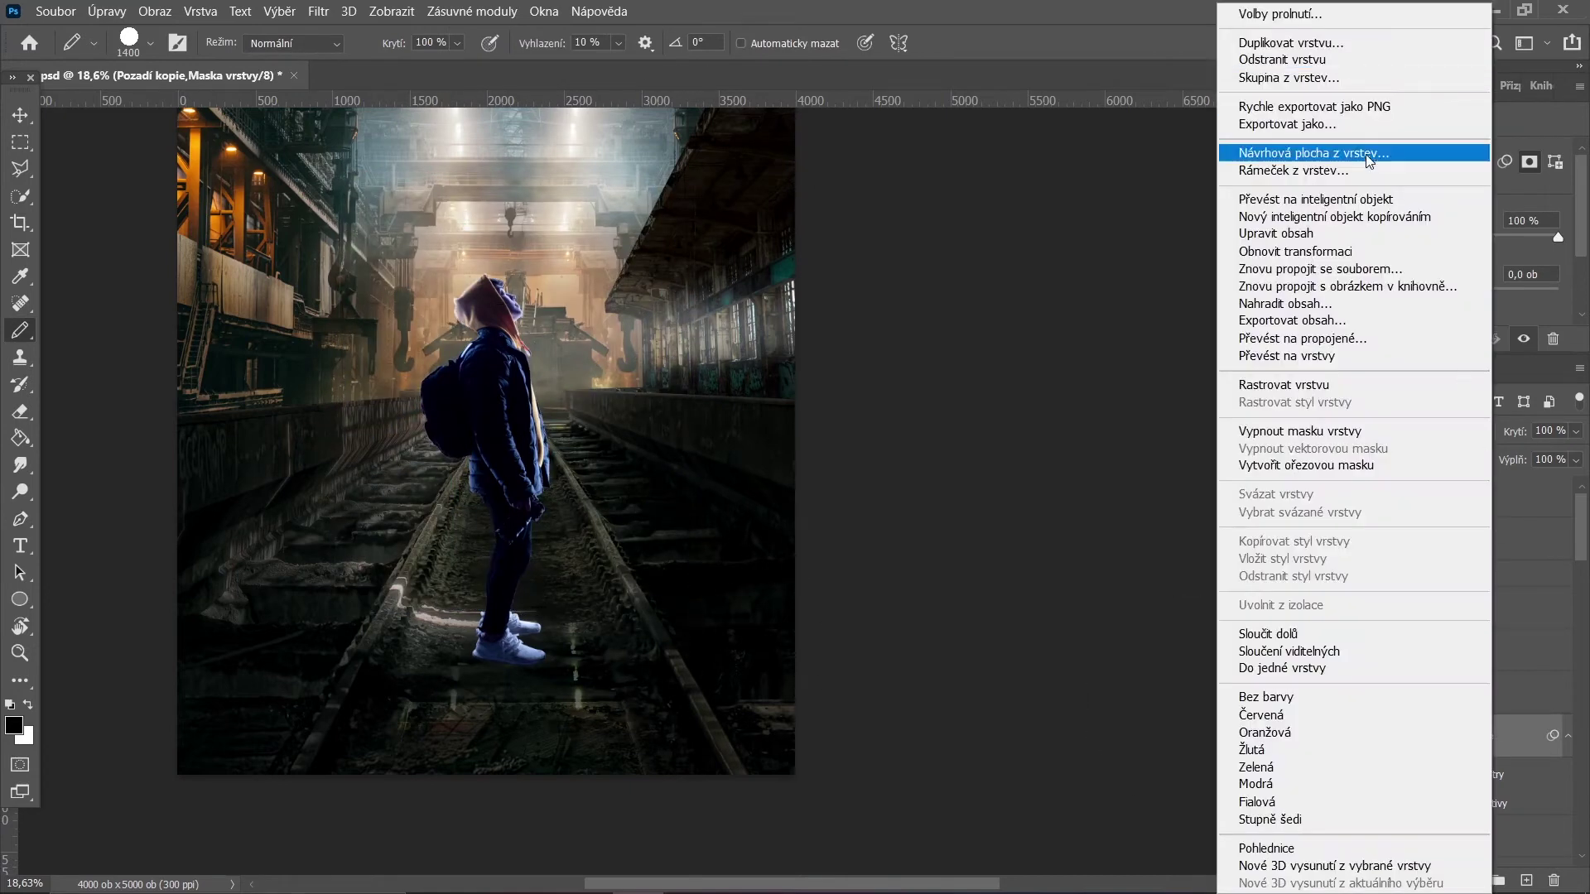
{"action": "key", "text": "Escape"}
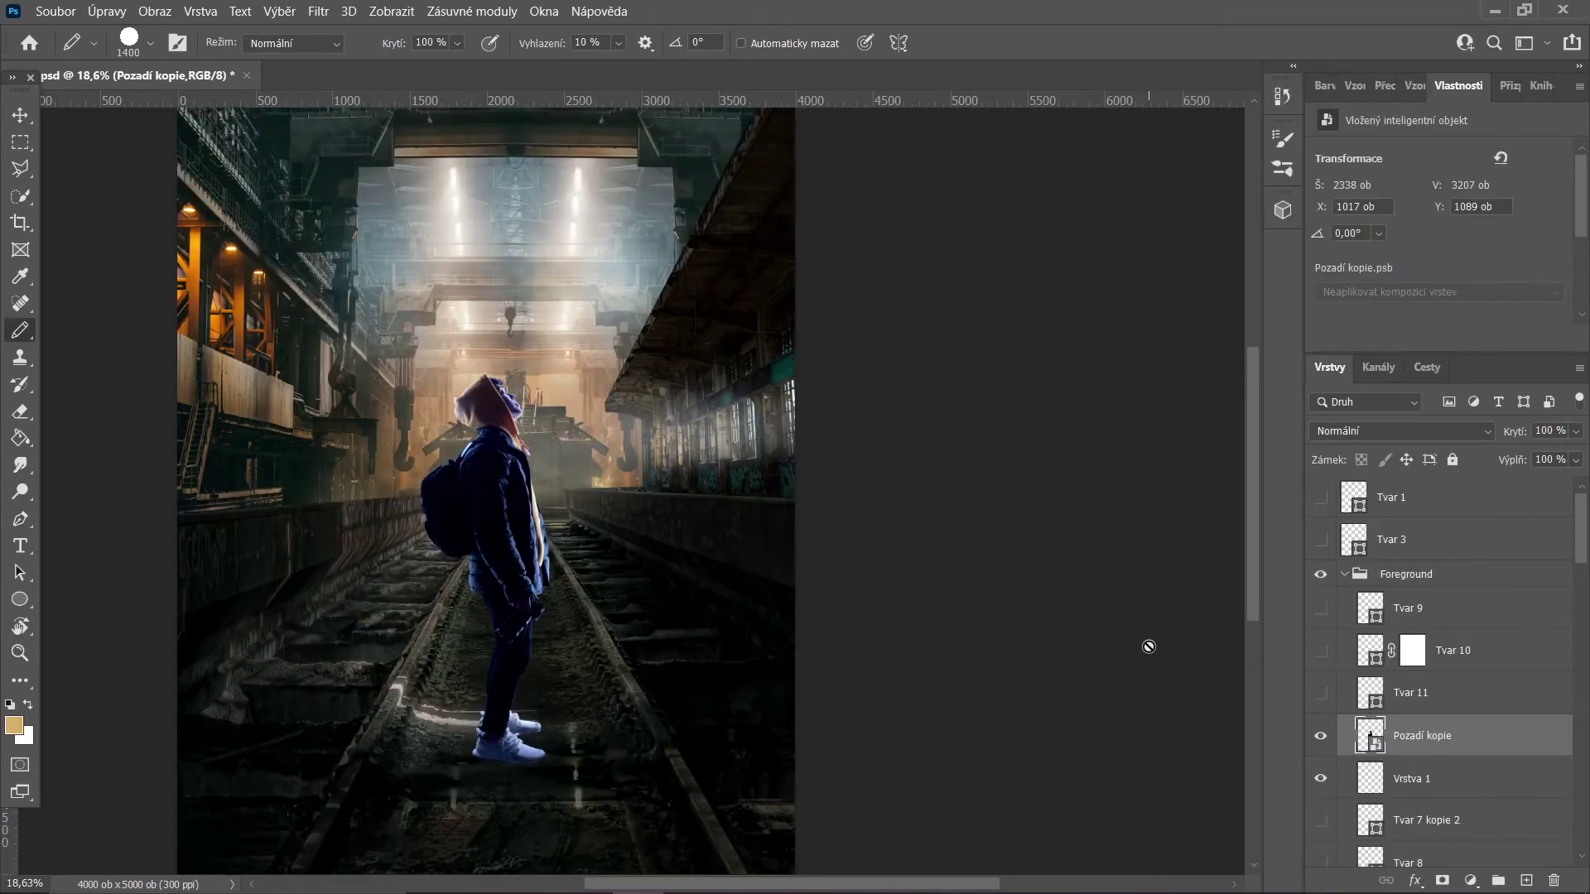
- Rename the figure layer to 'Boy'
{"action": "double_click", "coordinate": [1422, 736]}
{"action": "type", "text": "Boy"}
{"action": "key", "text": "Return"}
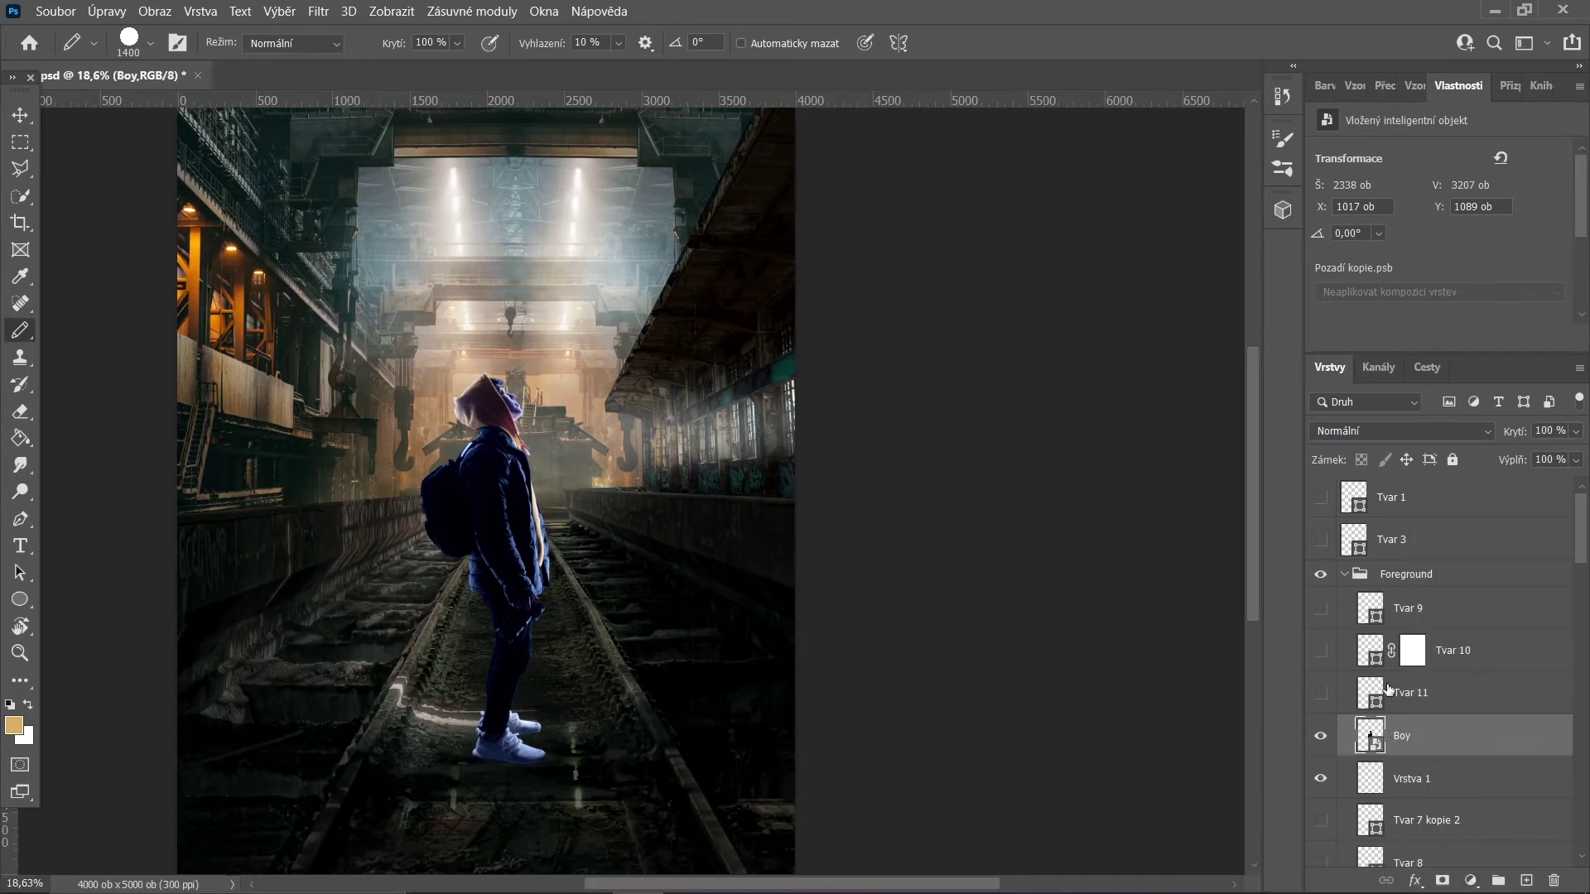
{"action": "scroll", "coordinate": [1452, 675], "scroll_direction": "down", "scroll_amount": 3}
{"action": "scroll", "coordinate": [1408, 667], "scroll_direction": "down", "scroll_amount": 3}
{"action": "scroll", "coordinate": [1323, 646], "scroll_direction": "down", "scroll_amount": 3}
{"action": "scroll", "coordinate": [1323, 652], "scroll_direction": "down", "scroll_amount": 2}
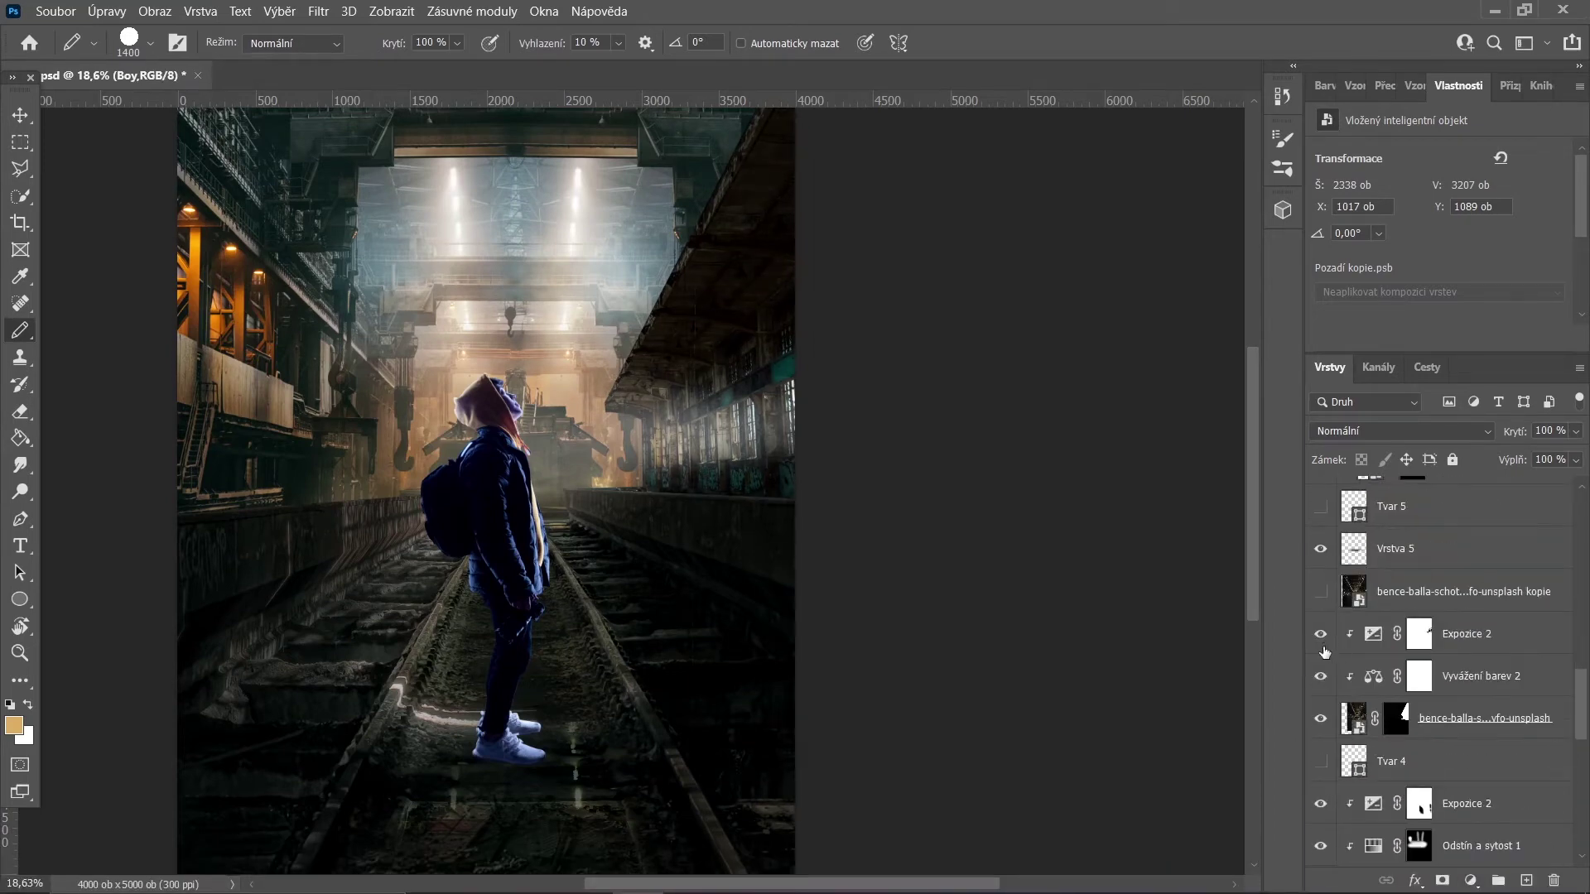
{"action": "scroll", "coordinate": [1325, 677], "scroll_direction": "down", "scroll_amount": 2}
{"action": "scroll", "coordinate": [1329, 686], "scroll_direction": "down", "scroll_amount": 2}
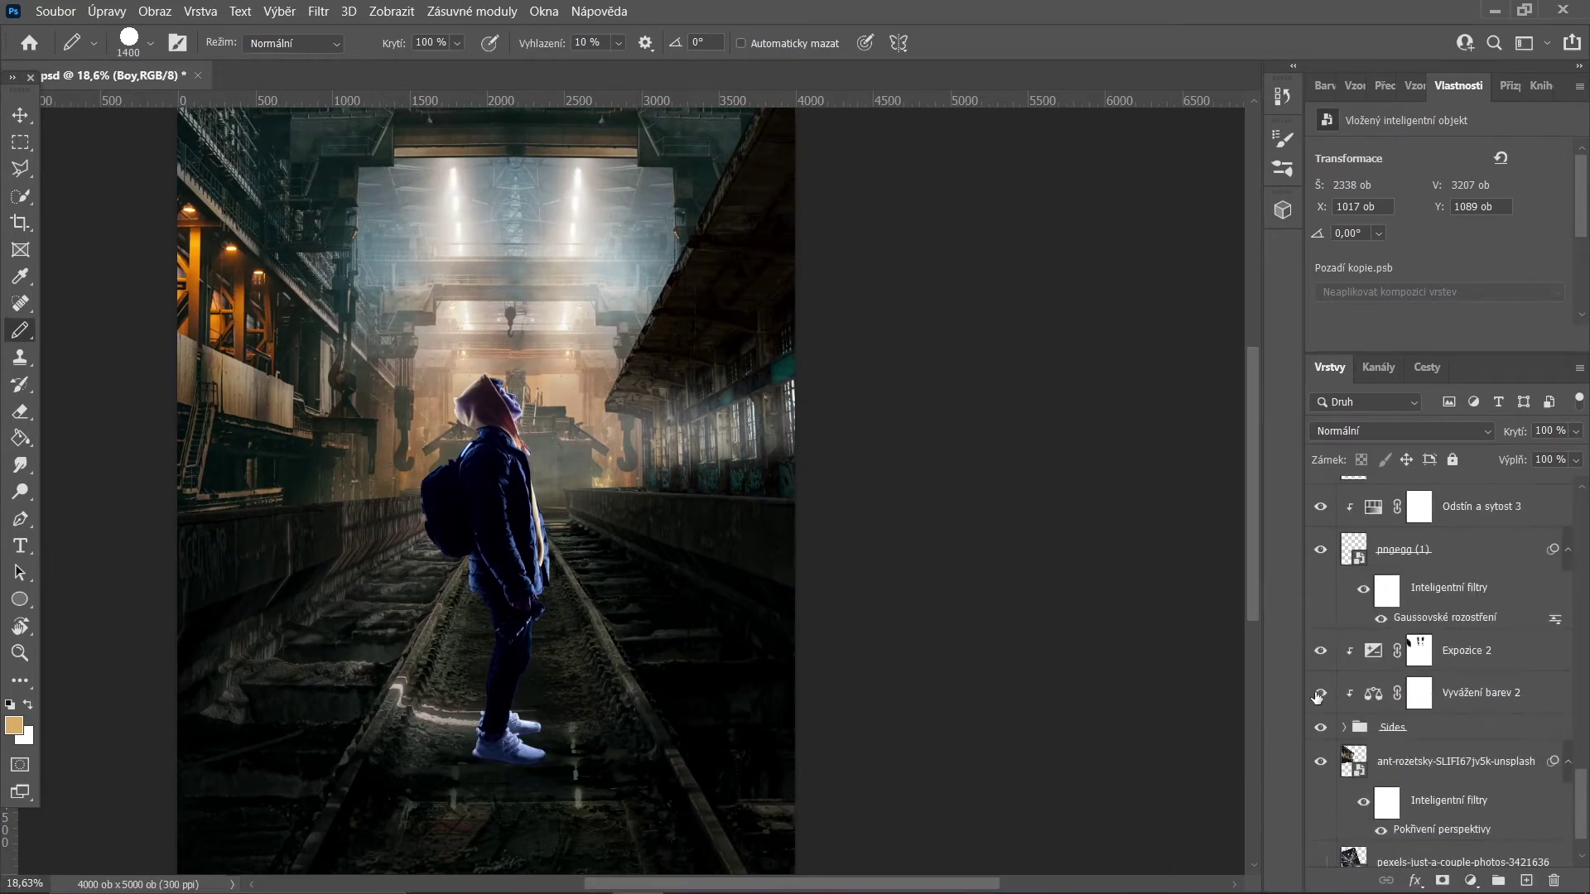
- Place the Vyvážení barev 2 colour balance directly above Boy and clip it
{"action": "left_click", "coordinate": [1462, 700]}
{"action": "scroll", "coordinate": [1457, 679], "scroll_direction": "up", "scroll_amount": 5}
{"action": "scroll", "coordinate": [1449, 646], "scroll_direction": "up", "scroll_amount": 5}
{"action": "left_click", "coordinate": [1445, 620]}
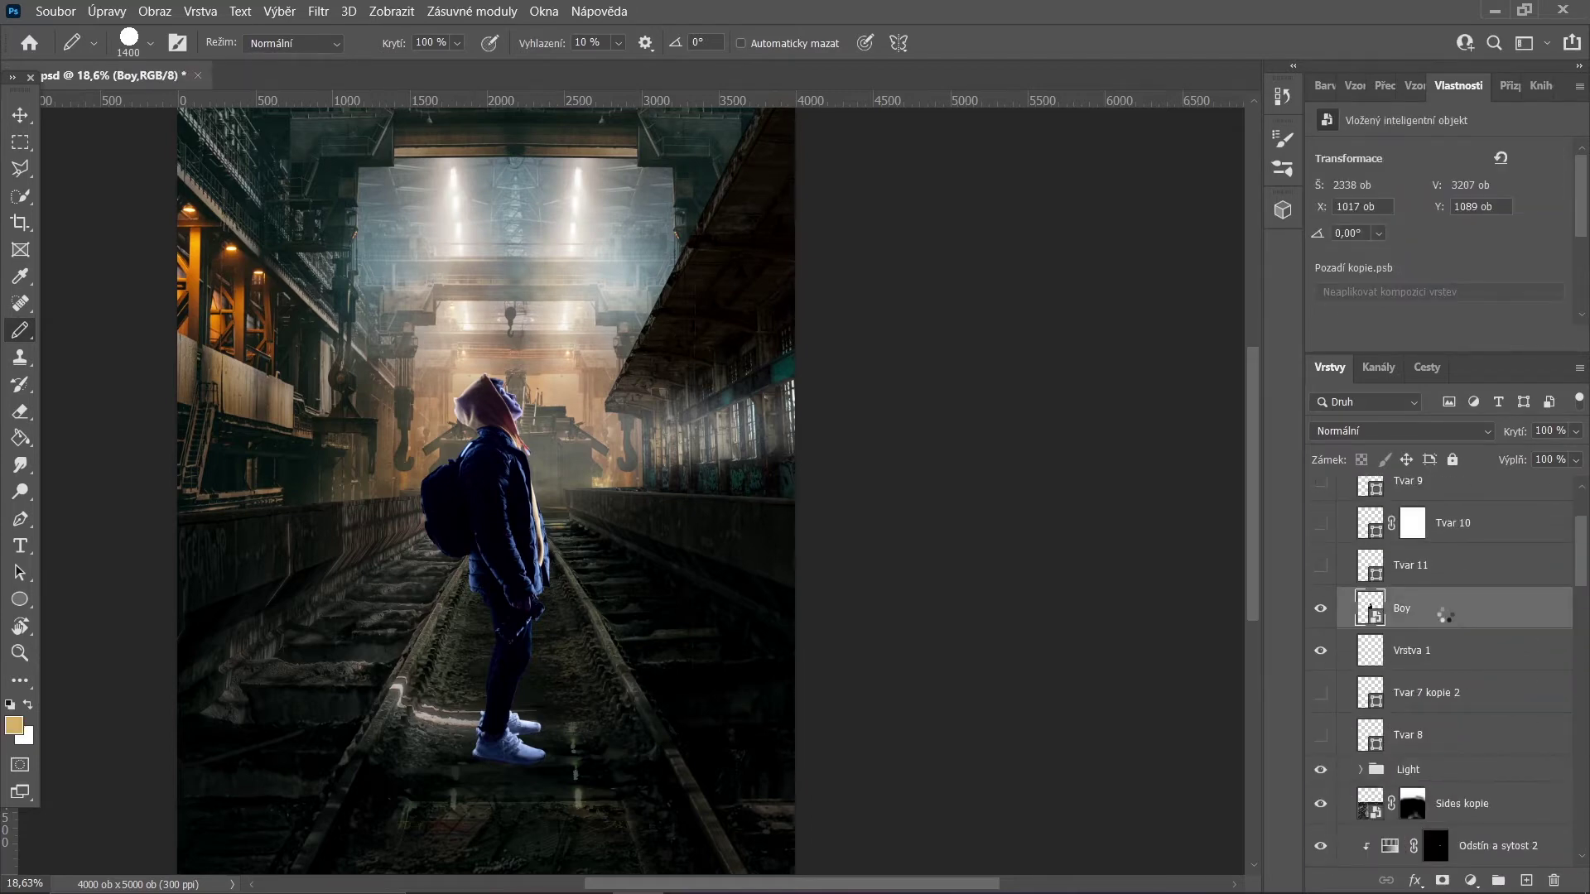
{"action": "left_click_drag", "start_coordinate": [1444, 613], "coordinate": [1444, 589]}
{"action": "key", "text": "ctrl+alt+g"}
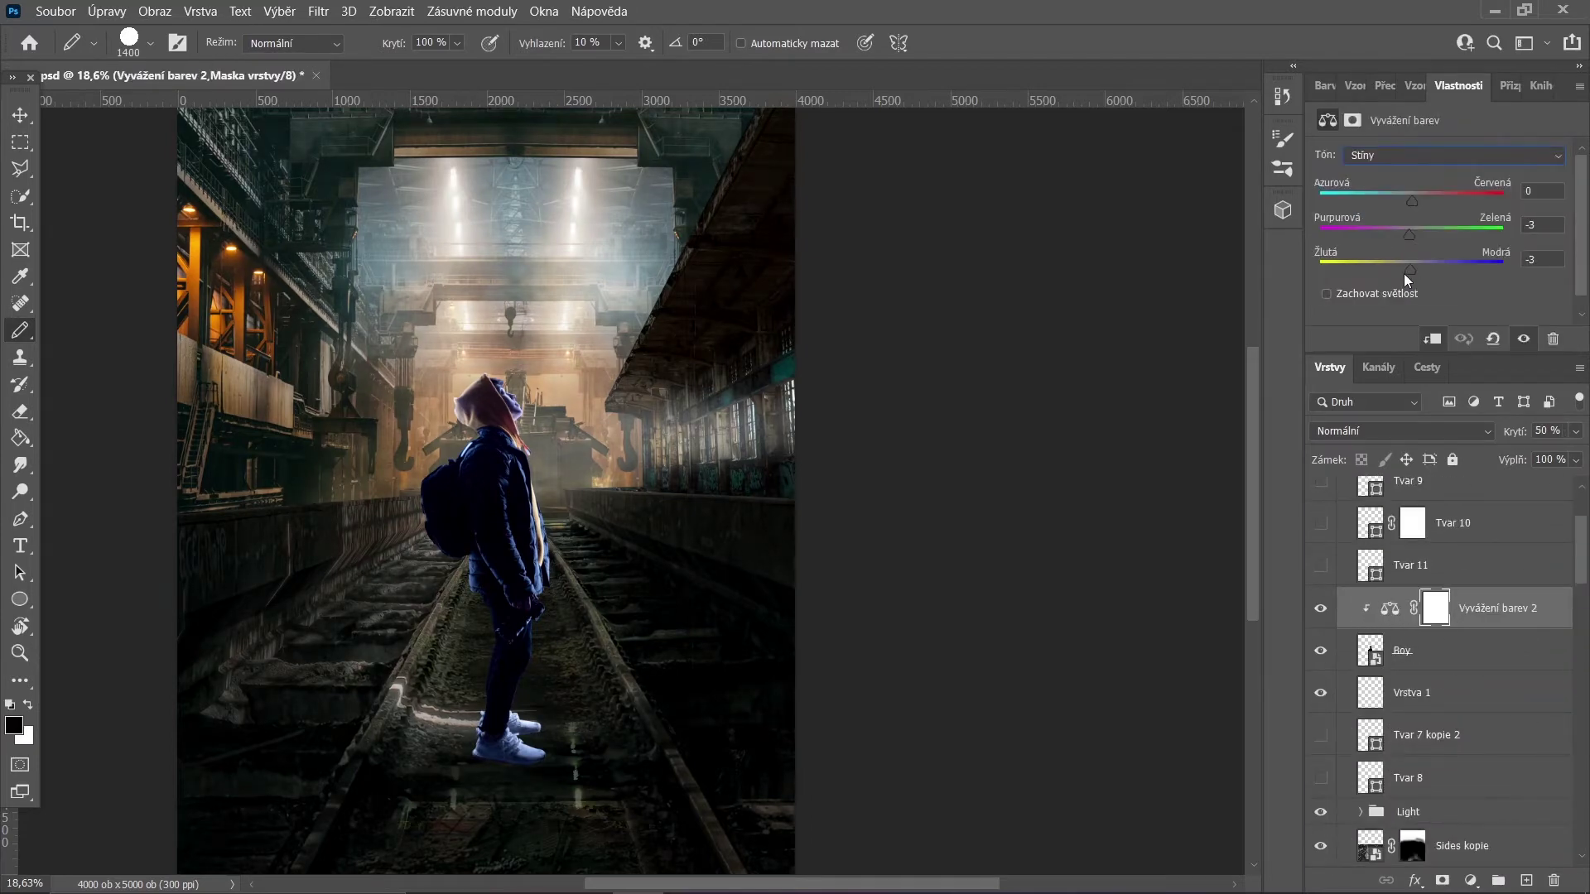
- Push the colour balance midtones and shadows fully toward yellow
{"action": "left_click", "coordinate": [1422, 156]}
{"action": "left_click", "coordinate": [1407, 176]}
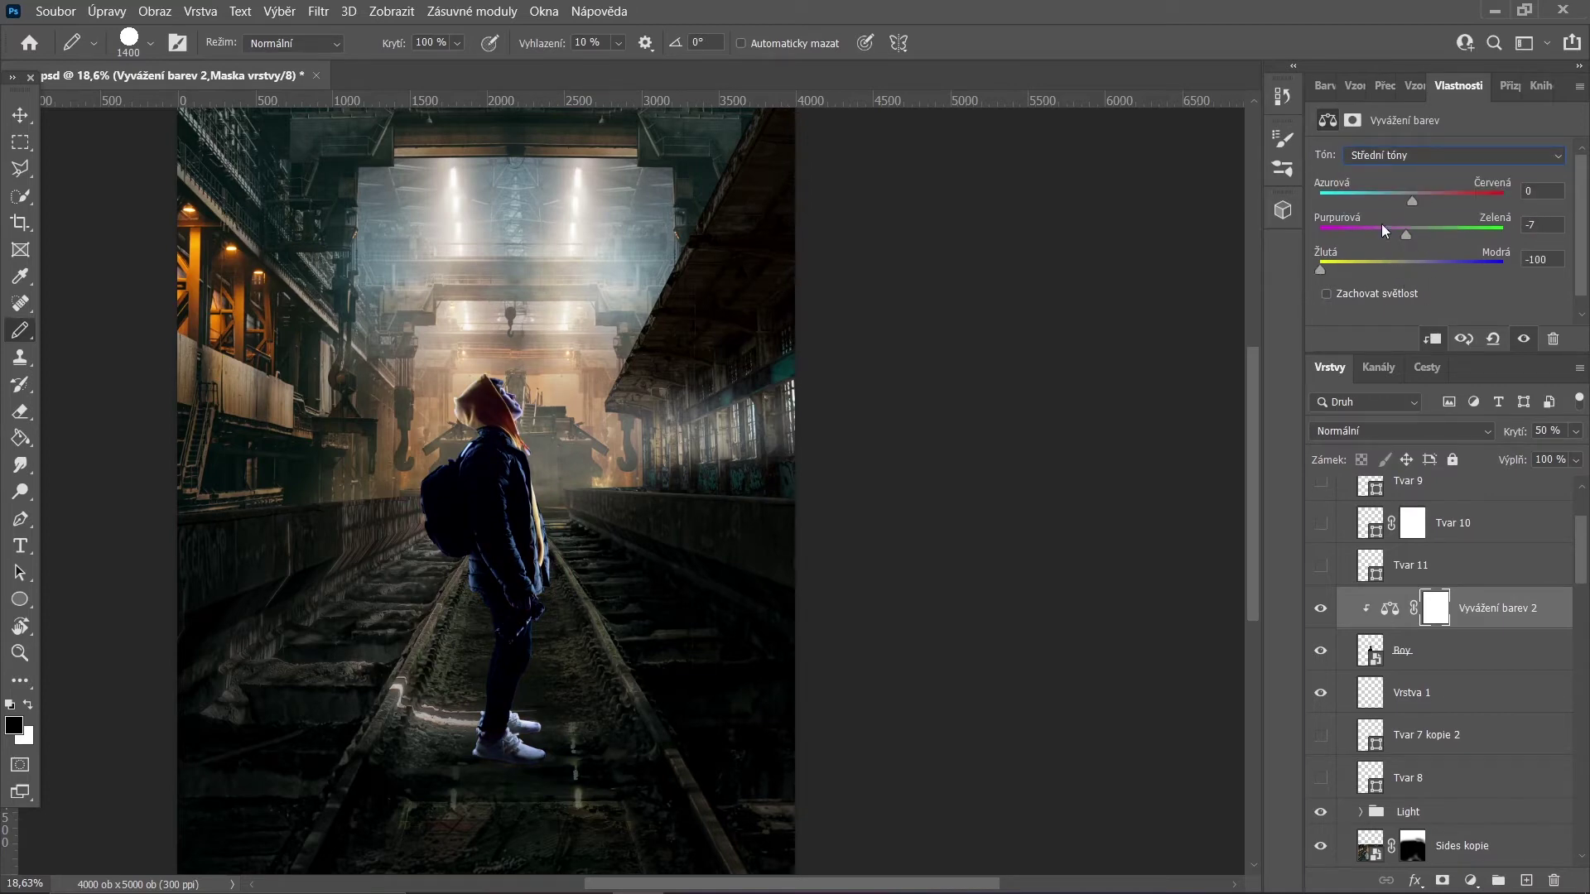
{"action": "key", "text": "Down"}
{"action": "mouse_move", "coordinate": [1412, 268]}
{"action": "left_mouse_down"}
{"action": "mouse_move", "coordinate": [1319, 284]}
{"action": "mouse_move", "coordinate": [1384, 268]}
{"action": "left_mouse_up"}
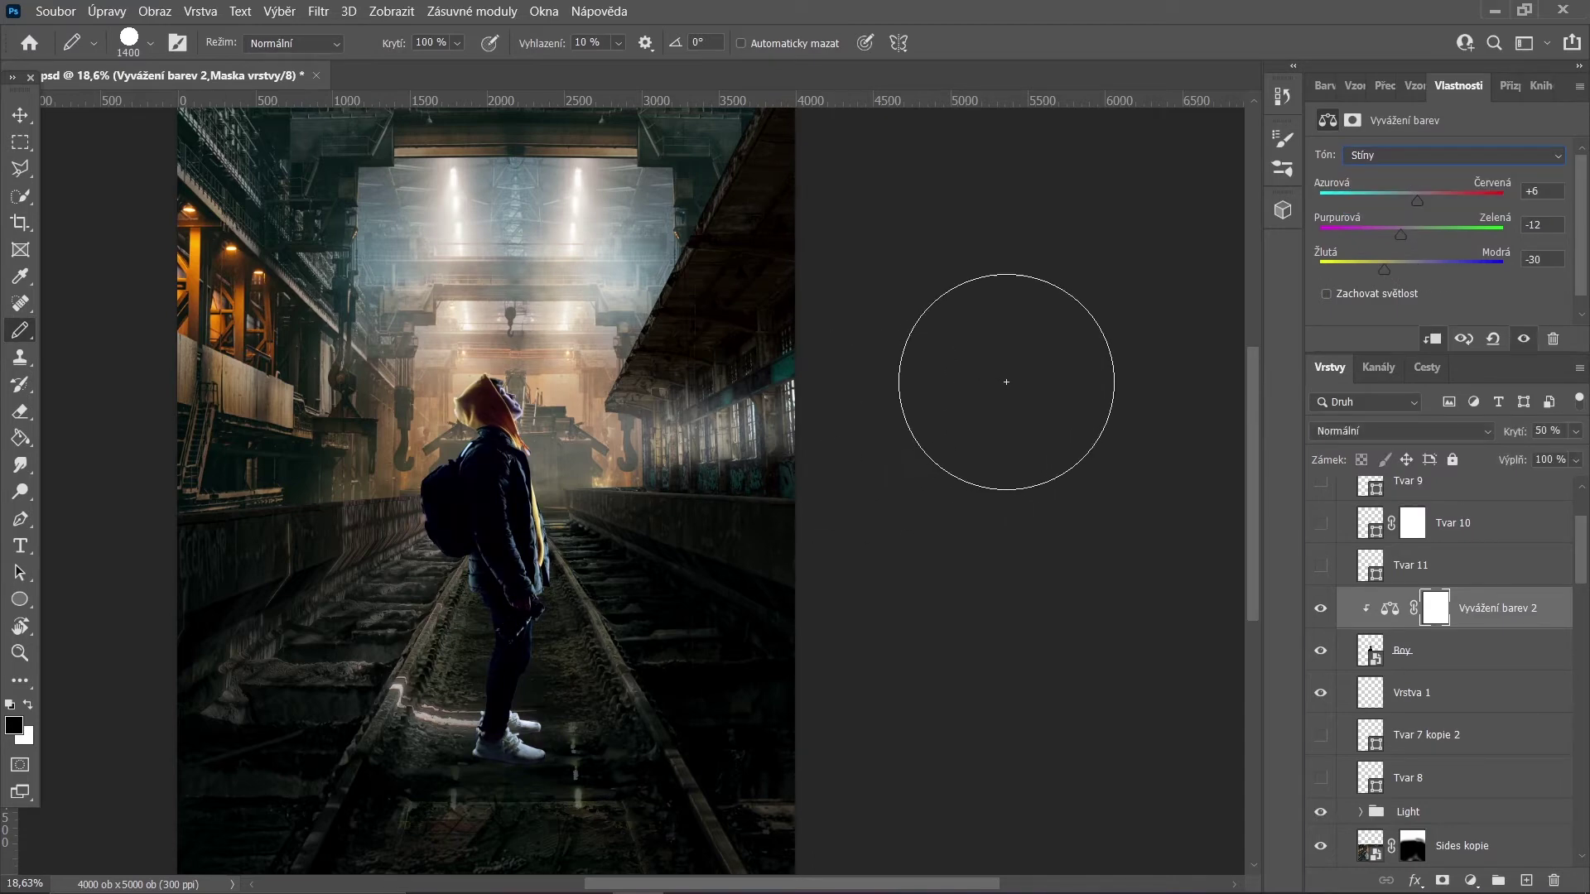
{"action": "left_click", "coordinate": [1360, 811]}
{"action": "scroll", "coordinate": [1424, 646], "scroll_direction": "down", "scroll_amount": 2}
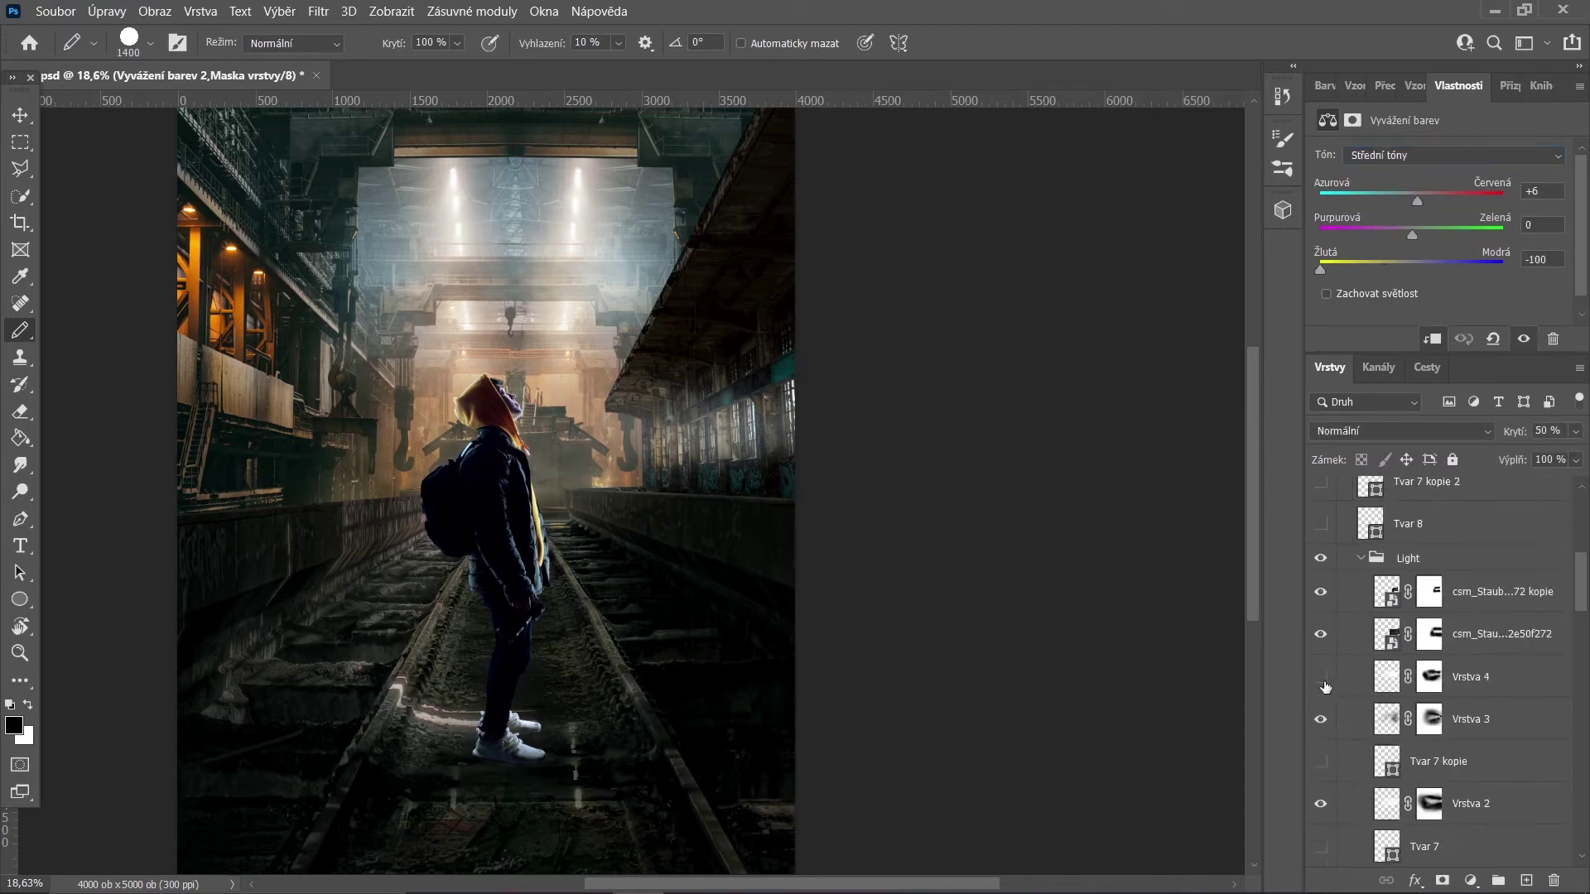
{"action": "scroll", "coordinate": [1424, 645], "scroll_direction": "down", "scroll_amount": 2}
- Move the Vrstva 2 kopie haze layer down, enlarge it to about 150%, and shift it right
{"action": "left_click", "coordinate": [1407, 675]}
{"action": "key", "text": "ctrl+bracketleft"}
{"action": "key", "text": "ctrl+t"}
{"action": "left_click_drag", "start_coordinate": [355, 604], "coordinate": [131, 756]}
{"action": "left_click_drag", "start_coordinate": [623, 564], "coordinate": [725, 564]}
{"action": "left_click", "coordinate": [1319, 718]}
{"action": "left_click", "coordinate": [1320, 719]}
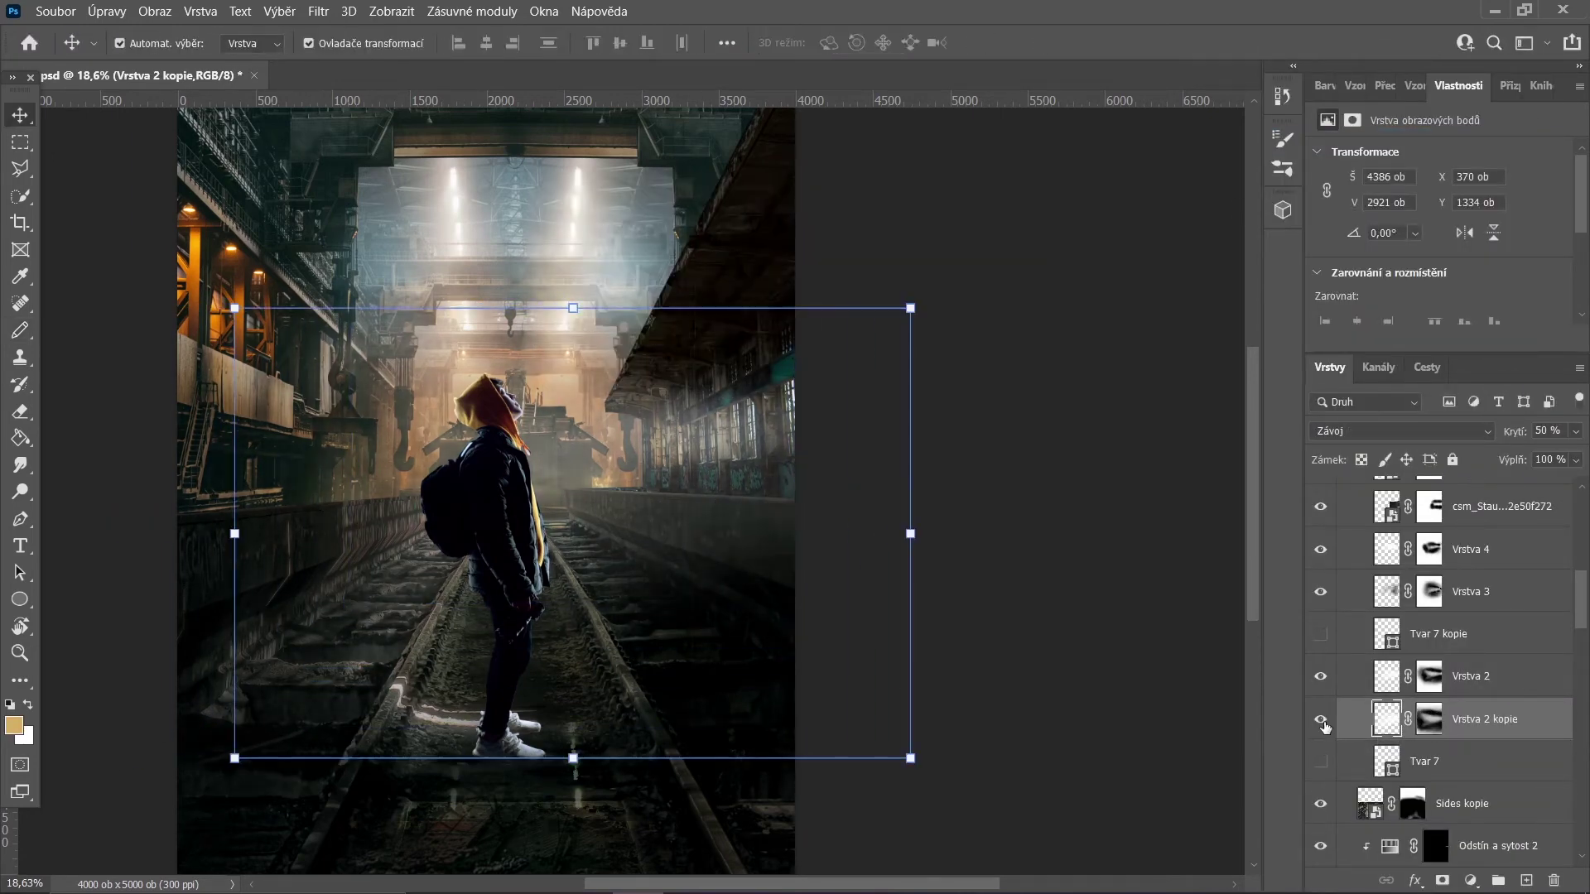
{"action": "scroll", "coordinate": [1473, 608], "scroll_direction": "up", "scroll_amount": 3}
- Group Boy inside the Light group and stretch the haze copy above it to the bottom edge
{"action": "left_click", "coordinate": [1449, 498]}
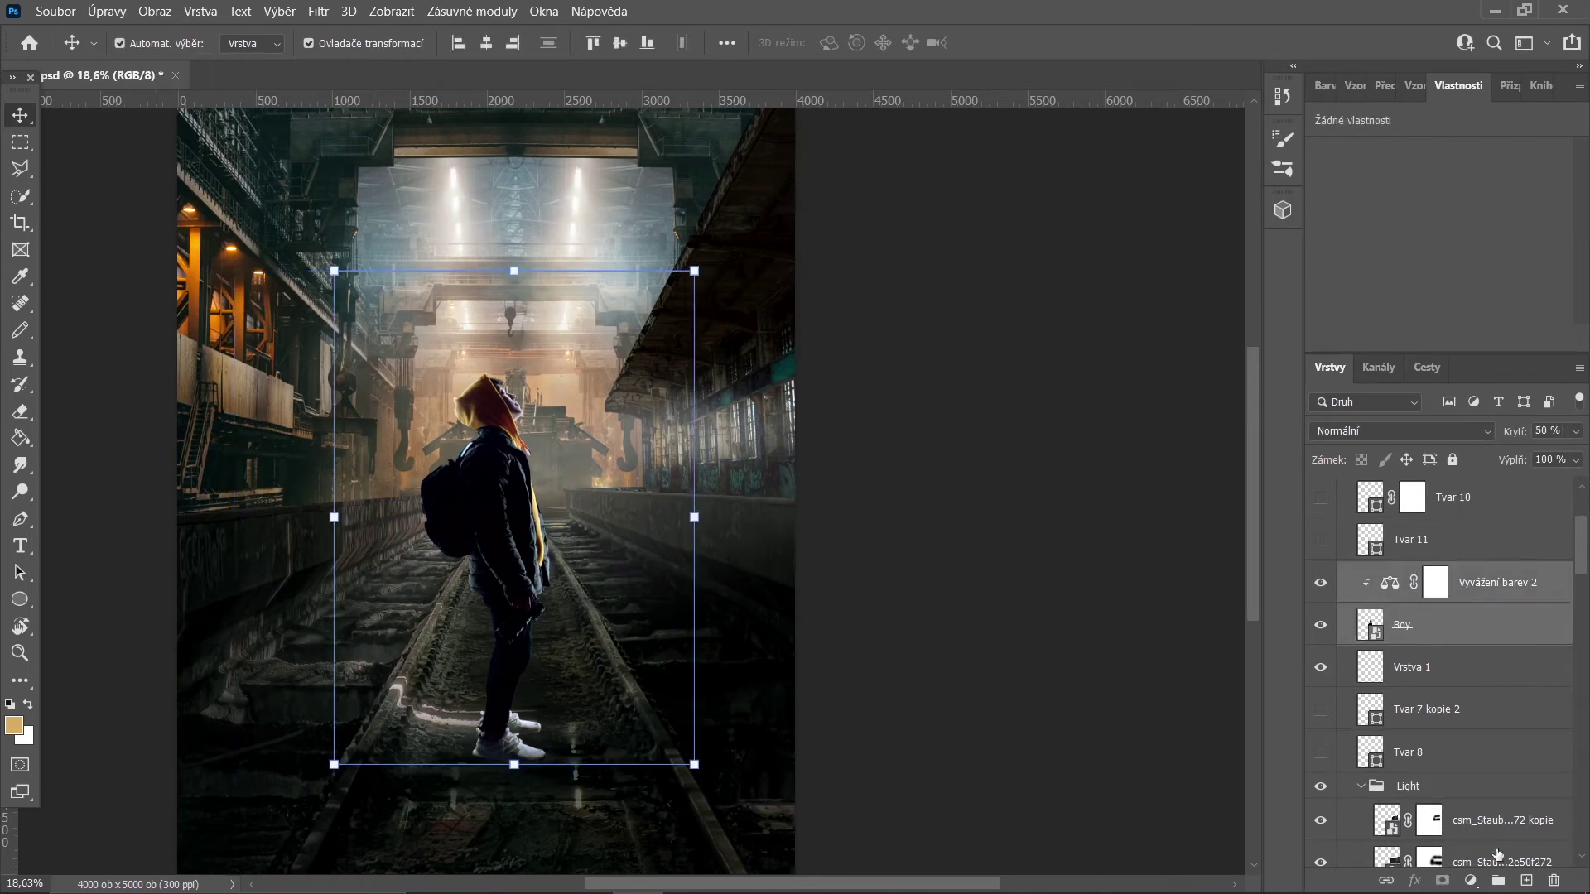
{"action": "key", "text": "ctrl+g"}
{"action": "mouse_move", "coordinate": [1405, 488]}
{"action": "left_mouse_down"}
{"action": "mouse_move", "coordinate": [1408, 753]}
{"action": "mouse_move", "coordinate": [1407, 542]}
{"action": "left_mouse_up"}
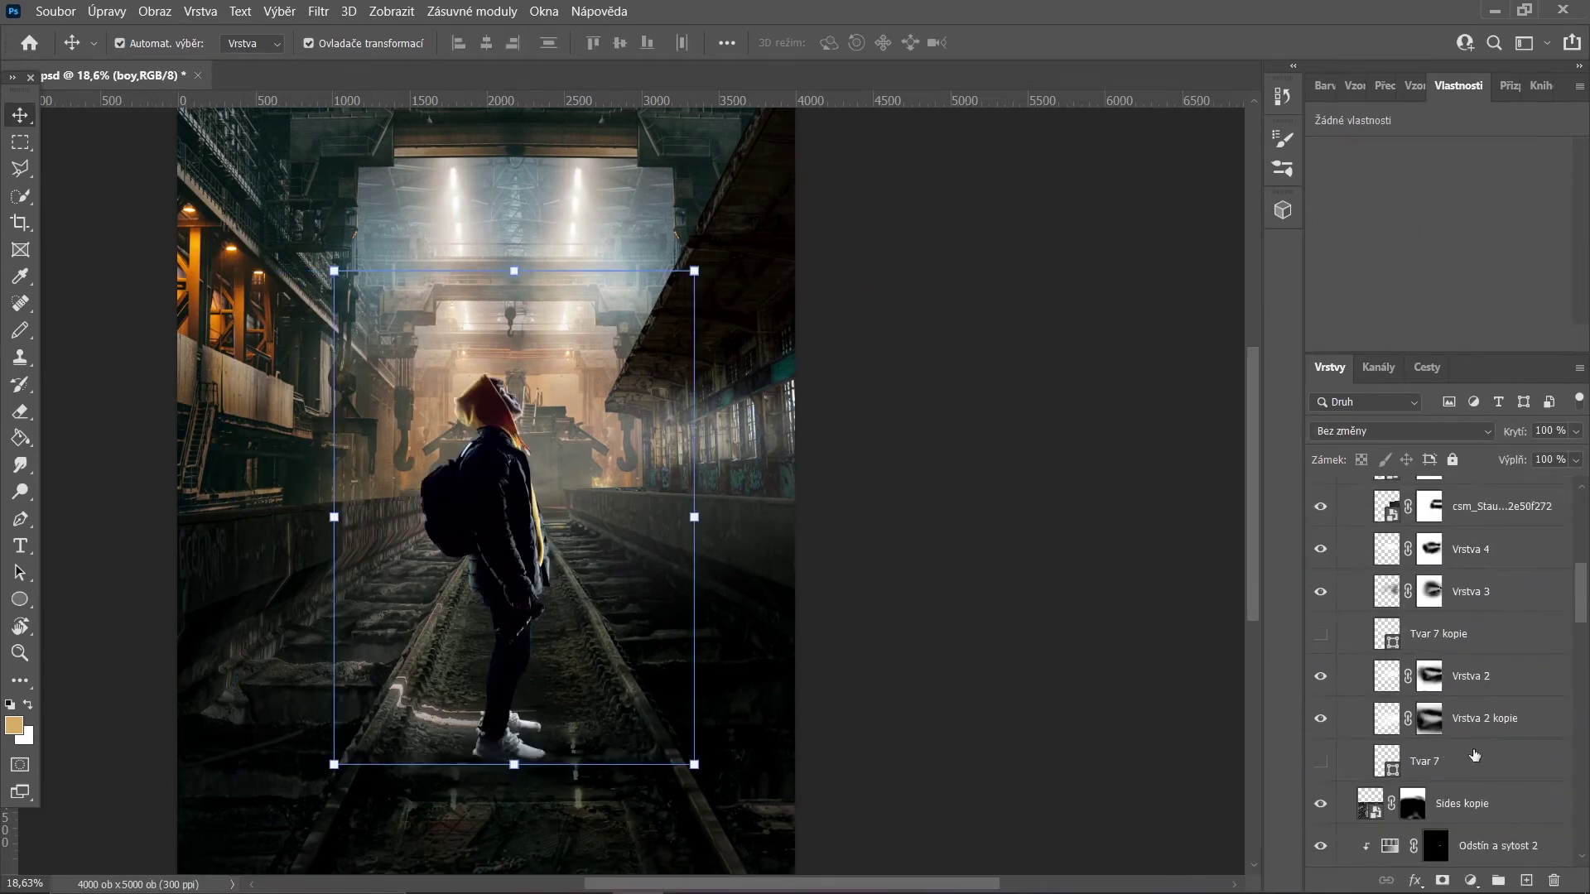
{"action": "left_click", "coordinate": [1490, 845]}
{"action": "left_click_drag", "start_coordinate": [1524, 764], "coordinate": [1503, 521]}
{"action": "left_click_drag", "start_coordinate": [571, 308], "coordinate": [568, 244]}
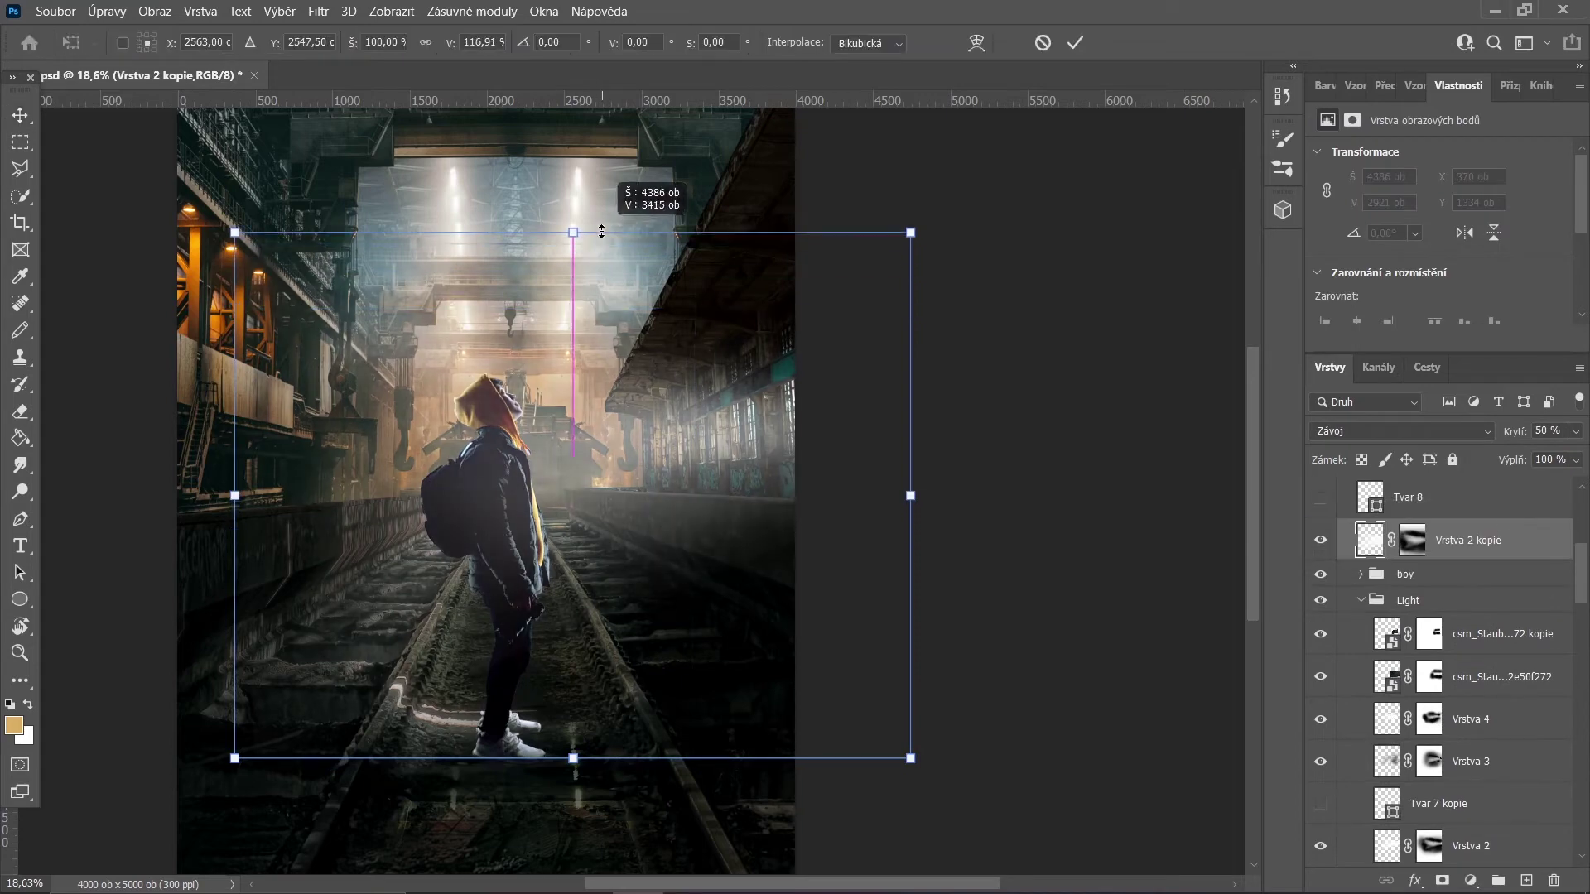
{"action": "left_click_drag", "start_coordinate": [234, 758], "coordinate": [225, 769]}
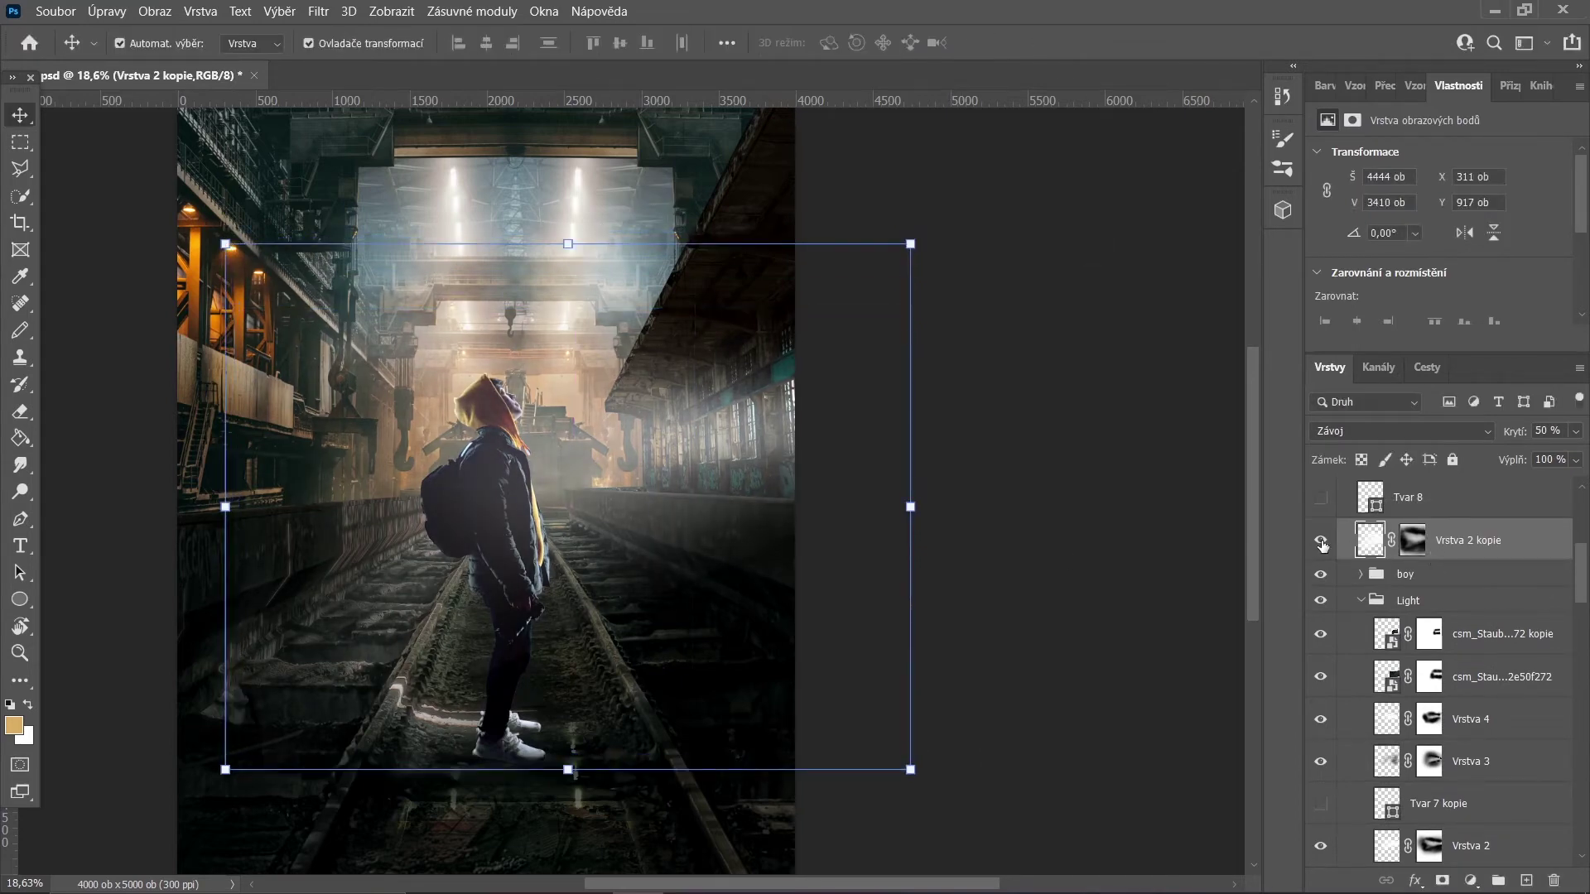
{"action": "left_click_drag", "start_coordinate": [567, 769], "coordinate": [568, 865]}
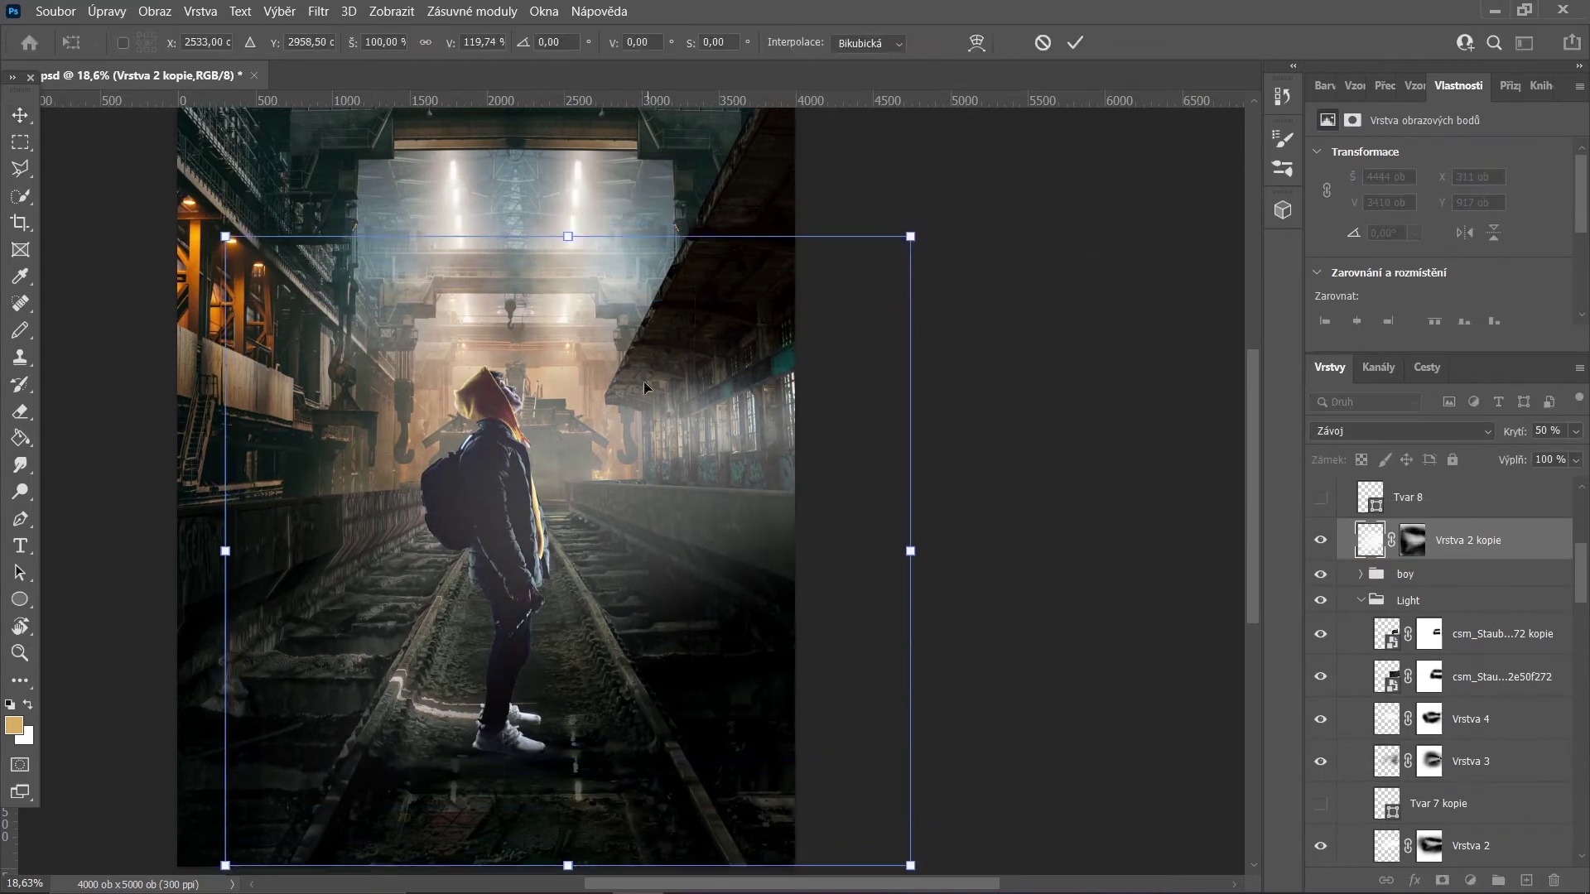
{"action": "key", "text": "Return"}
- Paint the haze off the backpack, hood and body, then merge the dust-light layers into a smart object
{"action": "left_click", "coordinate": [1412, 540]}
{"action": "key", "text": "b"}
{"action": "key", "text": "d"}
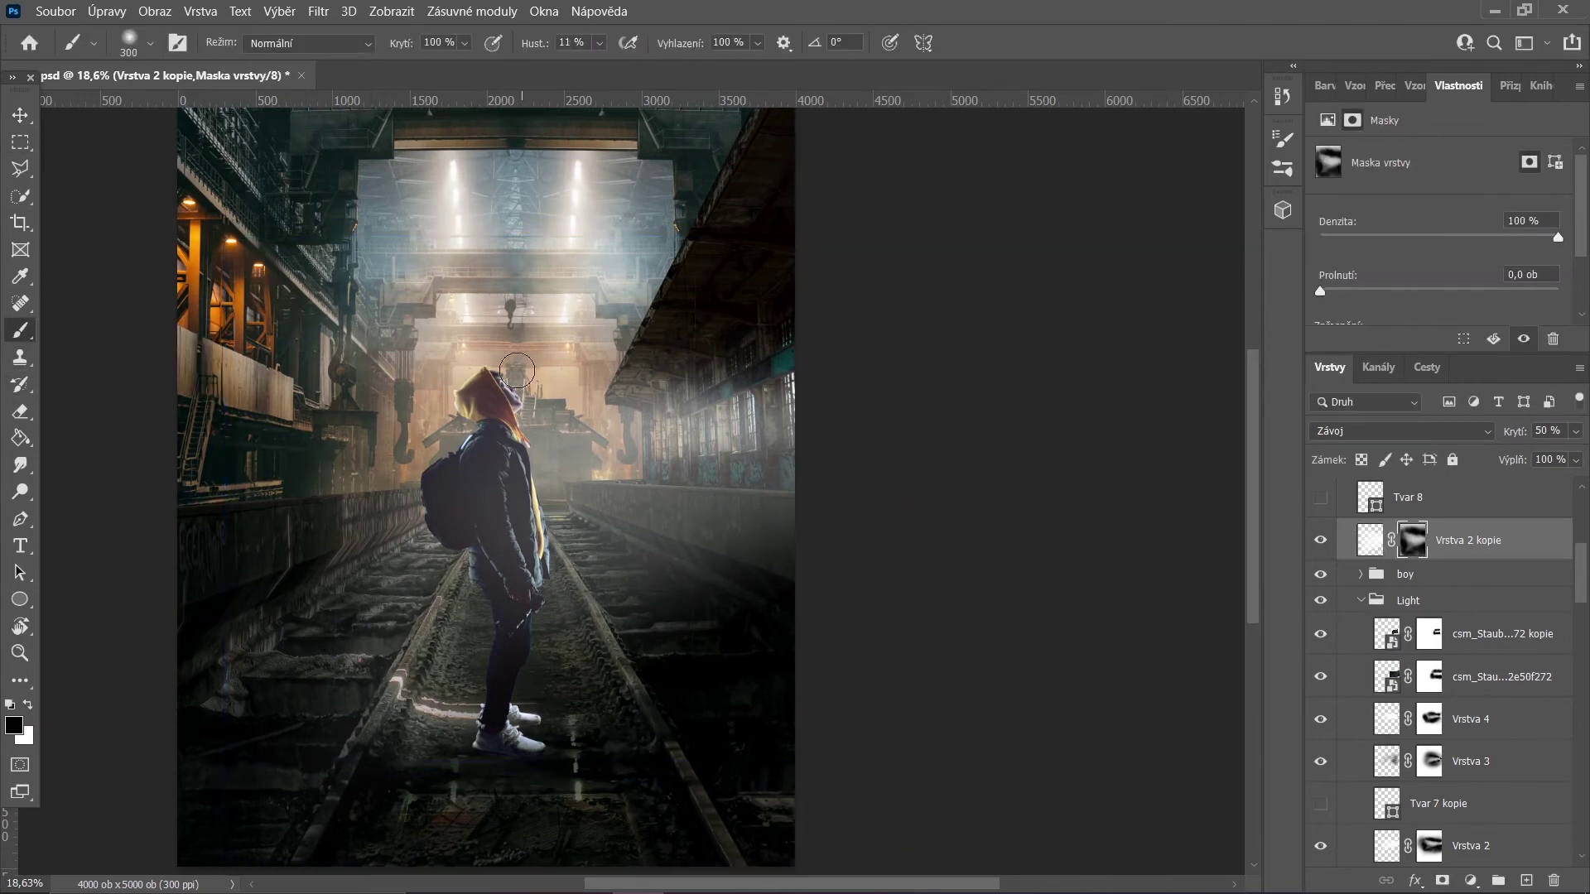
{"action": "left_click_drag", "start_coordinate": [379, 474], "coordinate": [421, 317]}
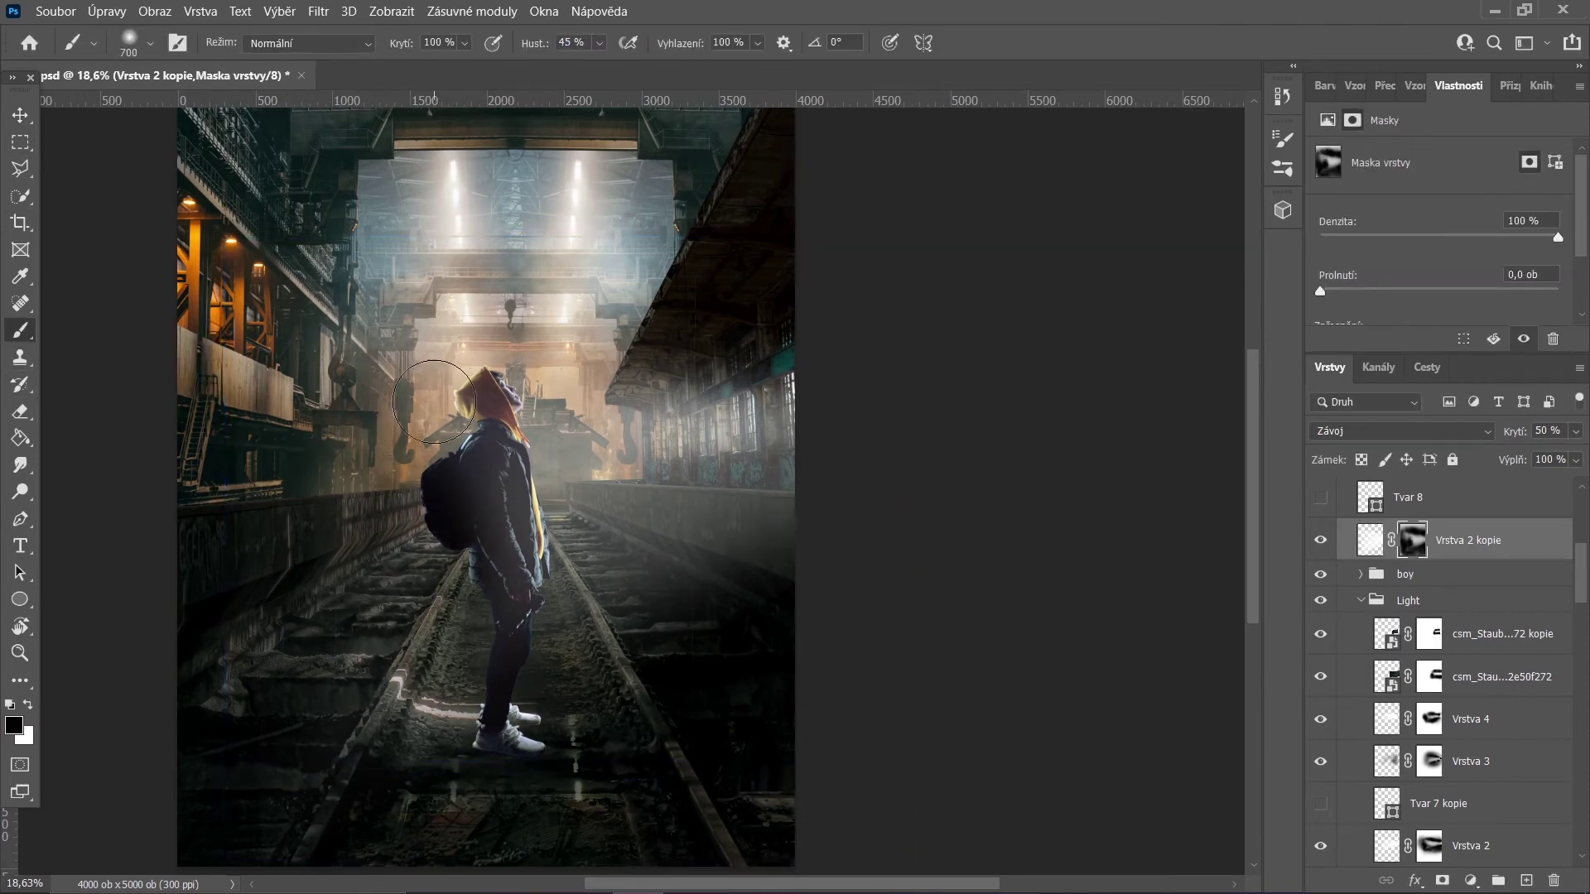
{"action": "left_click_drag", "start_coordinate": [433, 402], "coordinate": [492, 679]}
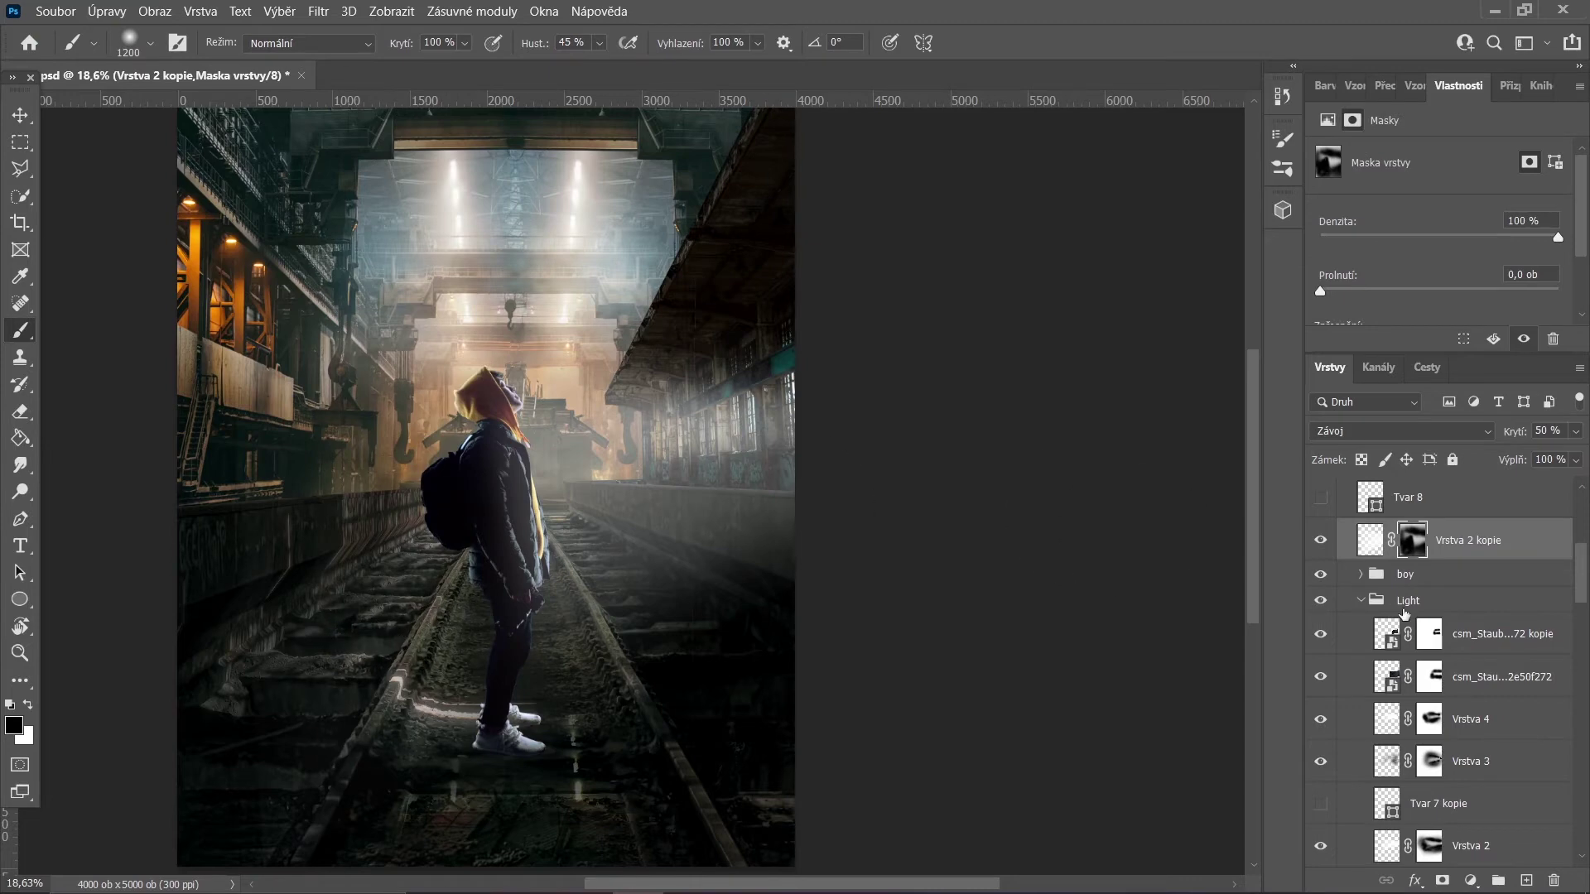
{"action": "right_click", "coordinate": [1404, 613]}
{"action": "left_click", "coordinate": [1358, 315]}
- Rotate the merged dust-light smart object about 8 degrees
{"action": "key", "text": "ctrl+t"}
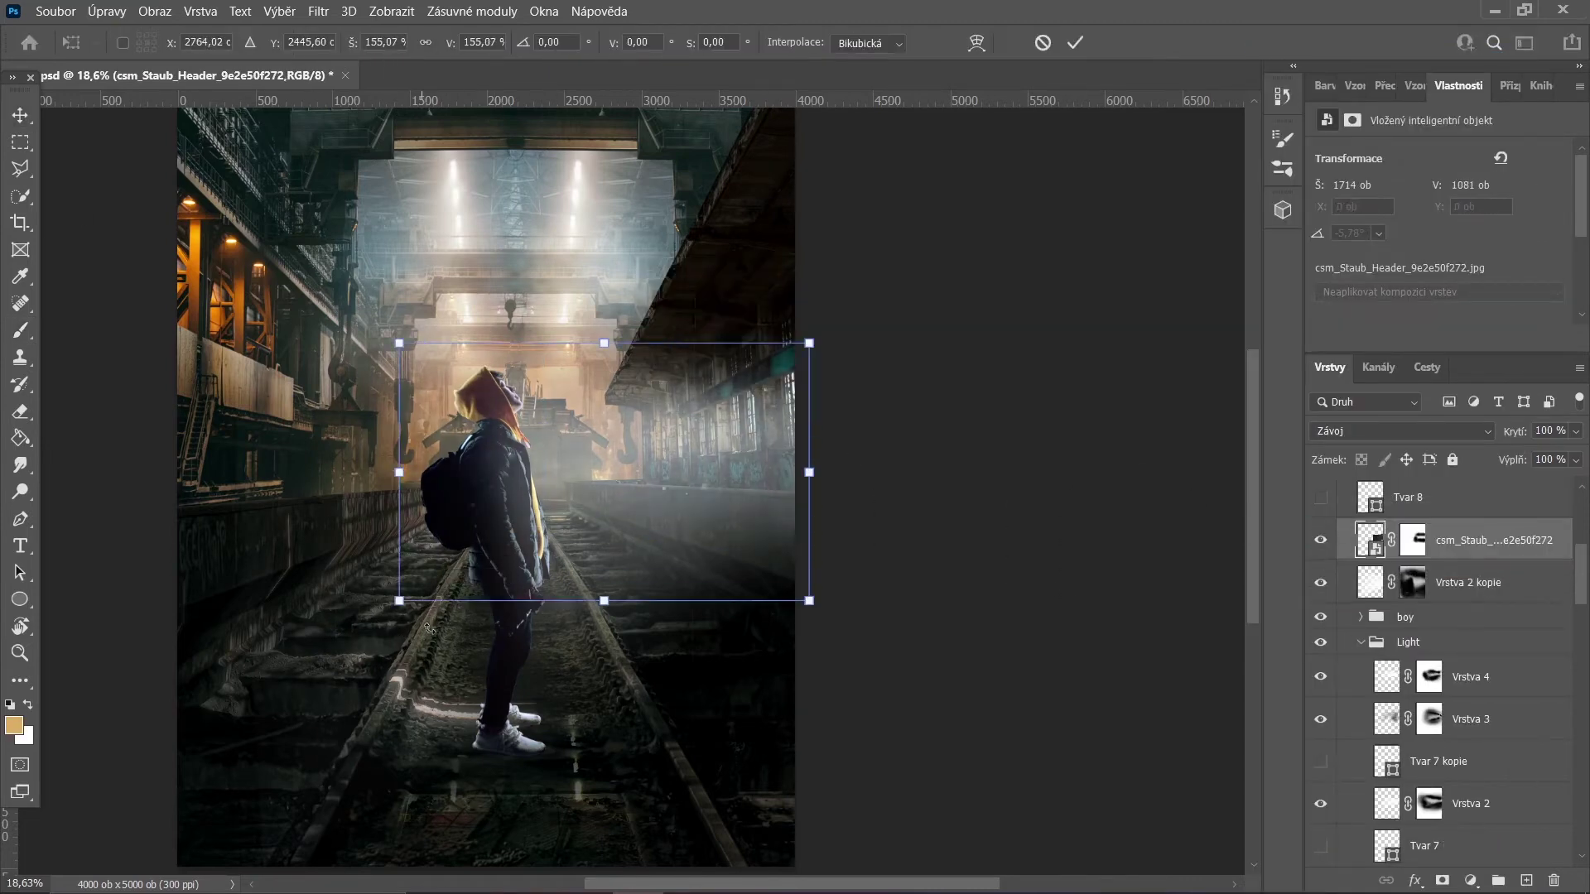
{"action": "left_click_drag", "start_coordinate": [430, 629], "coordinate": [454, 651]}
{"action": "key", "text": "Return"}
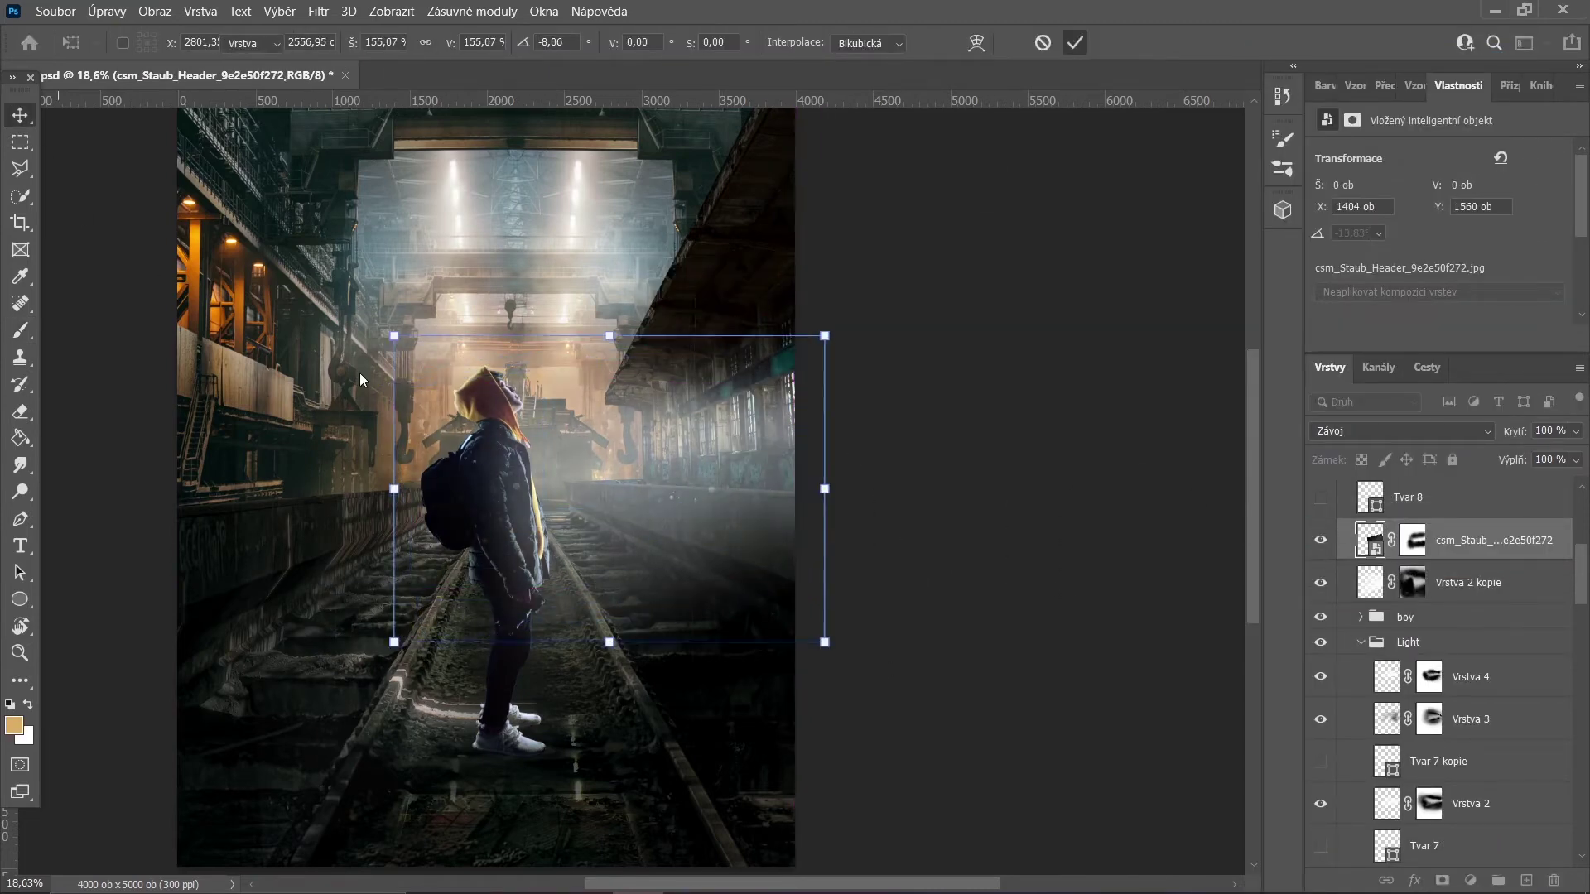
{"action": "key", "text": "m"}
{"action": "scroll", "coordinate": [1408, 663], "scroll_direction": "down", "scroll_amount": 5}
{"action": "scroll", "coordinate": [1407, 663], "scroll_direction": "down", "scroll_amount": 5}
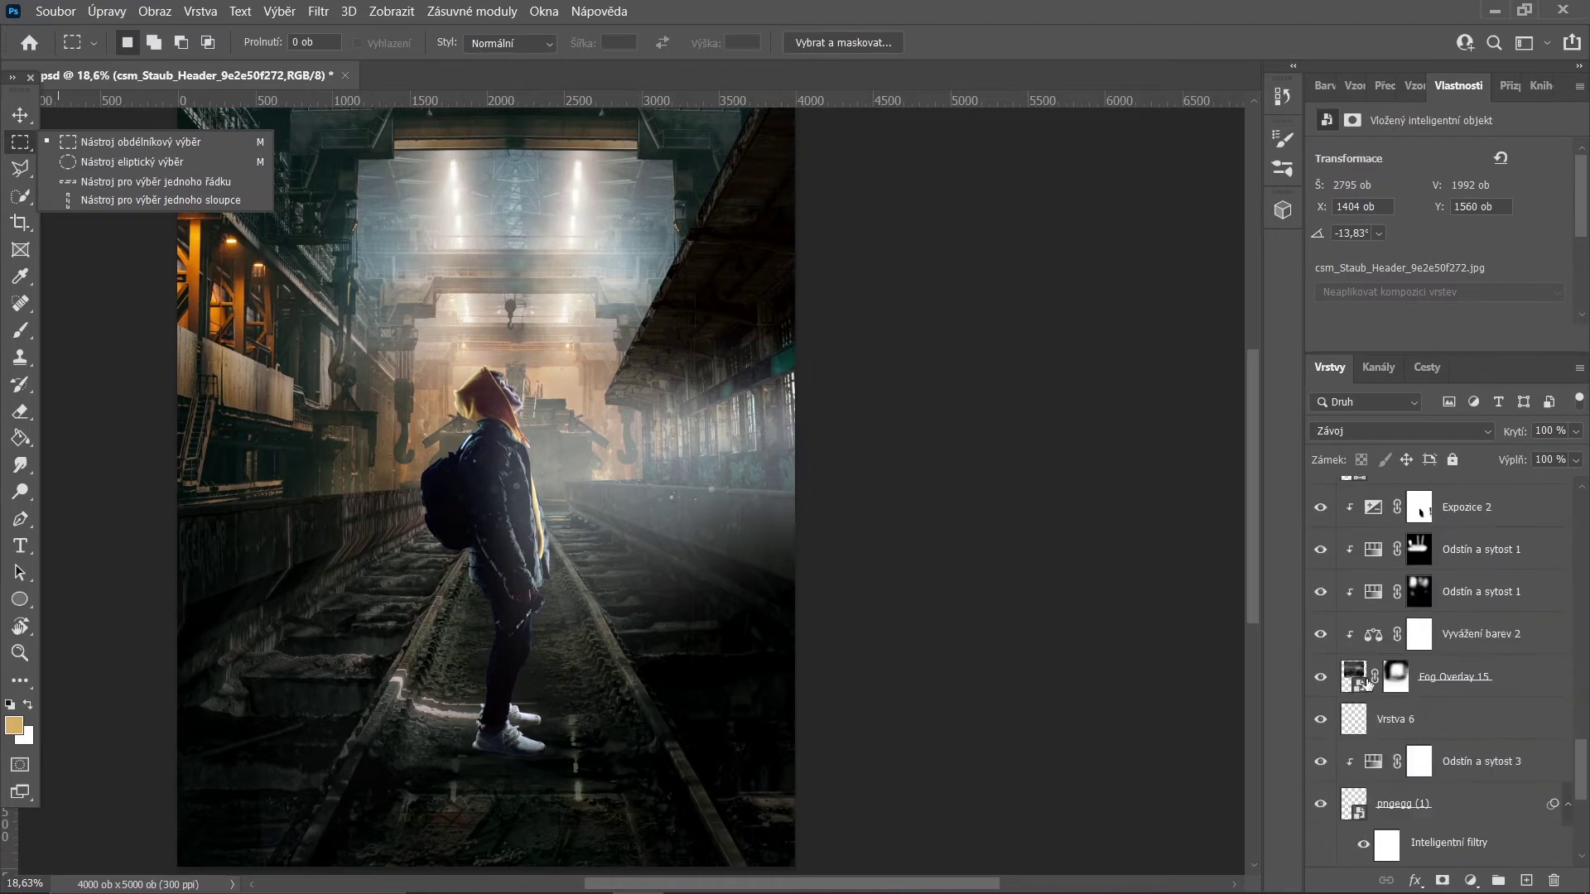
- Briefly hide a glow layer to compare the scene
{"action": "left_click", "coordinate": [1319, 677]}
{"action": "scroll", "coordinate": [1325, 683], "scroll_direction": "down", "scroll_amount": 2}
{"action": "scroll", "coordinate": [1337, 688], "scroll_direction": "down", "scroll_amount": 1}
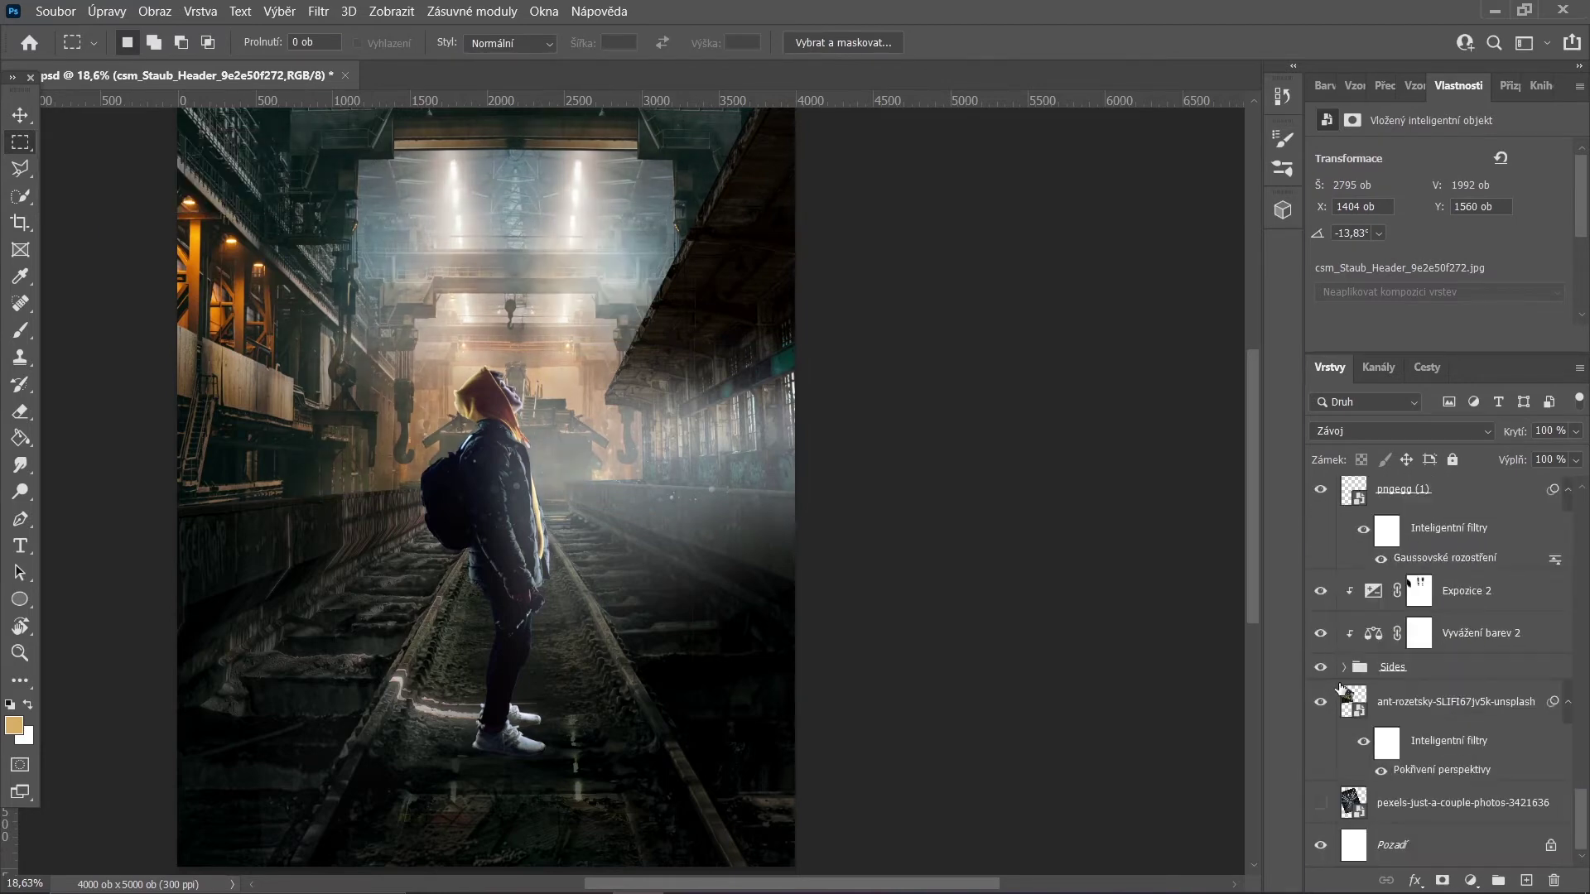
{"action": "scroll", "coordinate": [1321, 700], "scroll_direction": "up", "scroll_amount": 3}
{"action": "scroll", "coordinate": [1321, 691], "scroll_direction": "up", "scroll_amount": 3}
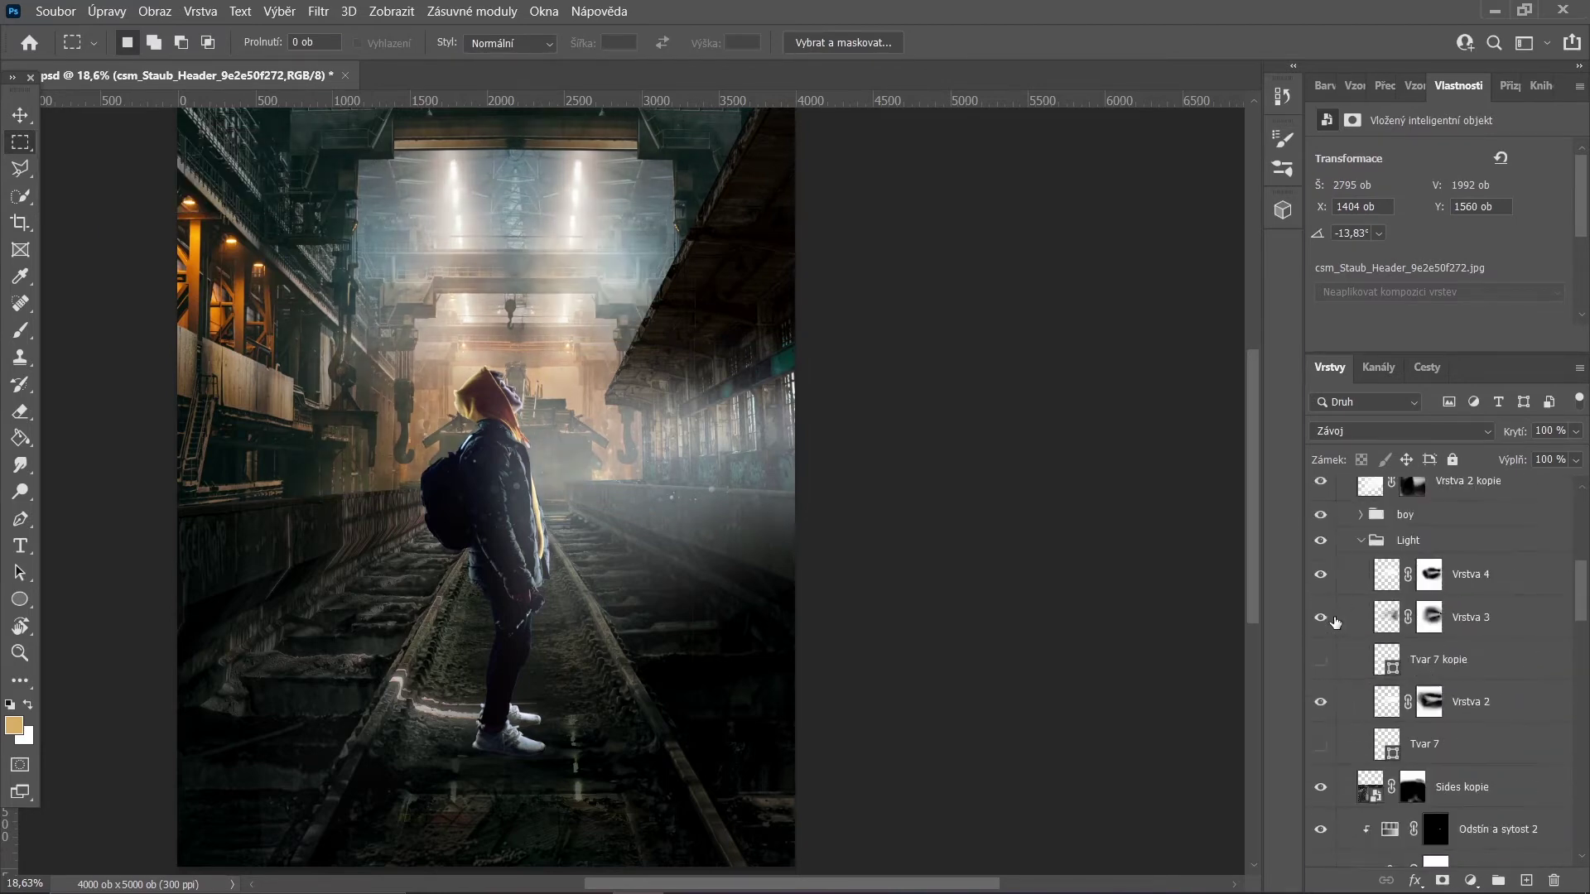
{"action": "scroll", "coordinate": [1322, 683], "scroll_direction": "up", "scroll_amount": 2}
{"action": "scroll", "coordinate": [1321, 672], "scroll_direction": "up", "scroll_amount": 2}
{"action": "scroll", "coordinate": [1320, 666], "scroll_direction": "down", "scroll_amount": 4}
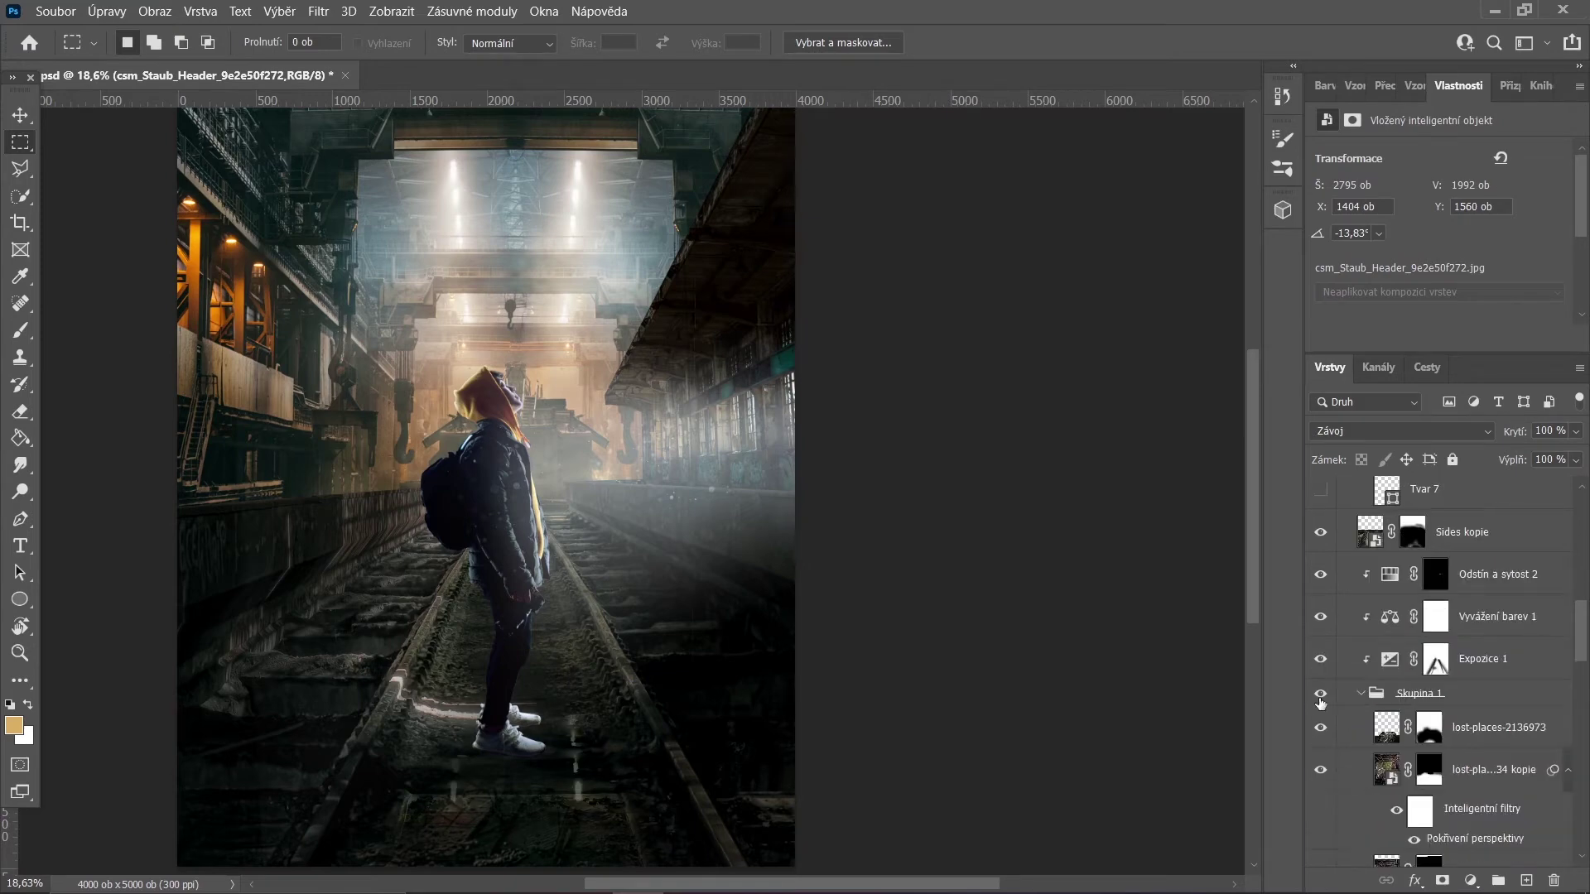
- Add an exposure adjustment at -3.88 above the factory layer
{"action": "left_click", "coordinate": [1319, 644]}
{"action": "left_click", "coordinate": [1320, 644]}
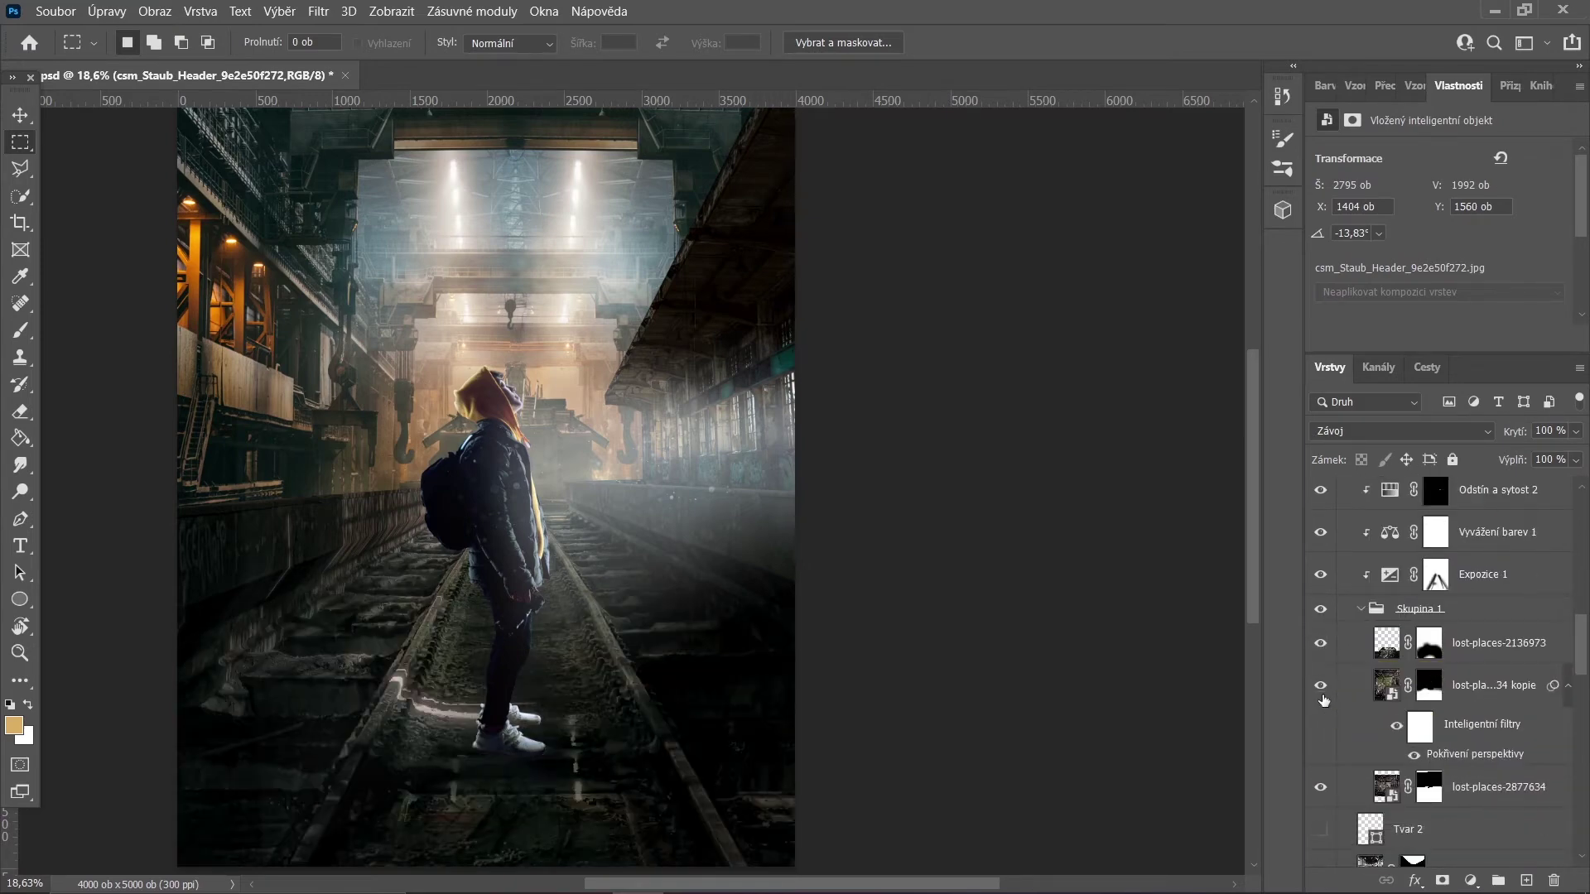
{"action": "left_click", "coordinate": [1470, 880]}
{"action": "left_click", "coordinate": [1391, 654]}
{"action": "left_click_drag", "start_coordinate": [1438, 205], "coordinate": [1369, 205]}
- Invert the exposure mask and brush darkness back in under the shoe sole
{"action": "scroll", "coordinate": [513, 728], "scroll_direction": "up", "scroll_amount": 4}
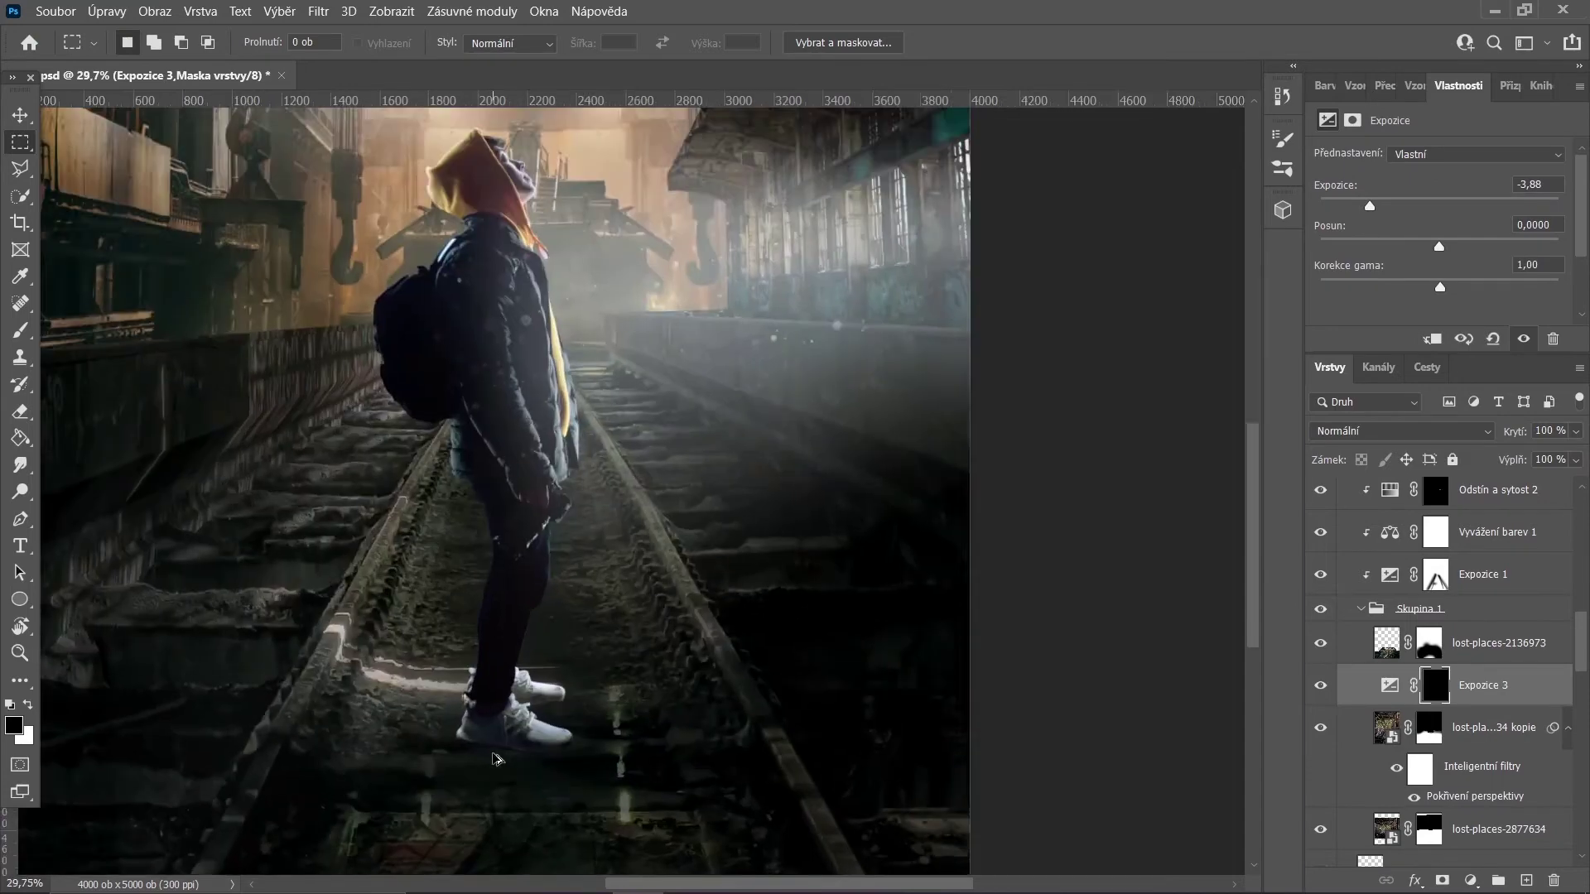
{"action": "scroll", "coordinate": [513, 729], "scroll_direction": "up", "scroll_amount": 5}
{"action": "key", "text": "b"}
{"action": "key", "text": "ctrl+i"}
{"action": "key", "text": "bracketleft"}
{"action": "key", "text": "bracketleft"}
{"action": "key", "text": "bracketleft"}
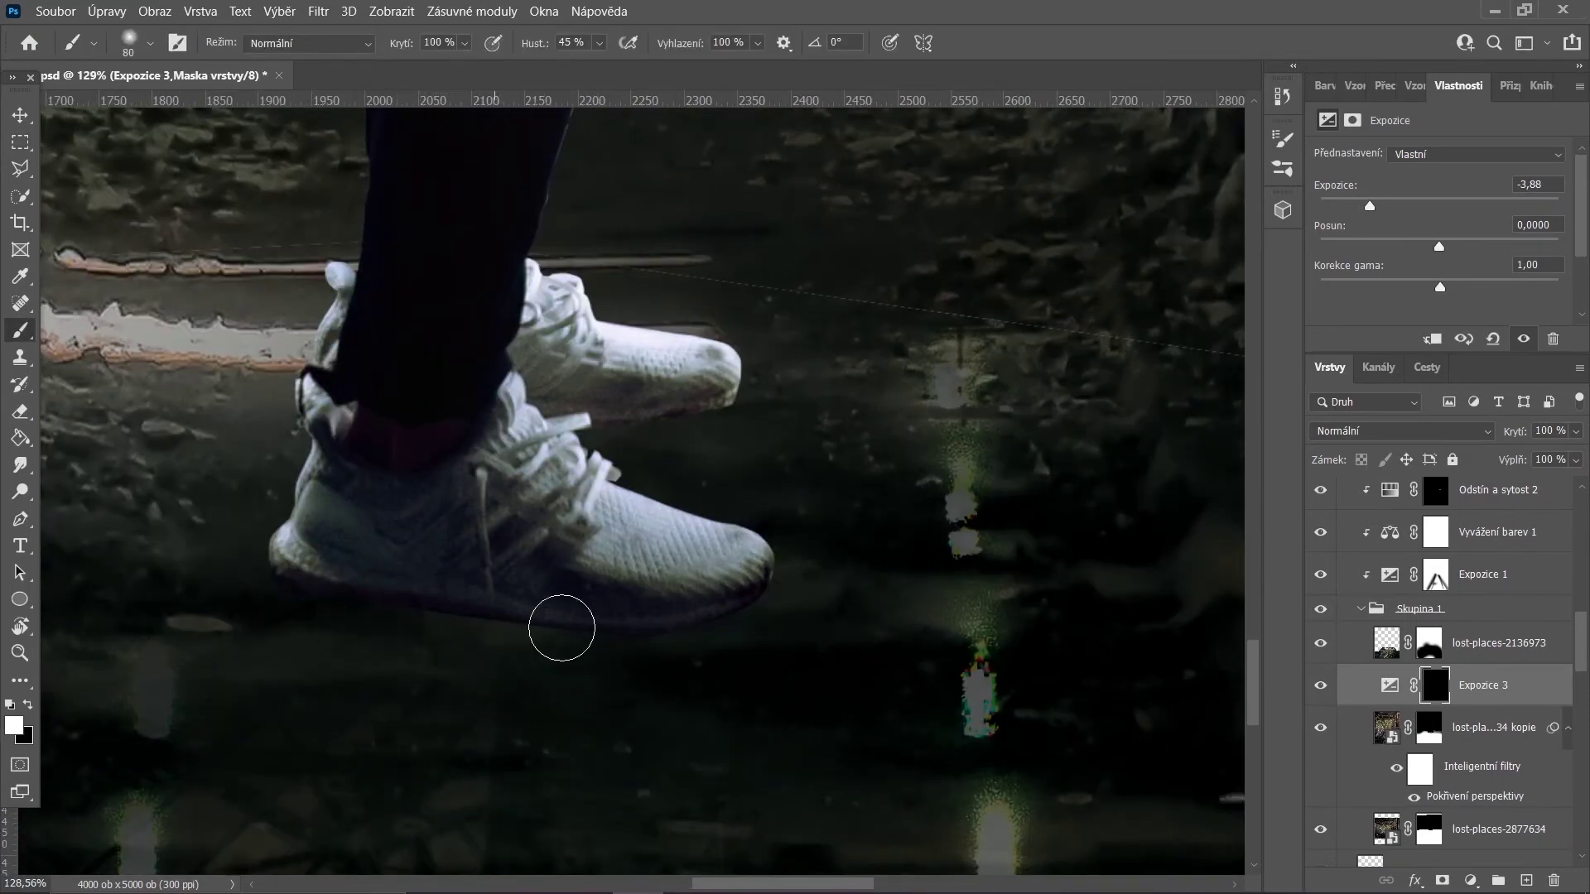
{"action": "left_click_drag", "start_coordinate": [561, 627], "coordinate": [460, 617]}
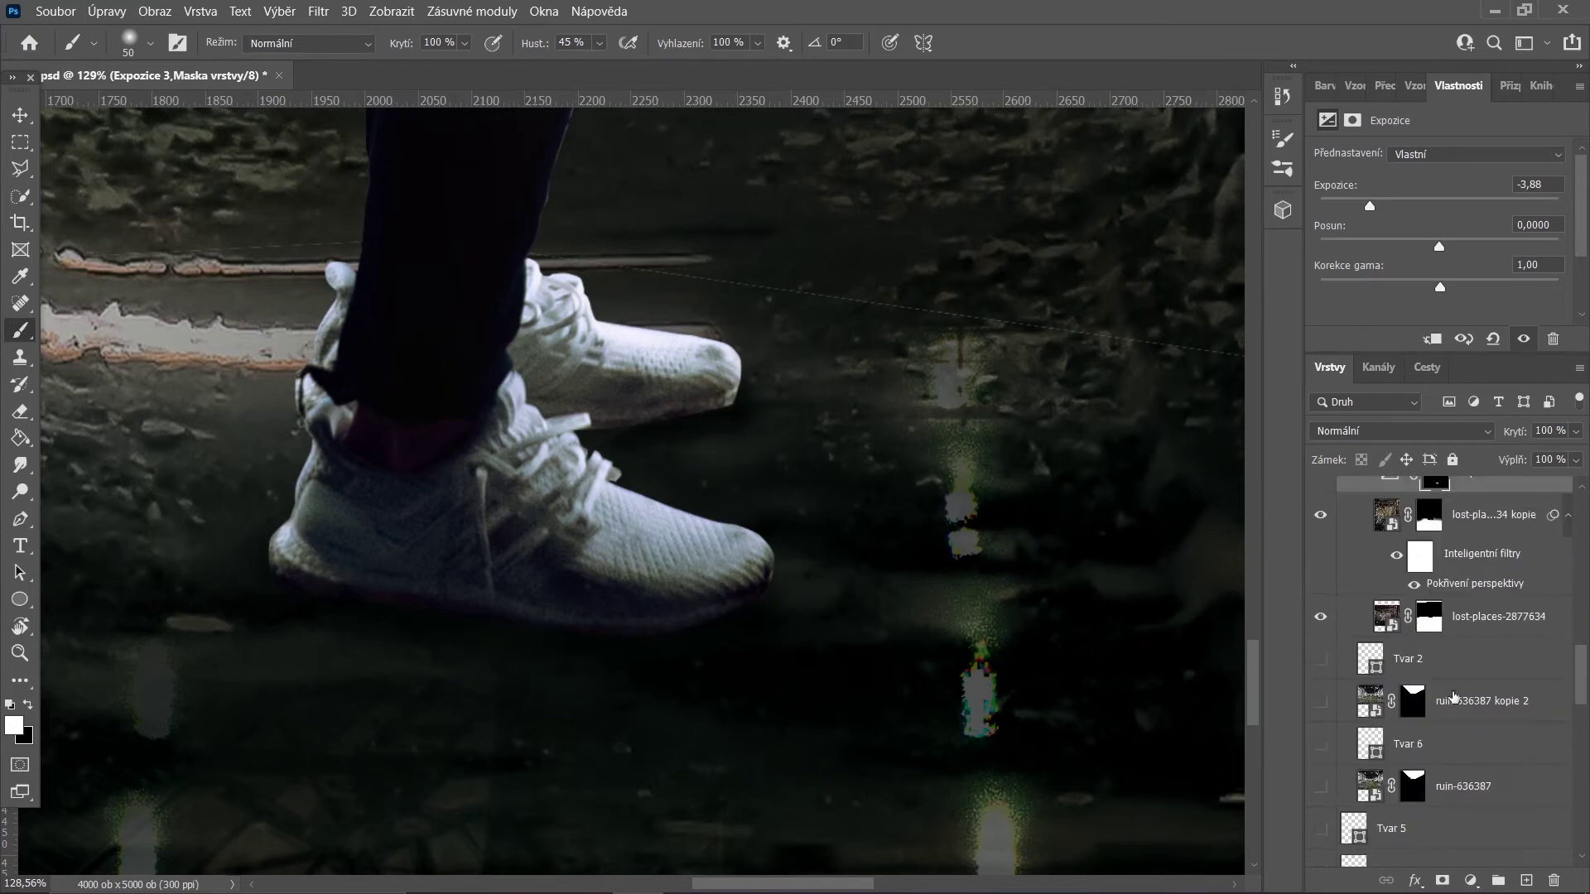
- Enlarge the brush and scroll the Layers panel down toward the Boy layer
{"action": "scroll", "coordinate": [1449, 663], "scroll_direction": "down", "scroll_amount": 3}
{"action": "scroll", "coordinate": [426, 473], "scroll_direction": "down", "scroll_amount": 8}
{"action": "key", "text": "bracketright"}
{"action": "key", "text": "bracketright"}
{"action": "key", "text": "bracketright"}
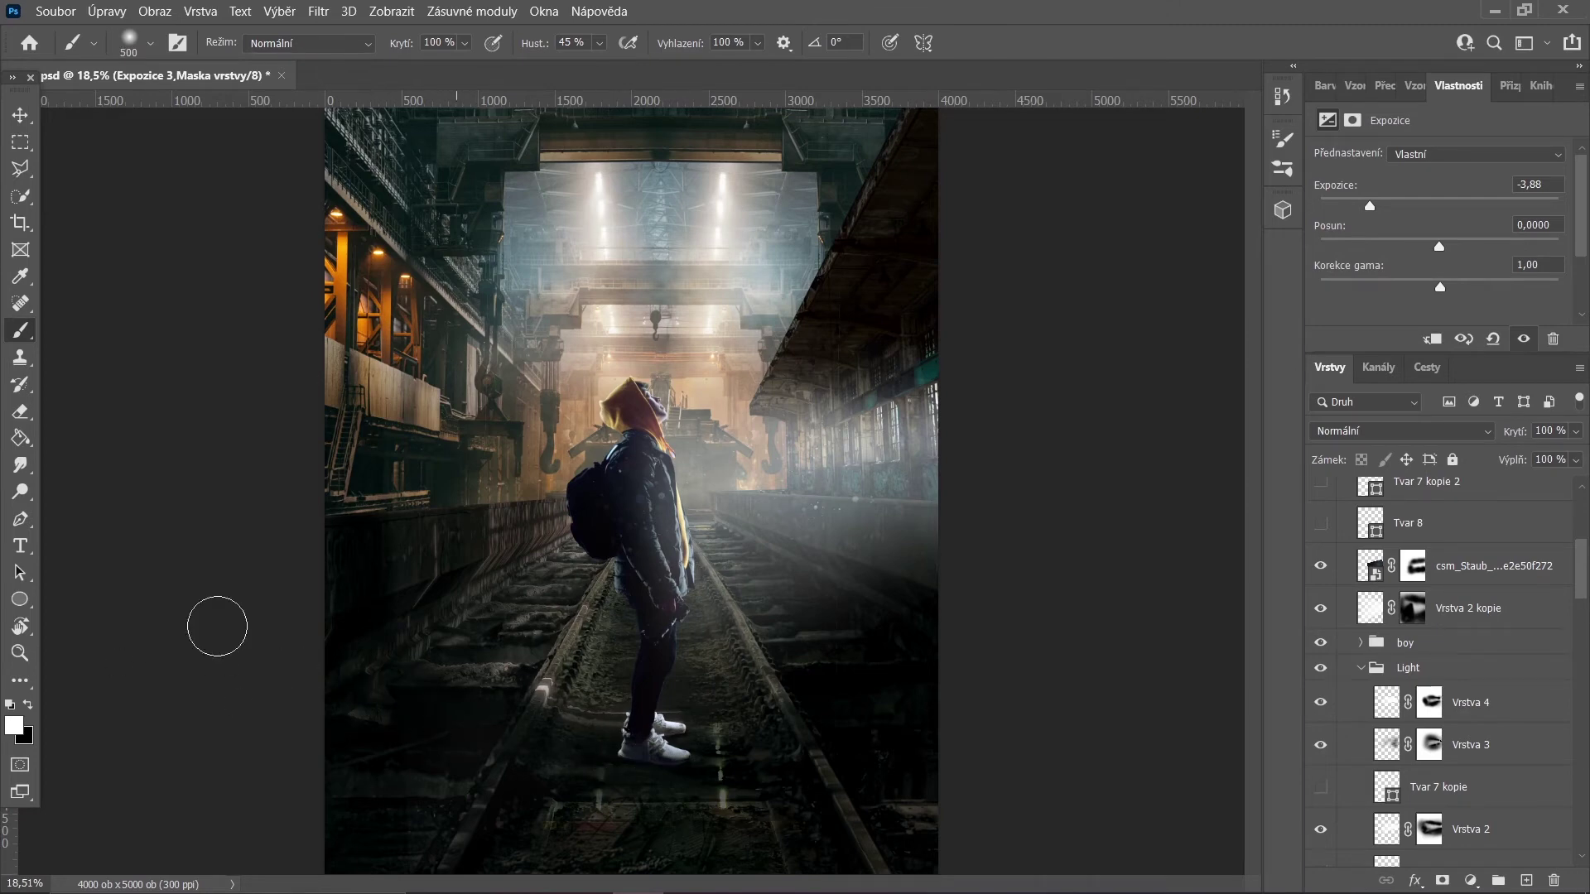
{"action": "scroll", "coordinate": [1416, 701], "scroll_direction": "down", "scroll_amount": 6}
{"action": "scroll", "coordinate": [1416, 701], "scroll_direction": "down", "scroll_amount": 1}
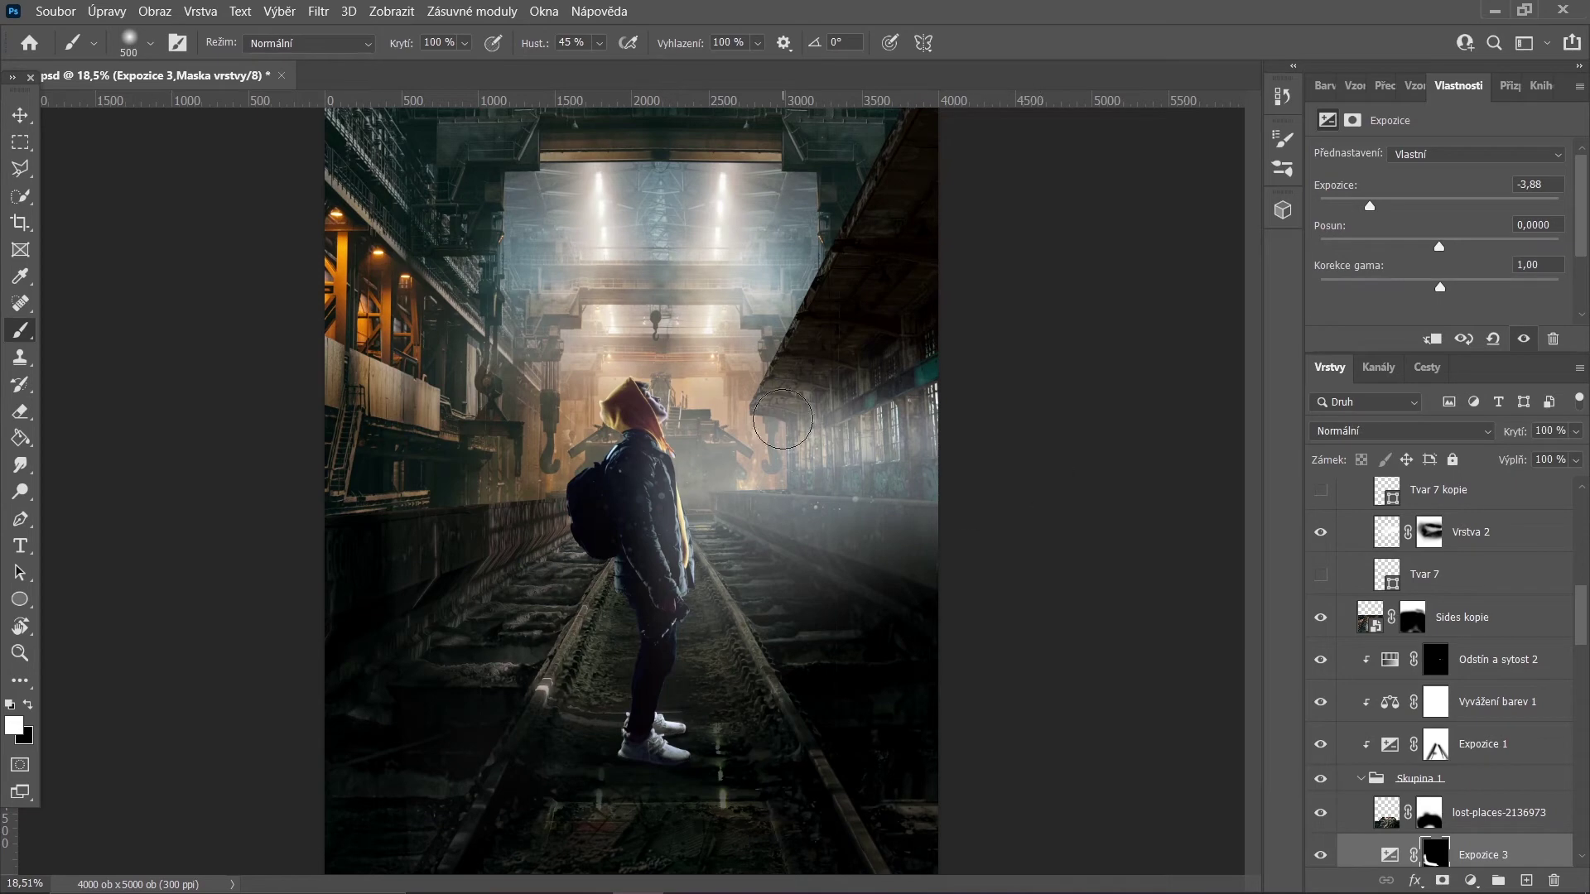
{"action": "scroll", "coordinate": [1456, 668], "scroll_direction": "down", "scroll_amount": 5}
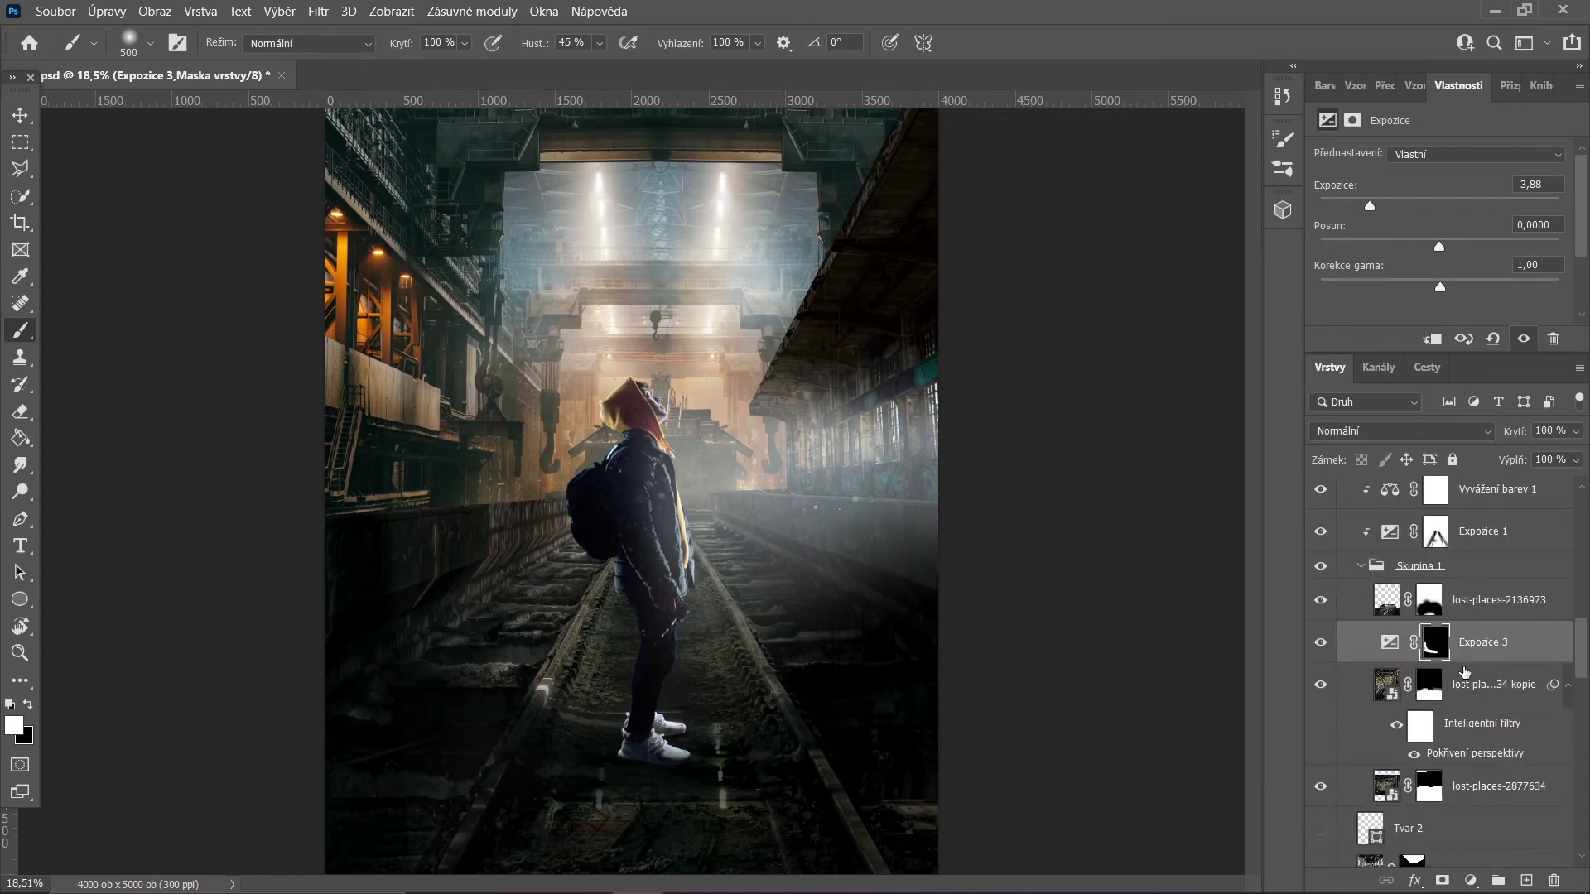
{"action": "scroll", "coordinate": [1464, 650], "scroll_direction": "down", "scroll_amount": 5}
{"action": "scroll", "coordinate": [1464, 650], "scroll_direction": "down", "scroll_amount": 3}
- Zoom in on the sneakers, add a mask to Boy, and reset colours to black and white
{"action": "left_click", "coordinate": [1418, 718]}
{"action": "key", "text": "ctrl+plus"}
{"action": "key", "text": "ctrl+plus"}
{"action": "key", "text": "ctrl+plus"}
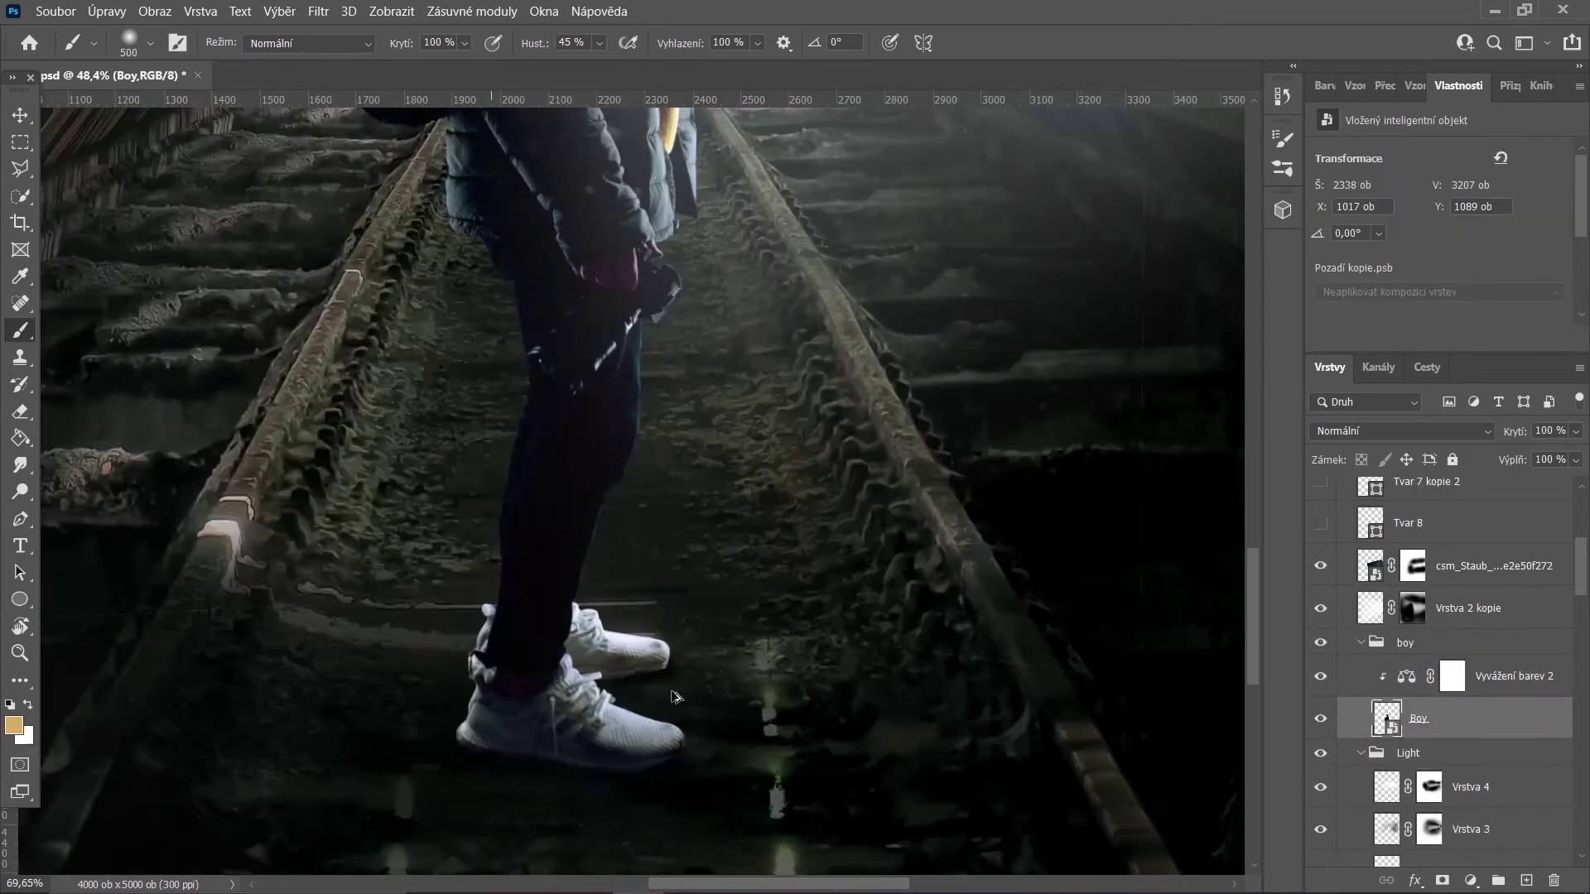
{"action": "left_click", "coordinate": [1442, 880]}
{"action": "key", "text": "d"}
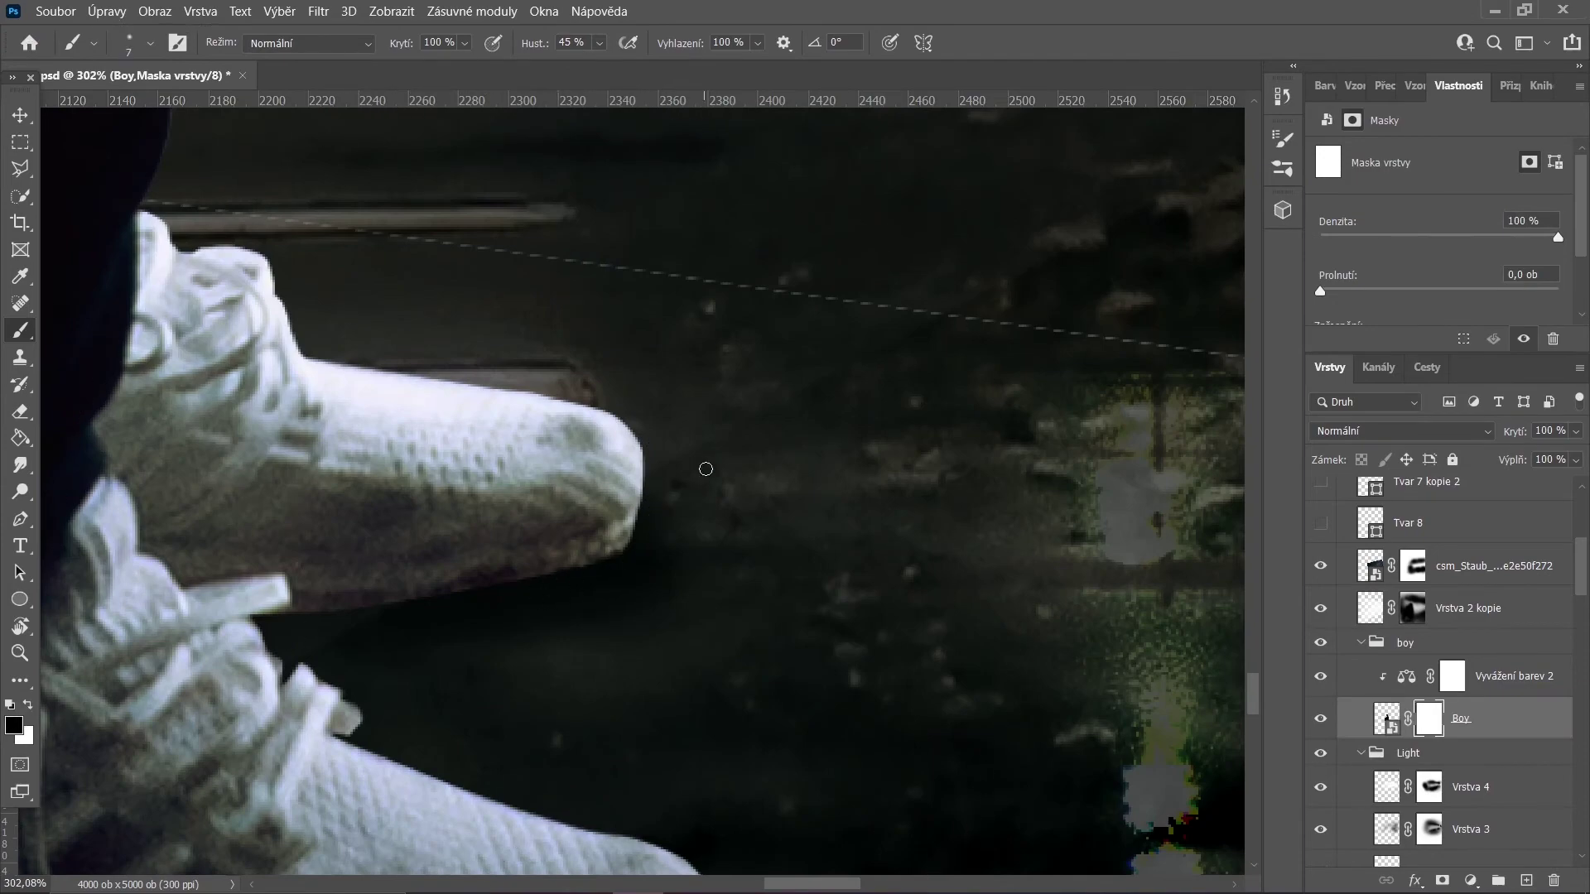
{"action": "scroll", "coordinate": [599, 563], "scroll_direction": "down", "scroll_amount": 5}
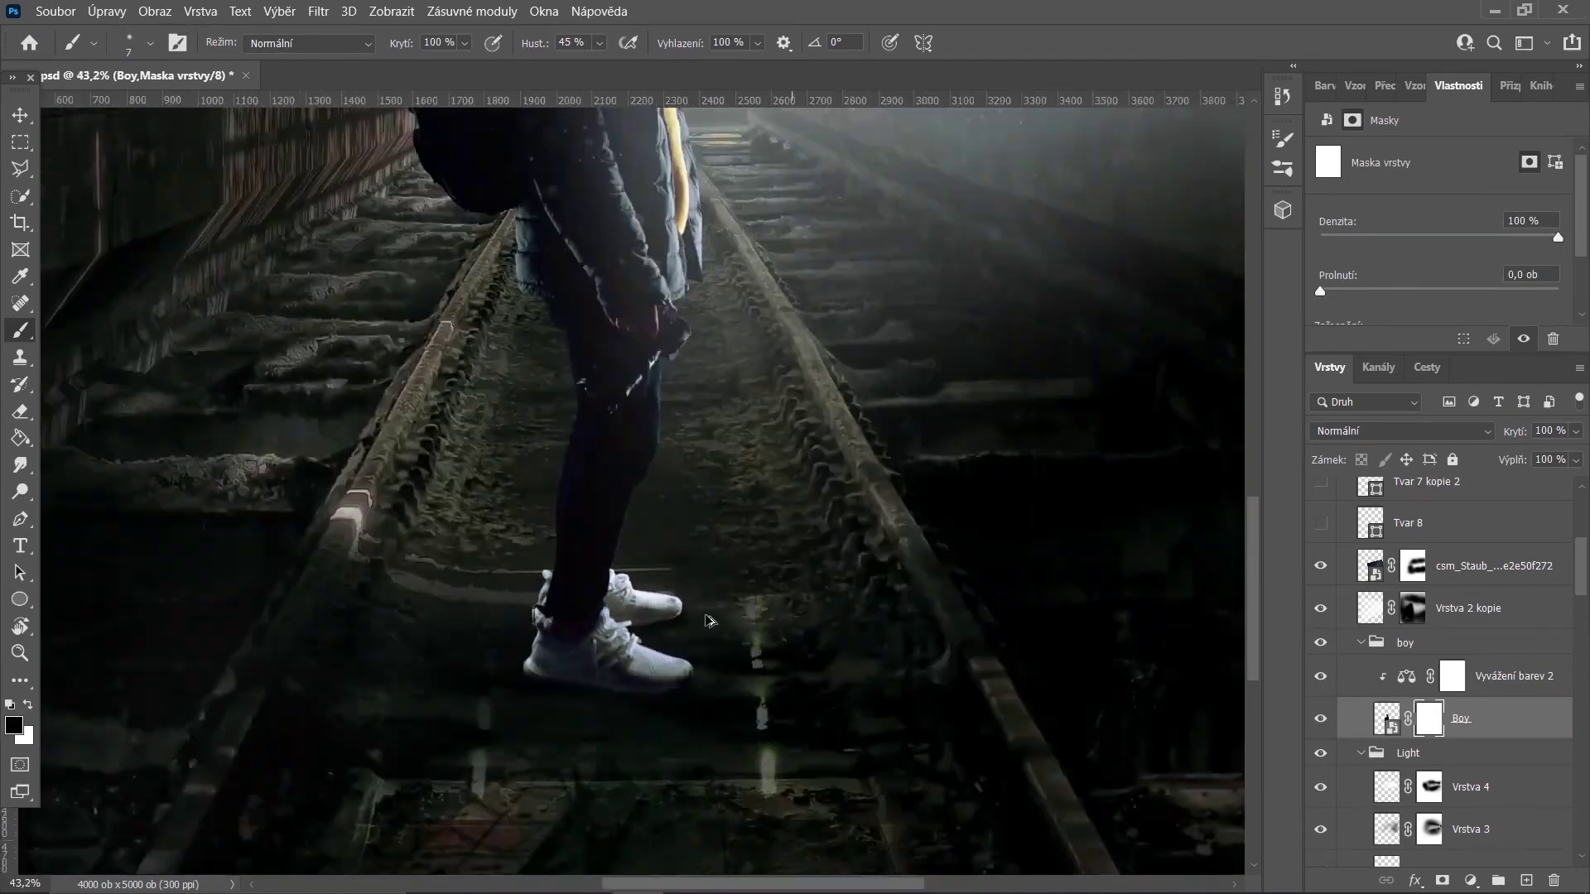
- Add an exposure adjustment above the colour balance and lower it to -5.04
{"action": "left_click", "coordinate": [1470, 880]}
{"action": "left_click", "coordinate": [1457, 629]}
{"action": "left_click_drag", "start_coordinate": [1498, 718], "coordinate": [1532, 667]}
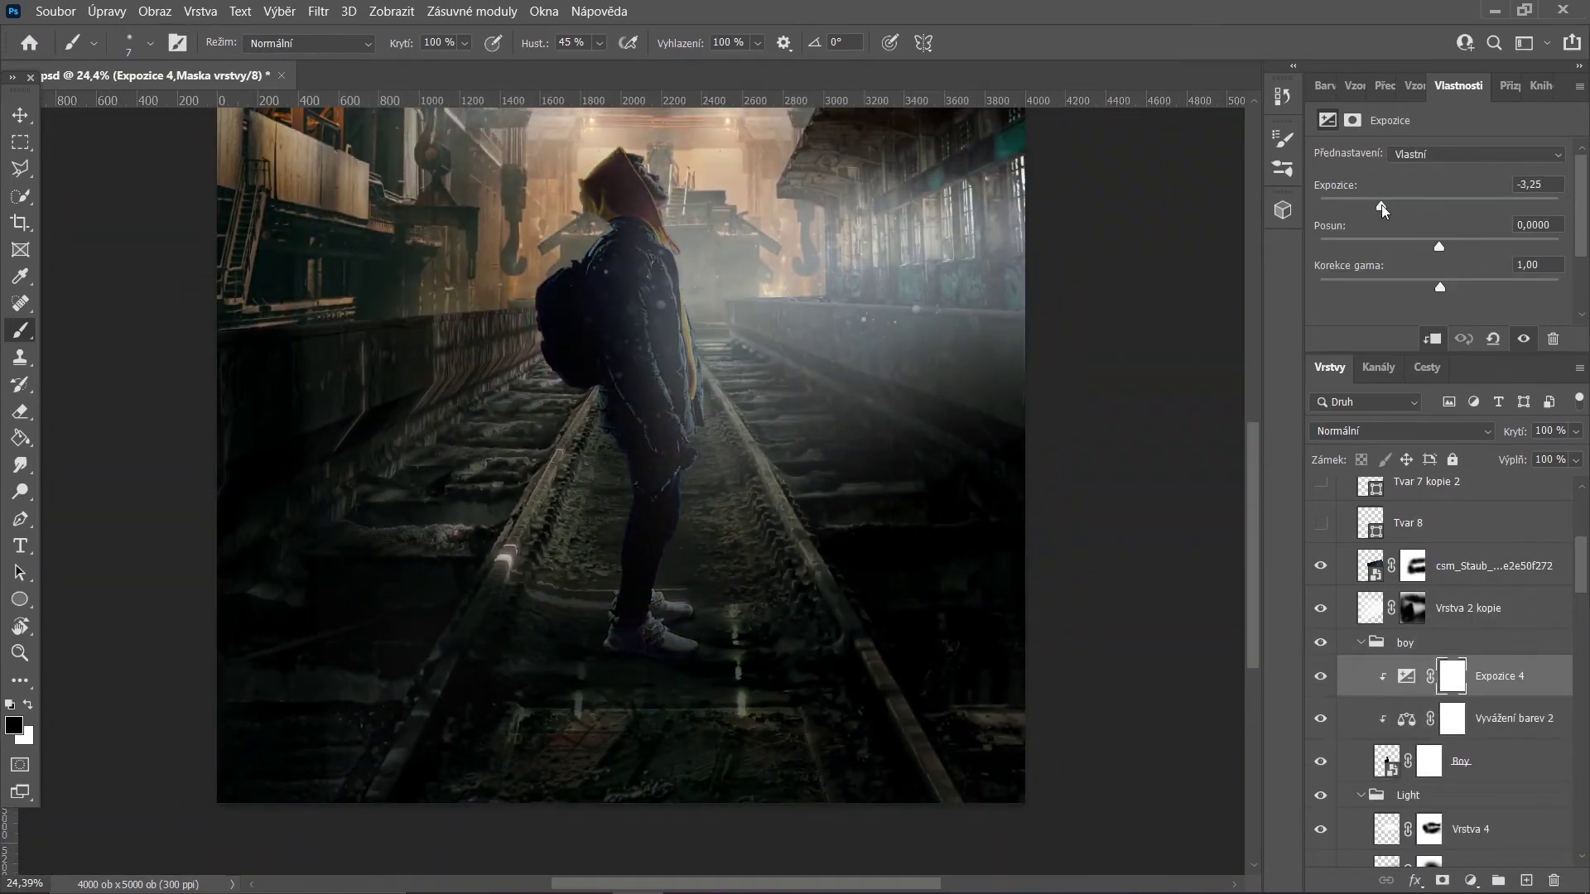
{"action": "left_click_drag", "start_coordinate": [1400, 205], "coordinate": [1363, 205]}
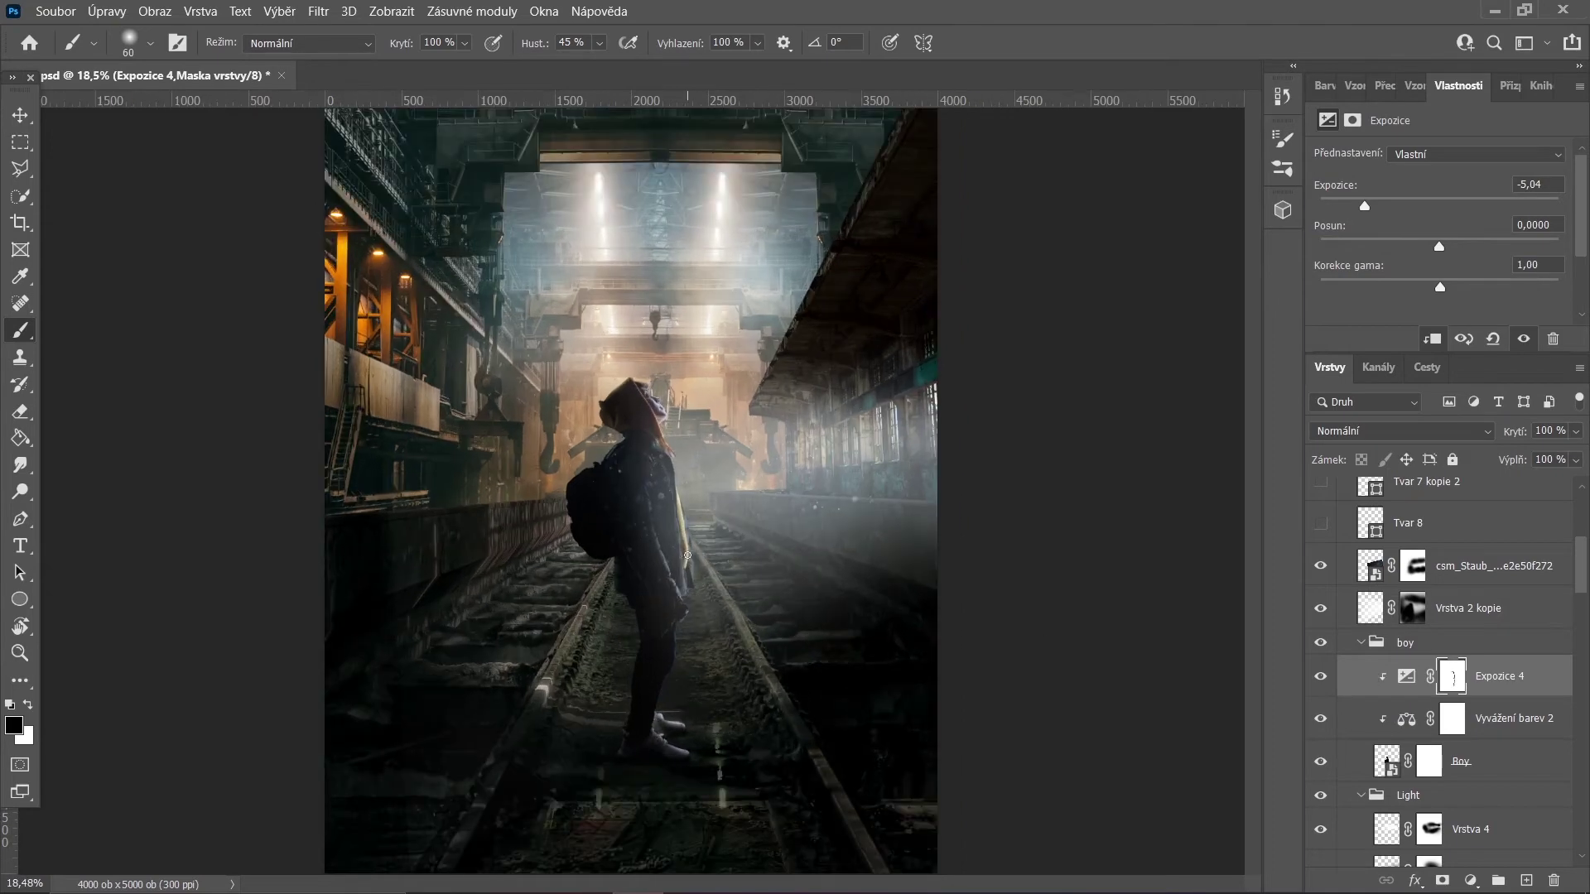
{"action": "left_click", "coordinate": [1482, 643]}
- Duplicate the boy group and convert the copy into a smart object
{"action": "right_click", "coordinate": [1438, 642]}
{"action": "left_click", "coordinate": [1237, 135]}
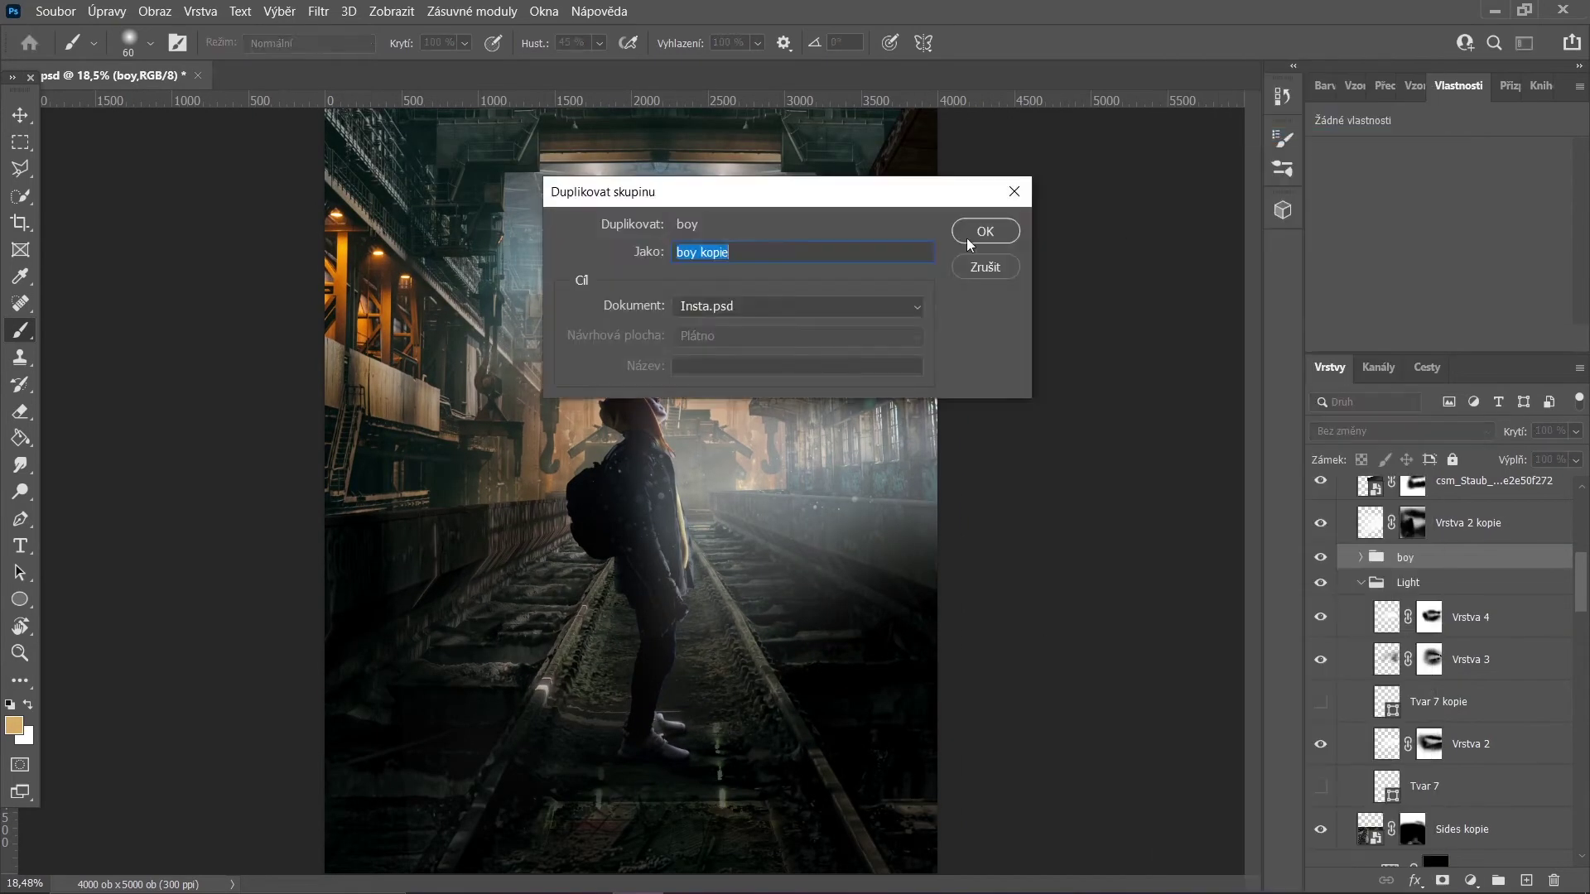
{"action": "key", "text": "Return"}
{"action": "right_click", "coordinate": [1457, 582]}
{"action": "left_click", "coordinate": [1323, 327]}
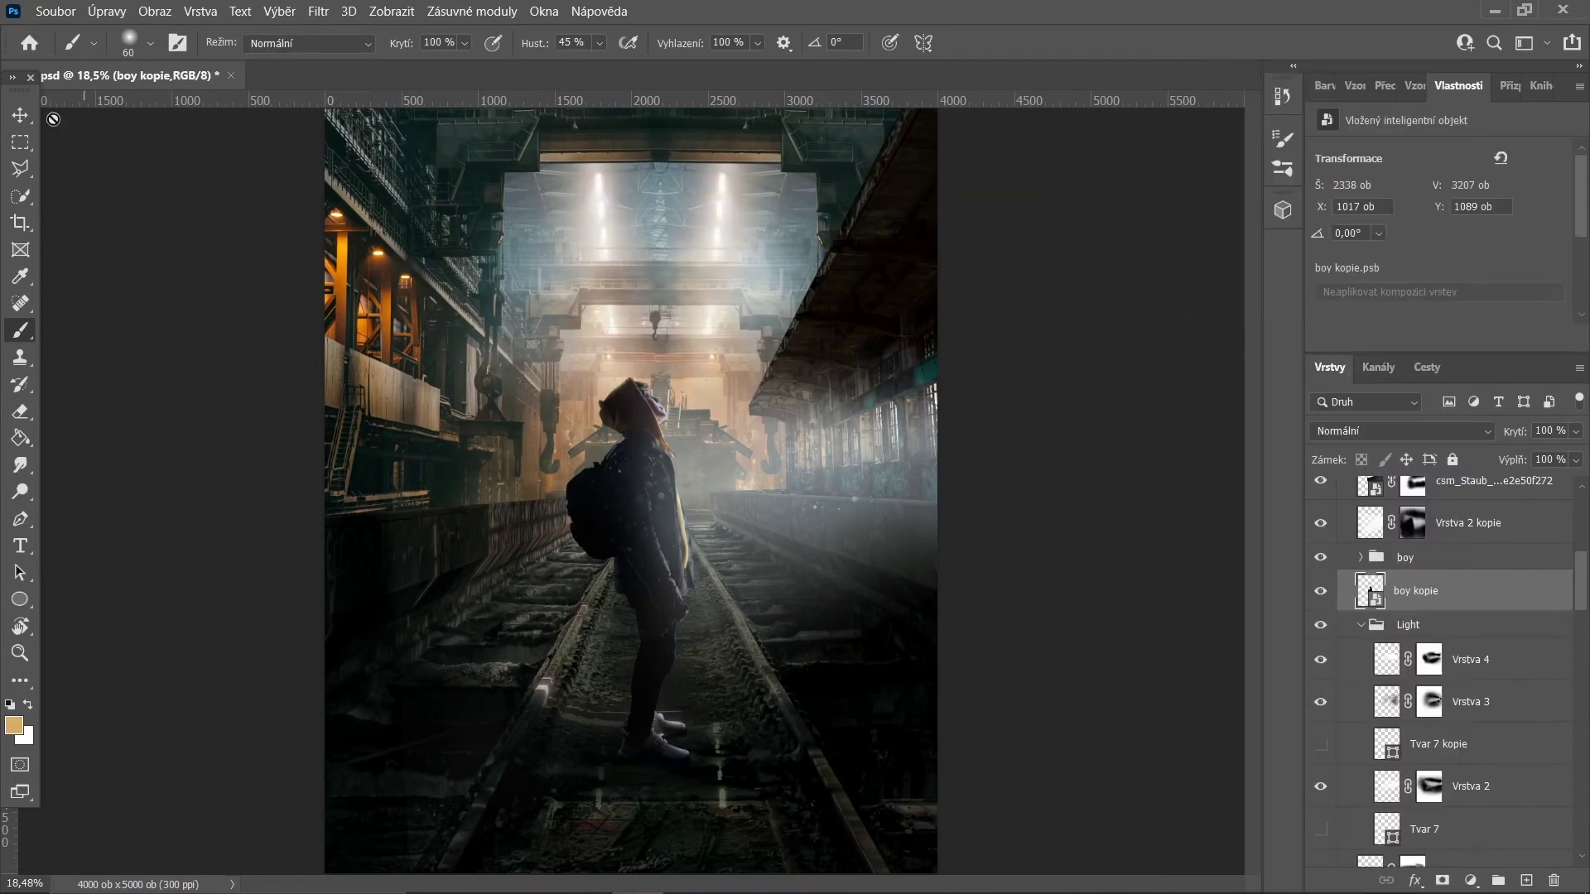
- Flip the figure copy vertically and move it down beneath the figure's feet
{"action": "key", "text": "ctrl+t"}
{"action": "right_click", "coordinate": [736, 540]}
{"action": "left_click", "coordinate": [774, 727]}
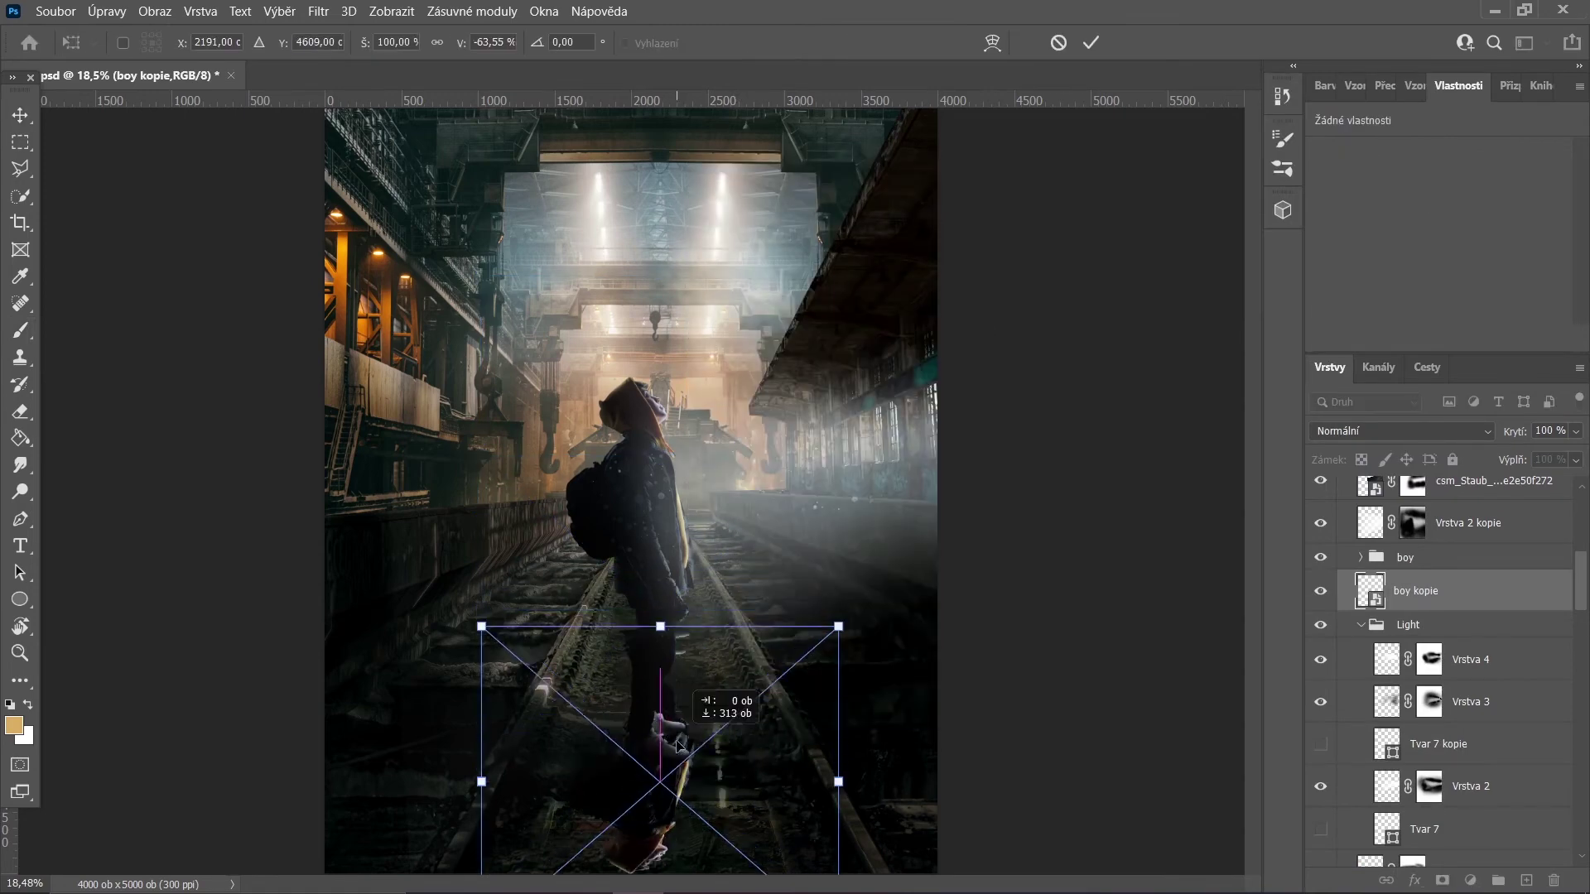
{"action": "left_click_drag", "start_coordinate": [662, 538], "coordinate": [662, 848]}
{"action": "key", "text": "Return"}
- Set the reflection to Lighten, compare it on and off, then select the dust overlay mask
{"action": "left_click", "coordinate": [23, 144]}
{"action": "left_click", "coordinate": [1399, 430]}
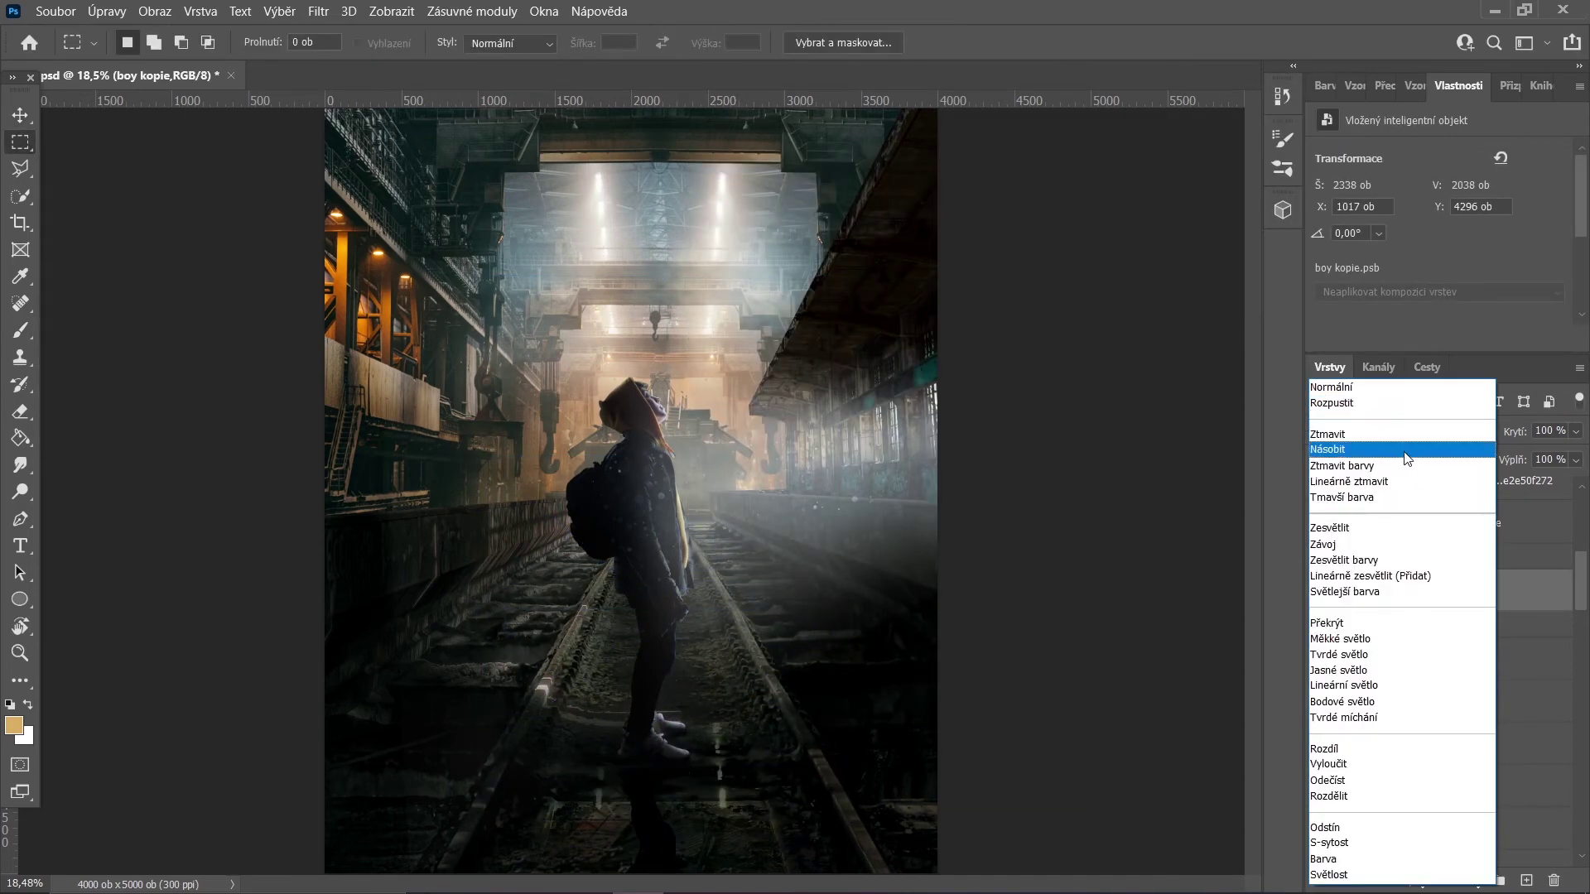
{"action": "left_click", "coordinate": [1366, 507]}
{"action": "left_click", "coordinate": [1322, 593]}
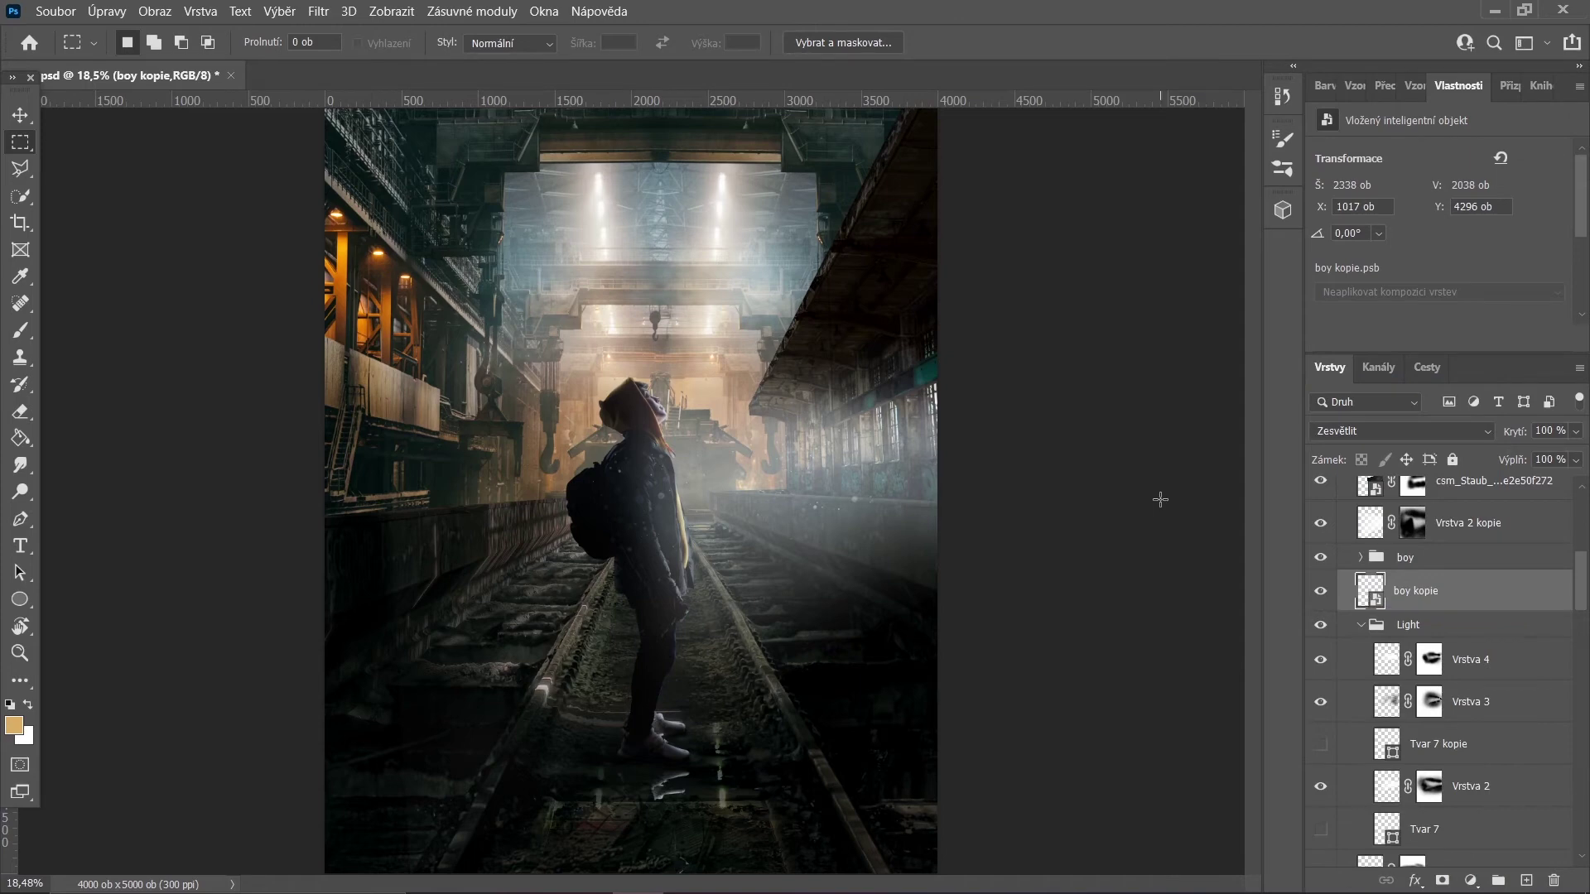
{"action": "scroll", "coordinate": [1416, 580], "scroll_direction": "up", "scroll_amount": 3}
{"action": "left_click", "coordinate": [1413, 607]}
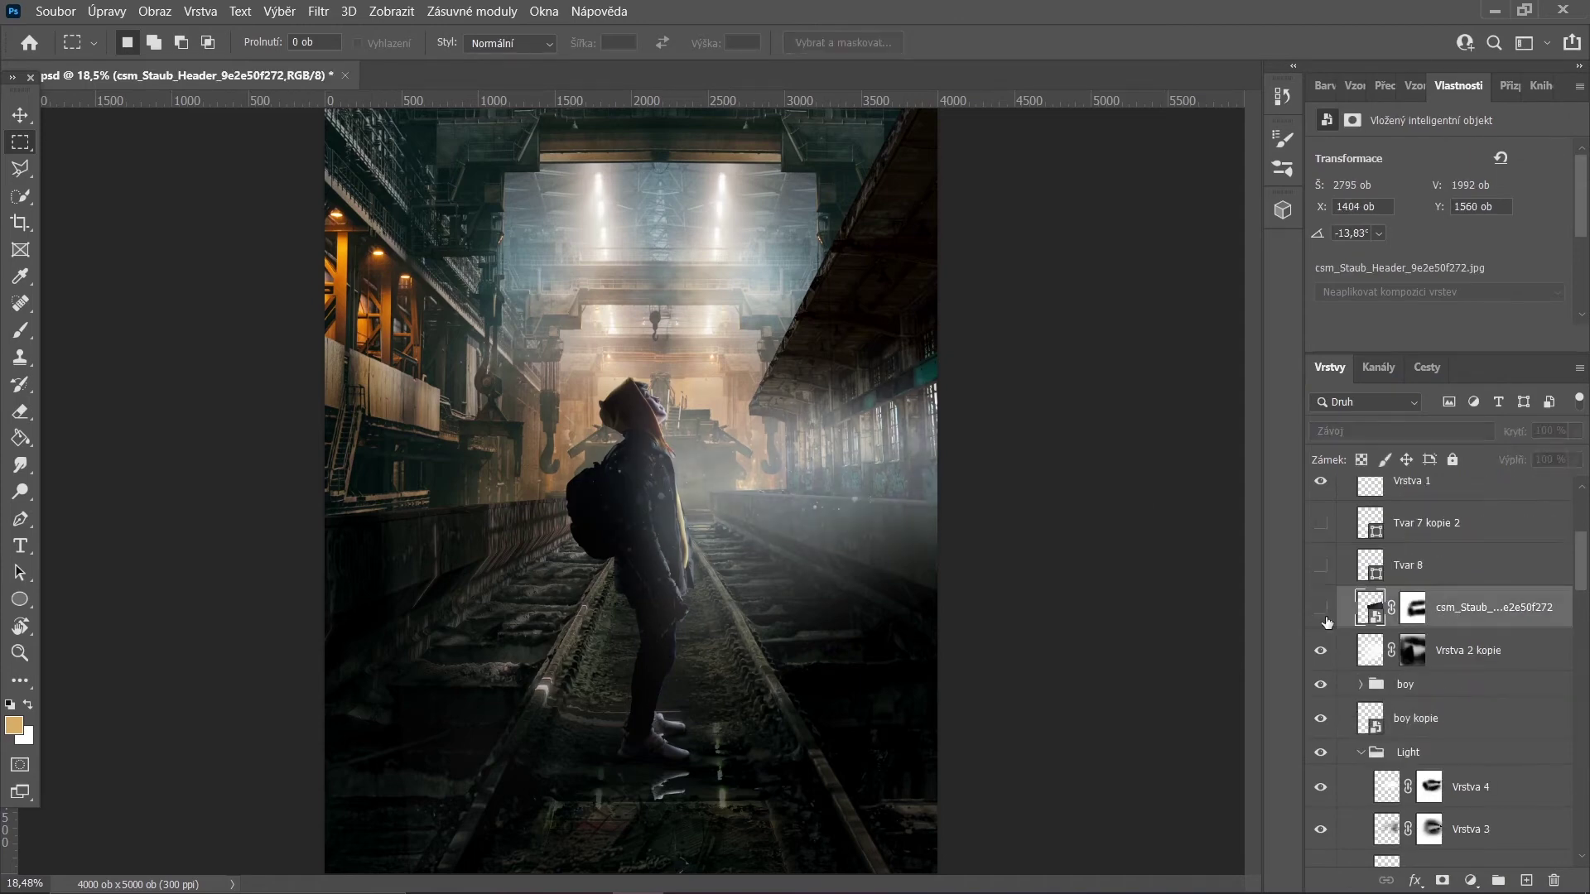
{"action": "key", "text": "b"}
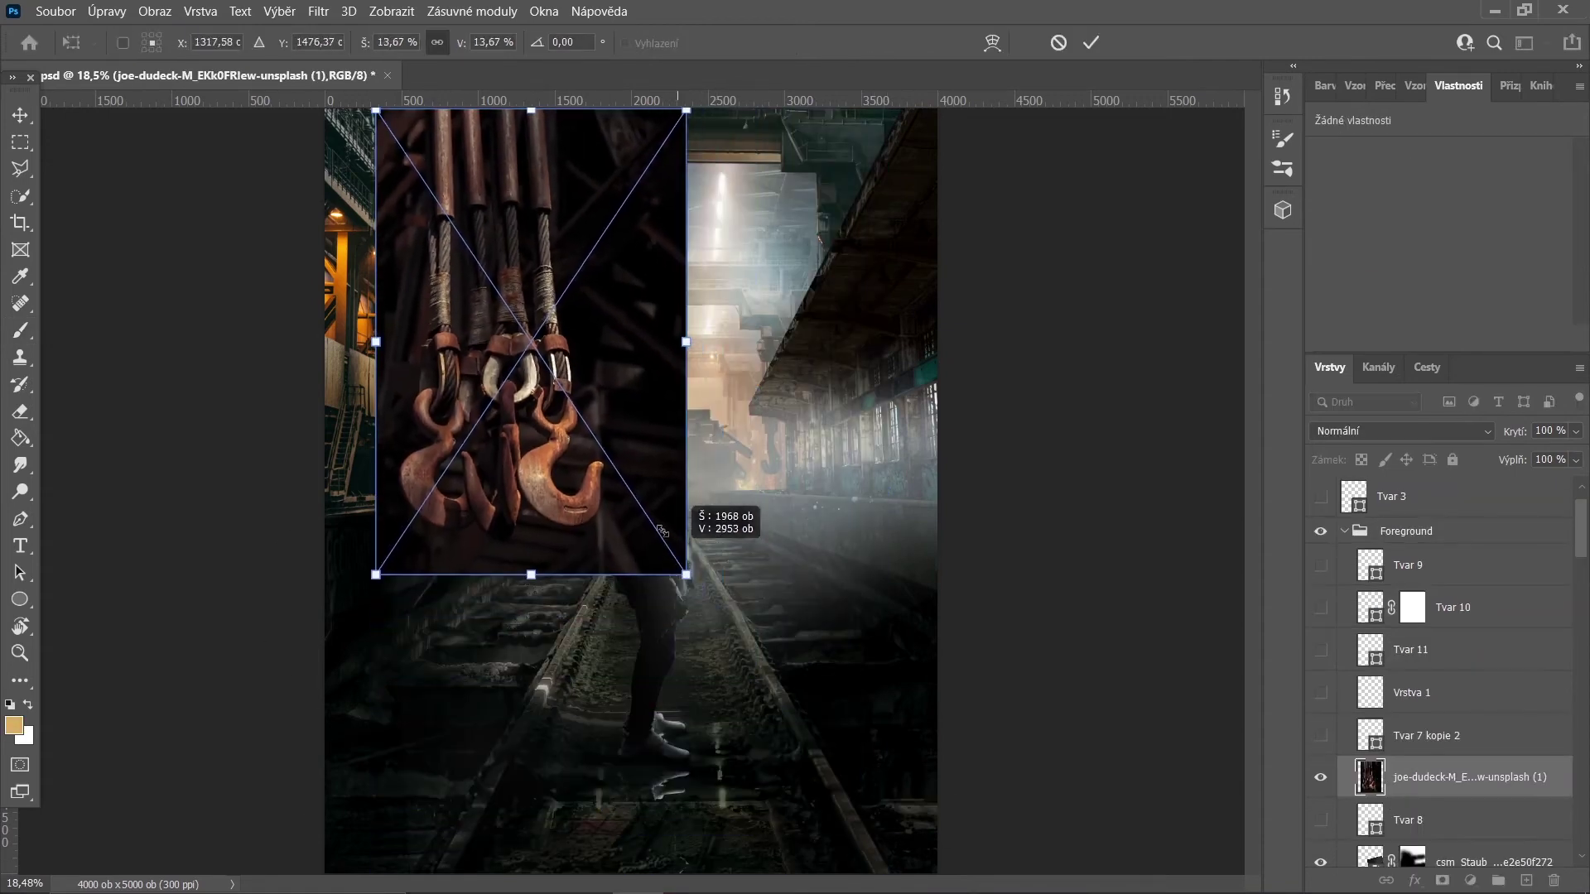
- Commit the hooks photo in the top-left corner and trace the hook outline with the Pen
{"action": "left_click_drag", "start_coordinate": [633, 385], "coordinate": [593, 145]}
{"action": "left_click", "coordinate": [1089, 44]}
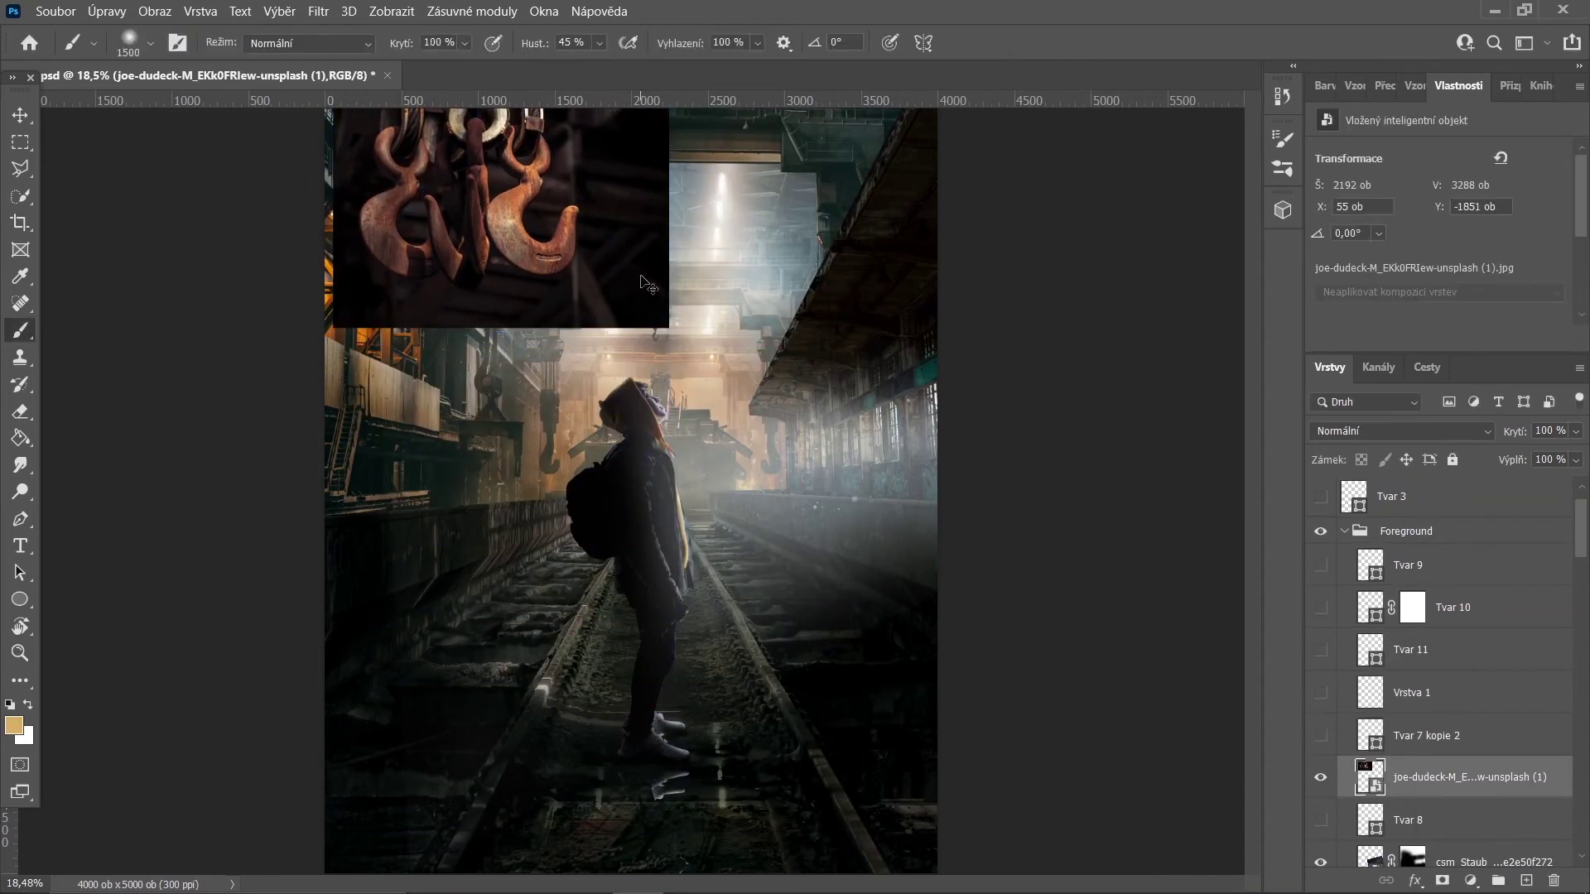
{"action": "key", "text": "p"}
{"action": "scroll", "coordinate": [642, 414], "scroll_direction": "up", "scroll_amount": 3}
{"action": "scroll", "coordinate": [639, 538], "scroll_direction": "up", "scroll_amount": 3}
{"action": "scroll", "coordinate": [638, 597], "scroll_direction": "up", "scroll_amount": 2}
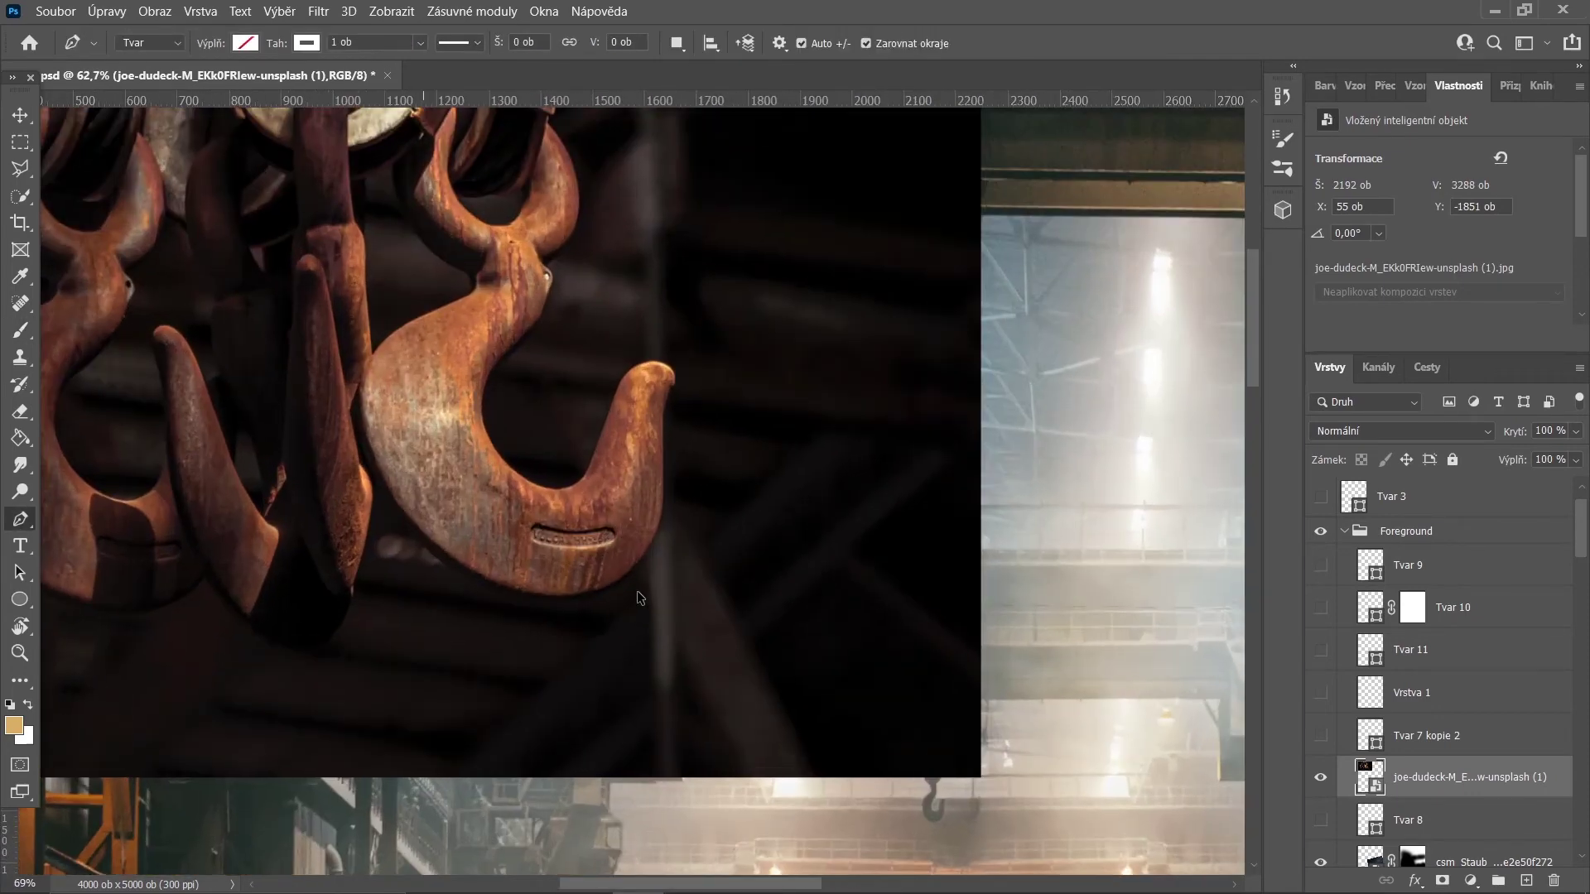
{"action": "scroll", "coordinate": [638, 597], "scroll_direction": "up", "scroll_amount": 3}
{"action": "left_click", "coordinate": [713, 627]}
{"action": "scroll", "coordinate": [728, 561], "scroll_direction": "up", "scroll_amount": 1}
{"action": "scroll", "coordinate": [726, 485], "scroll_direction": "up", "scroll_amount": 2}
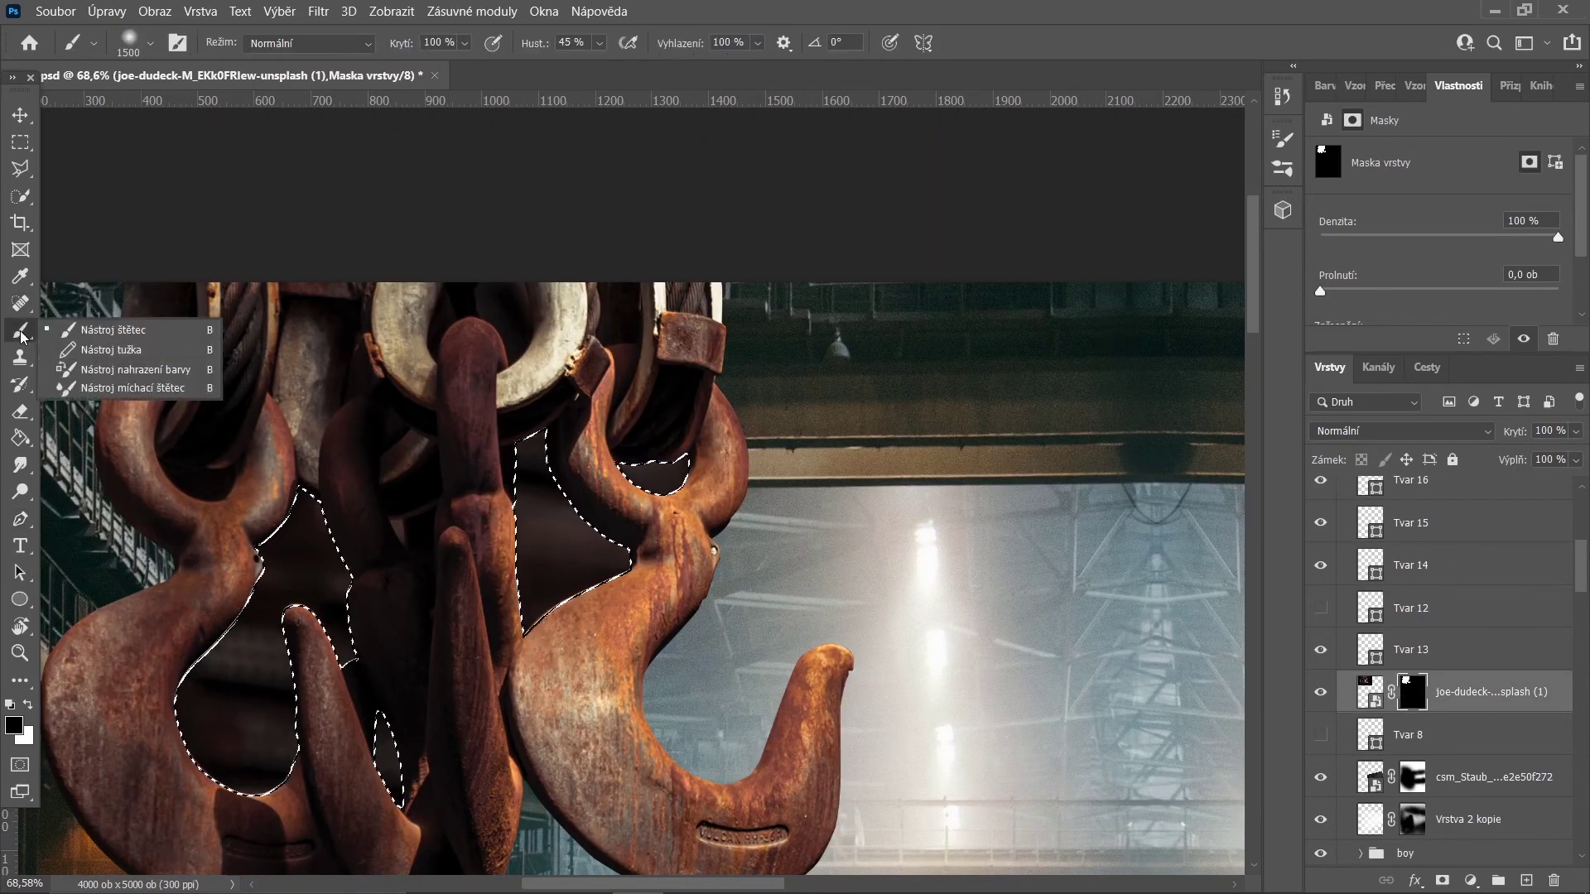
- Deselect the hooks, fit the image in view, and select the boy group's exposure and colour-balance adjustments
{"action": "scroll", "coordinate": [555, 484], "scroll_direction": "down", "scroll_amount": 2}
{"action": "key", "text": "ctrl+d"}
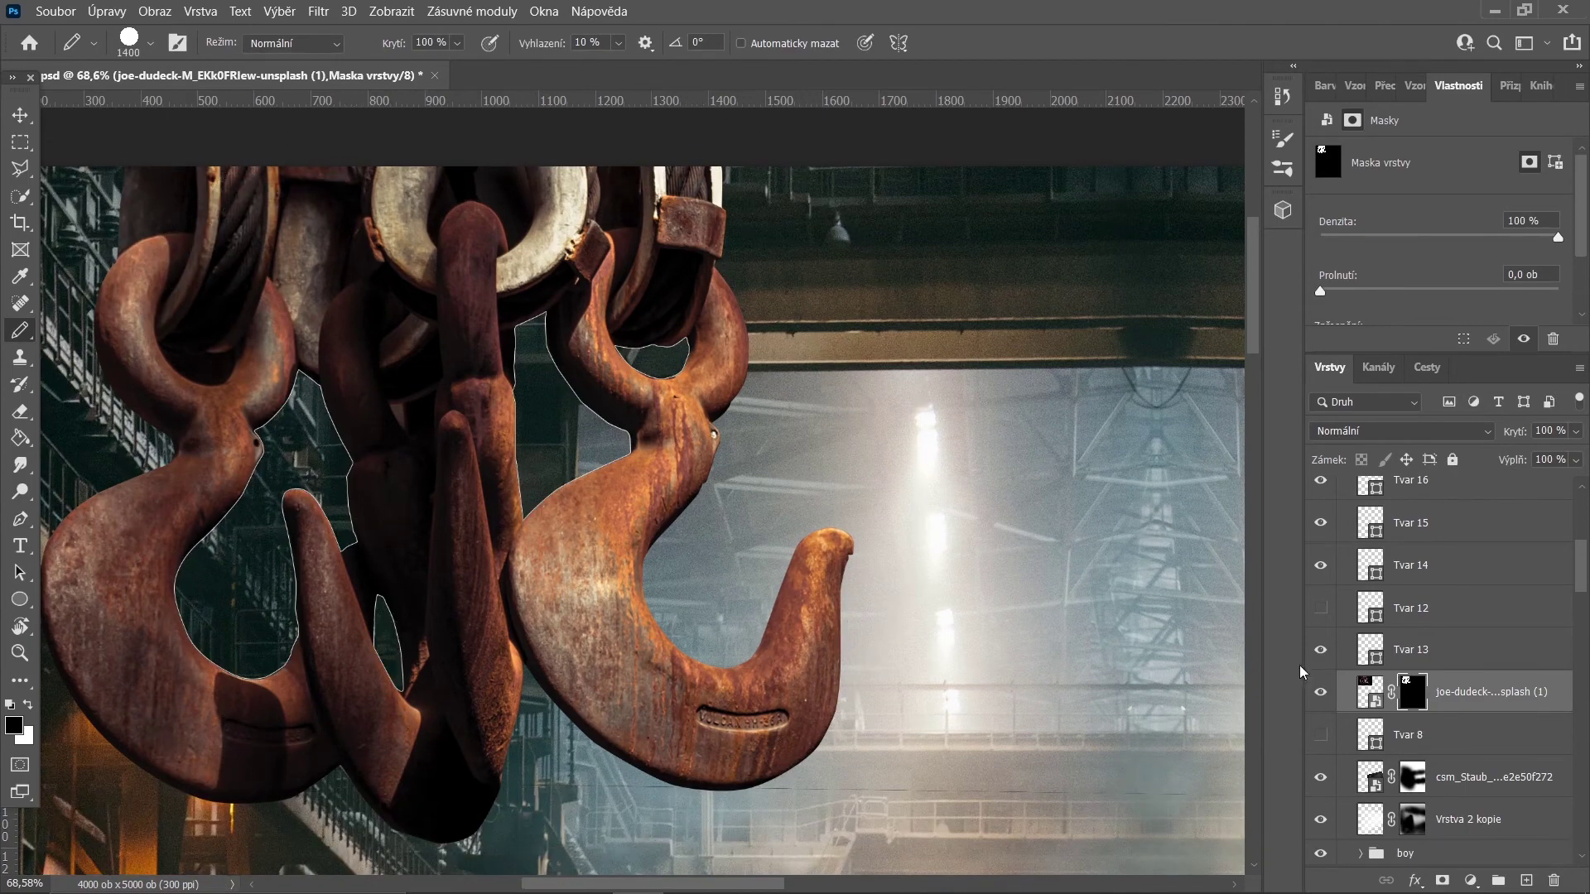
{"action": "left_click_drag", "start_coordinate": [1321, 649], "coordinate": [1325, 505]}
{"action": "key", "text": "ctrl+0"}
{"action": "left_click", "coordinate": [1407, 607]}
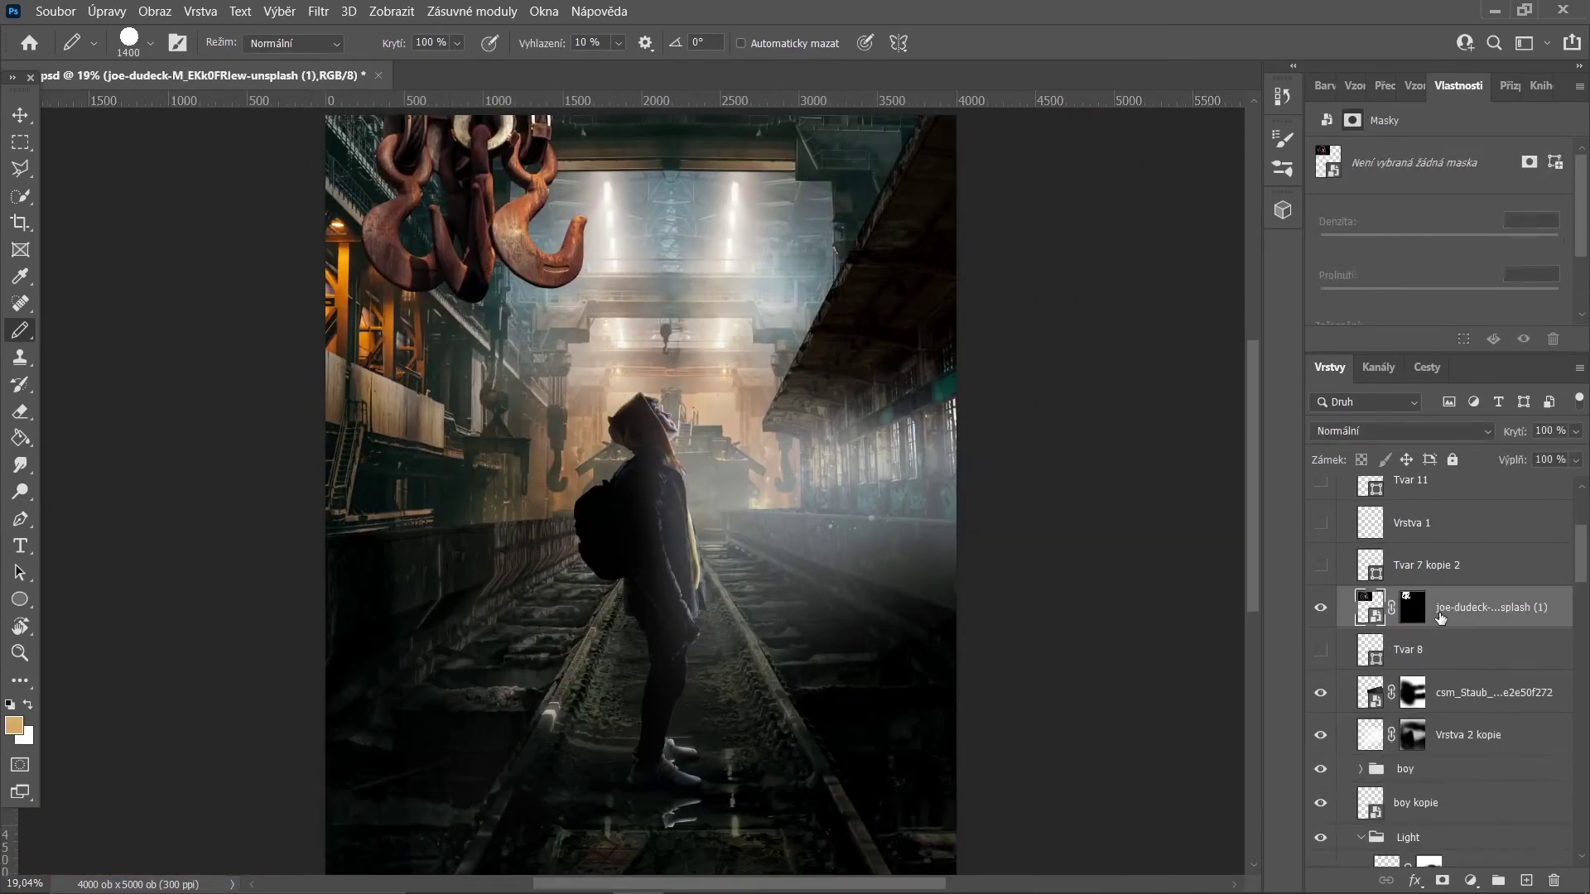
{"action": "left_click", "coordinate": [1360, 684]}
{"action": "left_click", "coordinate": [1491, 718]}
{"action": "left_click", "coordinate": [1490, 761], "text": "shift"}
- Copy the exposure and colour-balance adjustments above the hooks, clip them, and hide the colour balance
{"action": "left_click_drag", "start_coordinate": [1408, 761], "coordinate": [1407, 588]}
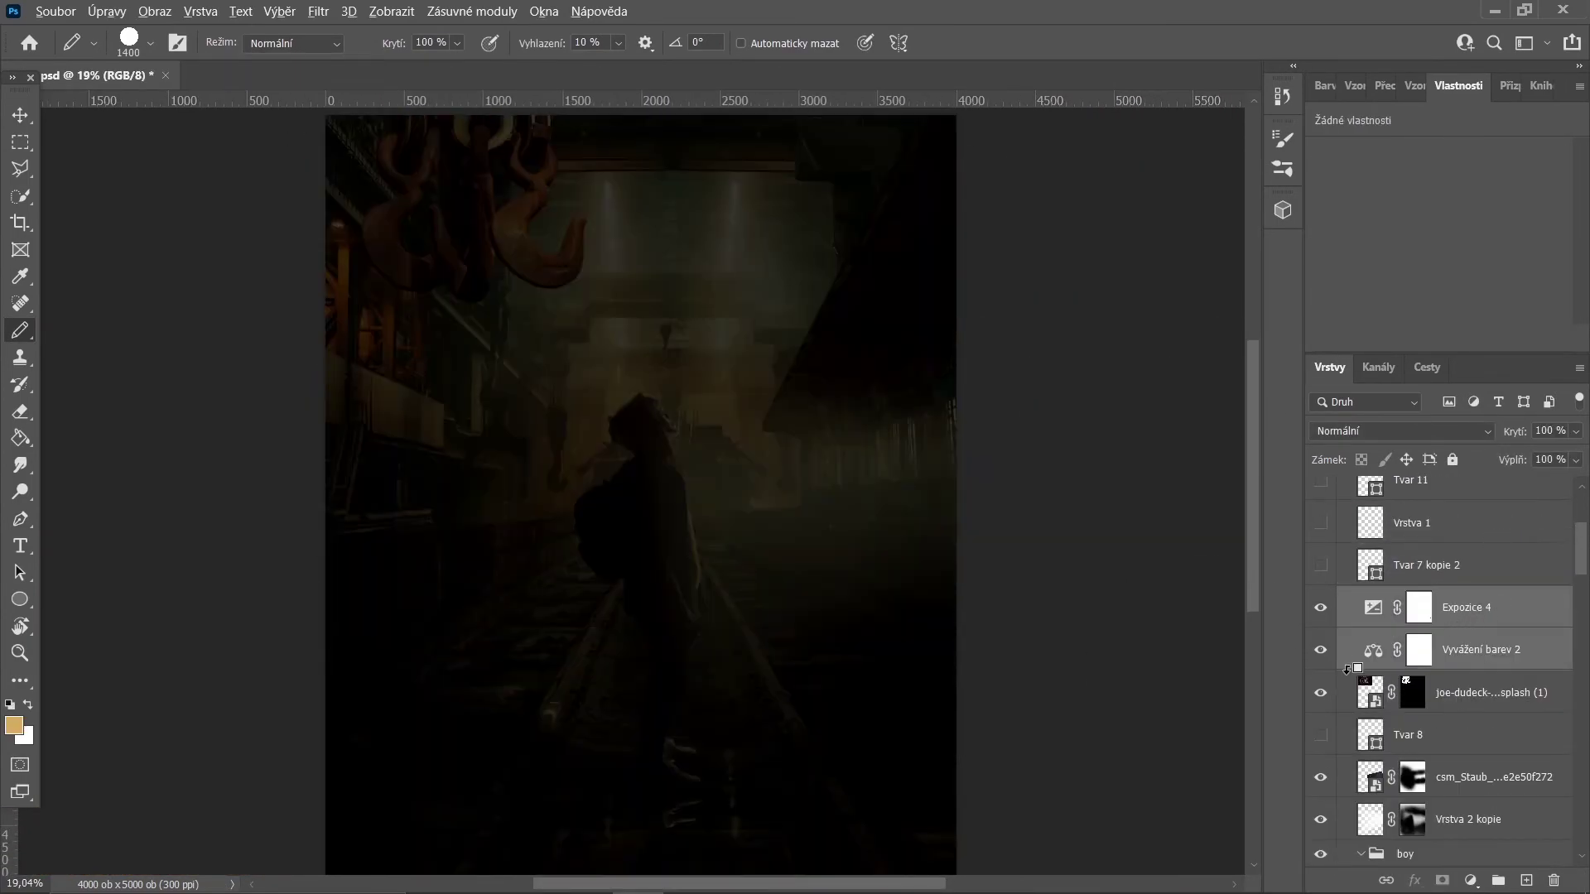
{"action": "key", "text": "ctrl+alt+g"}
{"action": "left_click", "coordinate": [1474, 667]}
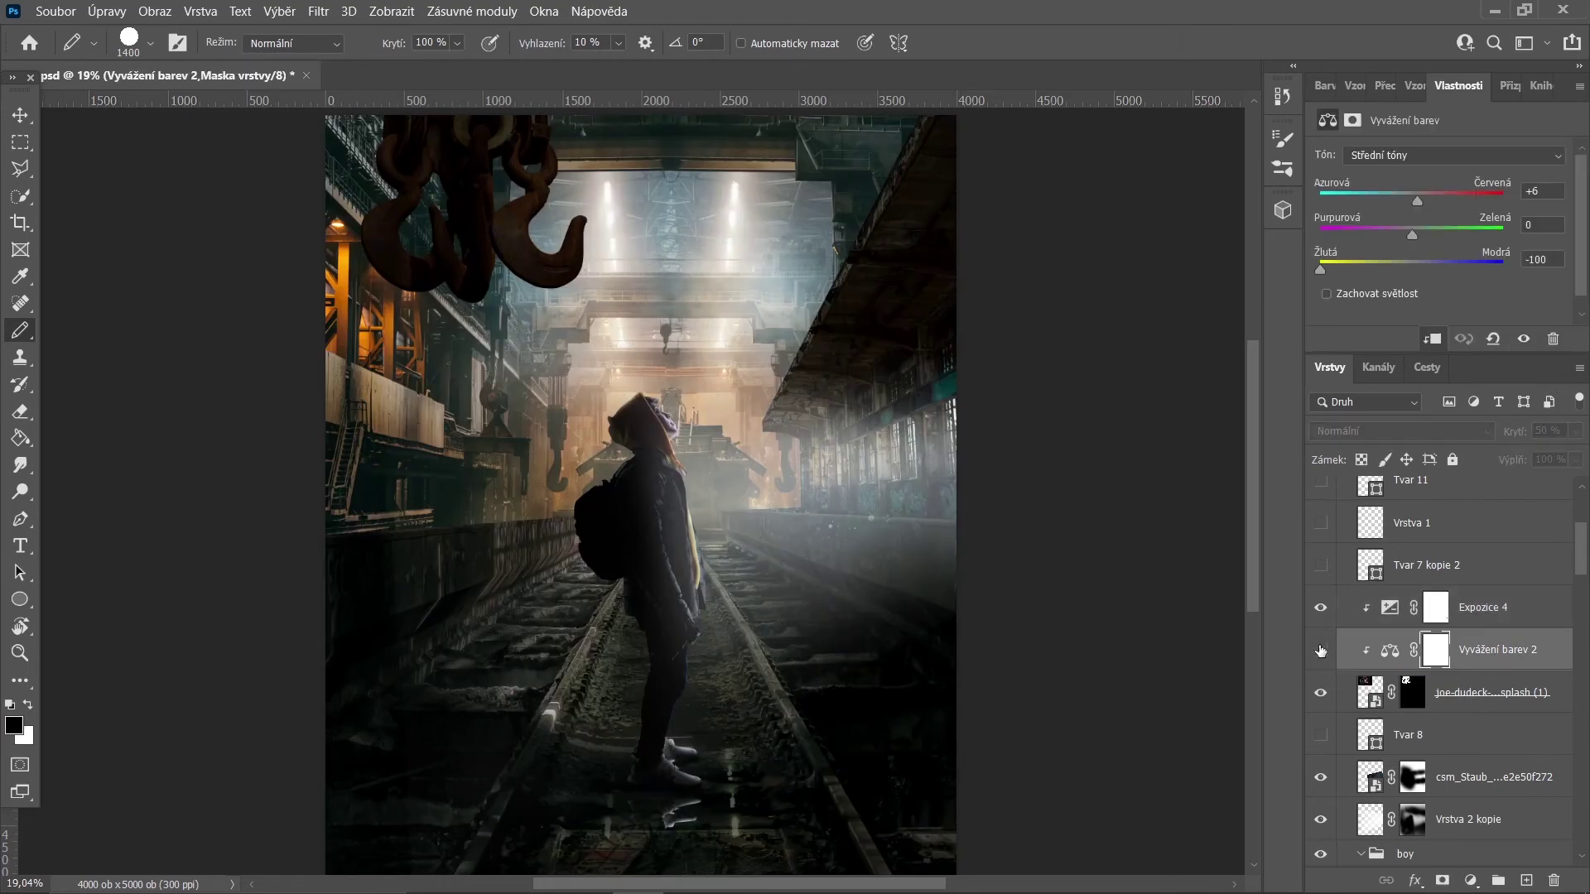
- Target the Expozice 4 mask and set up a soft brush with higher flow
{"action": "left_click", "coordinate": [1321, 613]}
{"action": "left_click", "coordinate": [1435, 607]}
{"action": "right_click", "coordinate": [20, 329]}
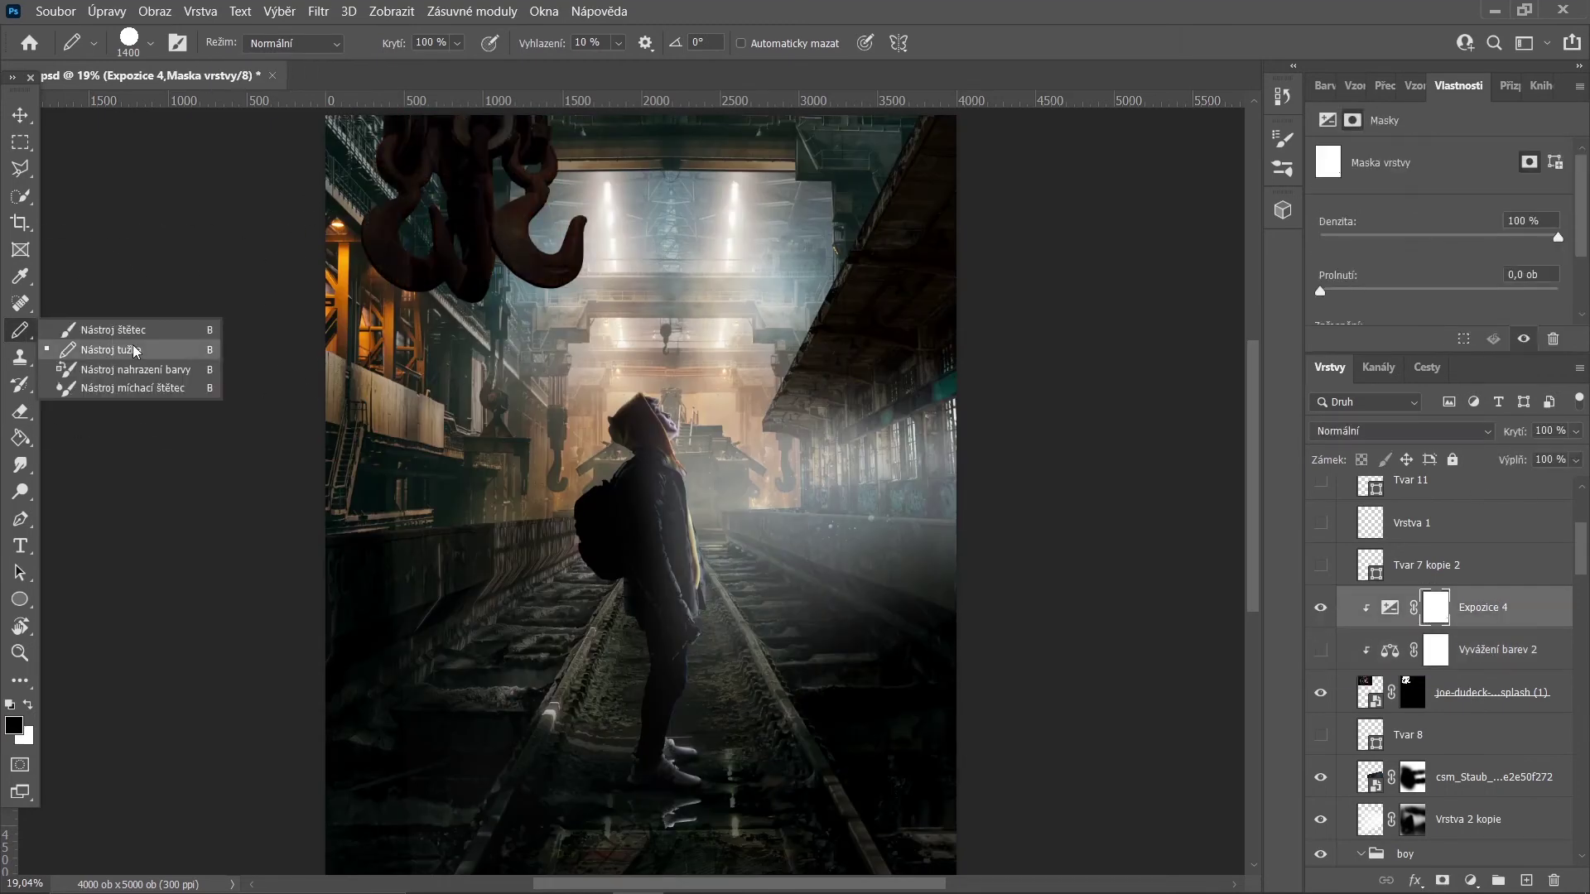
{"action": "left_click", "coordinate": [83, 326]}
{"action": "scroll", "coordinate": [556, 210], "scroll_direction": "up", "scroll_amount": 2}
{"action": "key", "text": "shift+2"}
{"action": "key", "text": "shift+8"}
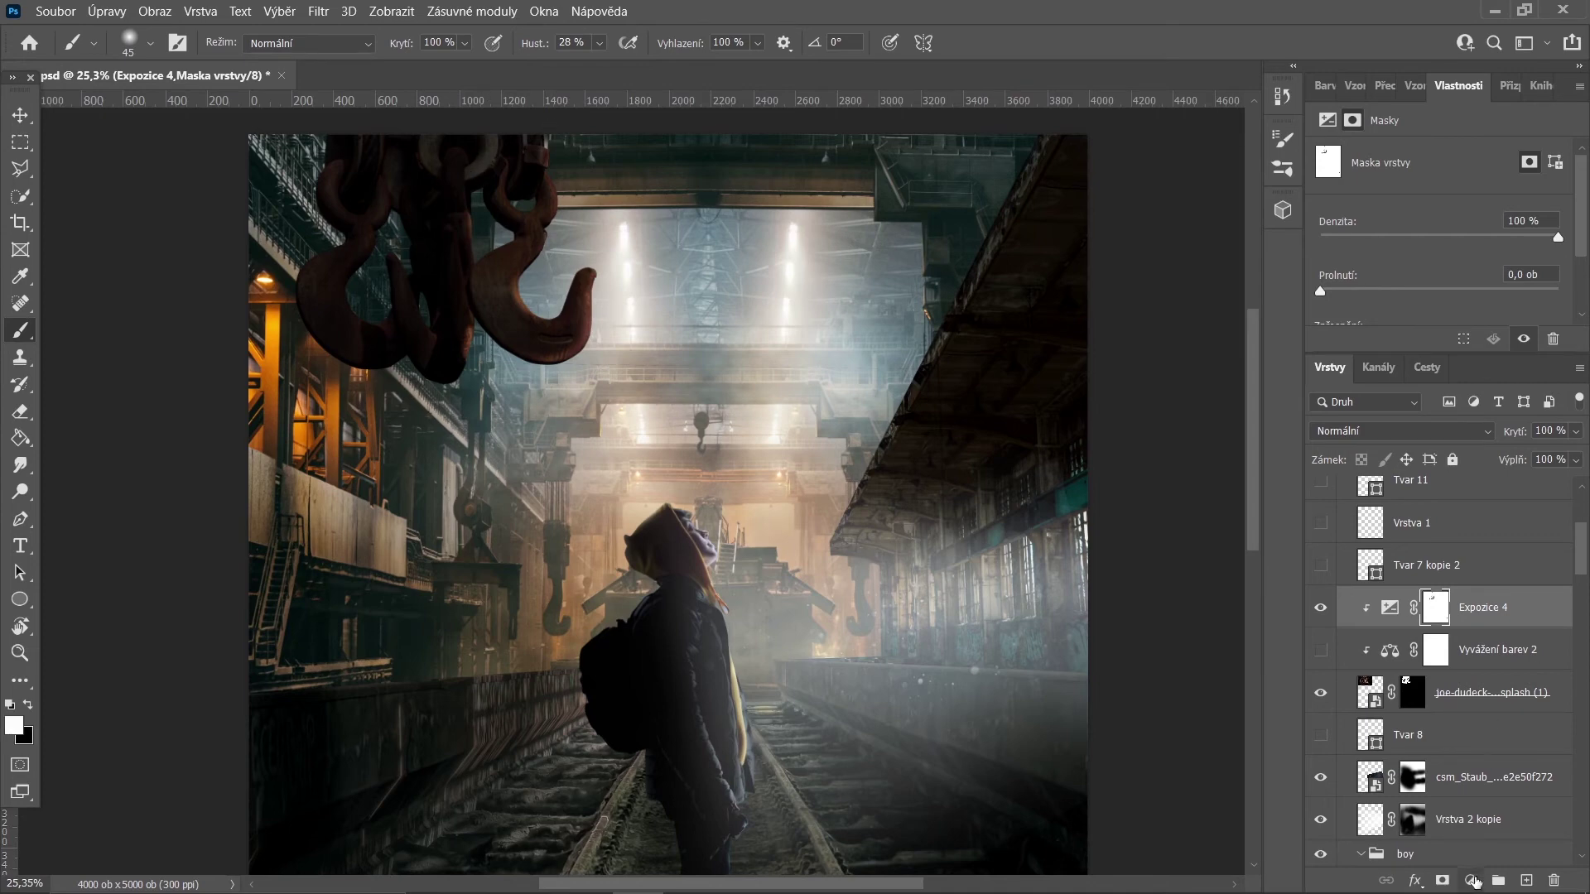
- Add a clipped Hue/Saturation adjustment at Saturation -100, then select the hooks layer
{"action": "left_click", "coordinate": [1472, 883]}
{"action": "left_click", "coordinate": [1457, 669]}
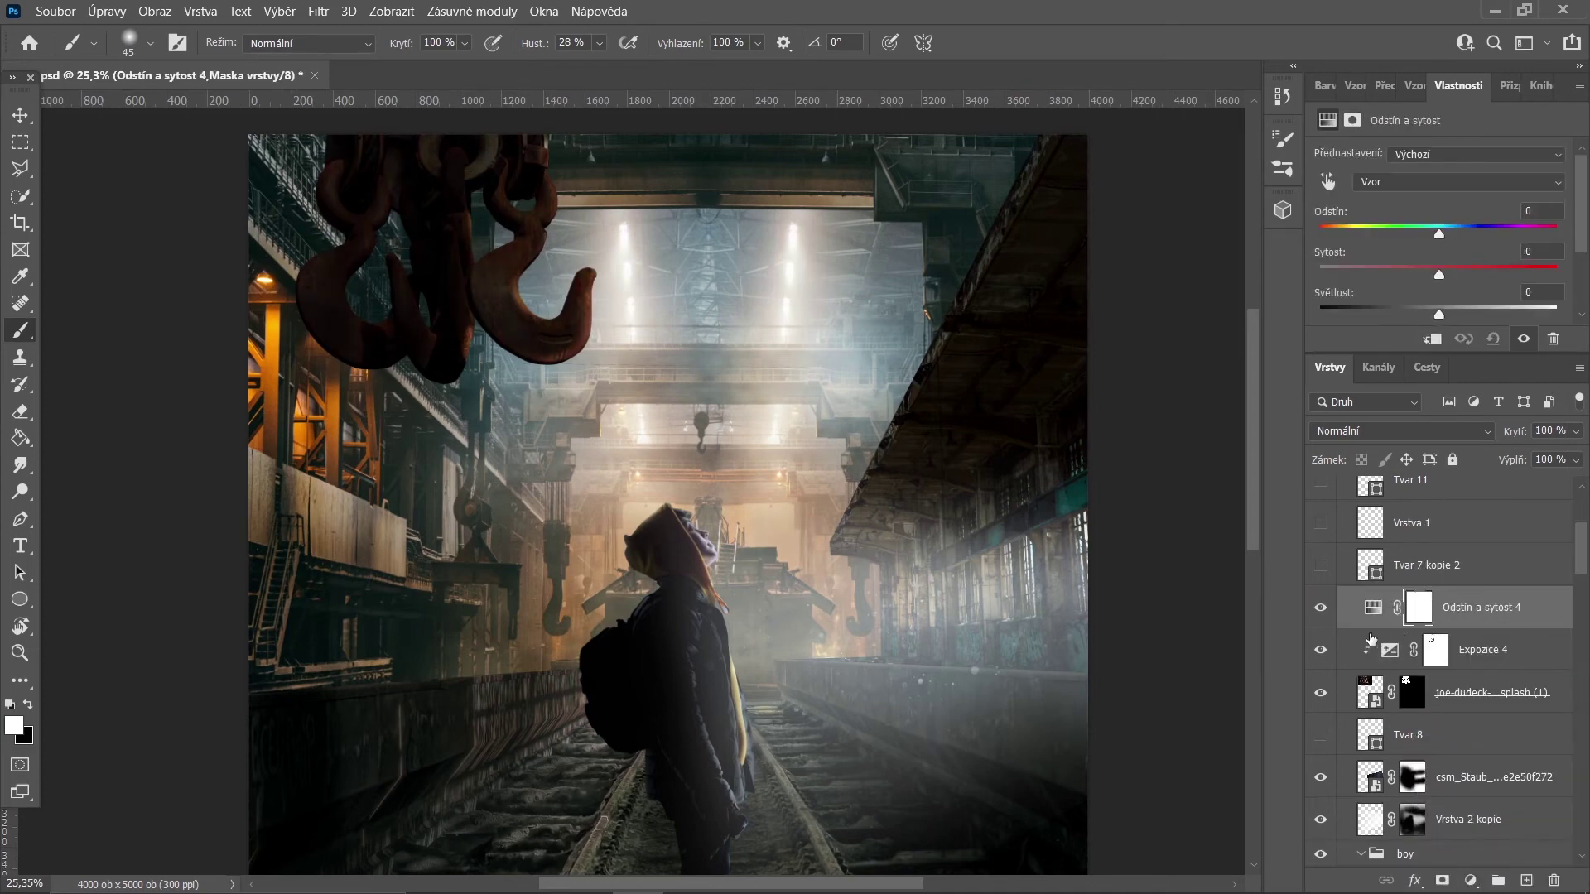
{"action": "left_click", "coordinate": [1370, 639], "text": "alt"}
{"action": "left_click_drag", "start_coordinate": [1439, 274], "coordinate": [1320, 276]}
{"action": "key", "text": "ctrl+0"}
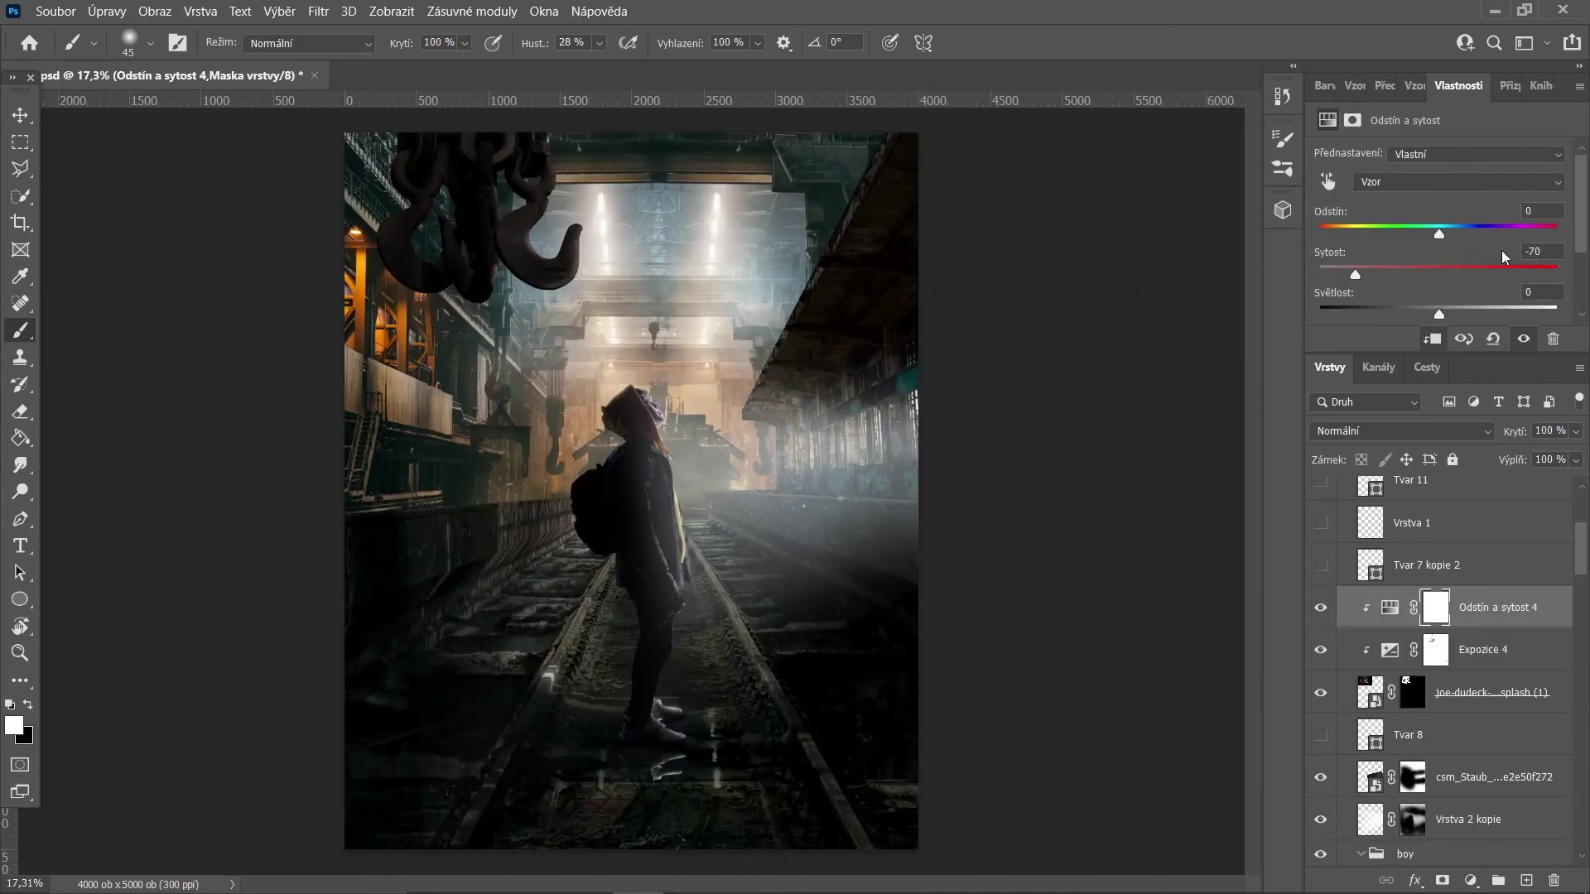
{"action": "scroll", "coordinate": [1407, 265], "scroll_direction": "down", "scroll_amount": 1}
{"action": "left_click", "coordinate": [1423, 309]}
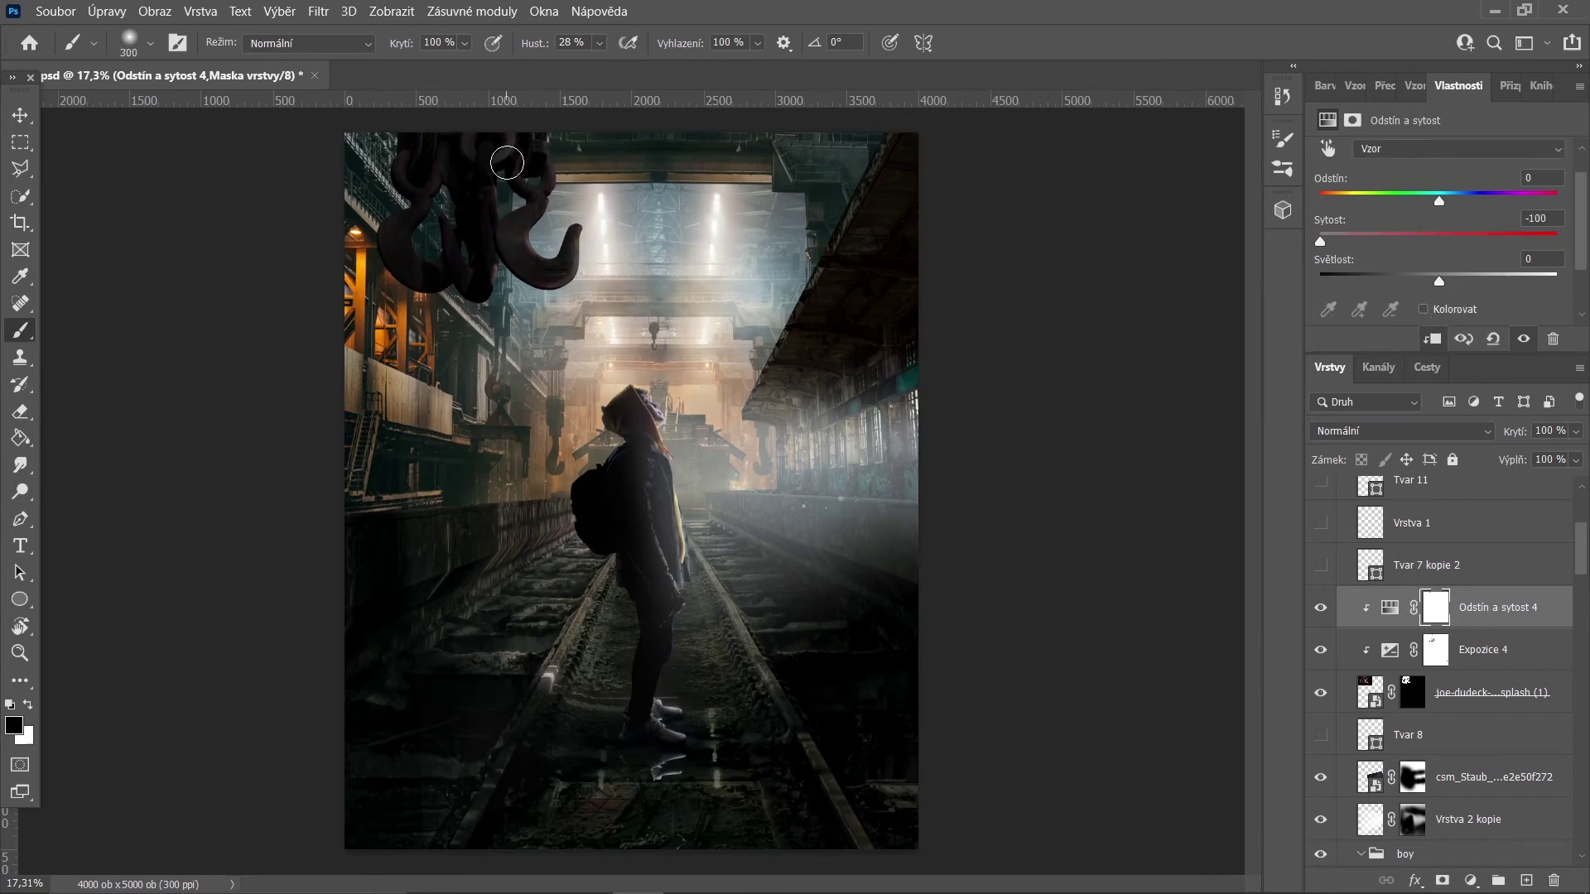
{"action": "left_click", "coordinate": [1532, 690]}
- Apply a Gaussian blur to the hooks layer
{"action": "left_click", "coordinate": [318, 10]}
{"action": "left_click", "coordinate": [365, 30]}
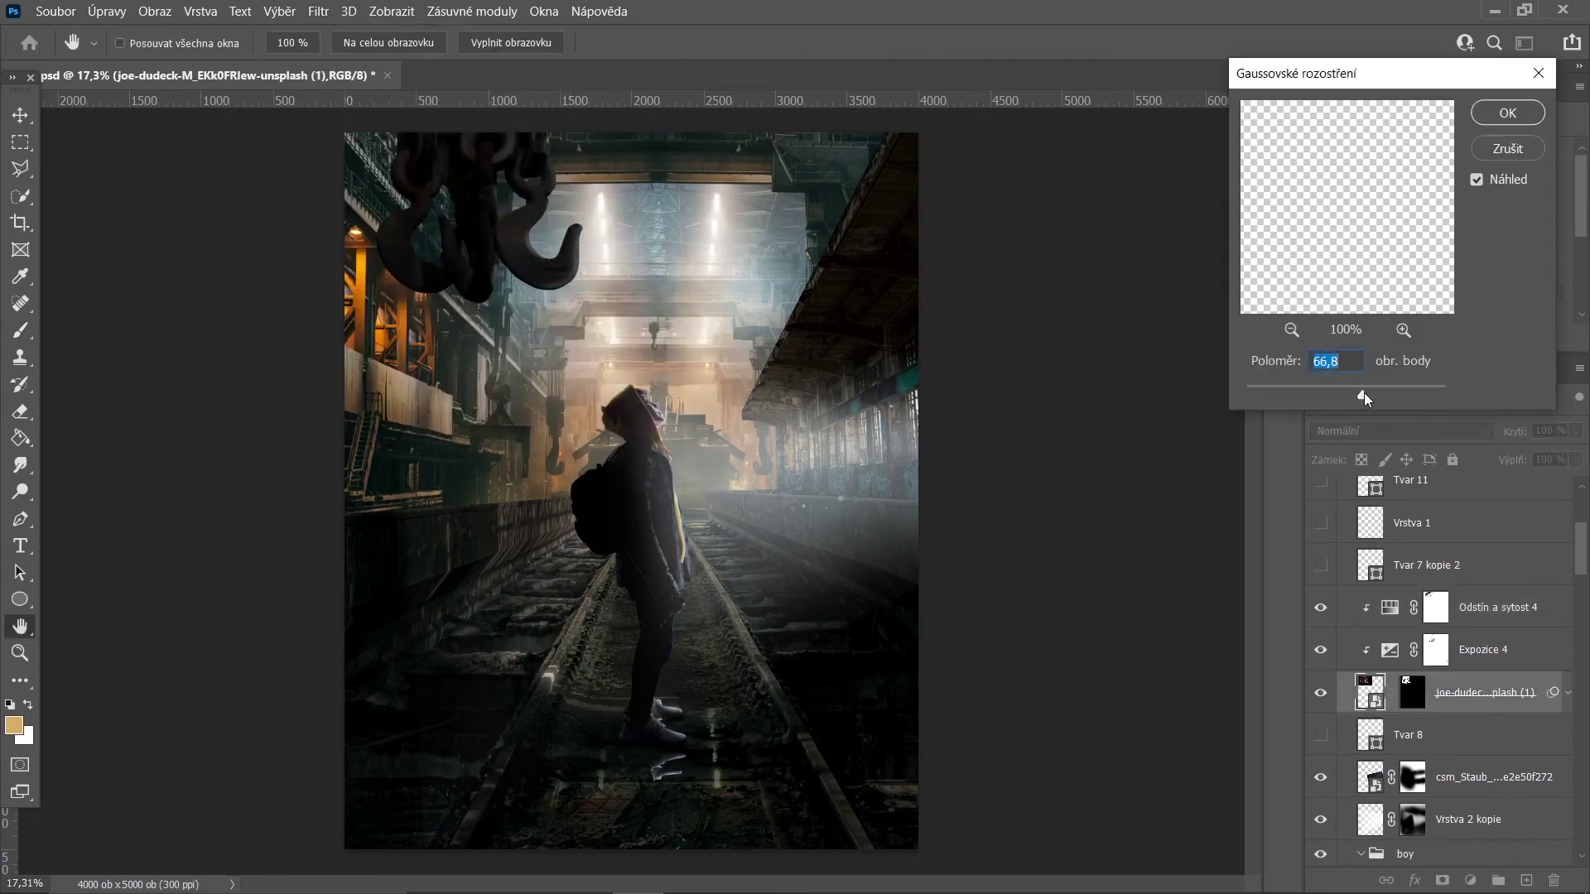
{"action": "left_click", "coordinate": [1507, 112]}
- Duplicate the Skupina 2 group
{"action": "right_click", "coordinate": [1412, 341]}
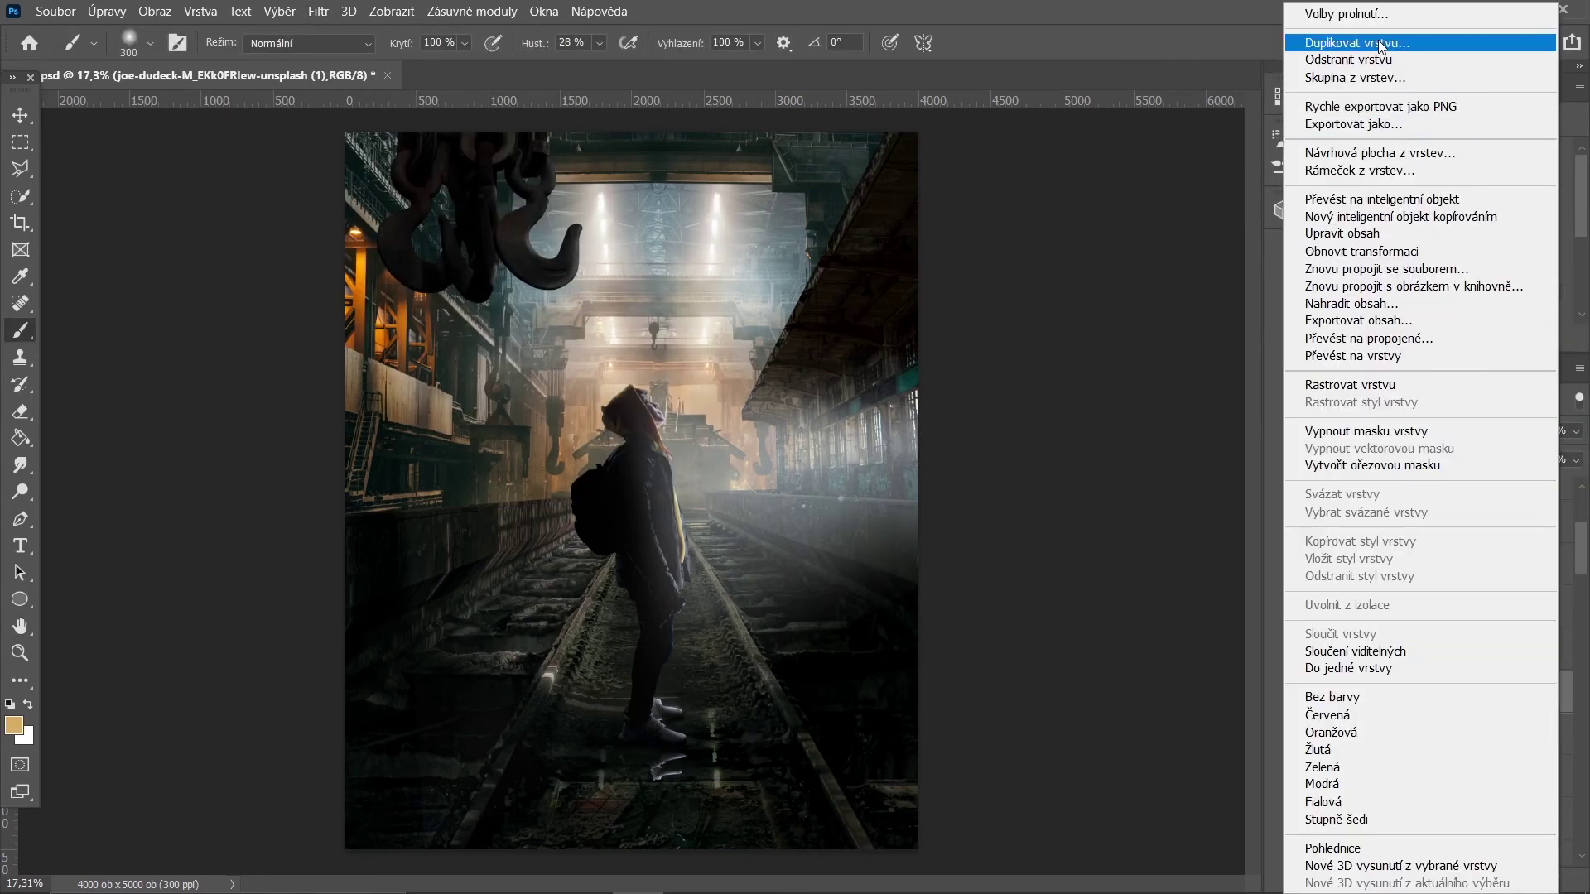
{"action": "left_click", "coordinate": [1424, 599]}
{"action": "right_click", "coordinate": [1424, 599]}
{"action": "left_click", "coordinate": [1201, 142]}
{"action": "key", "text": "Escape"}
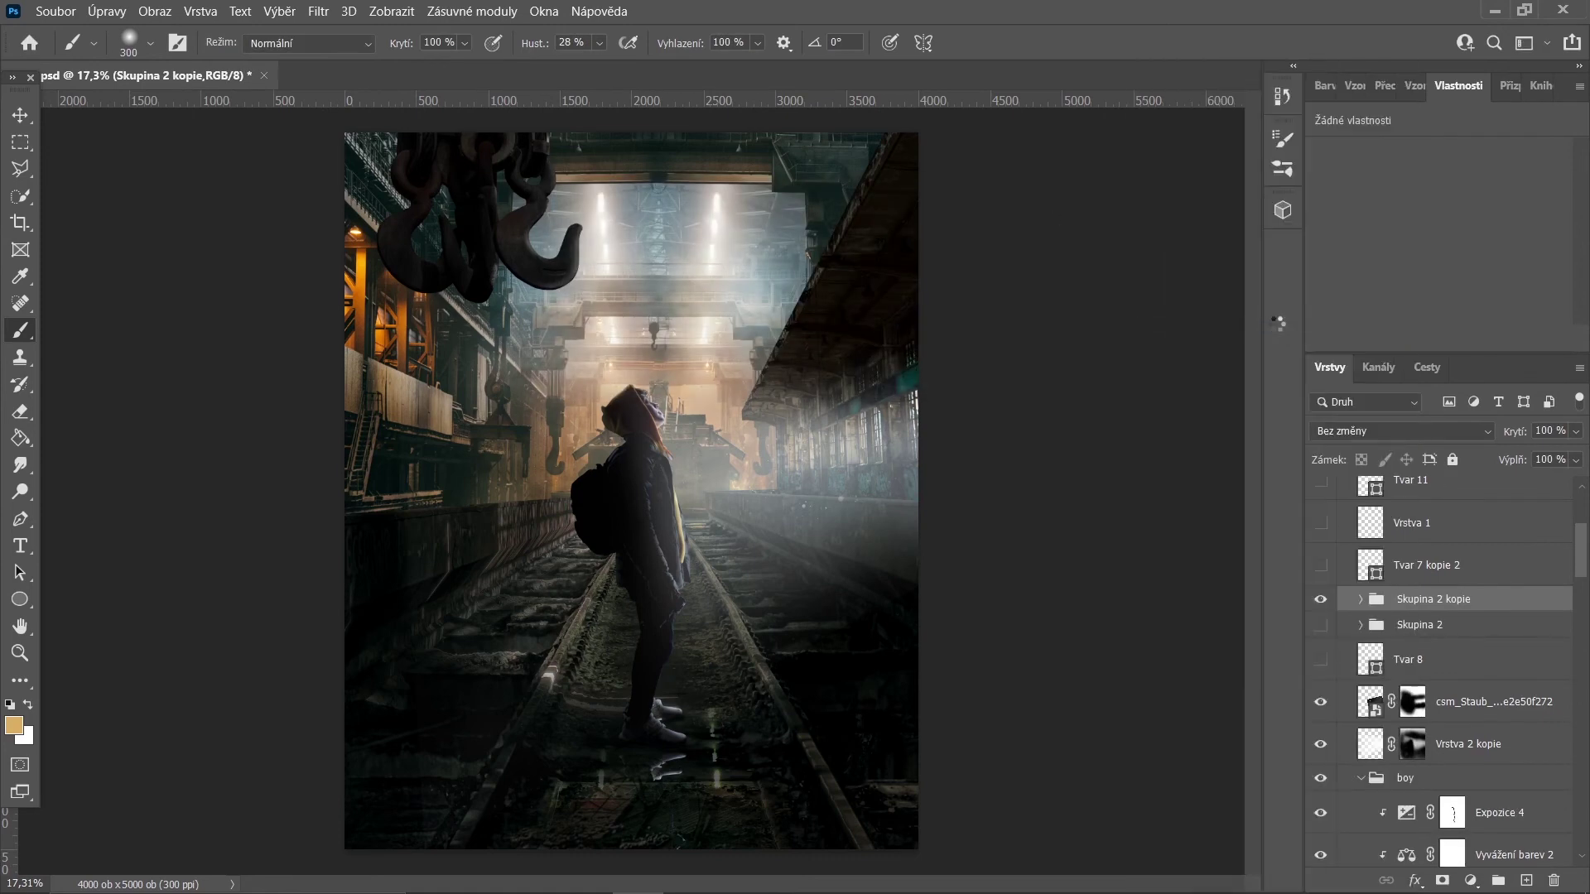
- Give the Skupina 2 copy a Gaussian blur of radius 12,5
{"action": "left_click", "coordinate": [318, 11]}
{"action": "left_click", "coordinate": [629, 335]}
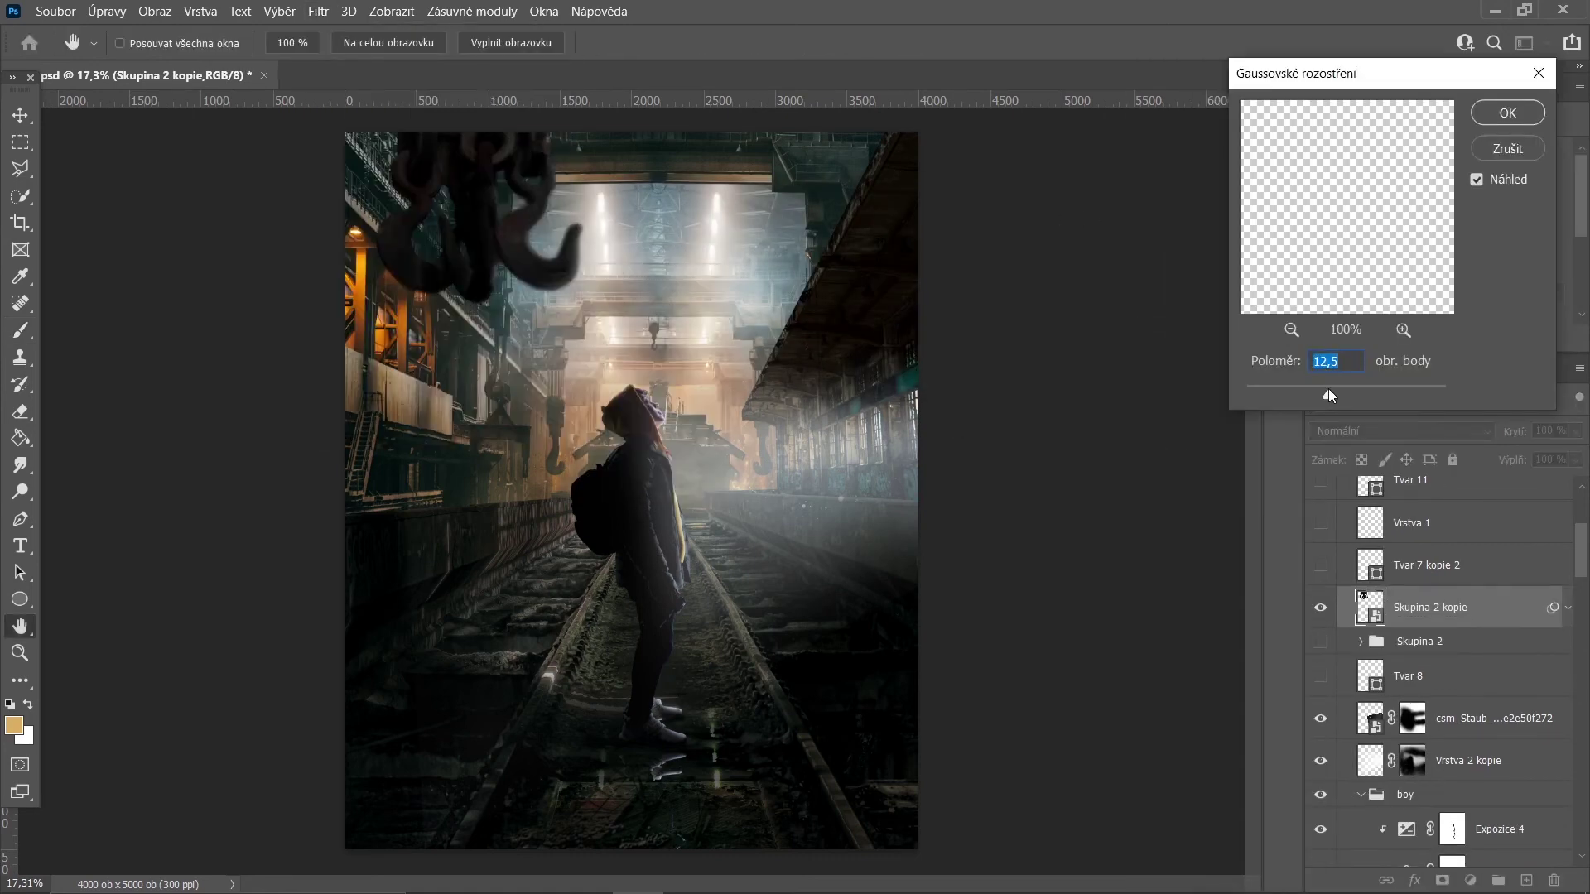
{"action": "key", "text": "Return"}
{"action": "scroll", "coordinate": [1463, 577], "scroll_direction": "up", "scroll_amount": 3}
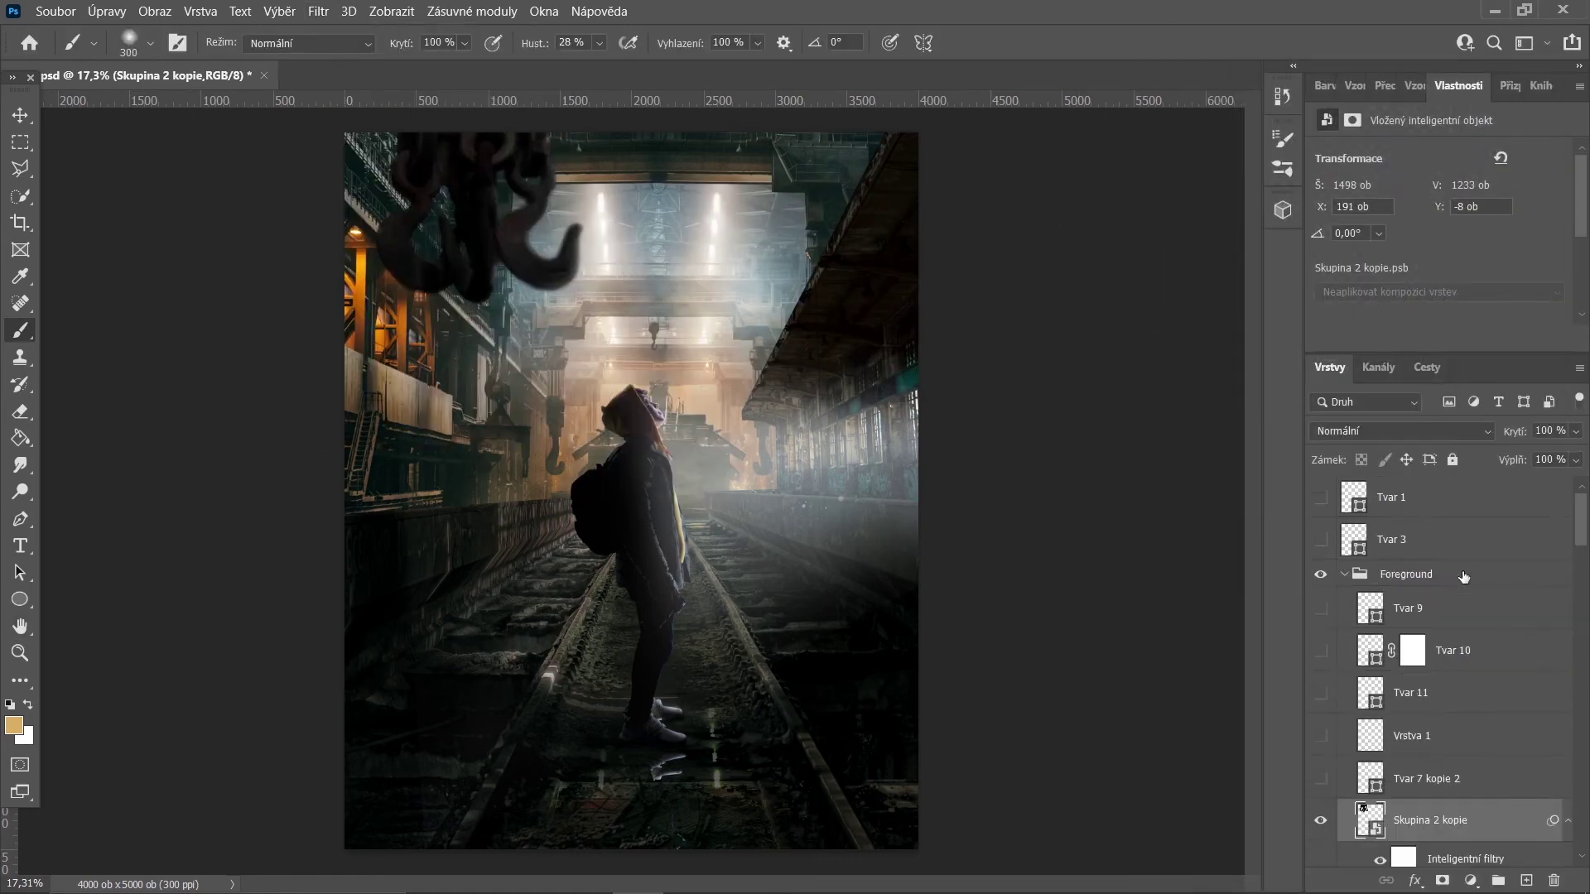
- Rotate the dust image onto its side, scale it to page height, and place it right
{"action": "left_click_drag", "start_coordinate": [877, 273], "coordinate": [788, 202]}
{"action": "left_click_drag", "start_coordinate": [824, 464], "coordinate": [841, 458]}
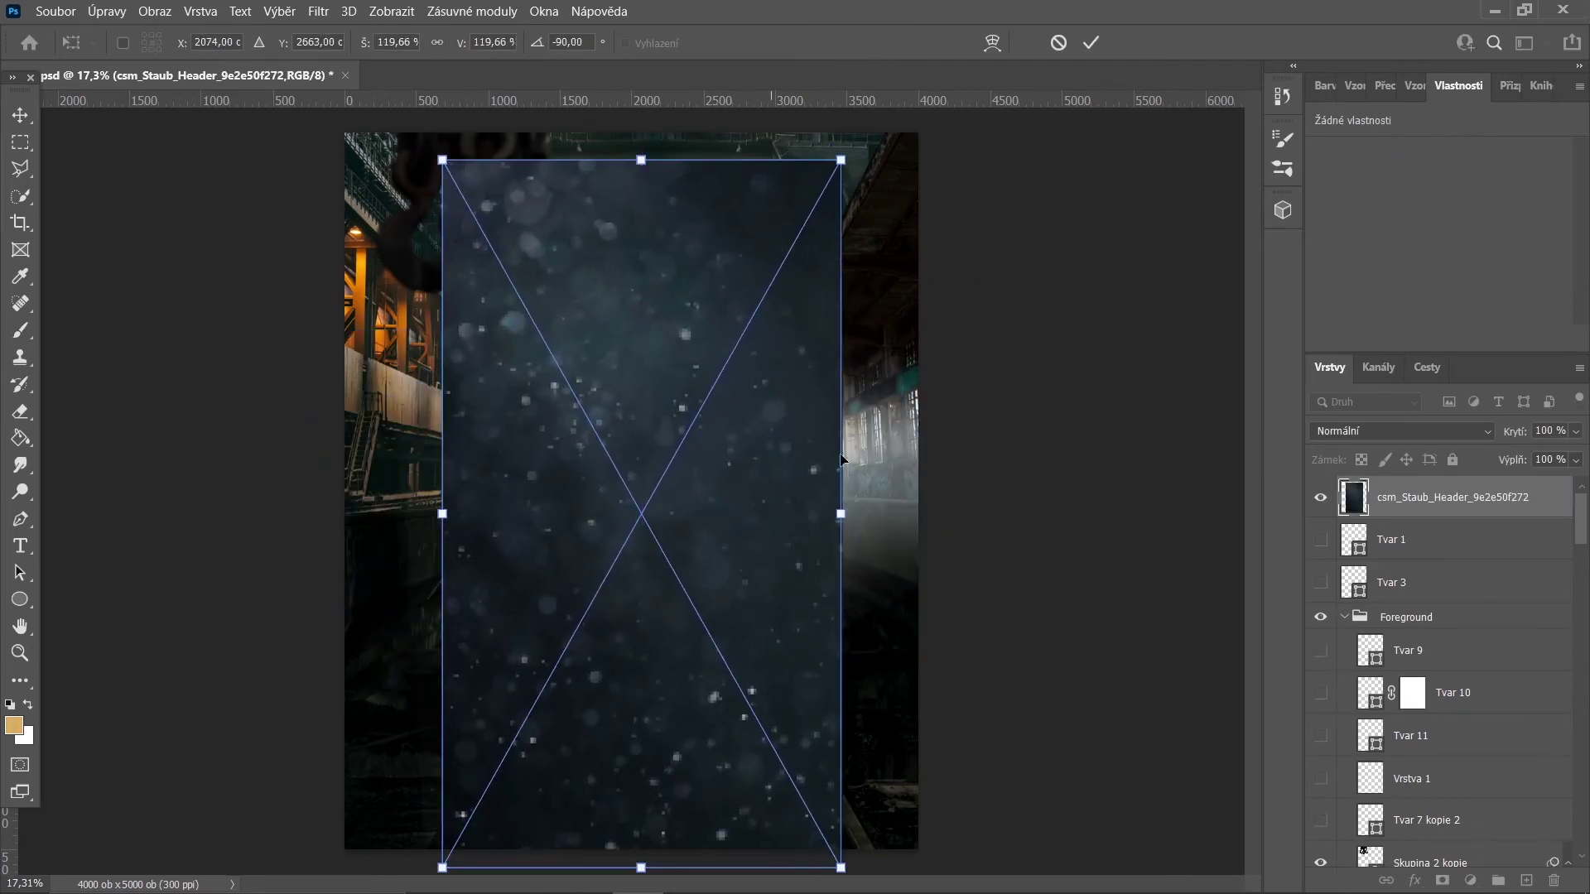
{"action": "left_click_drag", "start_coordinate": [845, 241], "coordinate": [931, 240]}
{"action": "key", "text": "Return"}
- Duplicate the dust layer onto the left side and set both dust layers to Lighten
{"action": "right_click", "coordinate": [1449, 496]}
{"action": "left_click", "coordinate": [1366, 195]}
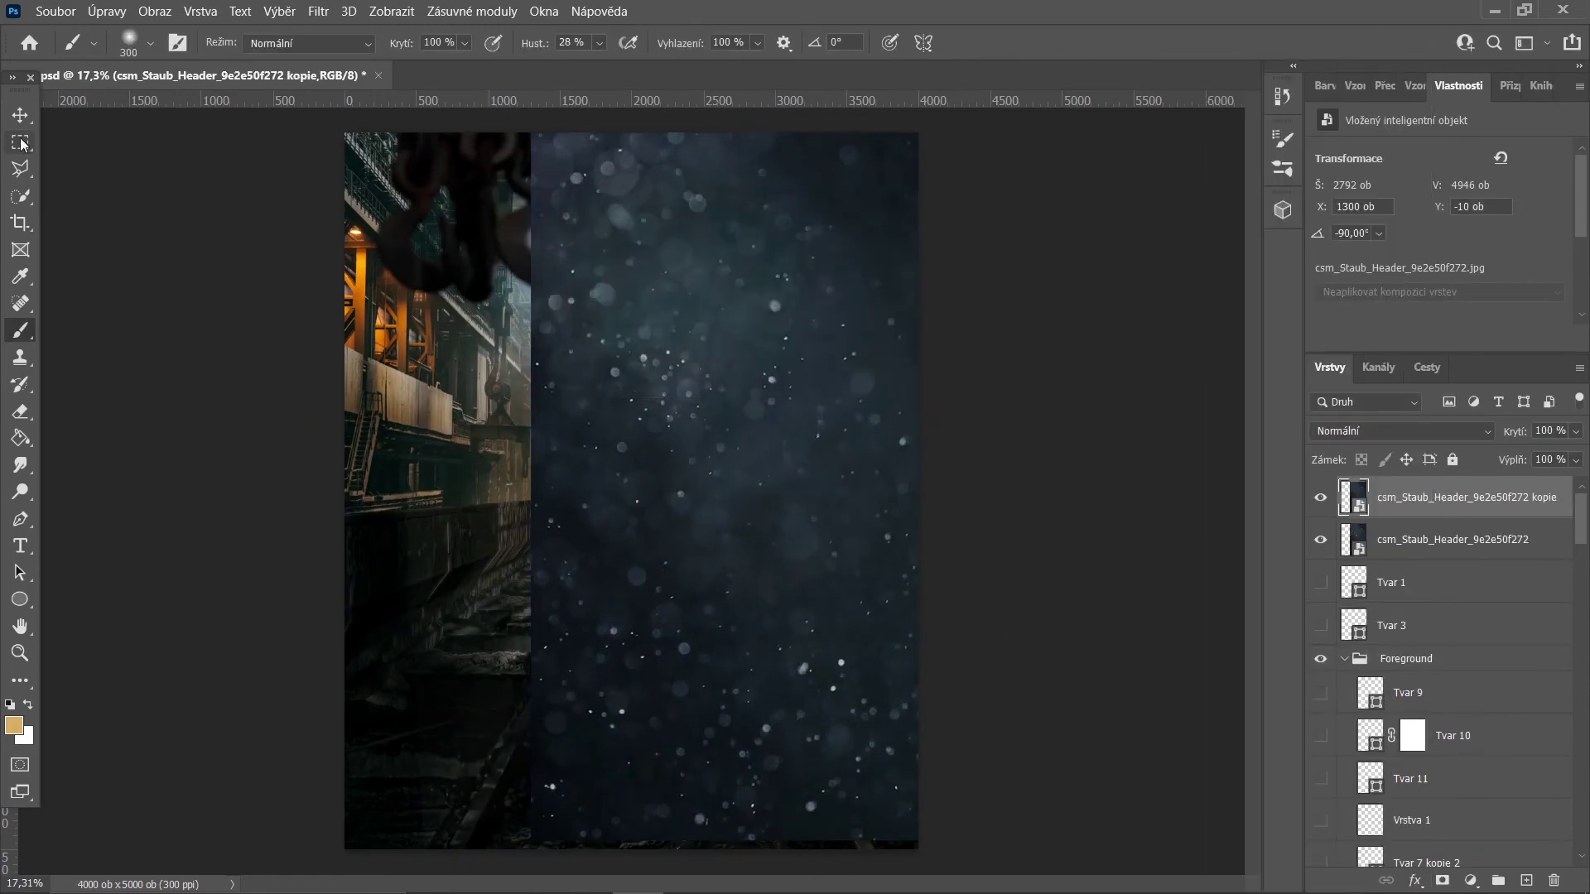
{"action": "left_click_drag", "start_coordinate": [758, 530], "coordinate": [555, 533]}
{"action": "left_click", "coordinate": [1449, 539]}
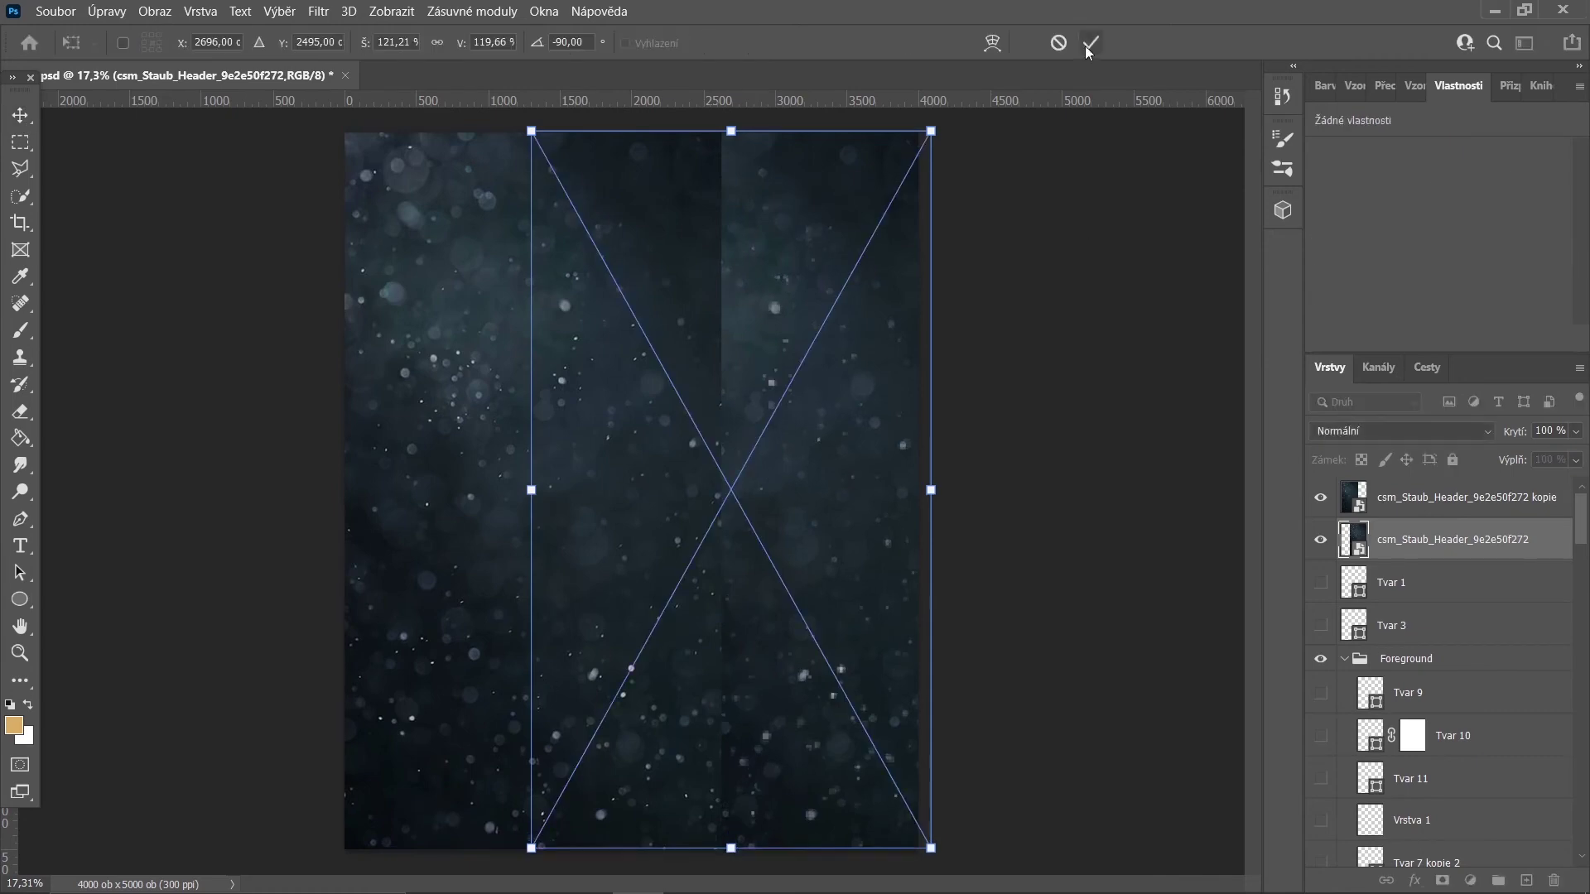
{"action": "left_click", "coordinate": [1400, 430]}
{"action": "left_click", "coordinate": [1390, 530]}
{"action": "left_click", "coordinate": [1449, 497]}
{"action": "left_click", "coordinate": [1399, 430]}
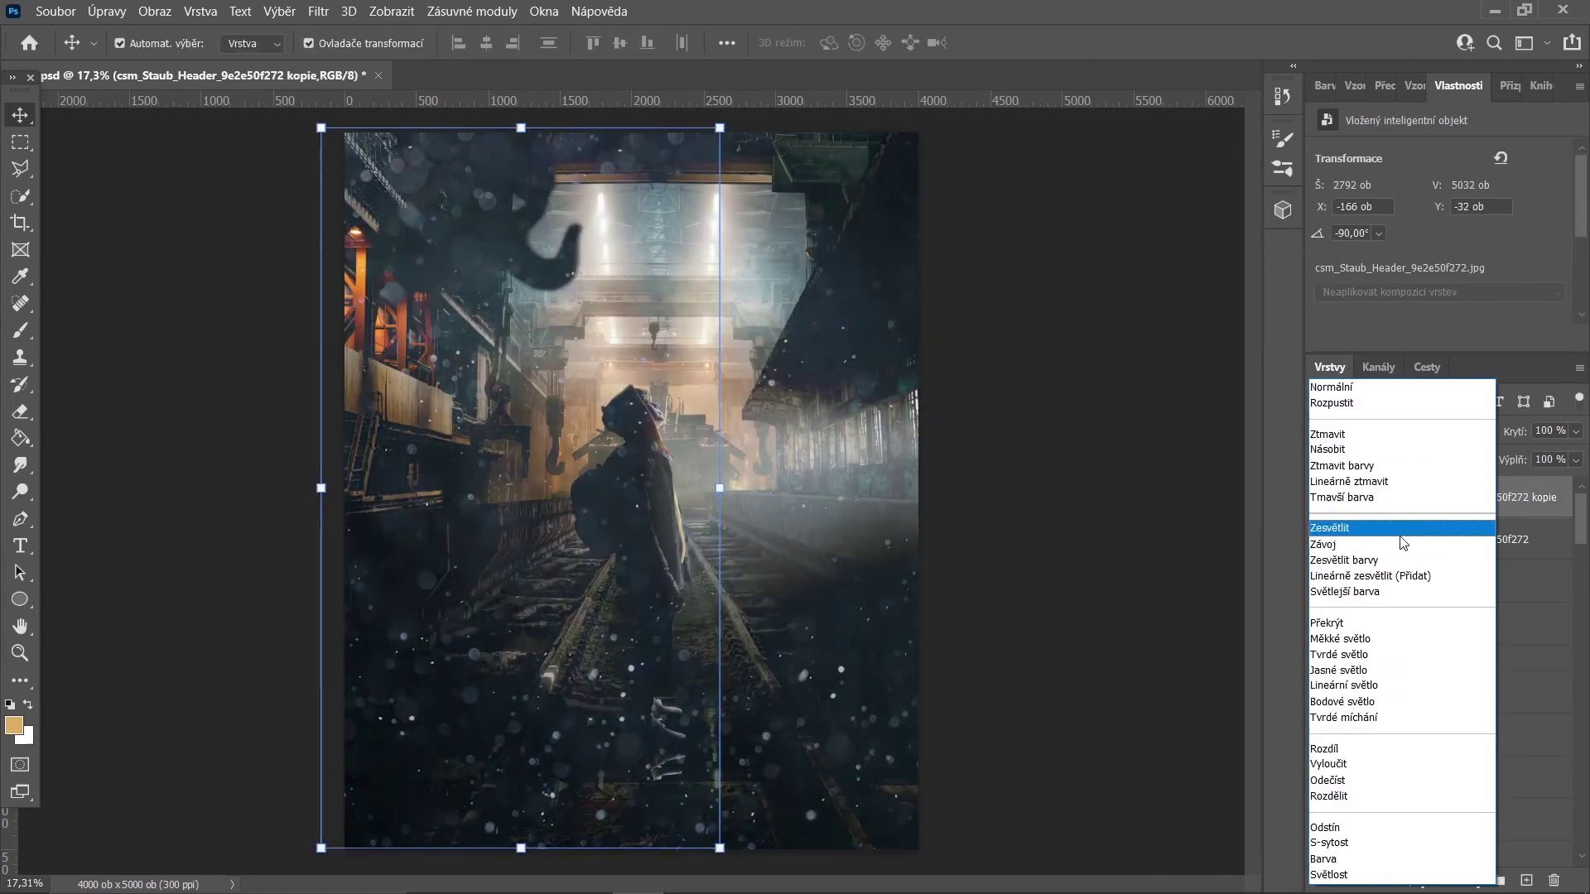
{"action": "left_click", "coordinate": [1399, 529]}
- Paint black on both dust masks to hide dust around the ceiling lights and corners
{"action": "key", "text": "m"}
{"action": "key", "text": "b"}
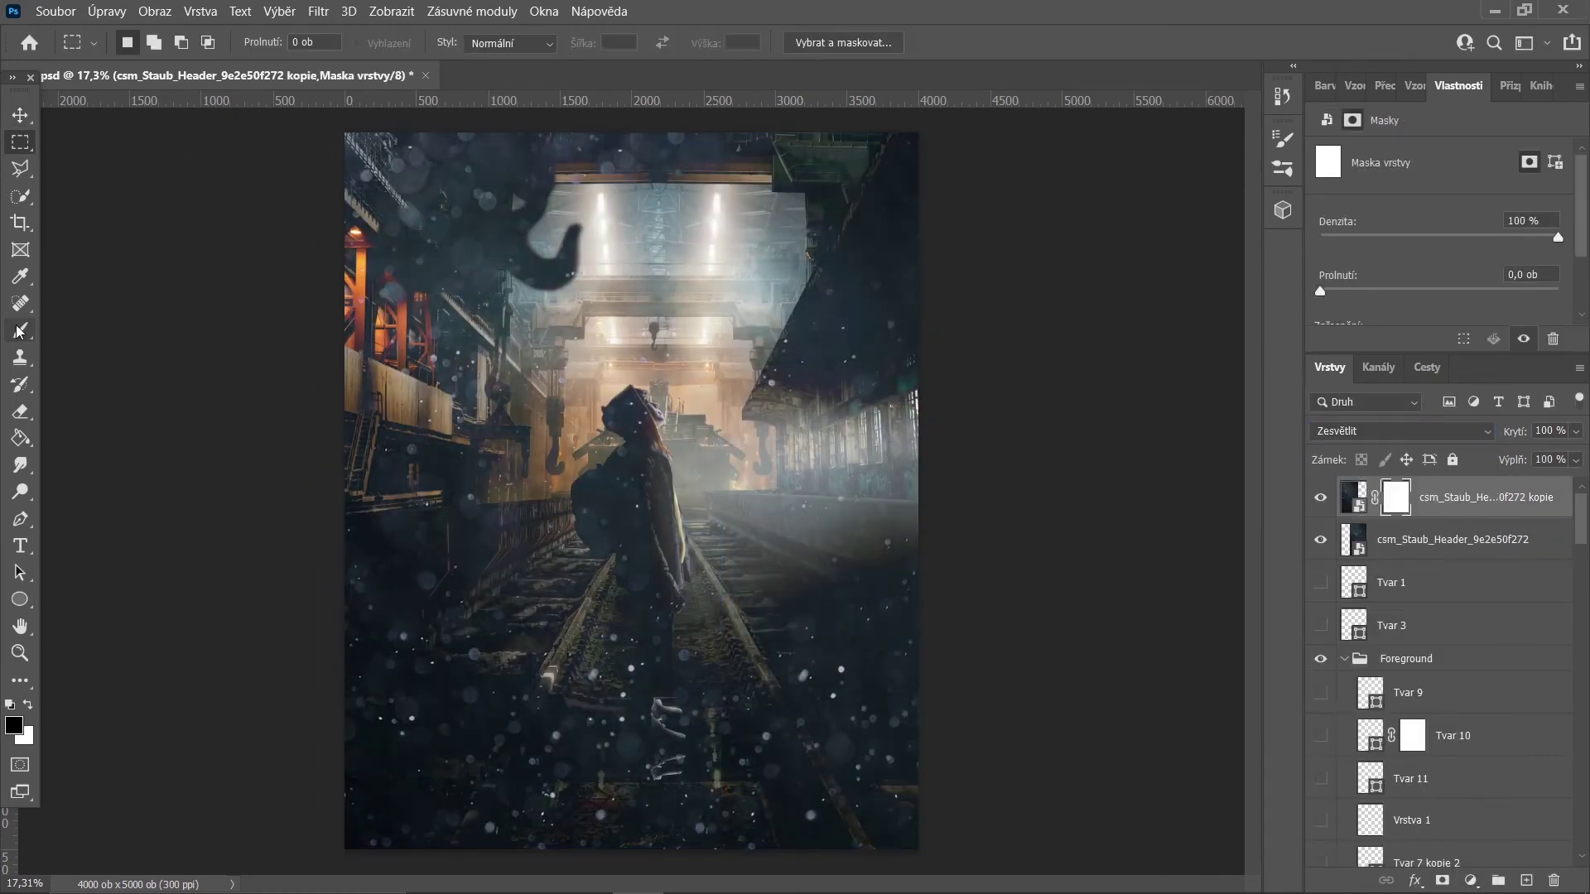
{"action": "key", "text": "d"}
{"action": "key", "text": "x"}
{"action": "left_click_drag", "start_coordinate": [390, 157], "coordinate": [521, 282]}
{"action": "left_click_drag", "start_coordinate": [530, 157], "coordinate": [456, 290]}
{"action": "left_click_drag", "start_coordinate": [364, 124], "coordinate": [514, 290]}
{"action": "key", "text": "alt+bracketleft"}
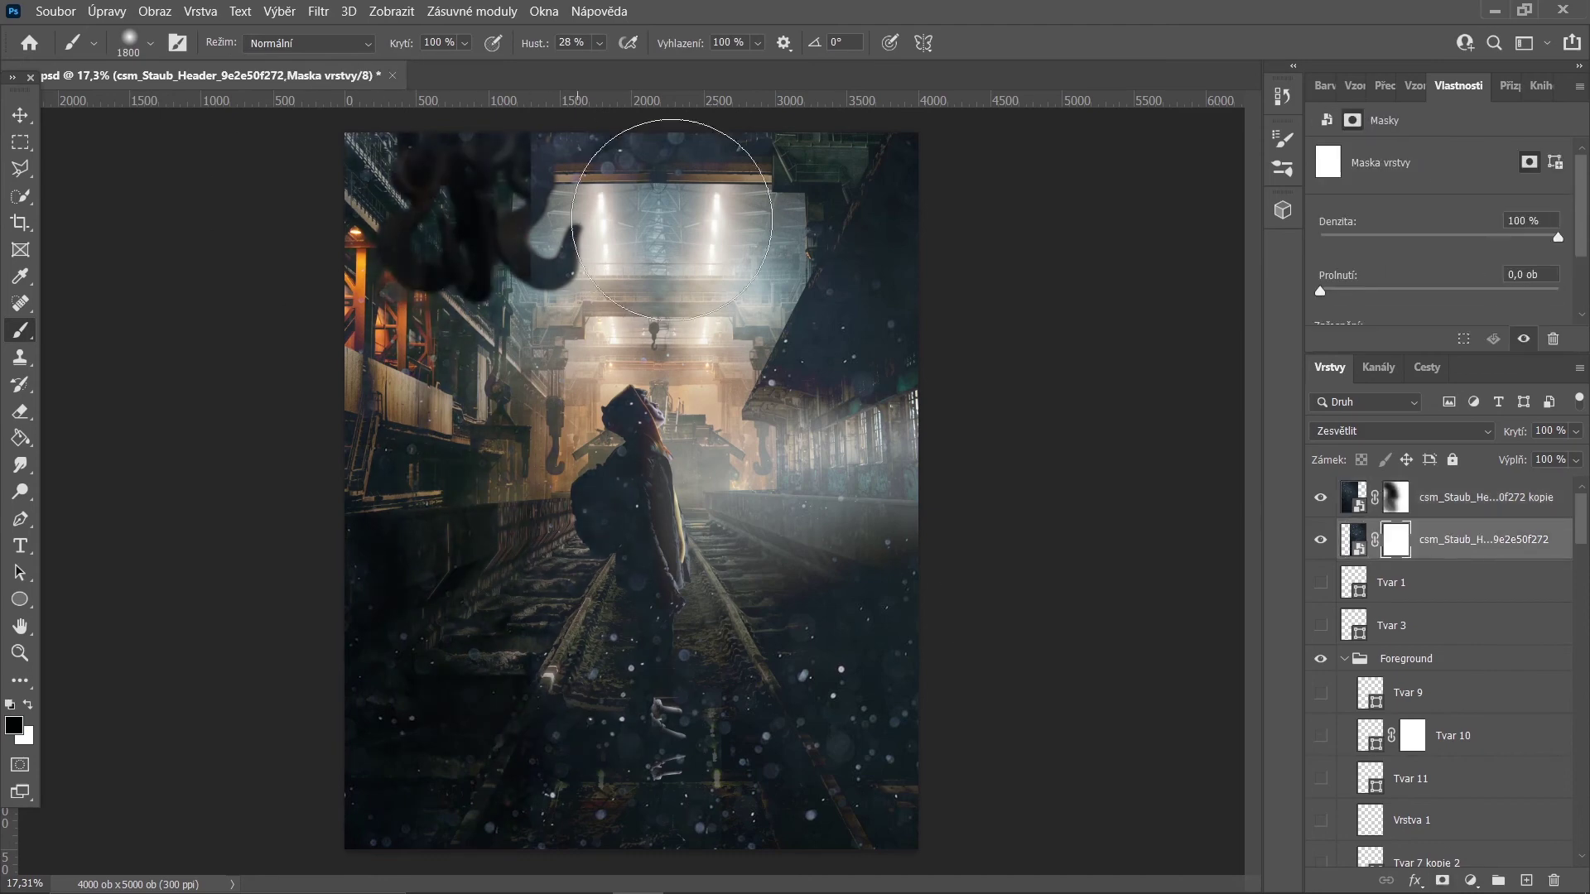
{"action": "left_click_drag", "start_coordinate": [729, 659], "coordinate": [864, 765]}
{"action": "left_click_drag", "start_coordinate": [865, 273], "coordinate": [858, 214]}
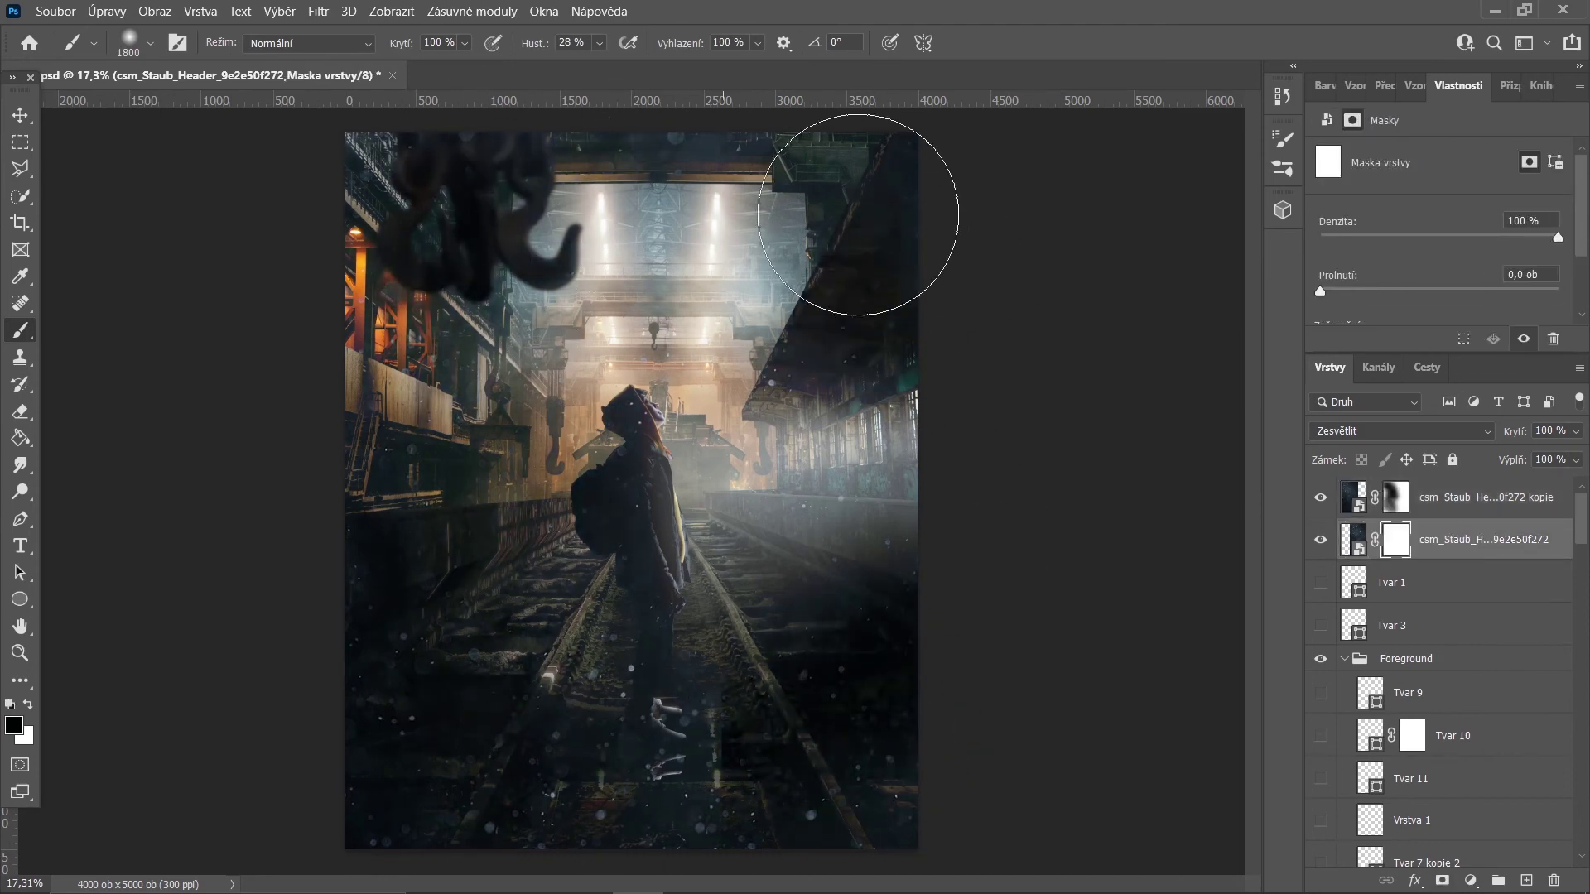
{"action": "key", "text": "alt+bracketright"}
{"action": "left_click_drag", "start_coordinate": [676, 356], "coordinate": [674, 850]}
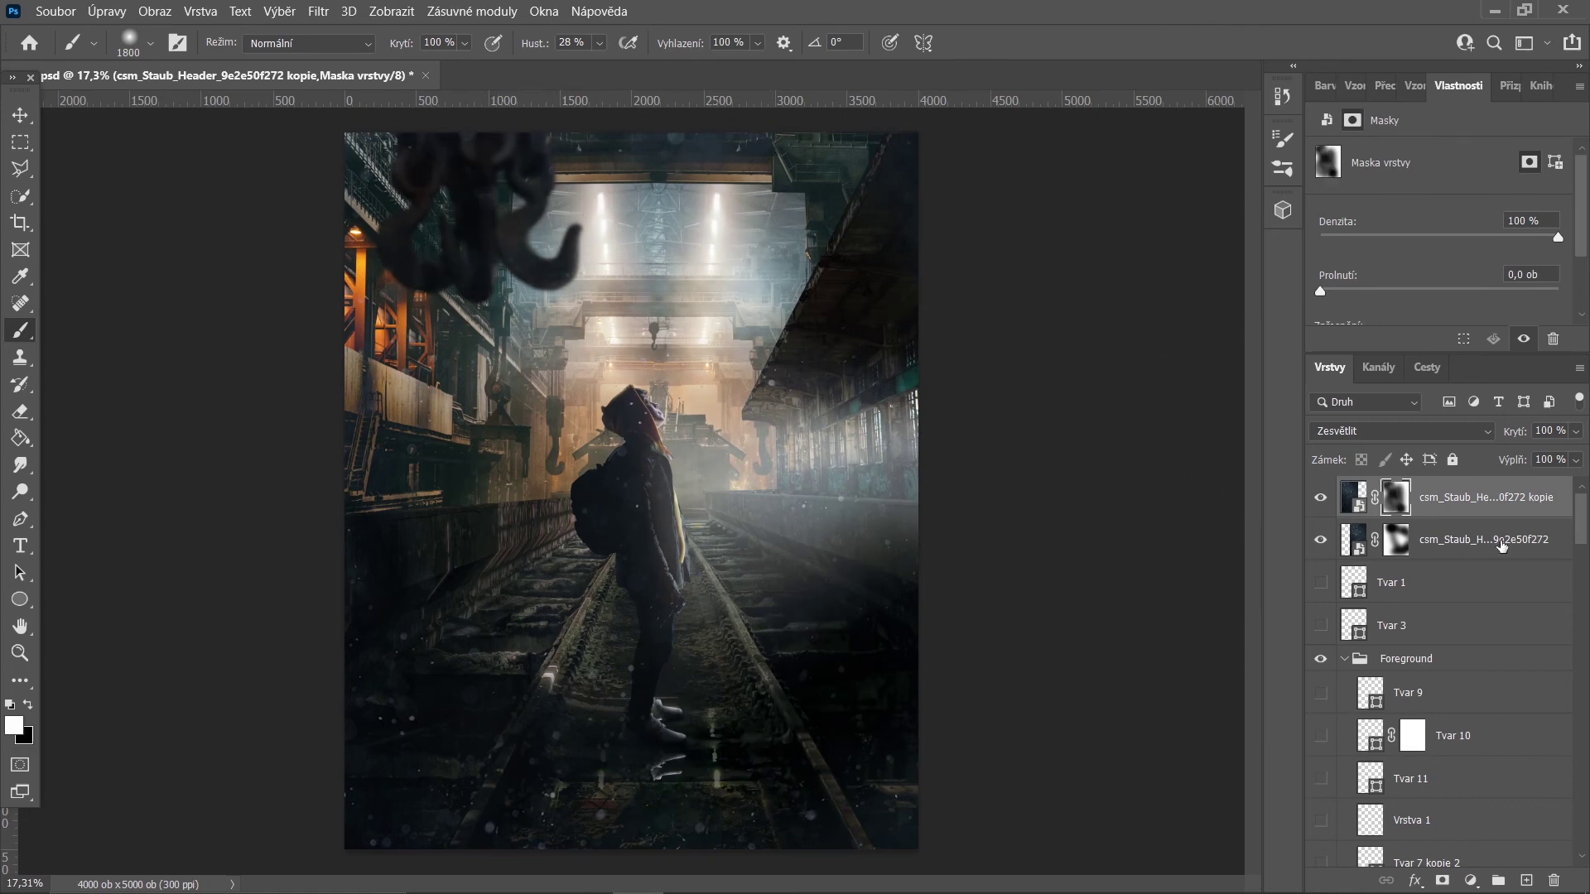
- Convert the dust layers to smart objects and Gaussian-blur the upper one at 12,5
{"action": "left_click", "coordinate": [1498, 542], "text": "shift"}
{"action": "right_click", "coordinate": [1482, 539]}
{"action": "left_click", "coordinate": [1408, 362]}
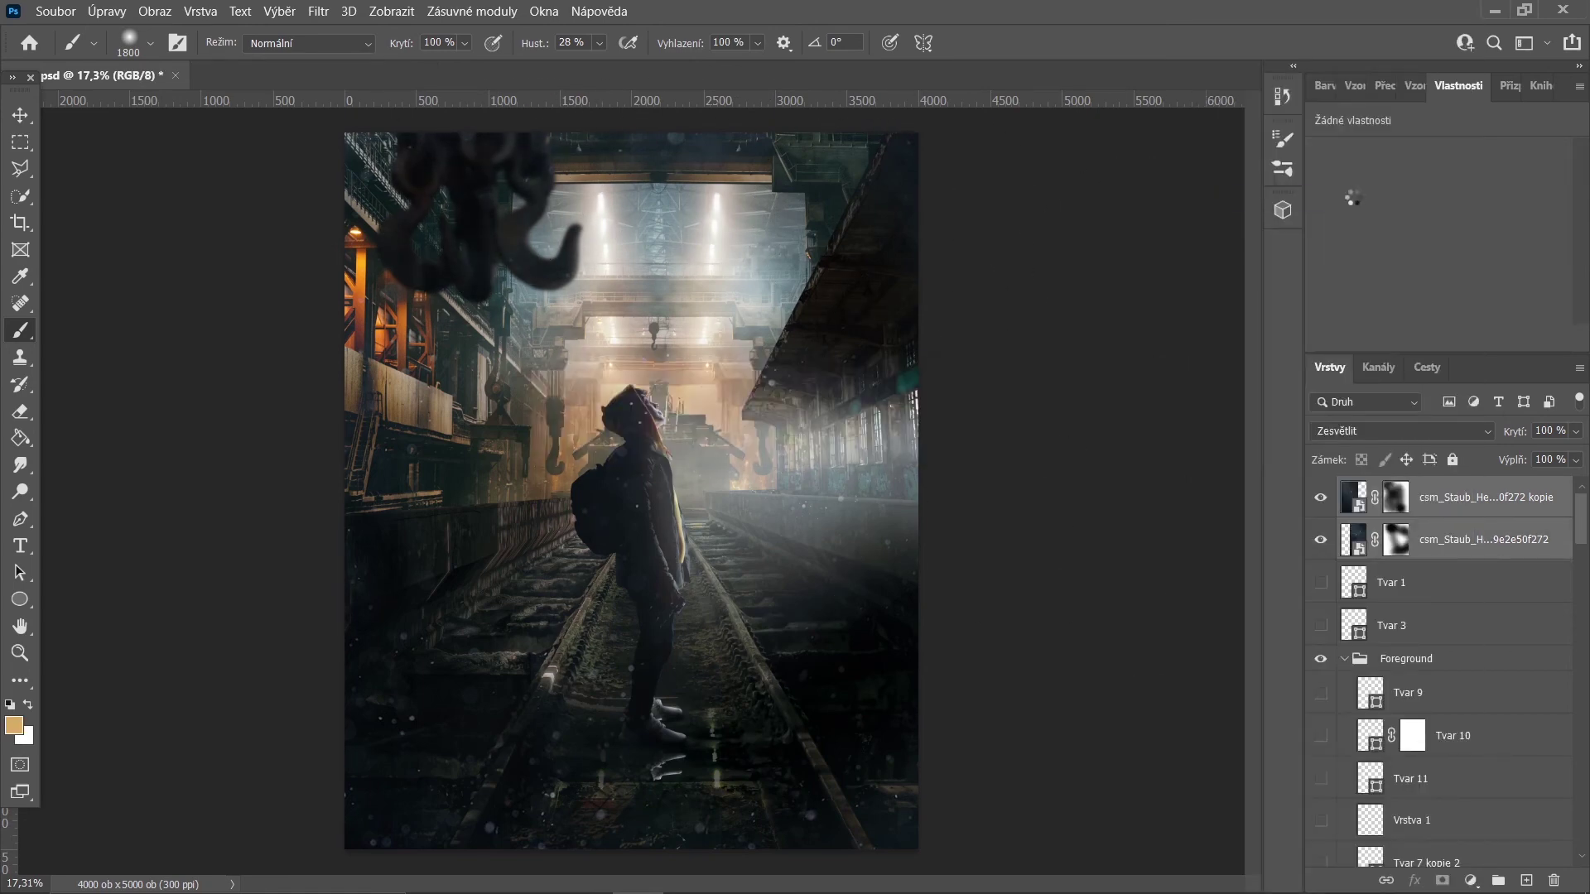
{"action": "left_click", "coordinate": [318, 11]}
{"action": "left_click", "coordinate": [629, 447]}
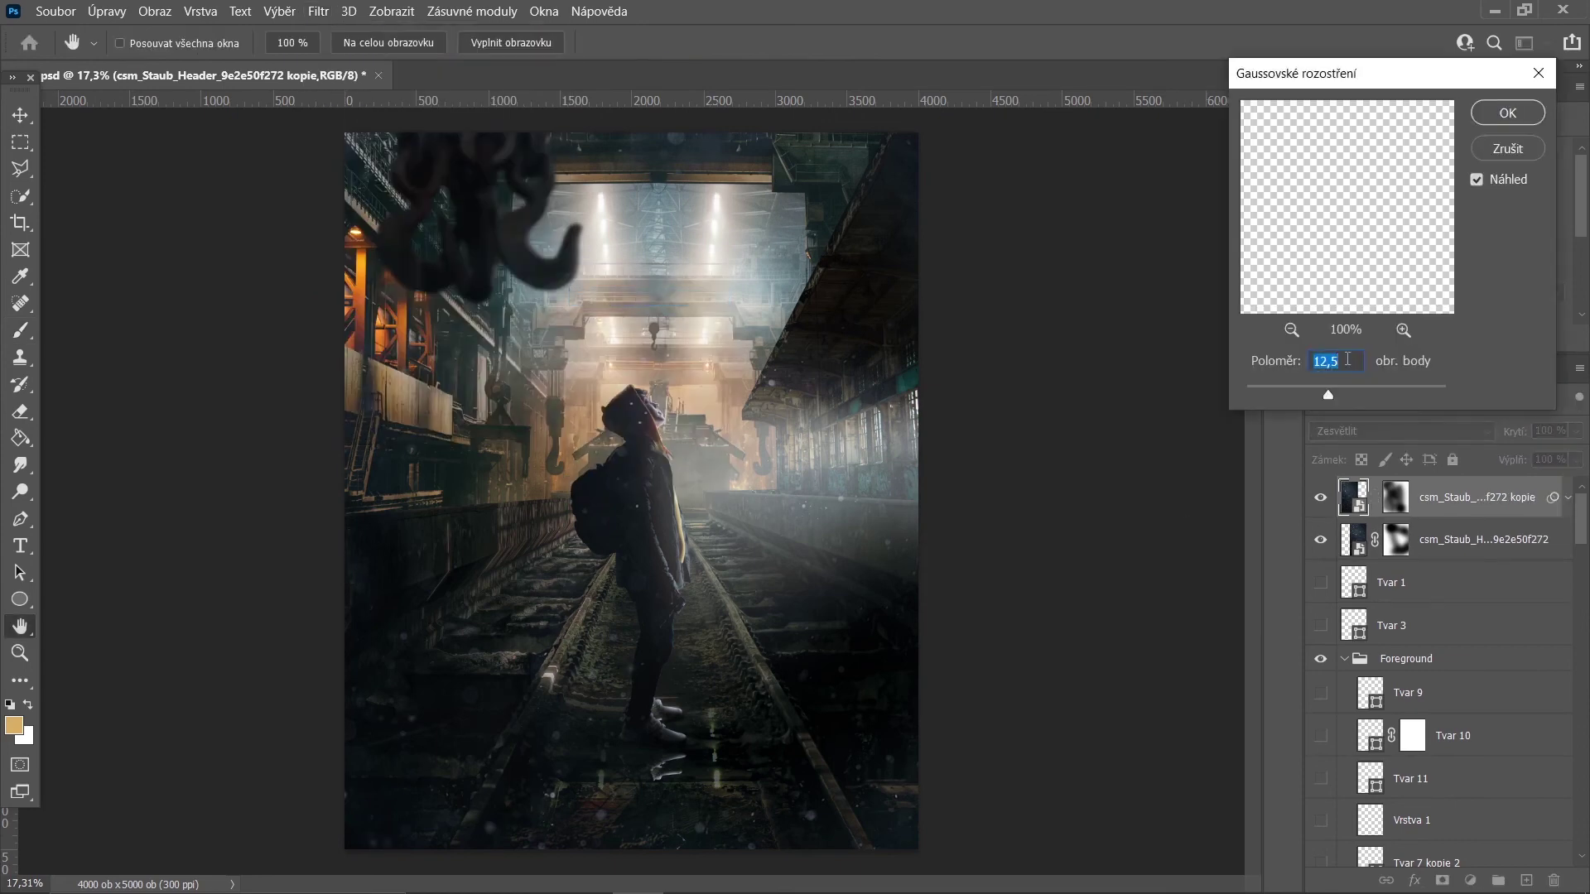
{"action": "type", "text": "5"}
{"action": "key", "text": "Return"}
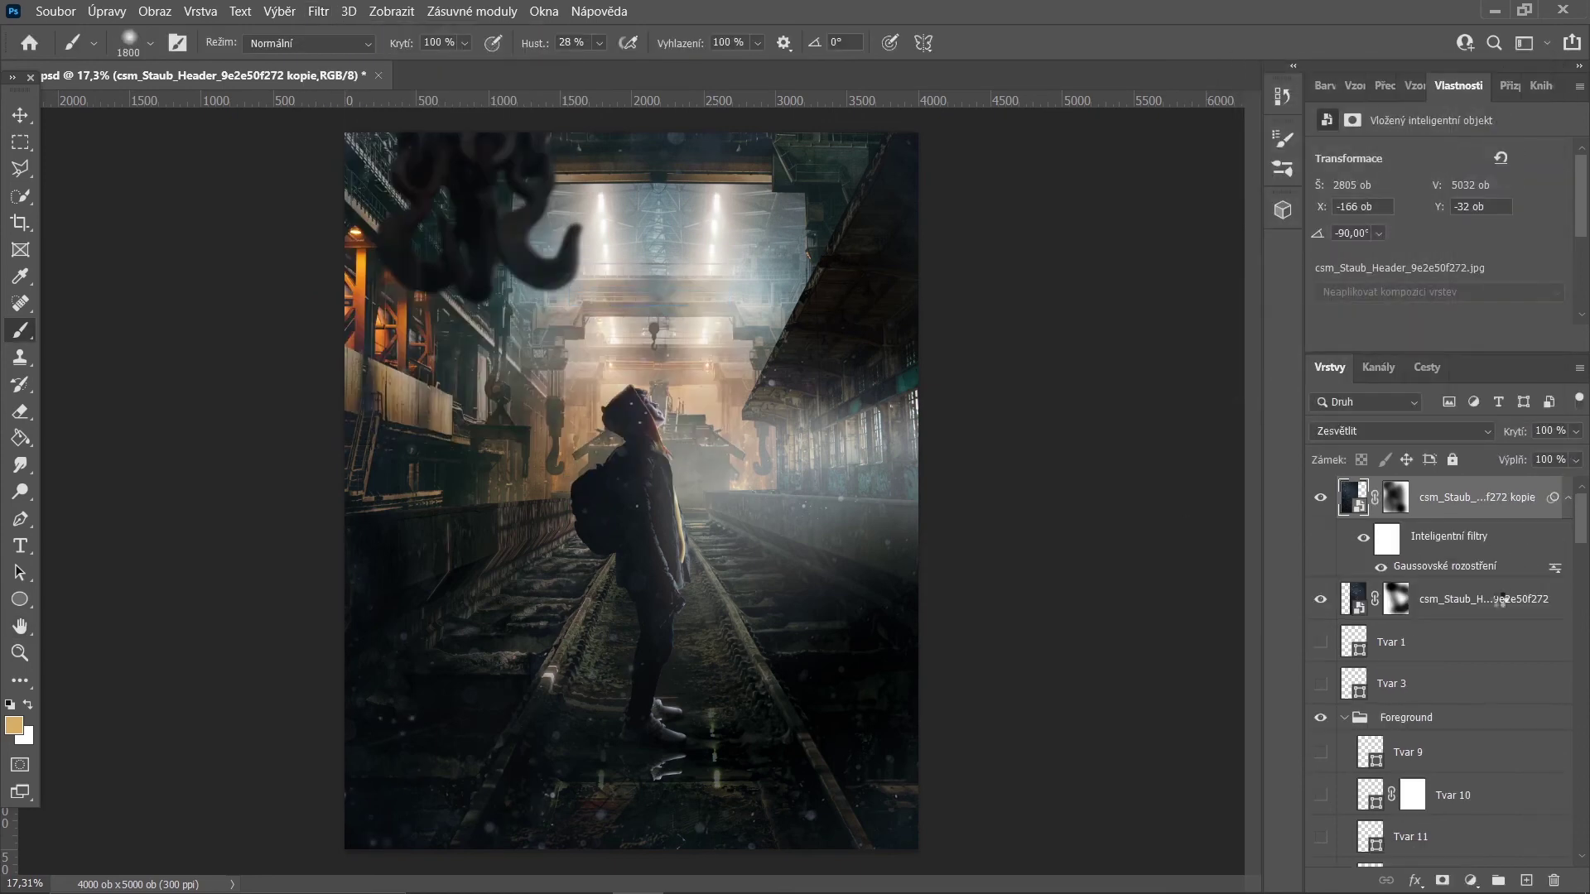
{"action": "left_click", "coordinate": [1490, 598]}
{"action": "left_click", "coordinate": [318, 11]}
- Apply the same Gaussian blur to the lower dust layer
{"action": "left_click", "coordinate": [654, 284]}
{"action": "key", "text": "Return"}
{"action": "scroll", "coordinate": [1500, 609], "scroll_direction": "down", "scroll_amount": 3}
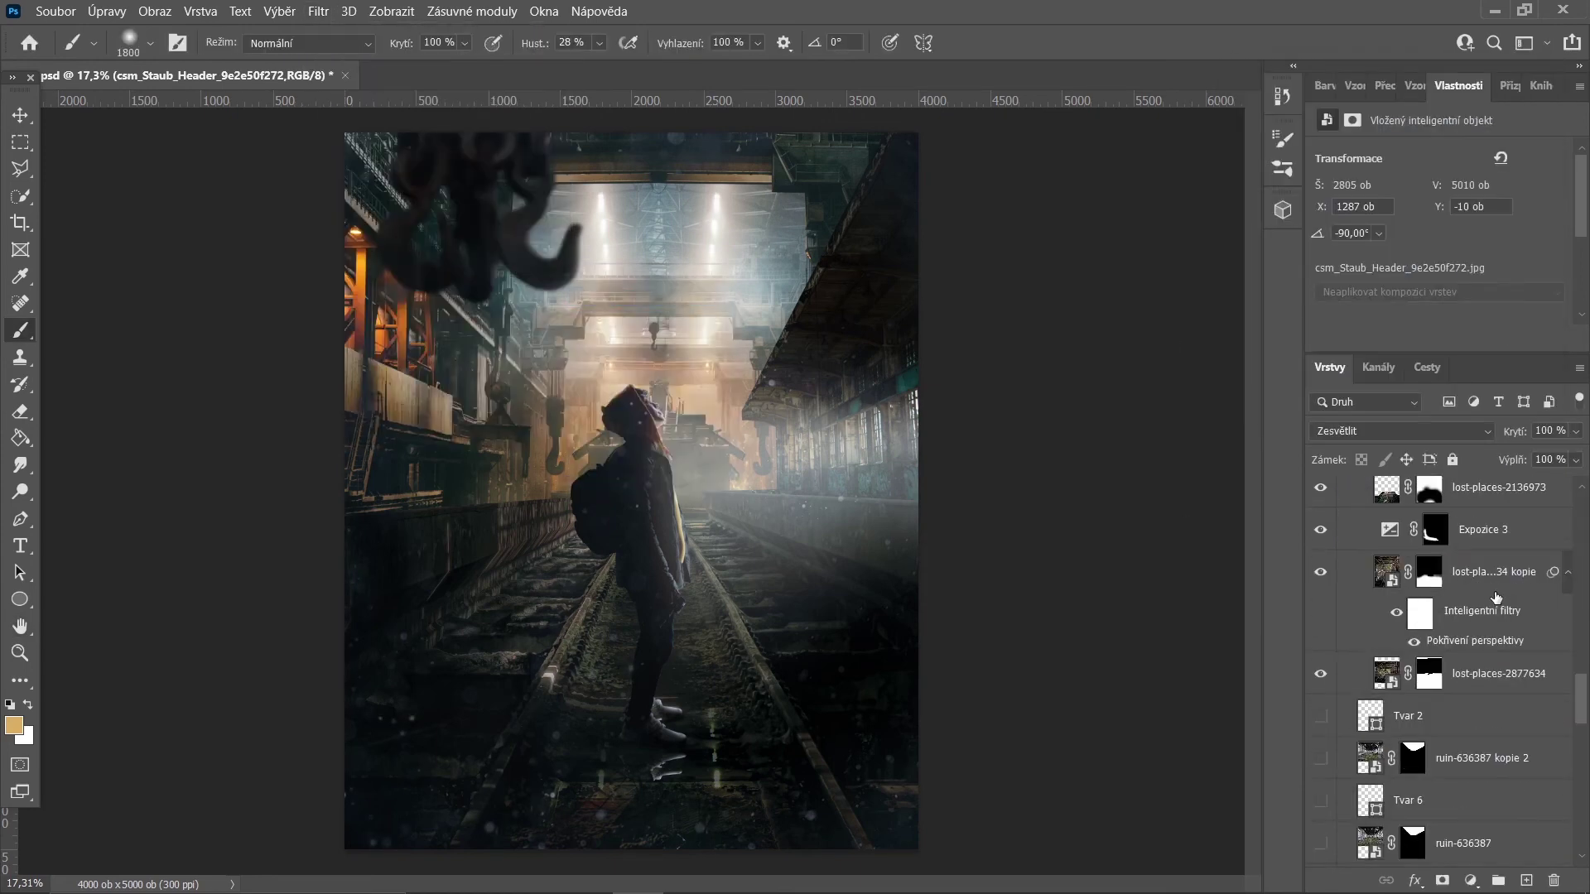
{"action": "scroll", "coordinate": [1523, 596], "scroll_direction": "down", "scroll_amount": 3}
{"action": "scroll", "coordinate": [1546, 585], "scroll_direction": "down", "scroll_amount": 3}
{"action": "scroll", "coordinate": [1491, 621], "scroll_direction": "up", "scroll_amount": 3}
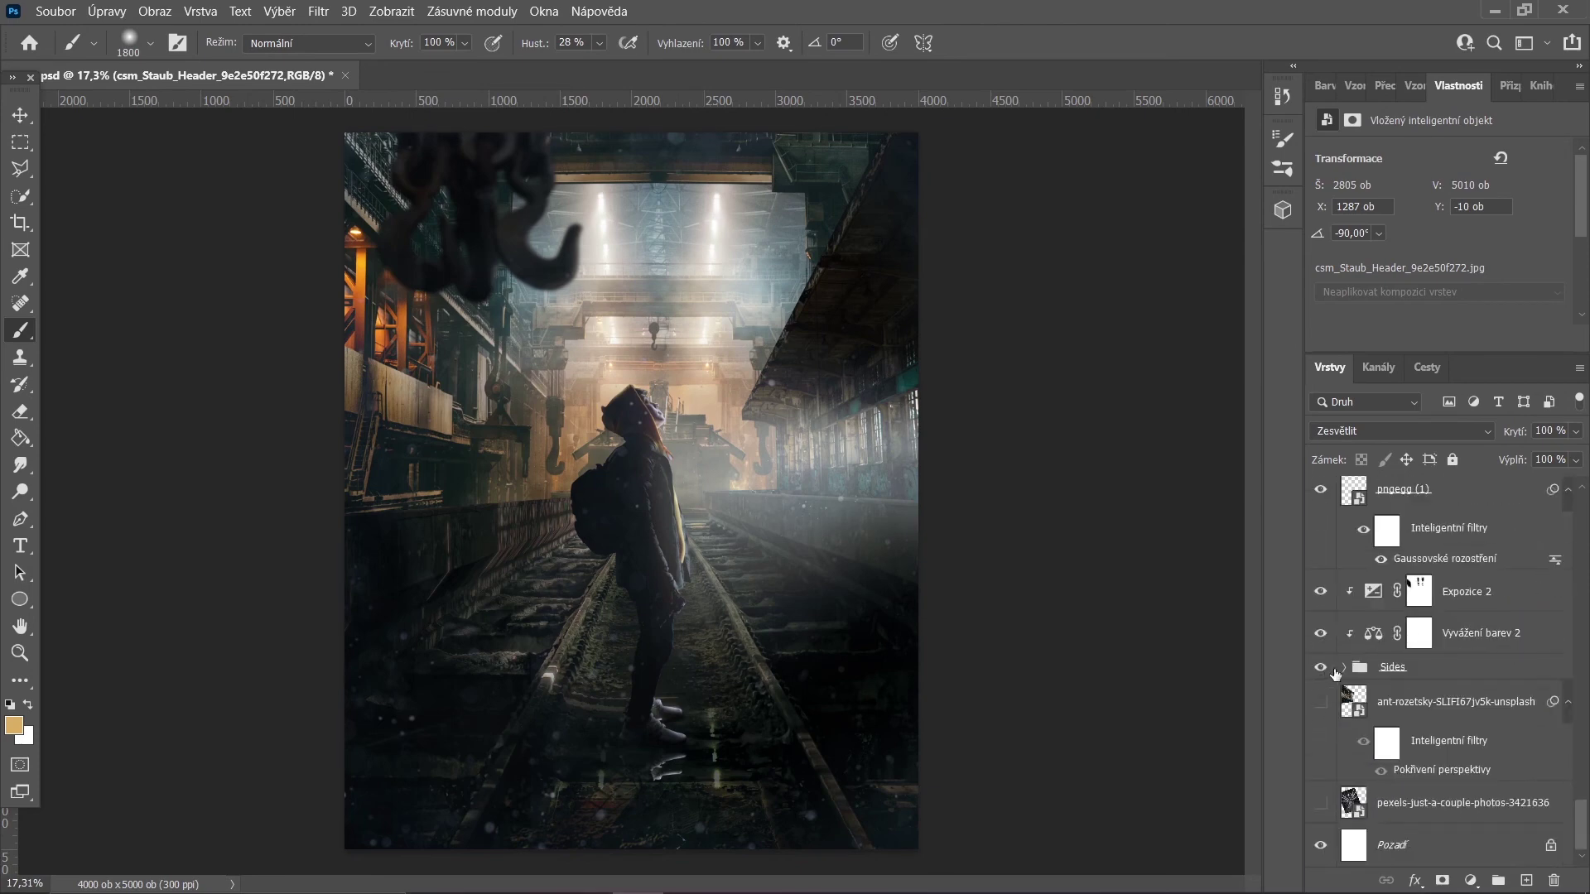
- Duplicate the Sides group as a smart object and turn on the Expozice 2 exposure
{"action": "left_click", "coordinate": [1321, 666]}
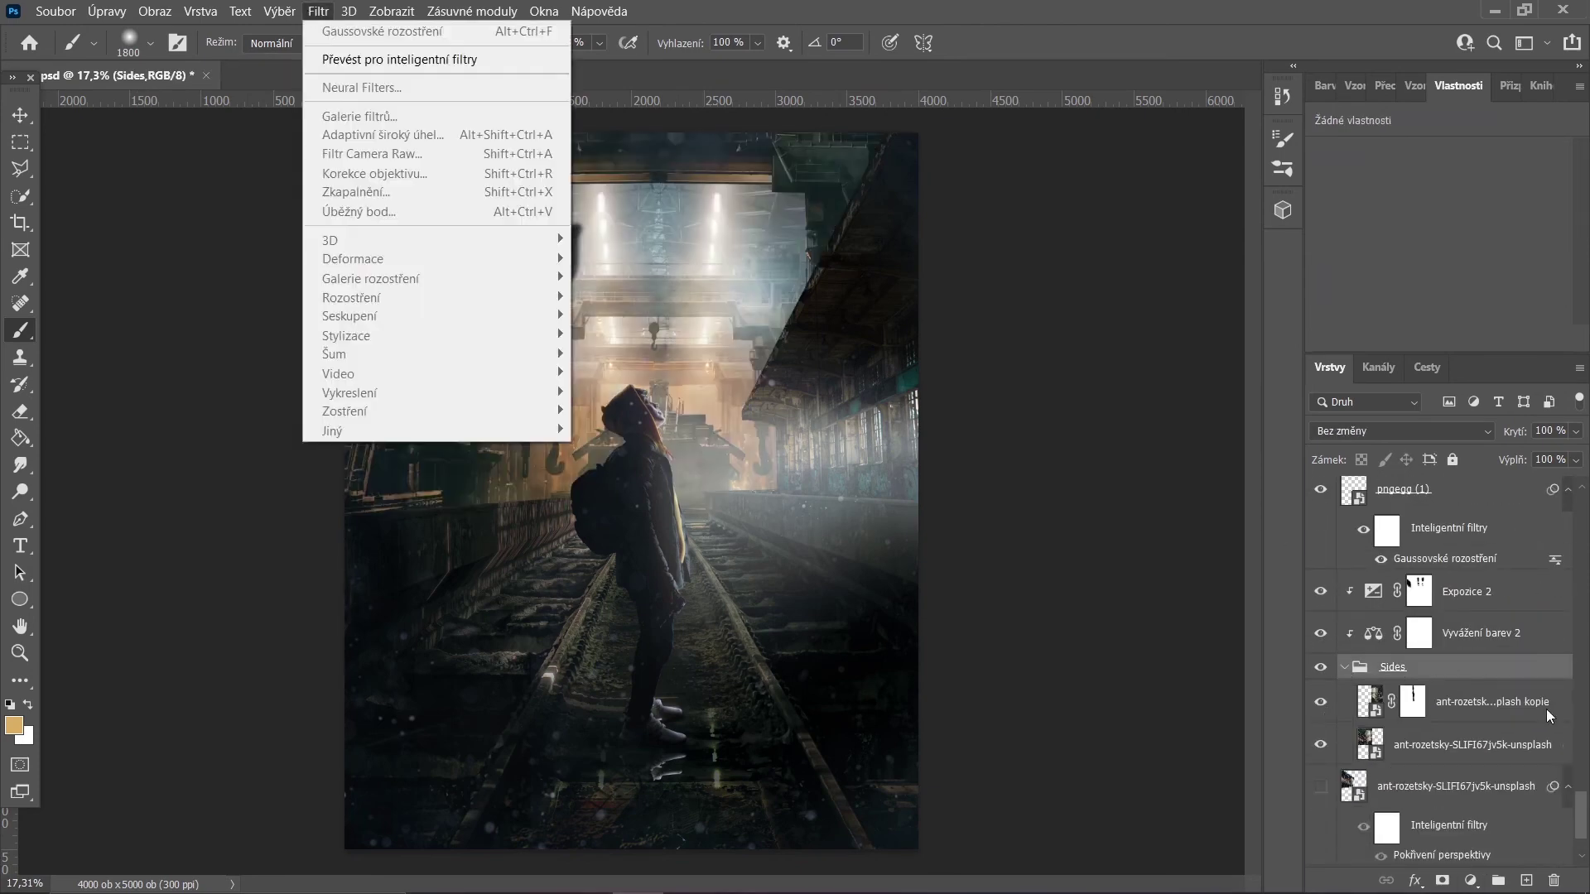
{"action": "key", "text": "Return"}
{"action": "left_click", "coordinate": [1321, 693]}
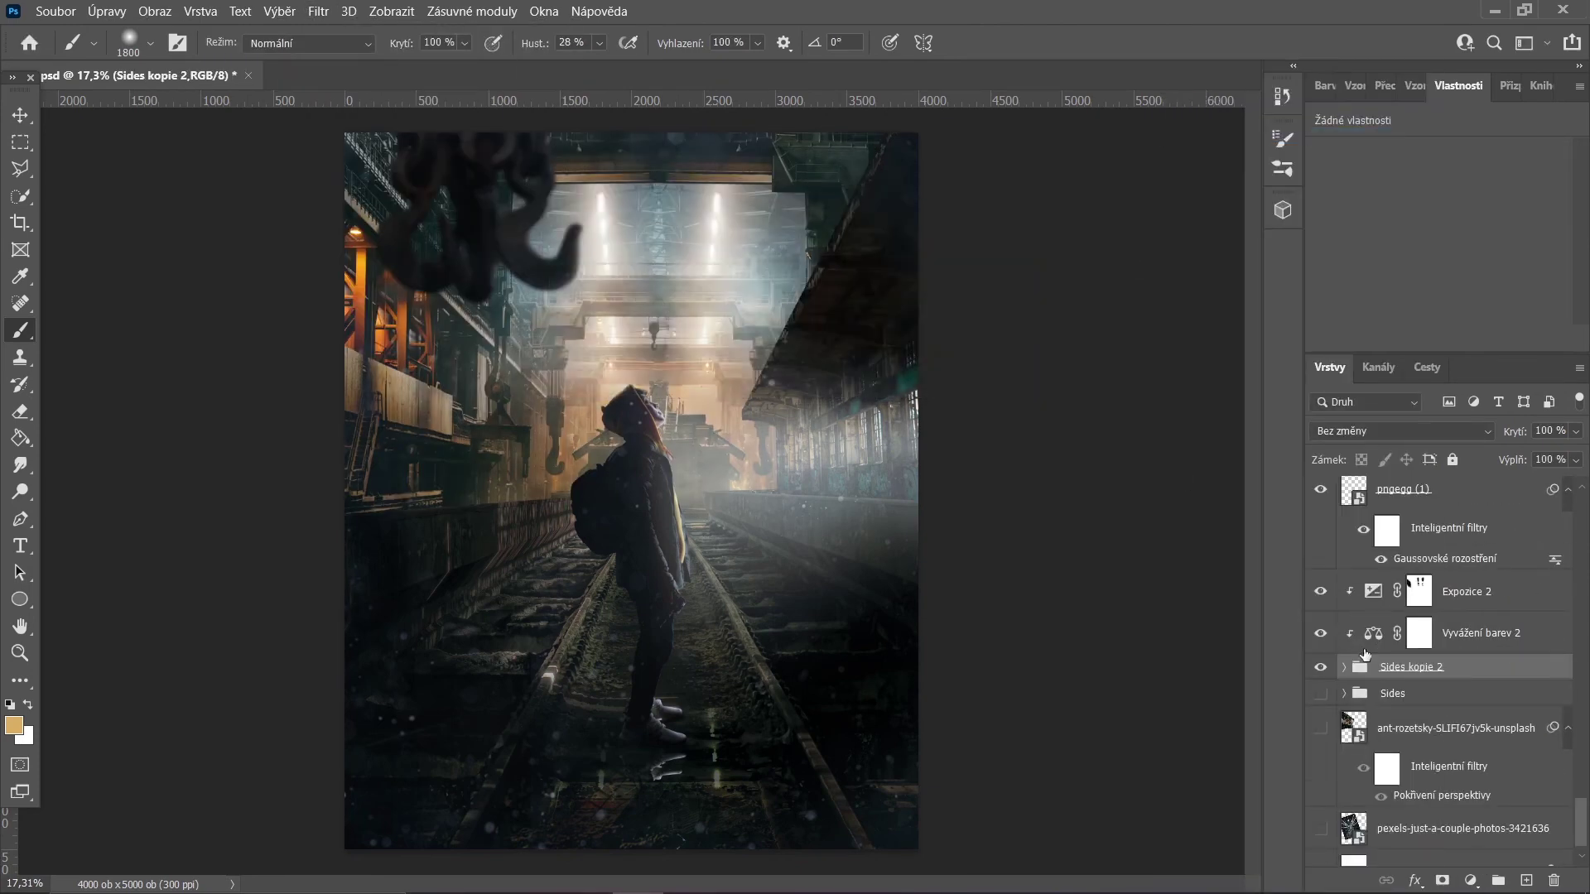
{"action": "right_click", "coordinate": [1407, 667]}
{"action": "left_click", "coordinate": [1378, 149]}
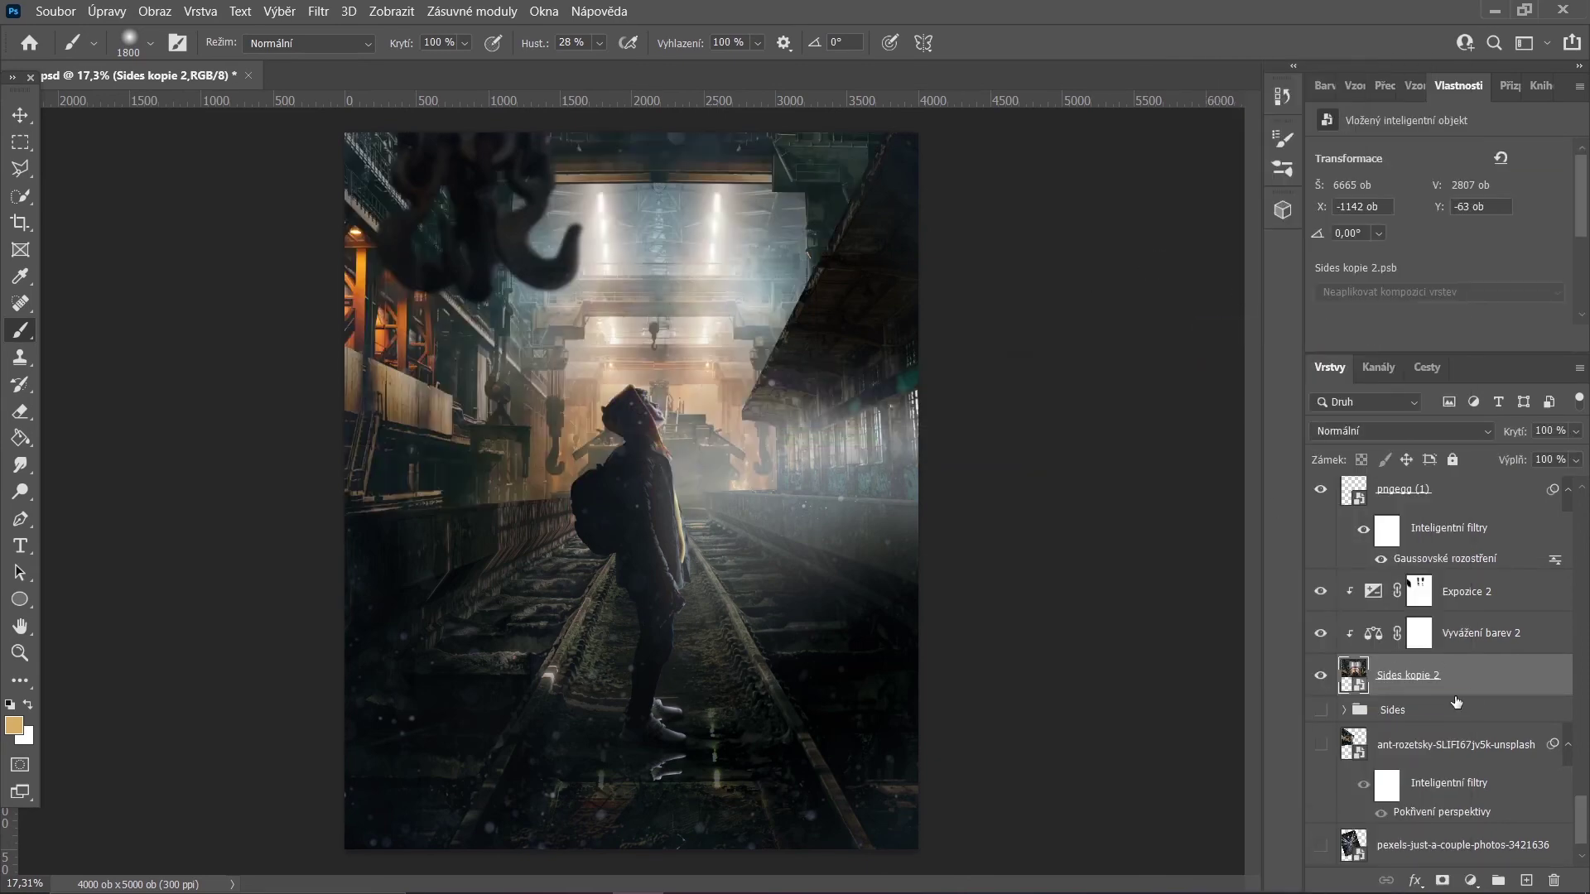
{"action": "left_click", "coordinate": [1320, 591]}
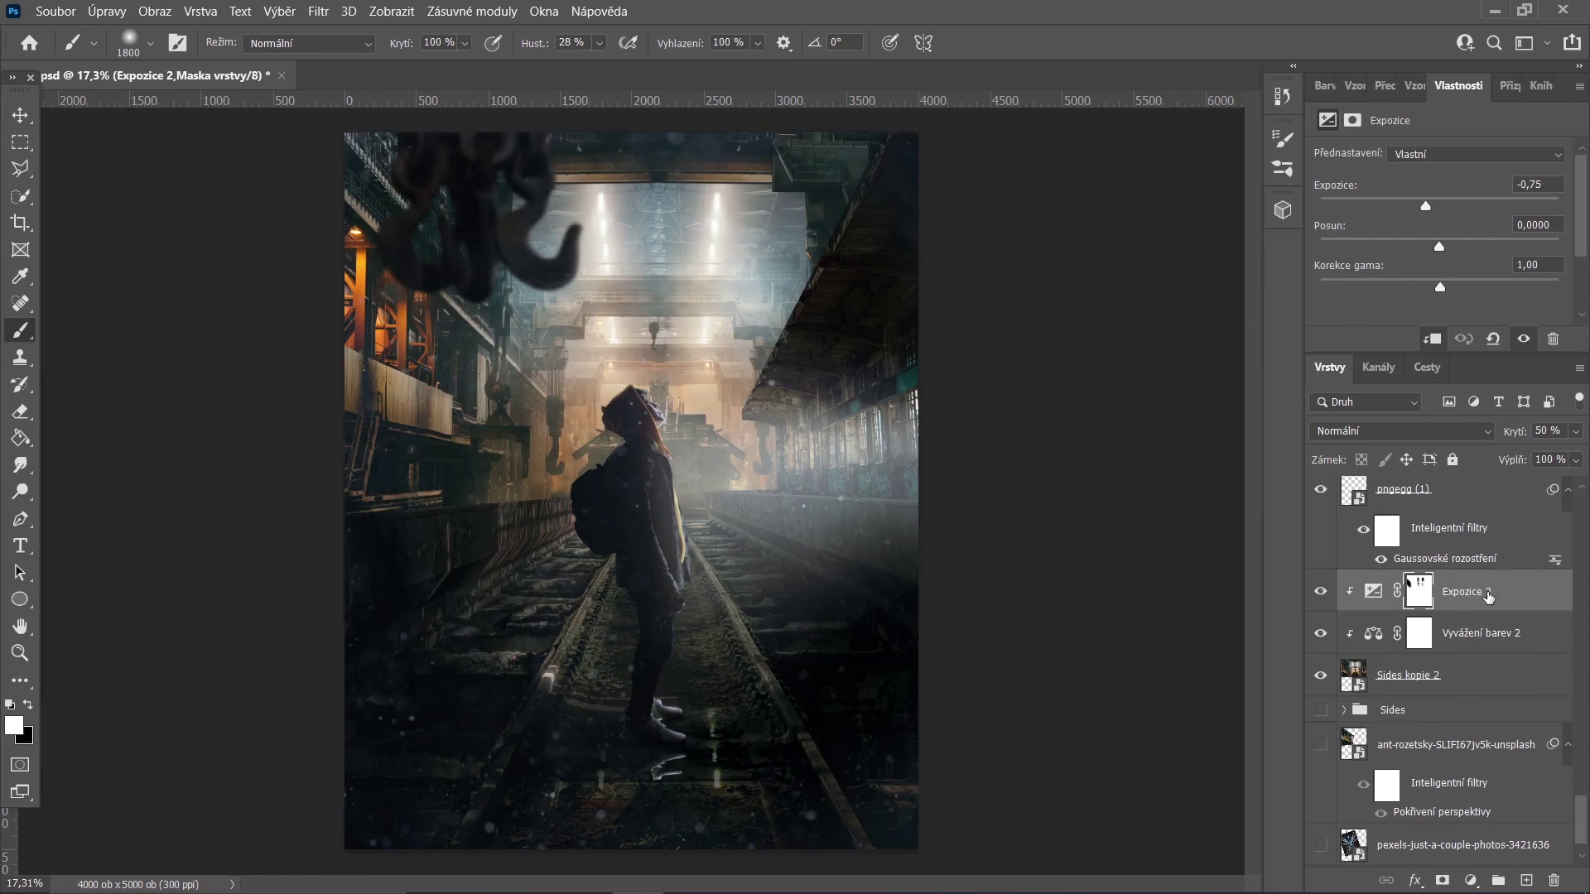
- Give the Sides copy a Gaussian blur of 5,0 and brush its filter mask
{"action": "left_click", "coordinate": [318, 11]}
{"action": "left_click", "coordinate": [646, 397]}
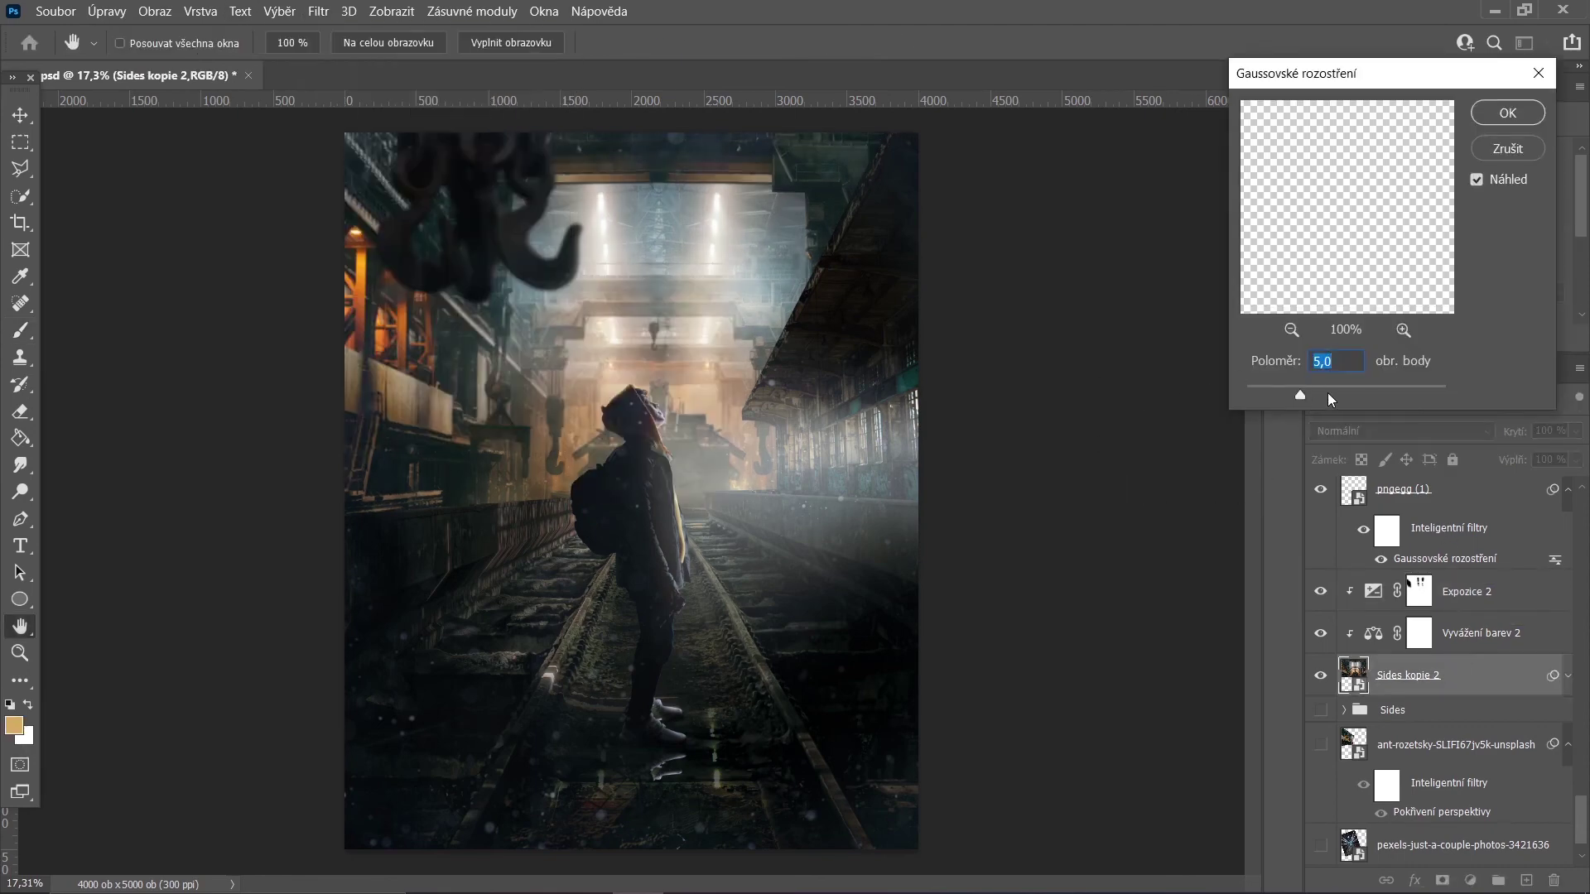
{"action": "left_click", "coordinate": [1507, 113]}
{"action": "key", "text": "b"}
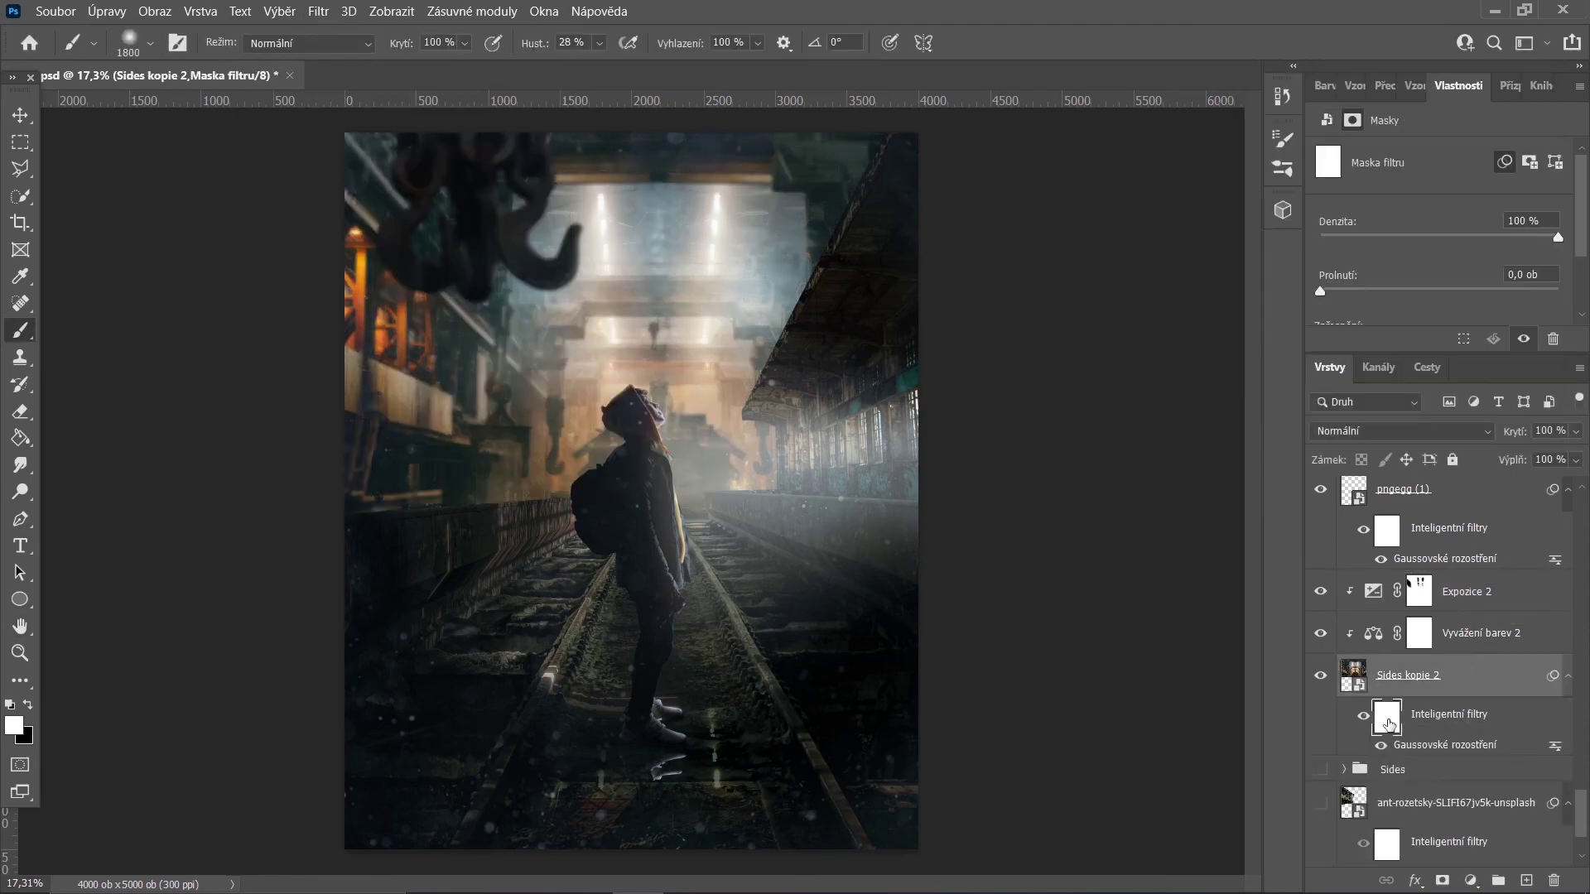
{"action": "key", "text": "x"}
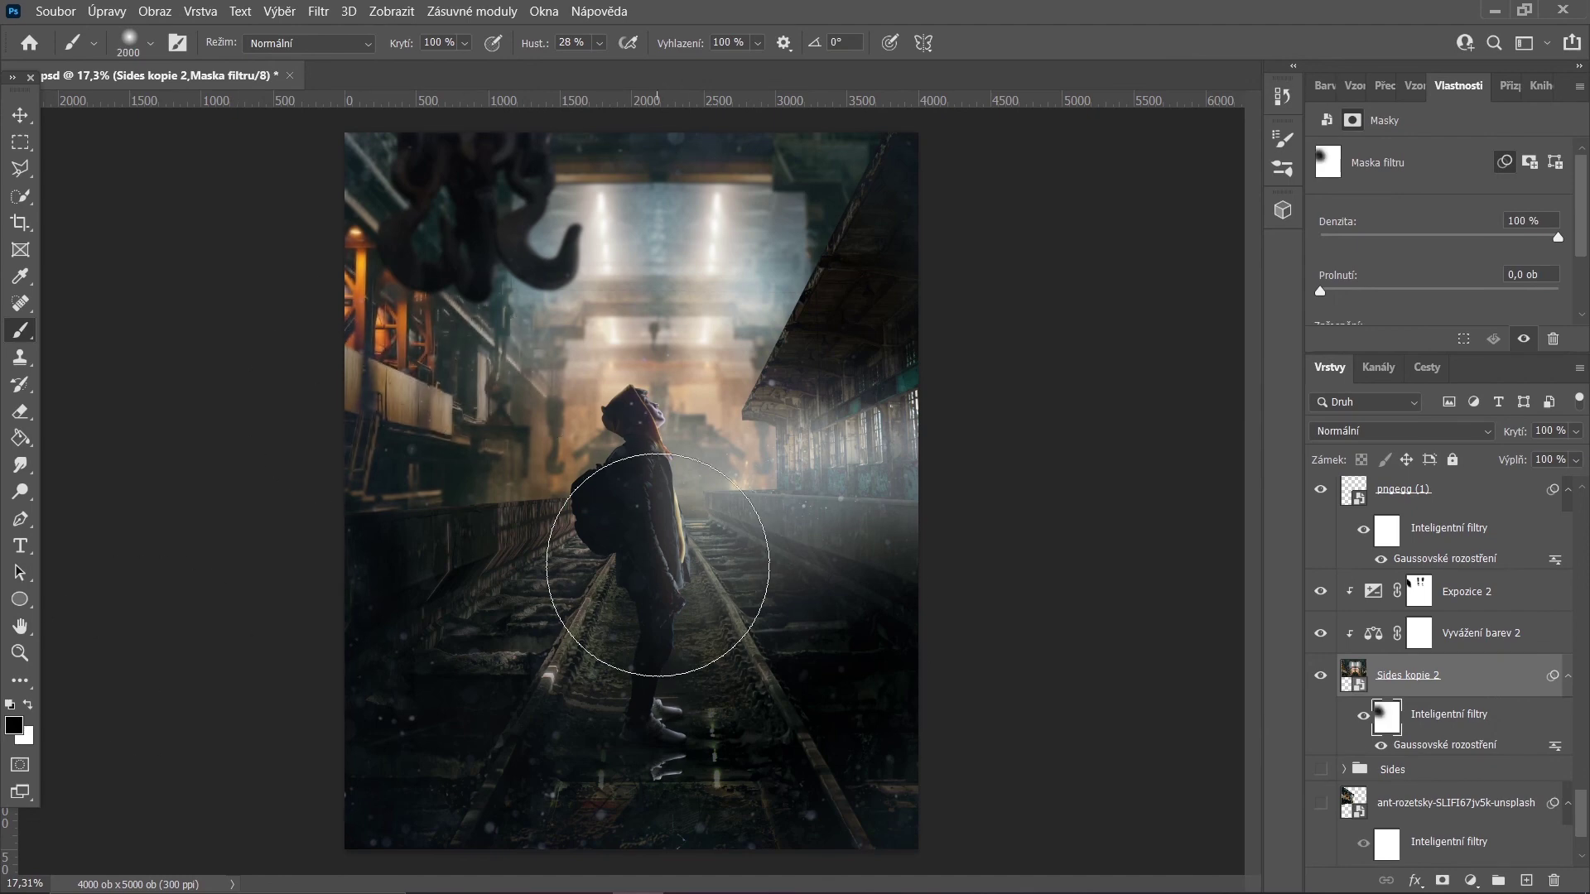
{"action": "key", "text": "x"}
{"action": "left_click_drag", "start_coordinate": [301, 337], "coordinate": [479, 692]}
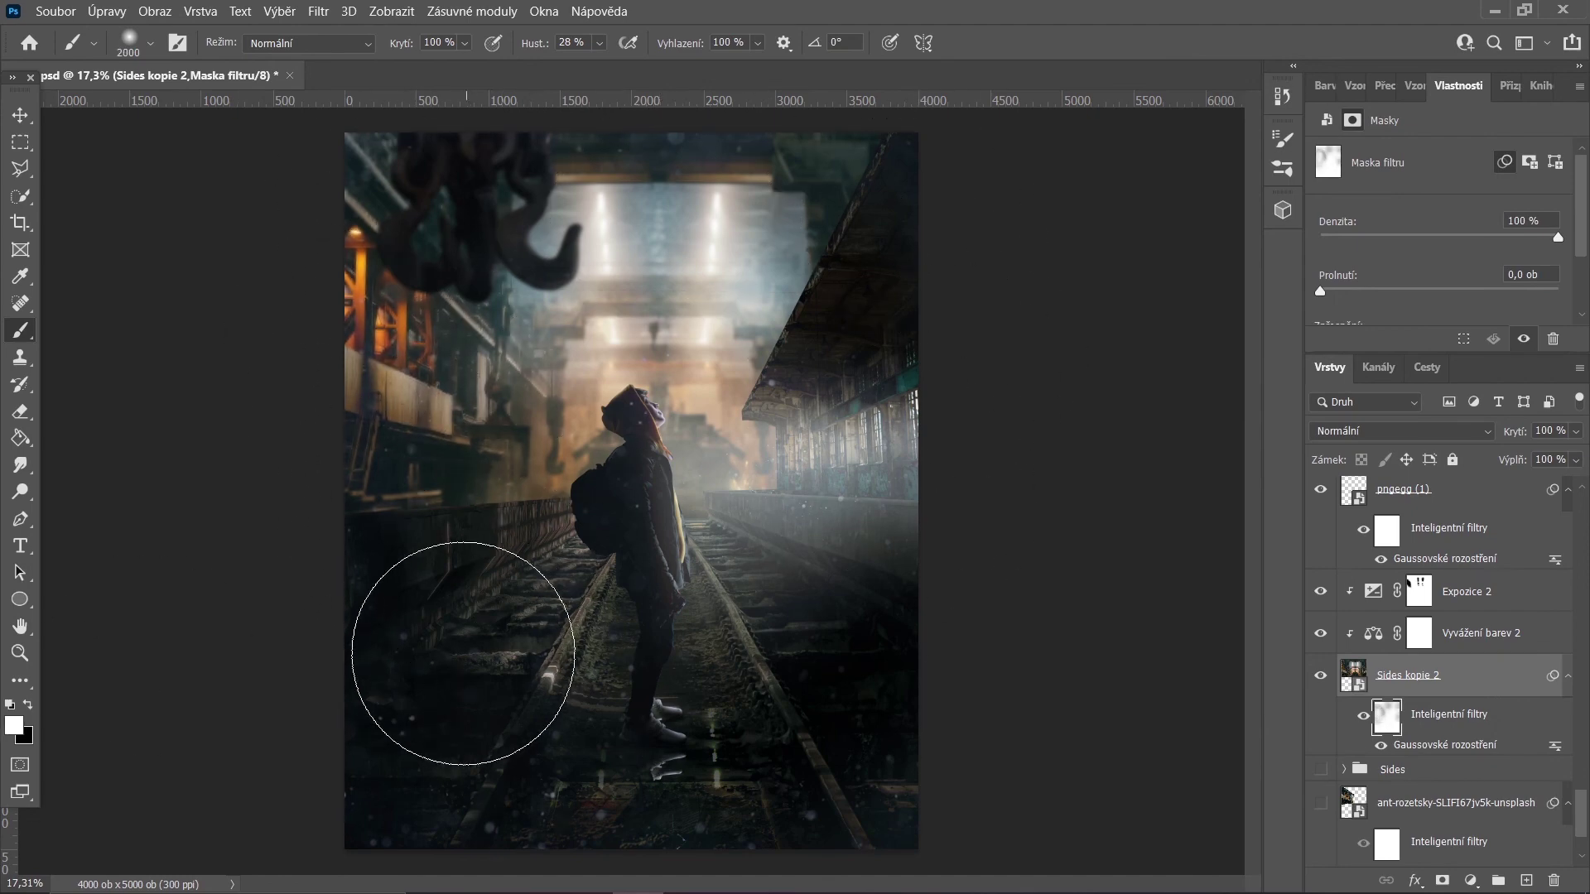